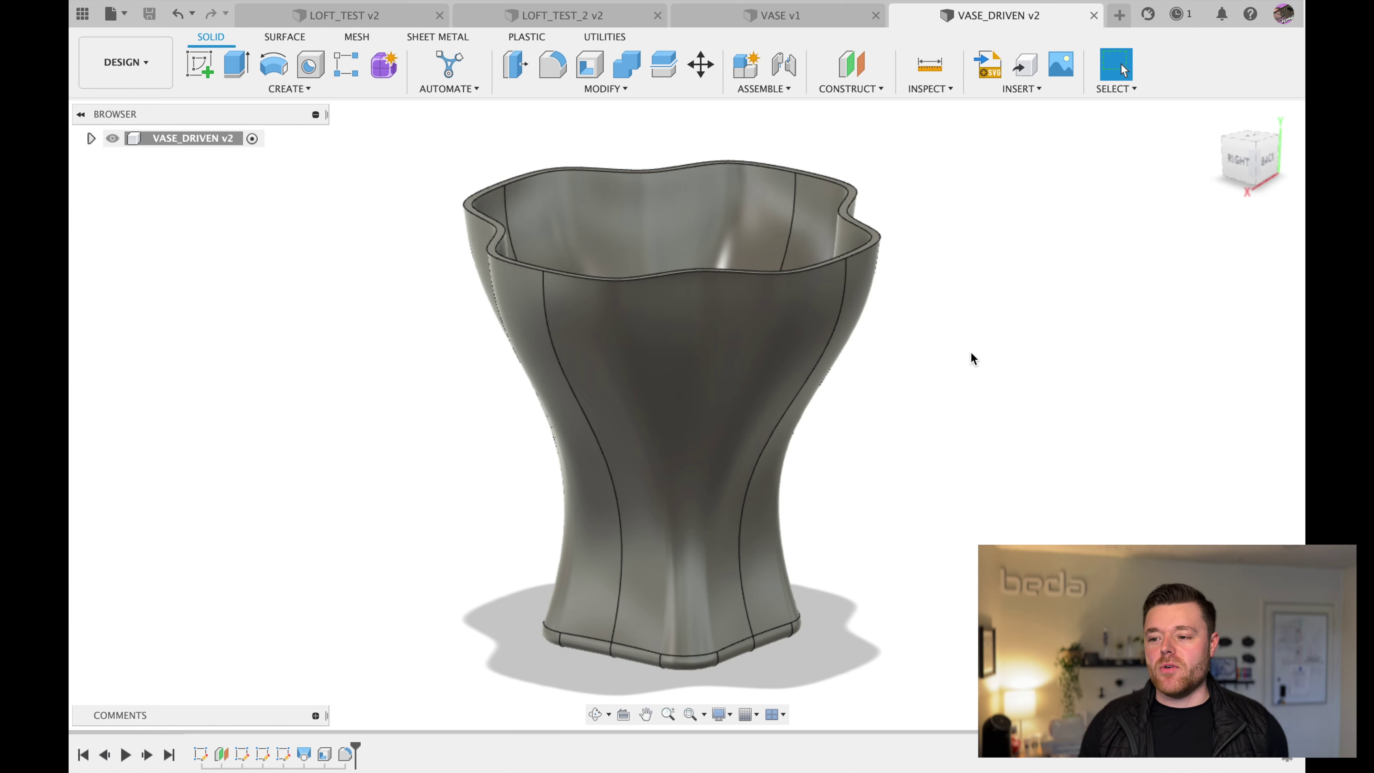
- Examine the finished VASE_DRIVEN model, then inspect the square LOFT_TEST body from above and below
middle_click_drag(960, 361, 847, 341, "shift")
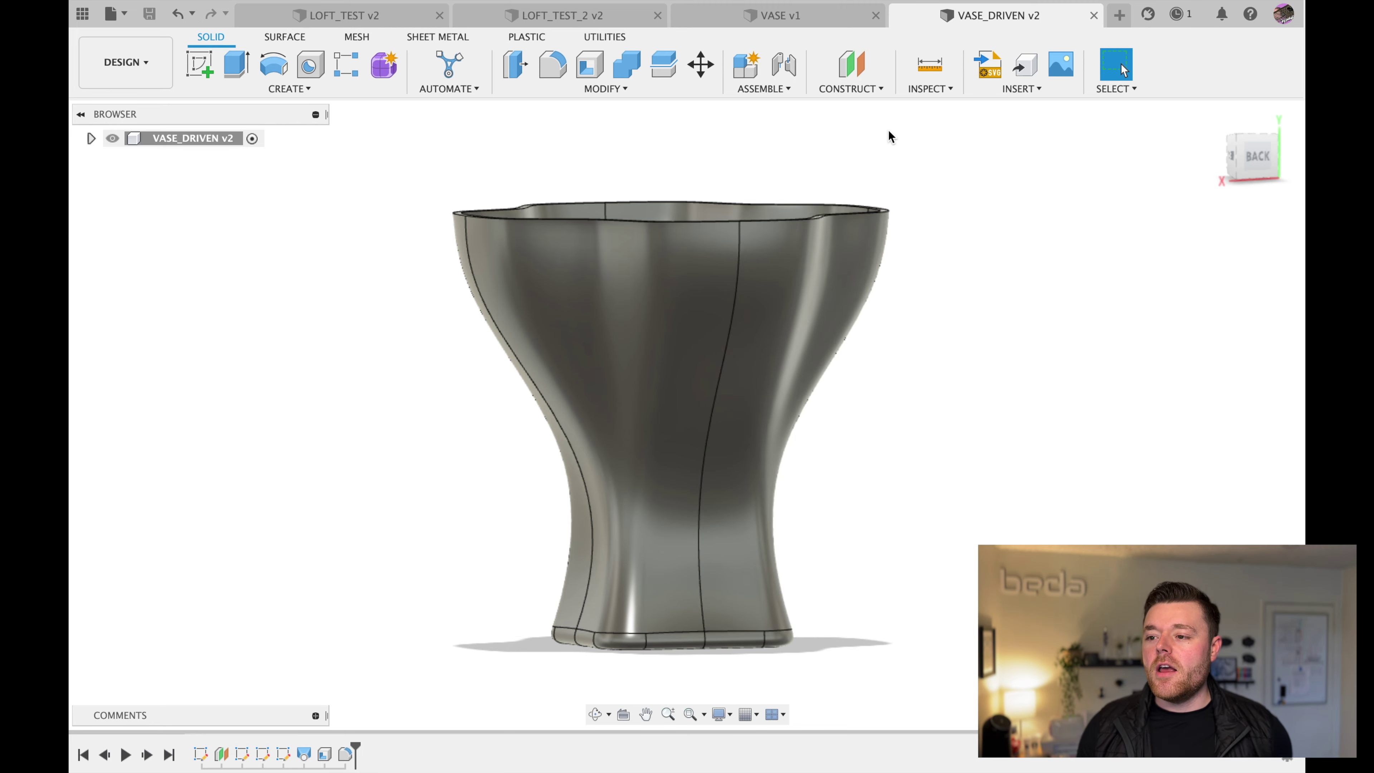
left_click(788, 17)
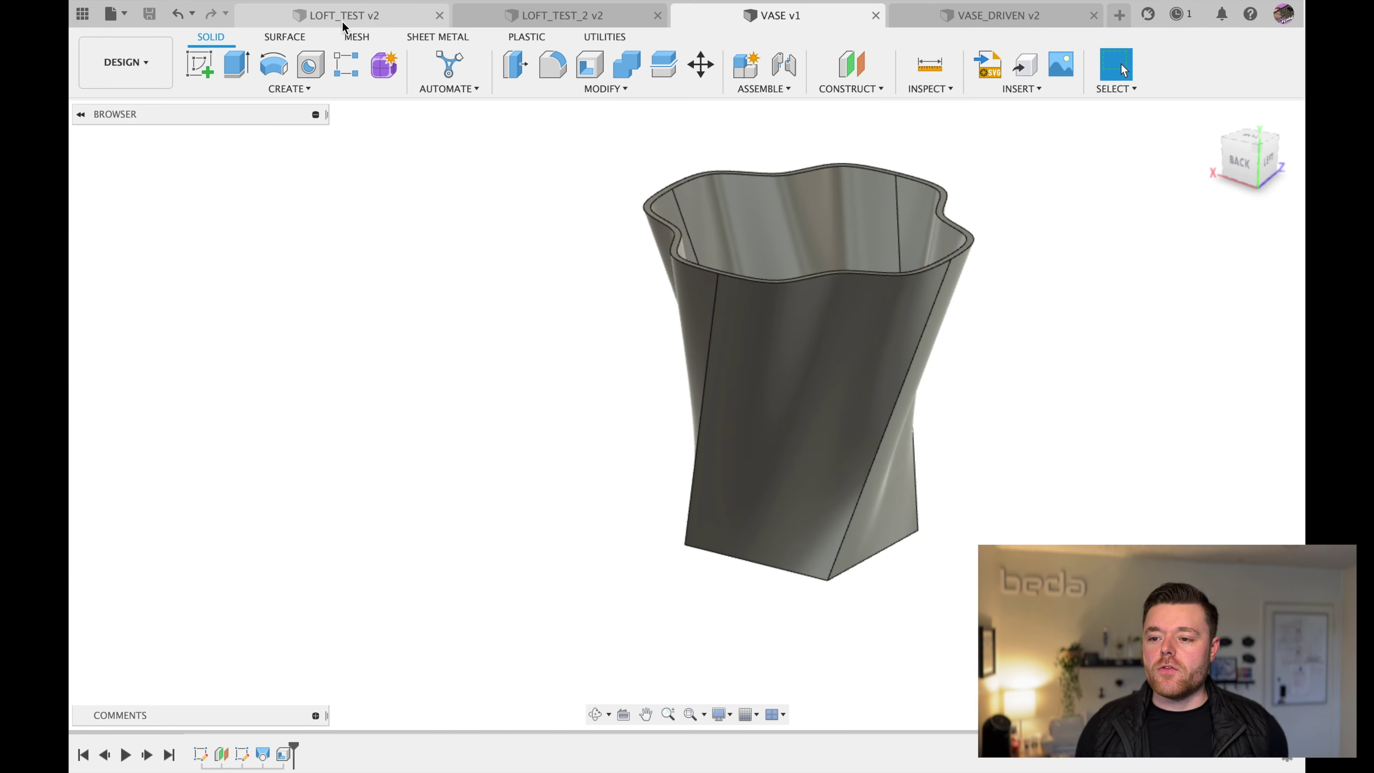
left_click(342, 21)
middle_click_drag(807, 377, 704, 184, "shift")
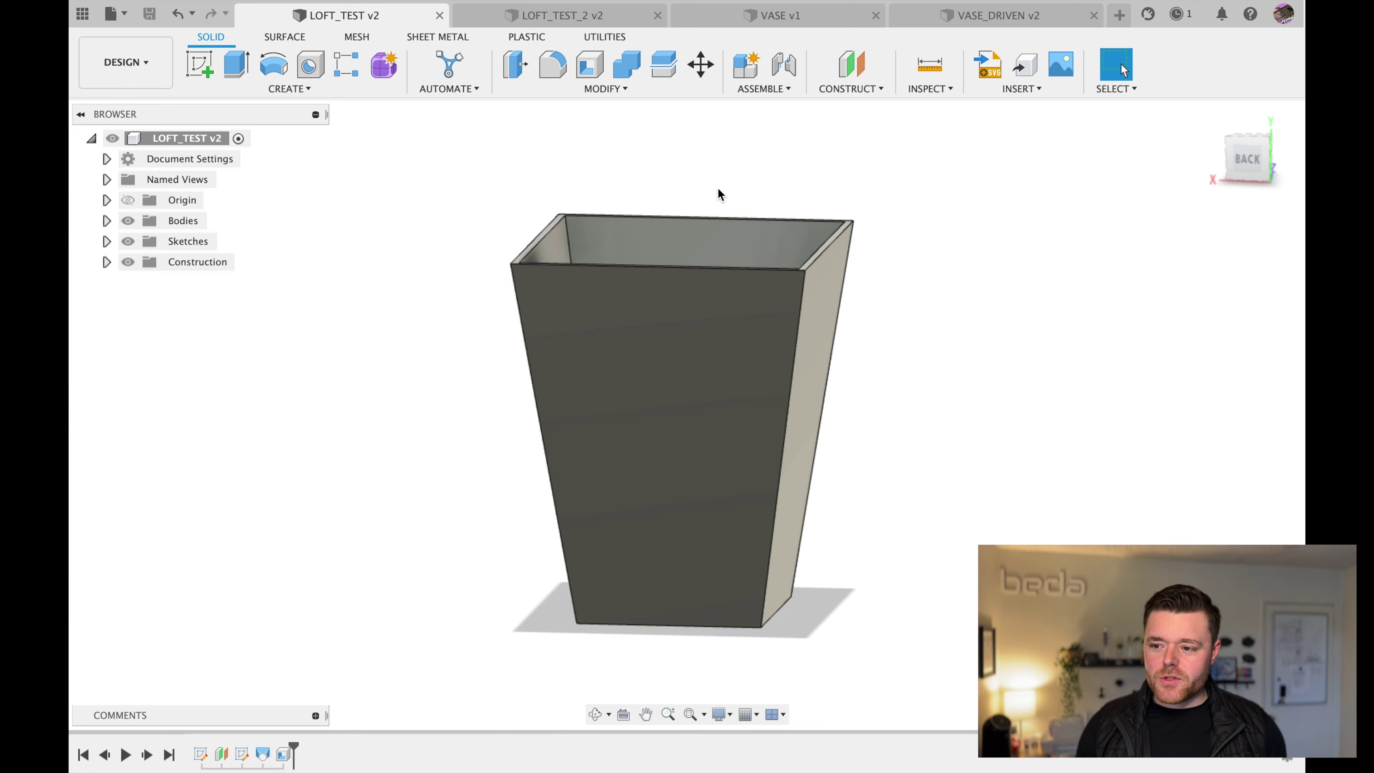
middle_click_drag(721, 243, 718, 233, "shift")
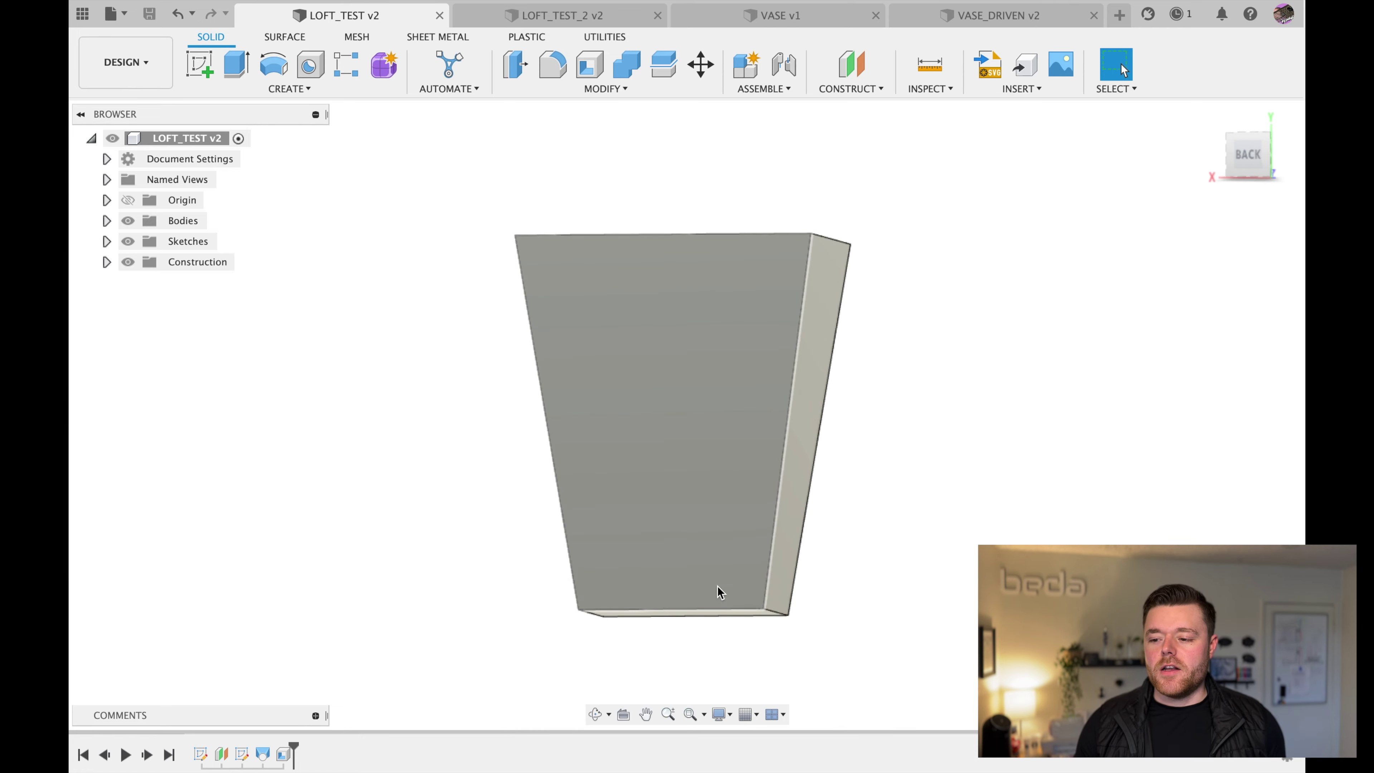
middle_click_drag(717, 592, 707, 645, "shift")
scroll(707, 645, "up", 3)
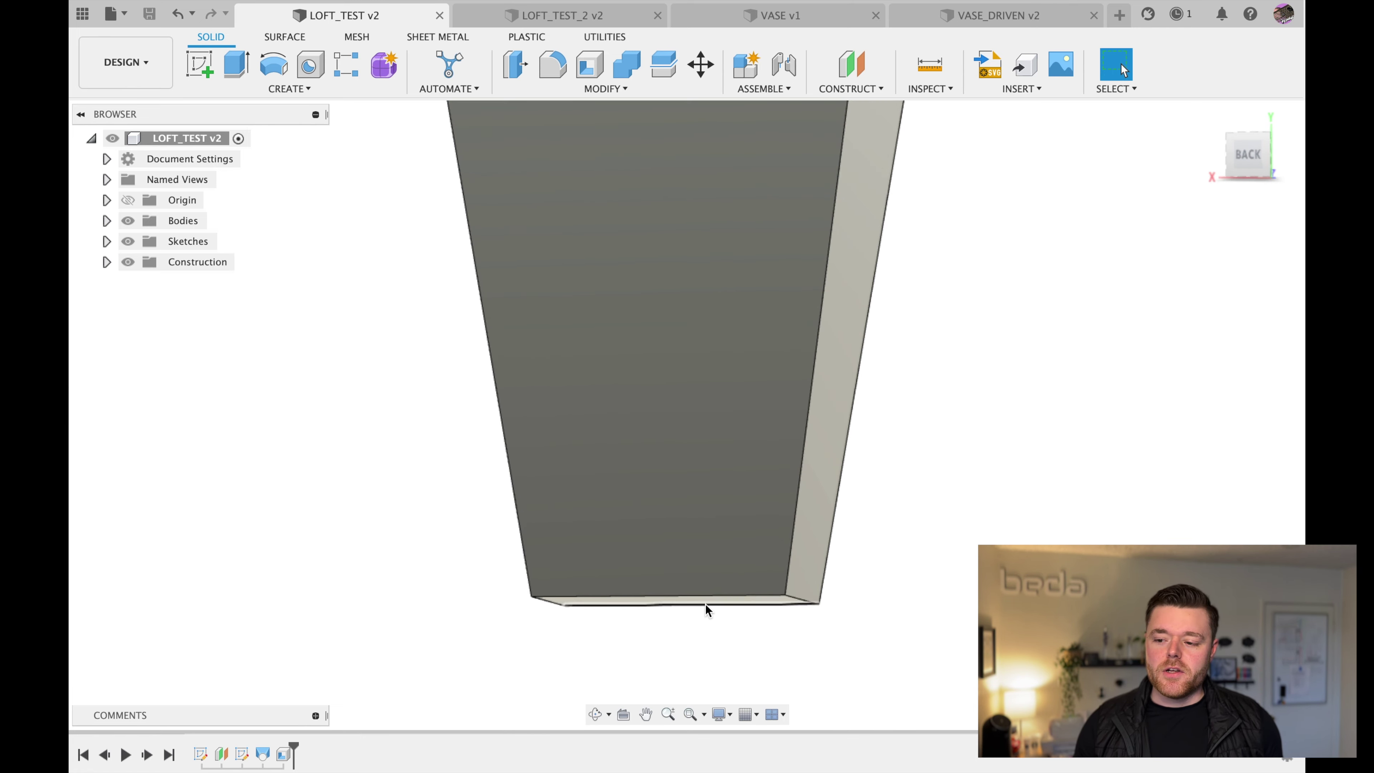
scroll(702, 620, "down", 5)
middle_click_drag(693, 608, 694, 601, "shift")
- Examine the round-to-square LOFT_TEST_2 body and compare the twisted VASE model with the curved VASE_DRIVEN model
left_click(530, 24)
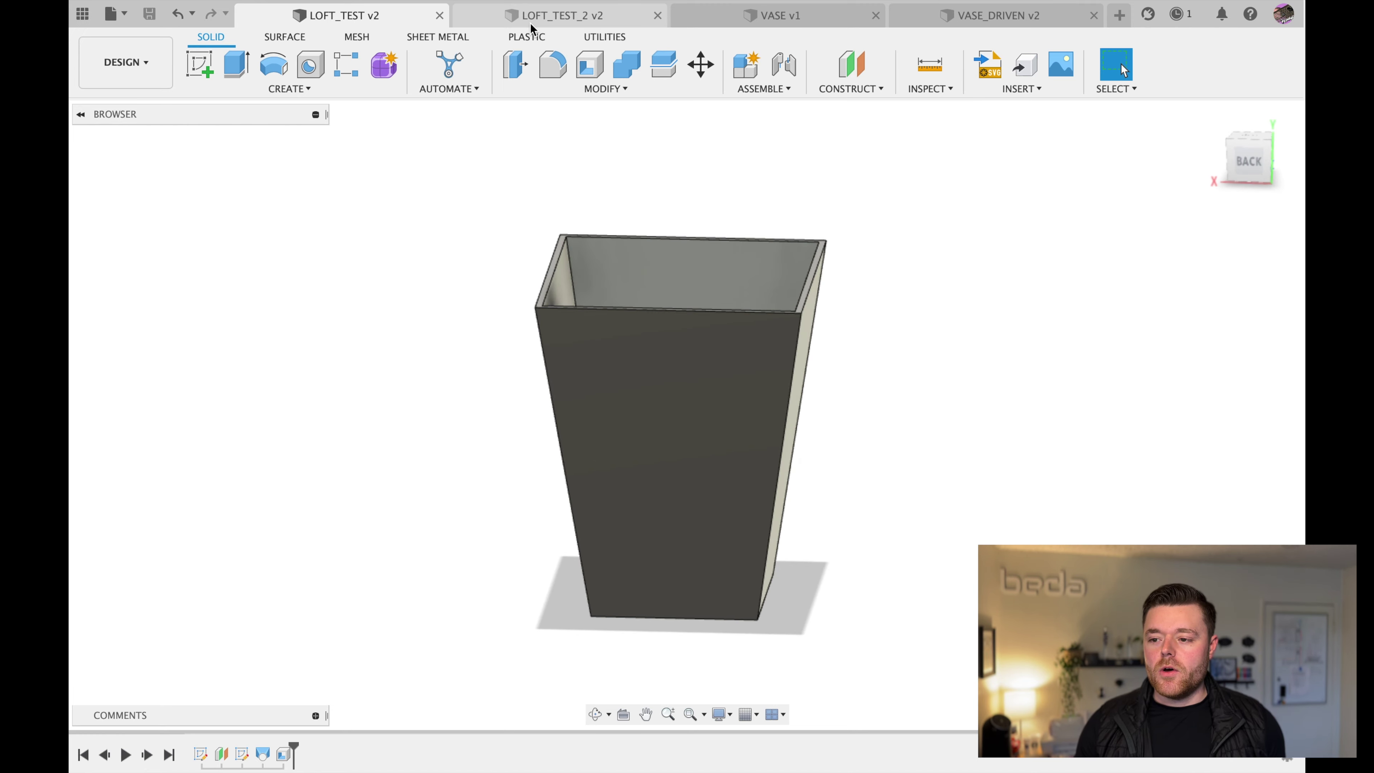
middle_click_drag(671, 283, 659, 654, "shift")
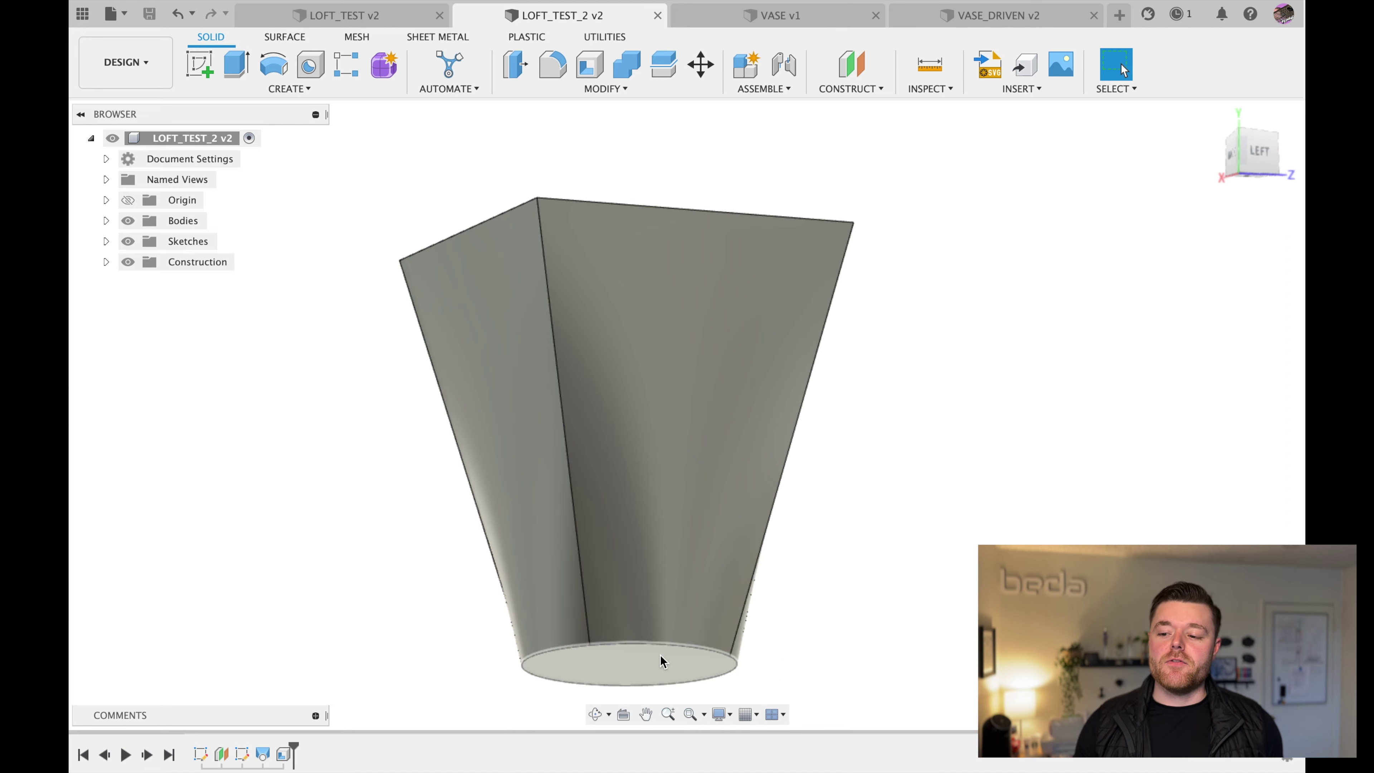
left_click(665, 660)
middle_click_drag(727, 428, 466, 227, "shift")
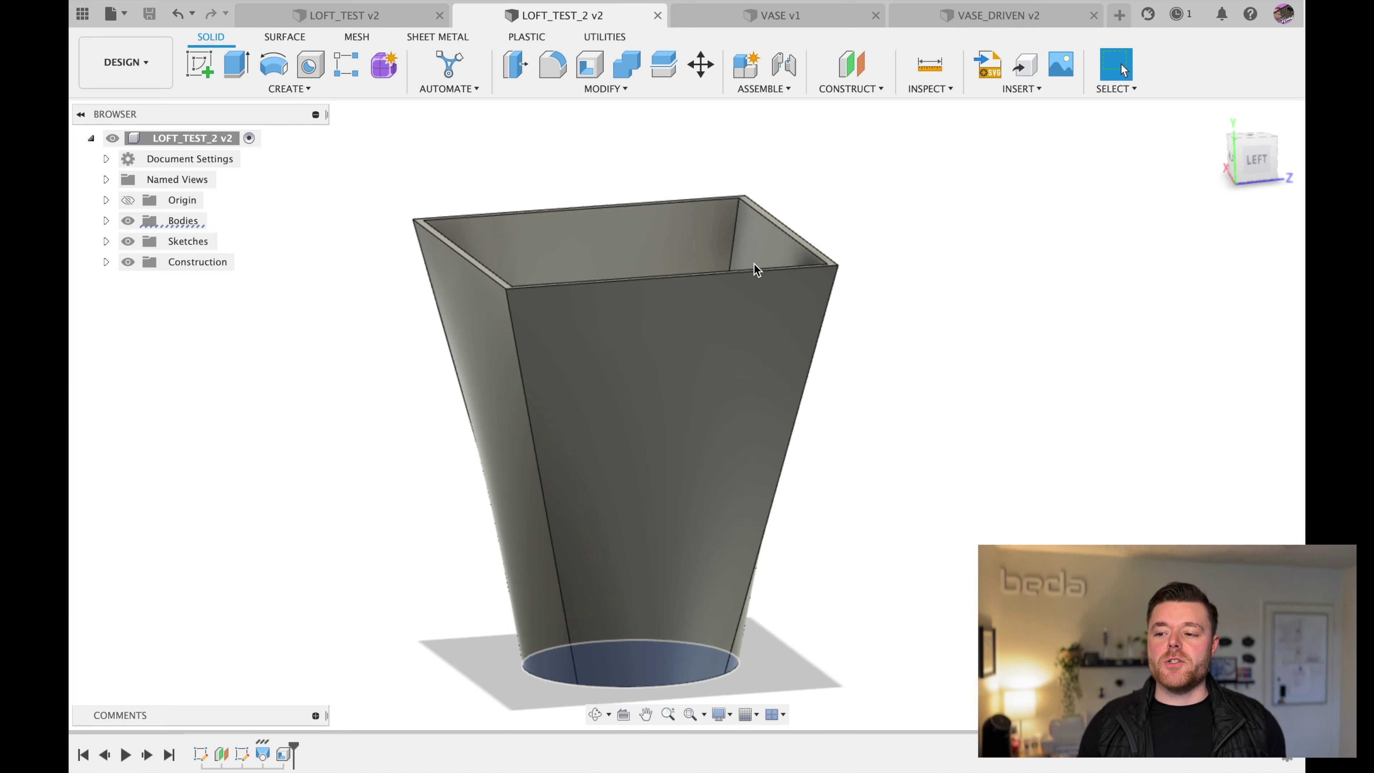
left_click(779, 15)
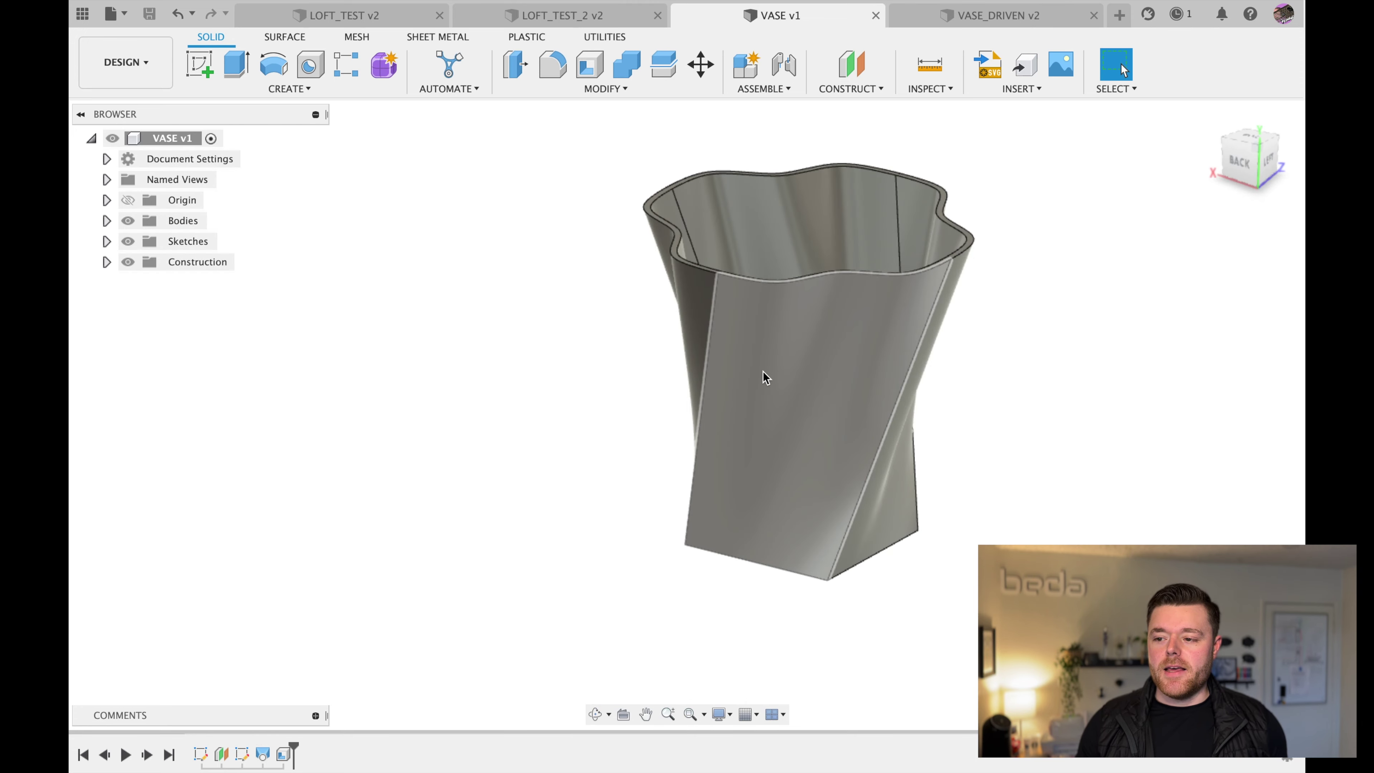
middle_click_drag(777, 426, 654, 347, "shift")
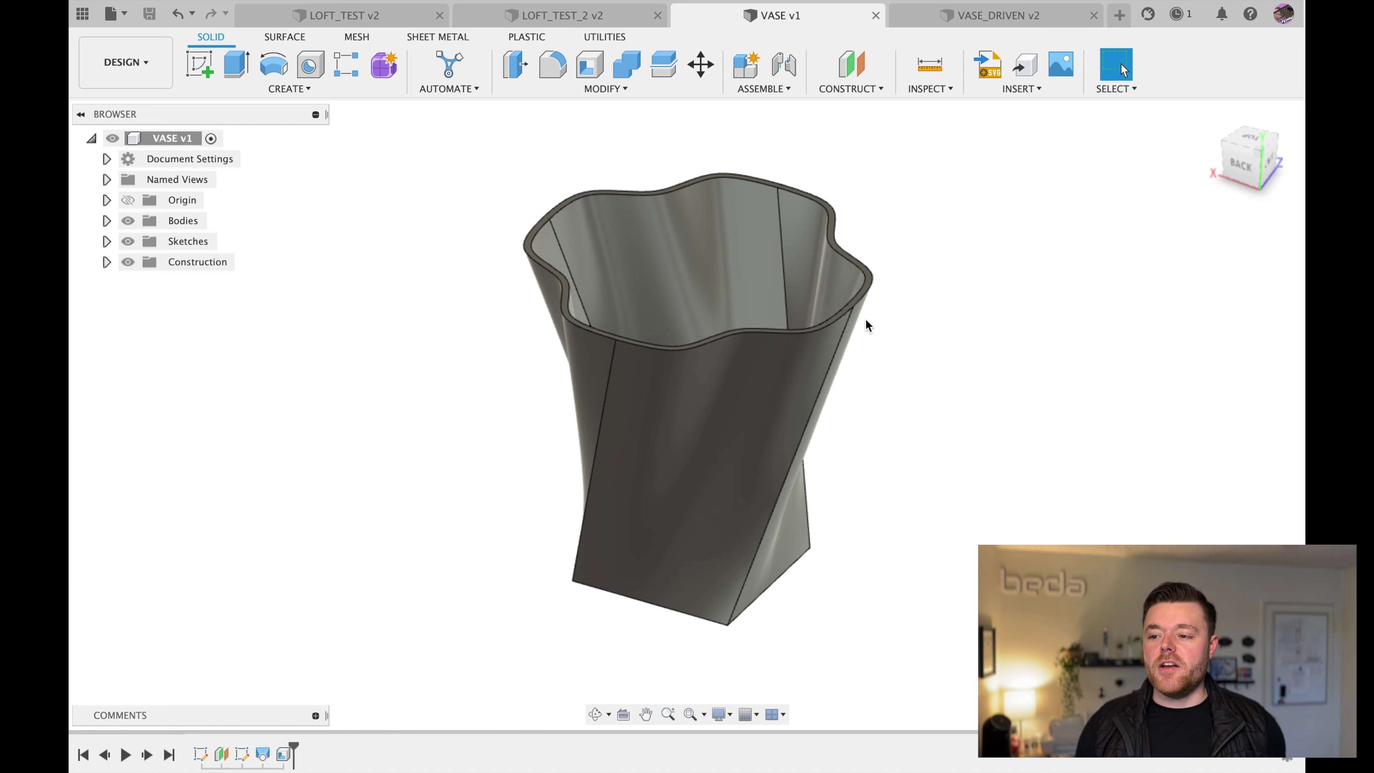
left_click(1002, 17)
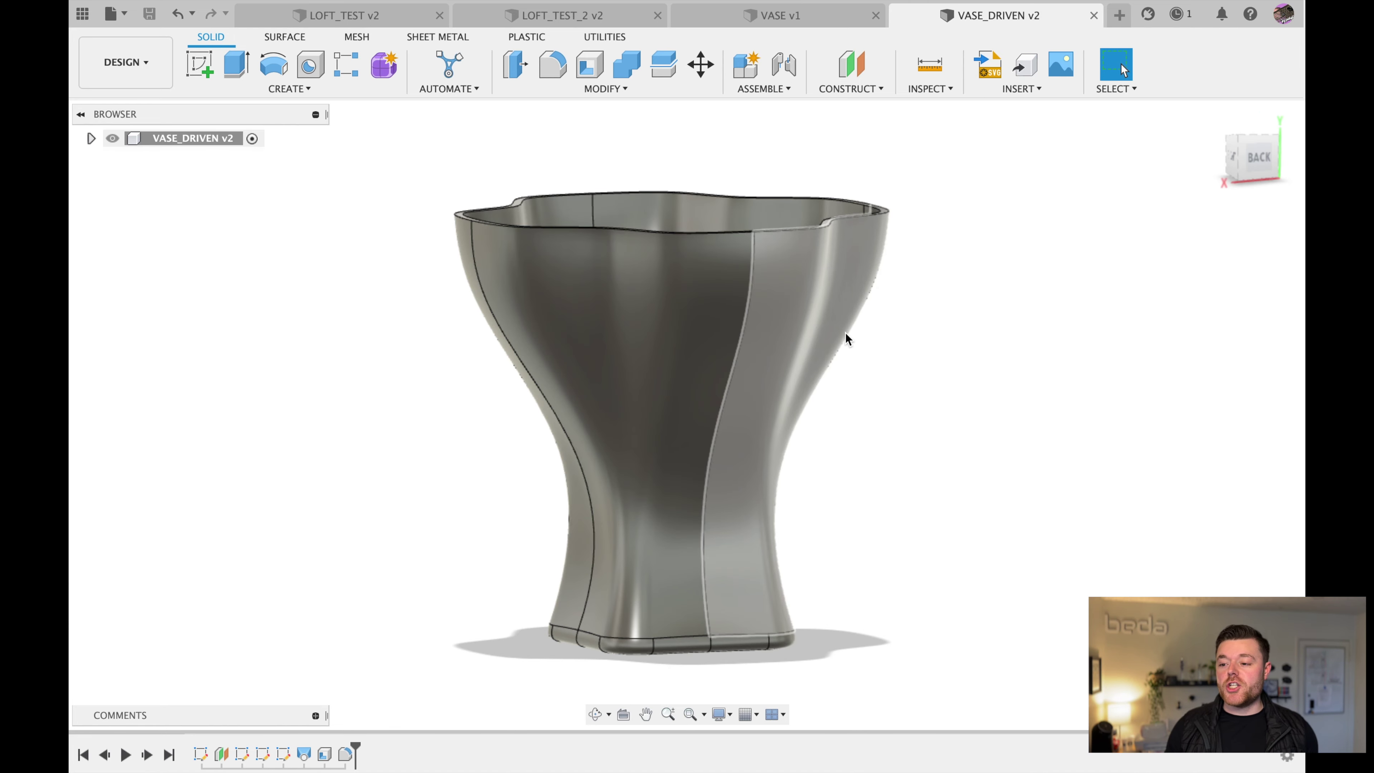
middle_click_drag(752, 349, 793, 353, "shift")
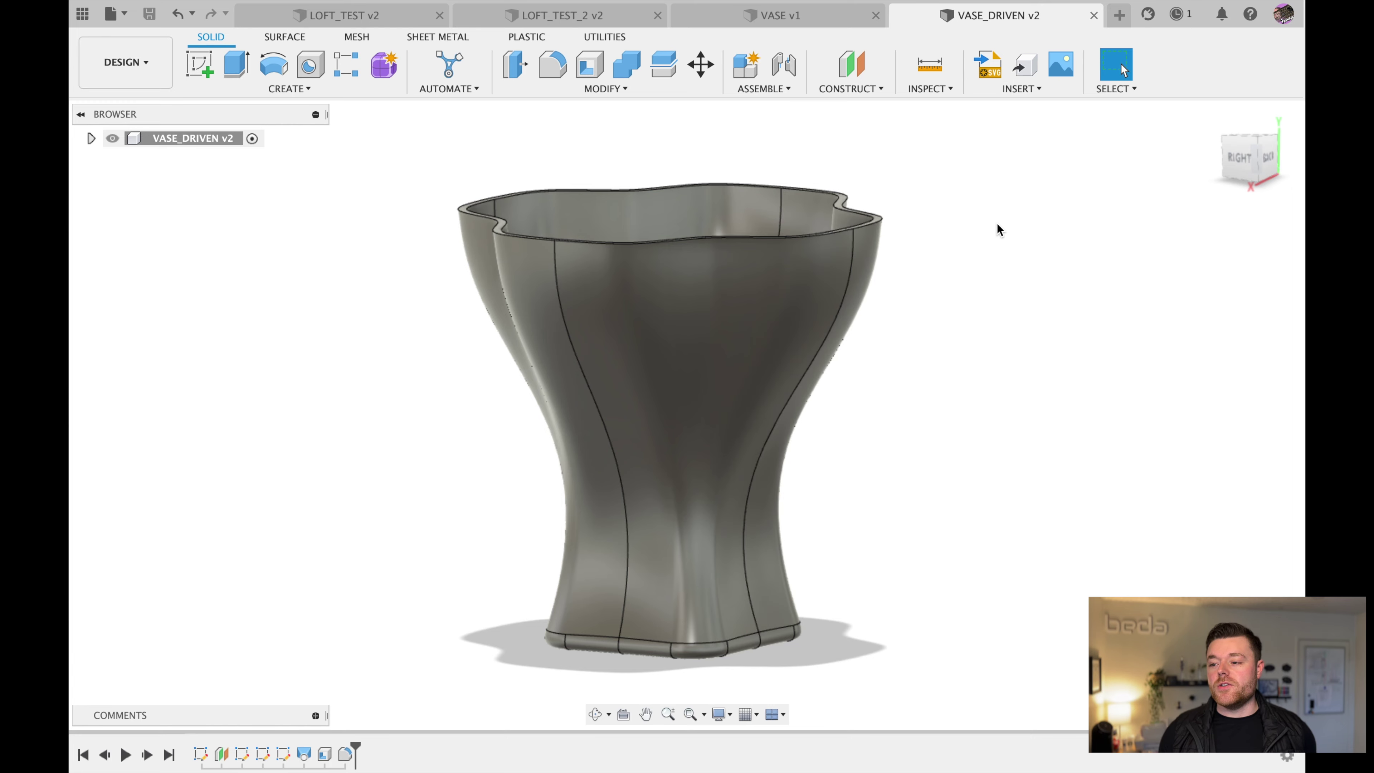
- Create a new design and start a sketch on the horizontal origin plane
left_click(1124, 19)
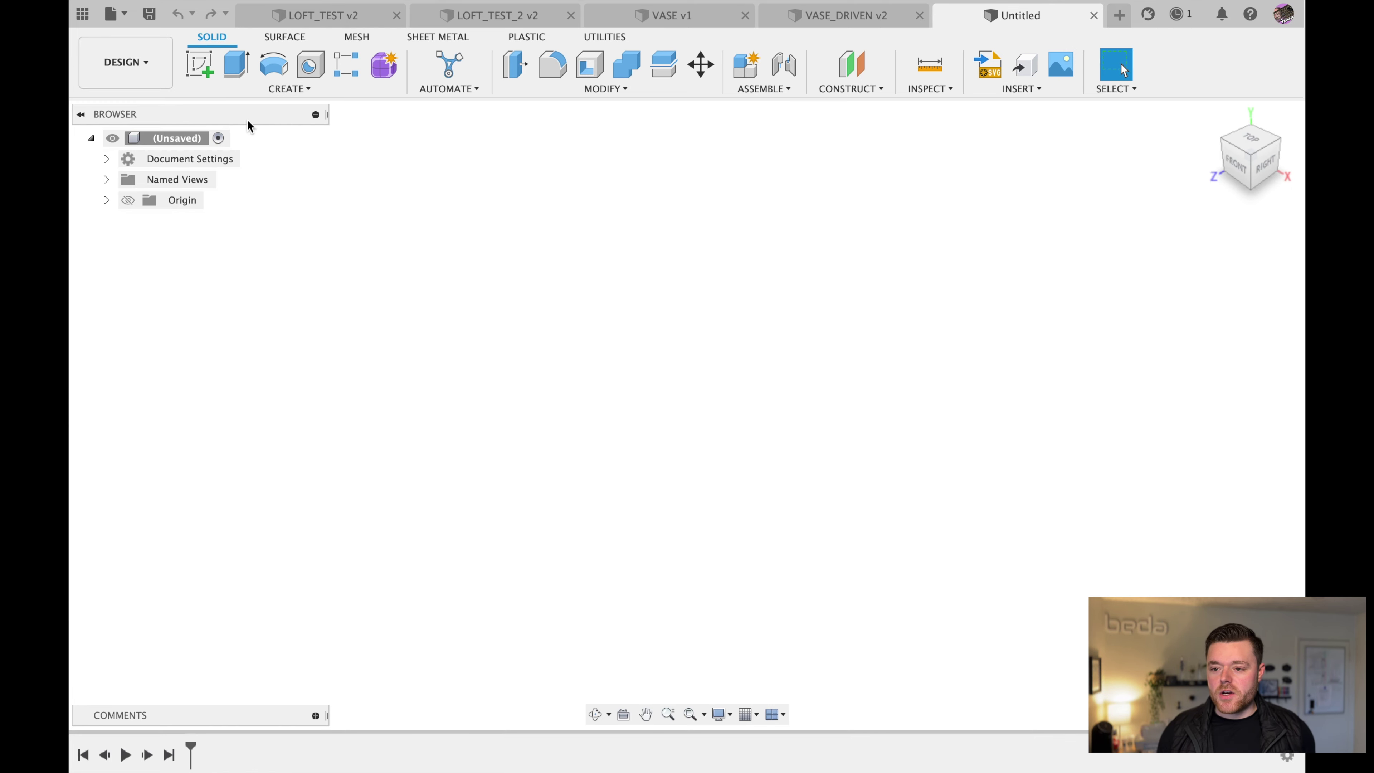
left_click(200, 64)
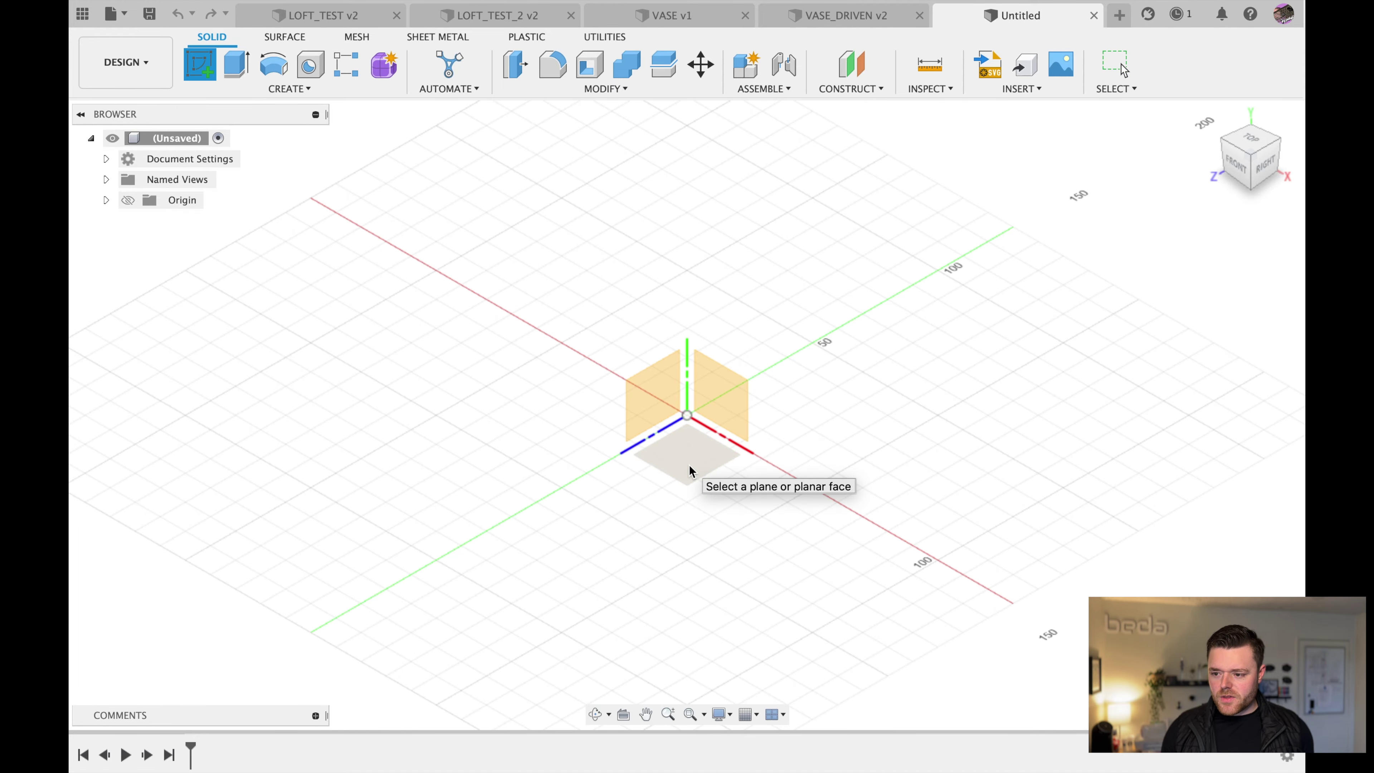
left_click(691, 475)
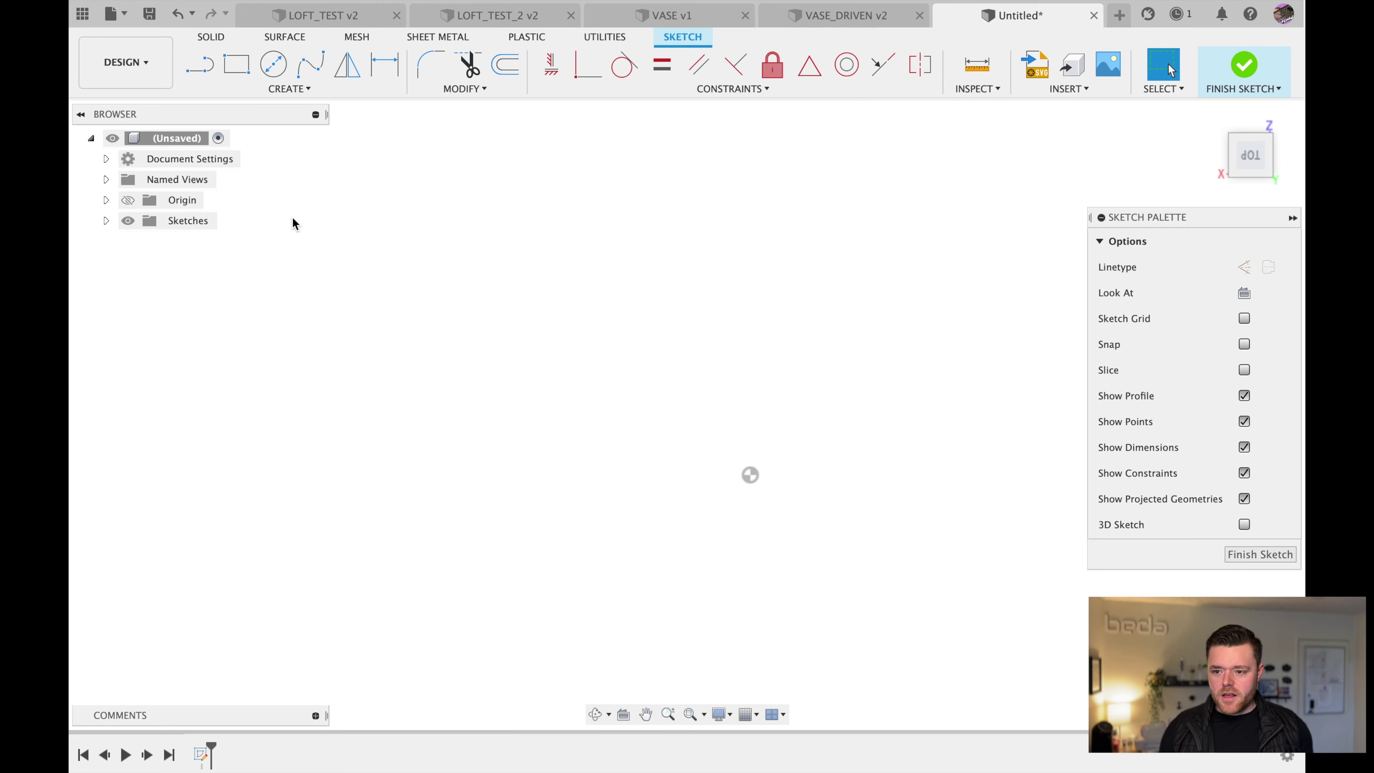
- Draw a center rectangle about 67 mm by 49 mm, centred on the origin
left_click(260, 90)
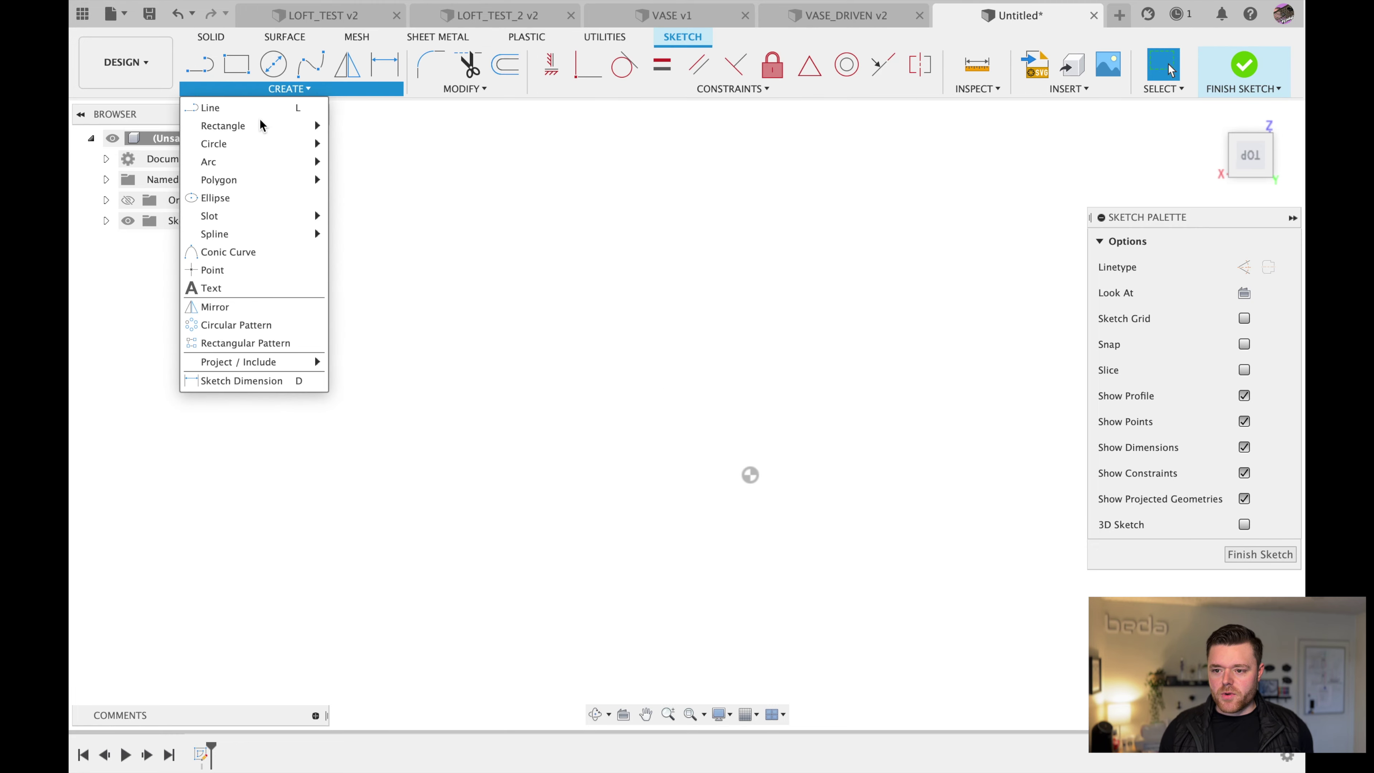
mouse_move(260, 125)
left_click(409, 162)
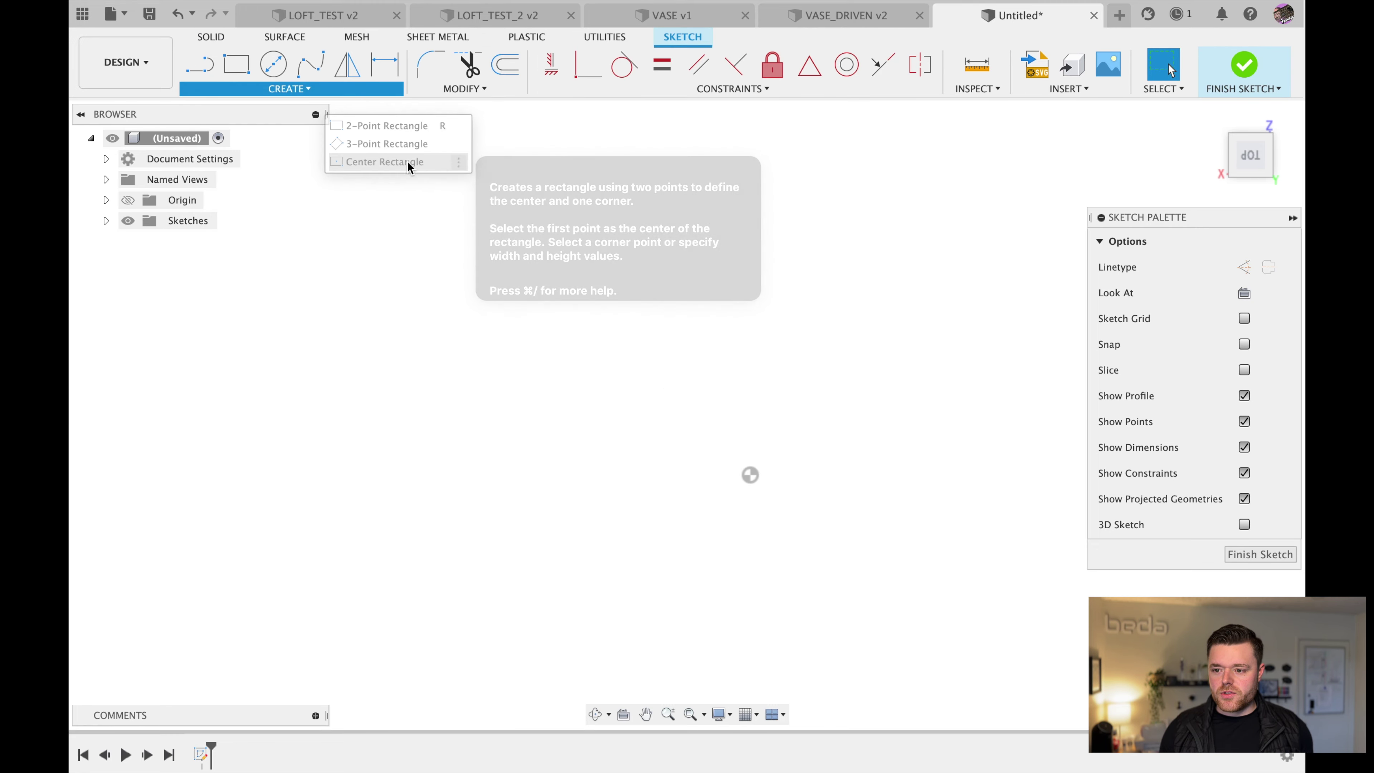
left_click(755, 481)
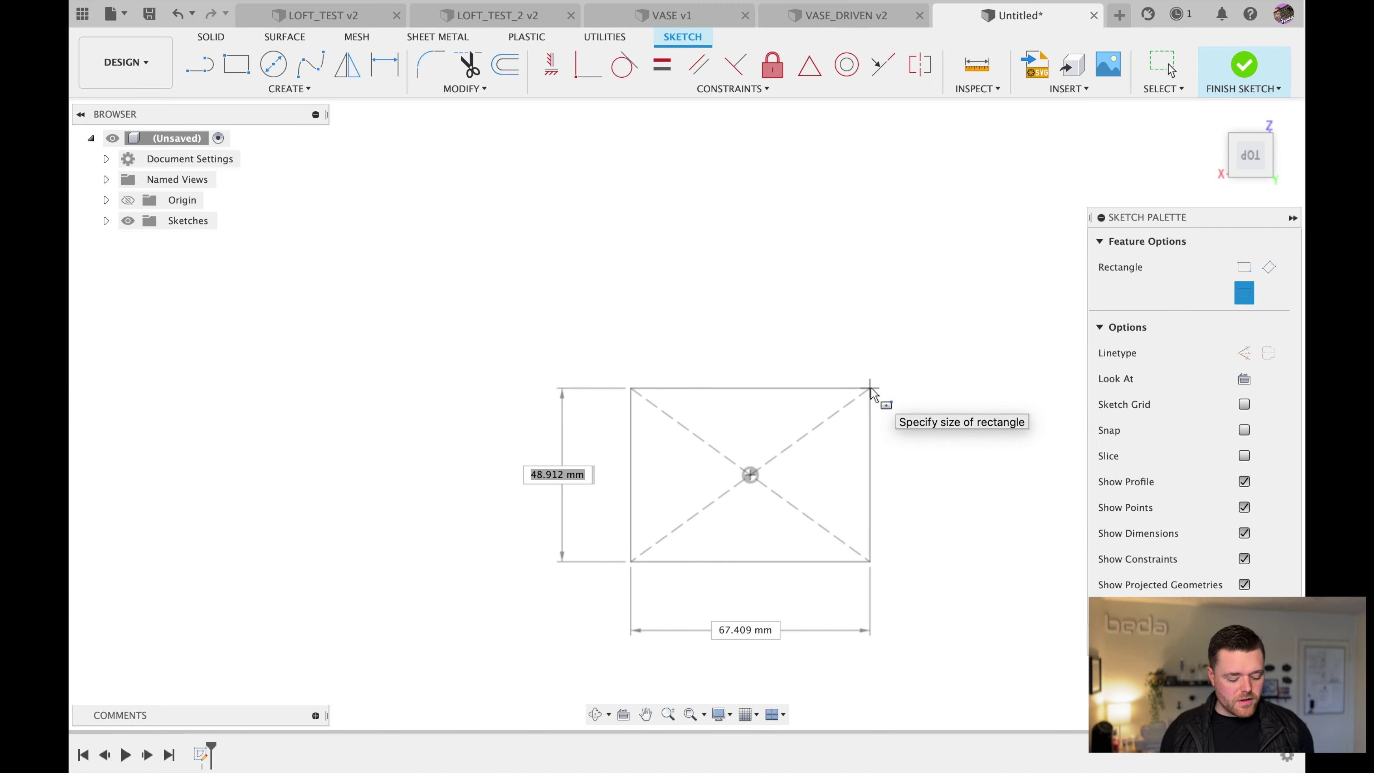
left_click(870, 388)
key("Escape")
- Dimension the rectangle's width and height to 50 mm each and finish the sketch
key("d")
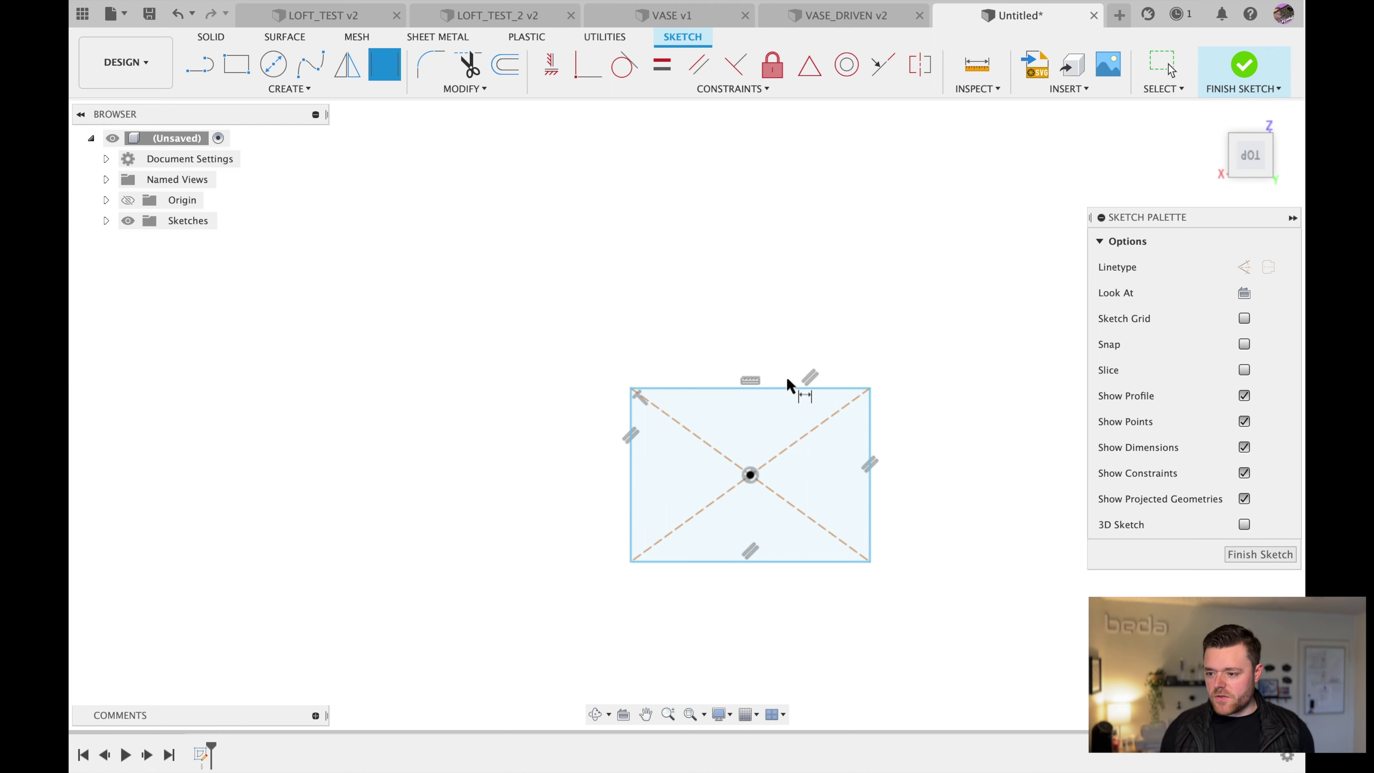
left_click(786, 355)
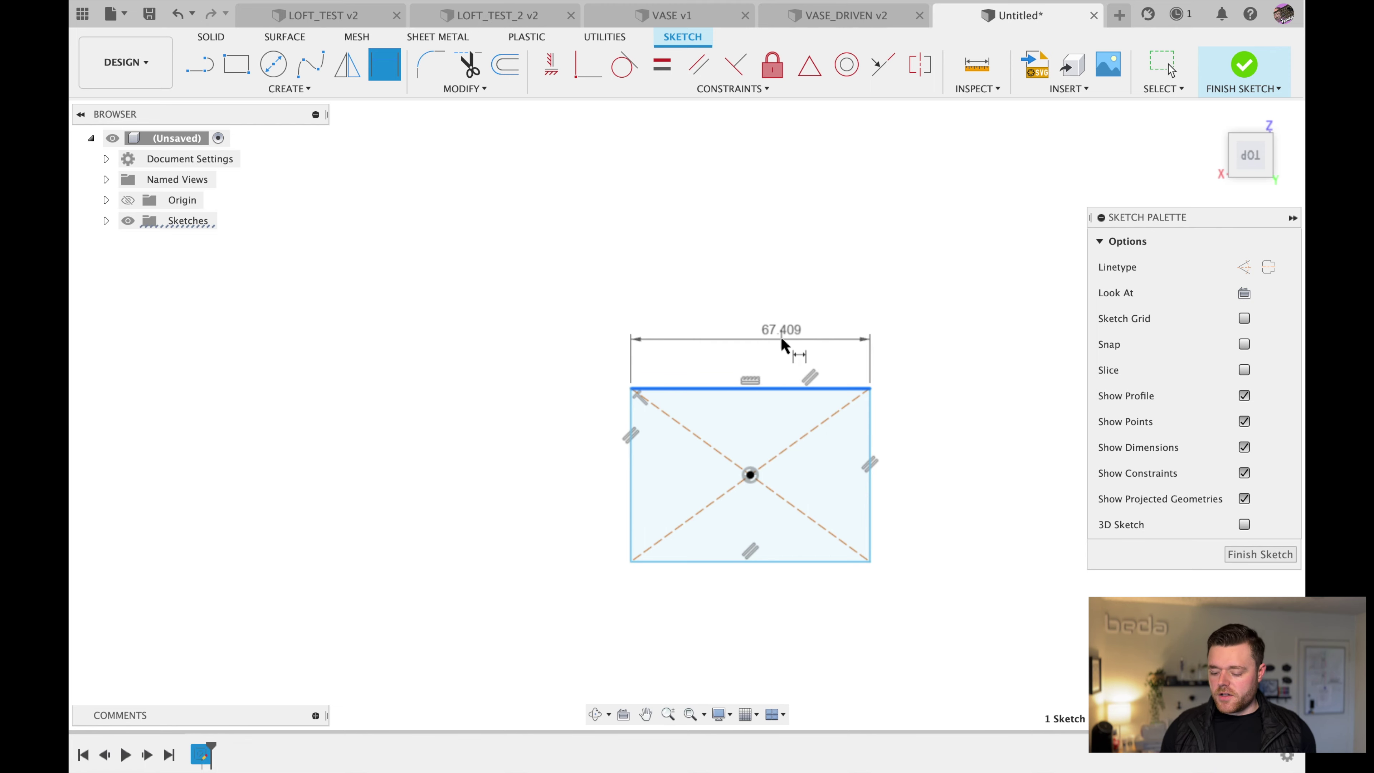
left_click(781, 336)
type("50")
key("Return")
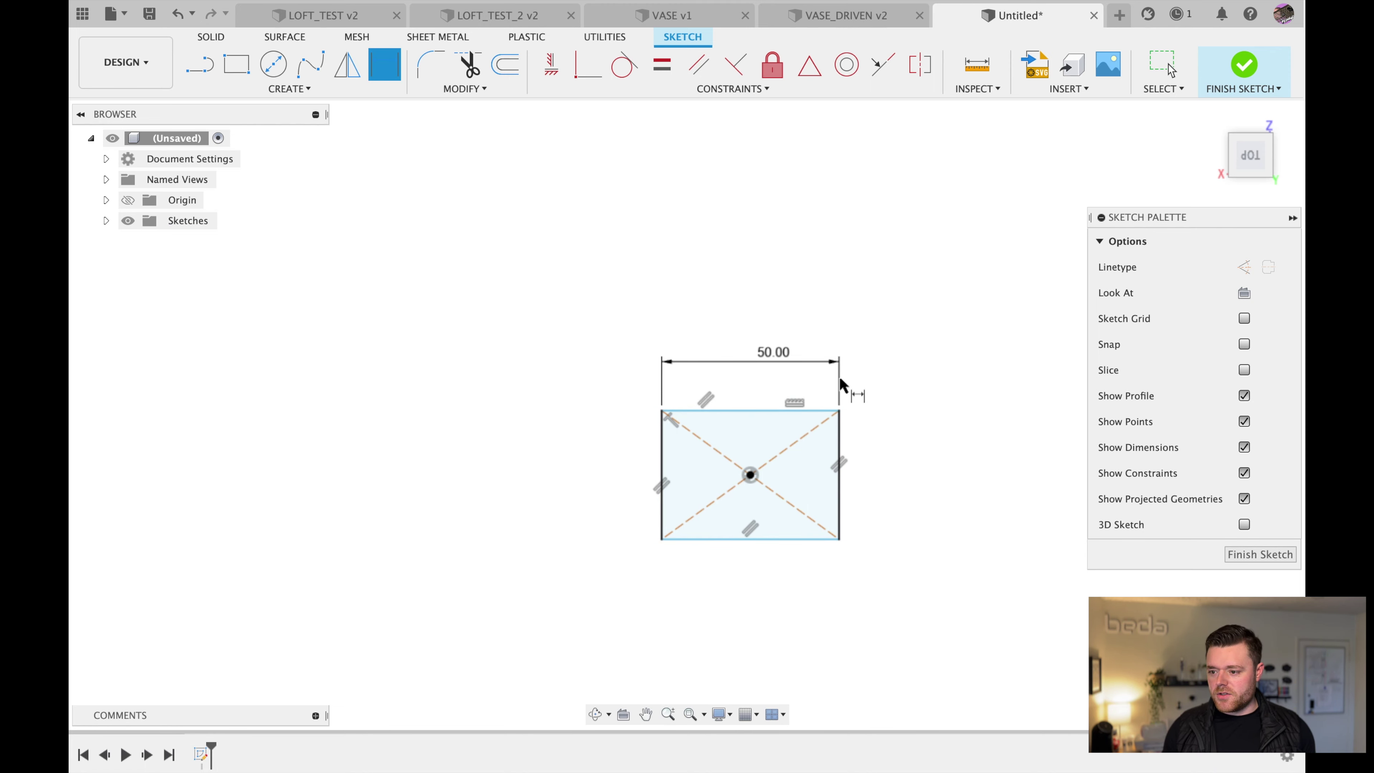
left_click(841, 448)
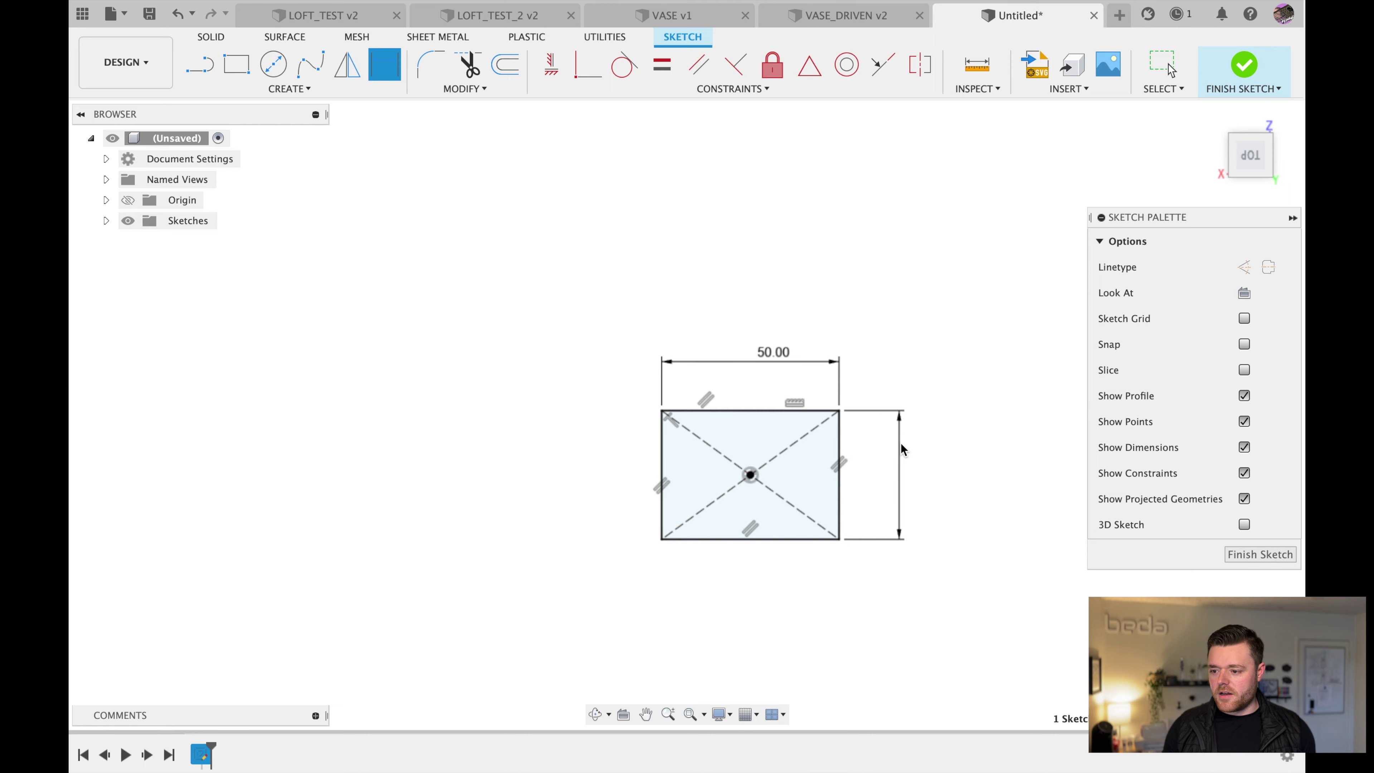
left_click(901, 443)
type("50")
key("Return")
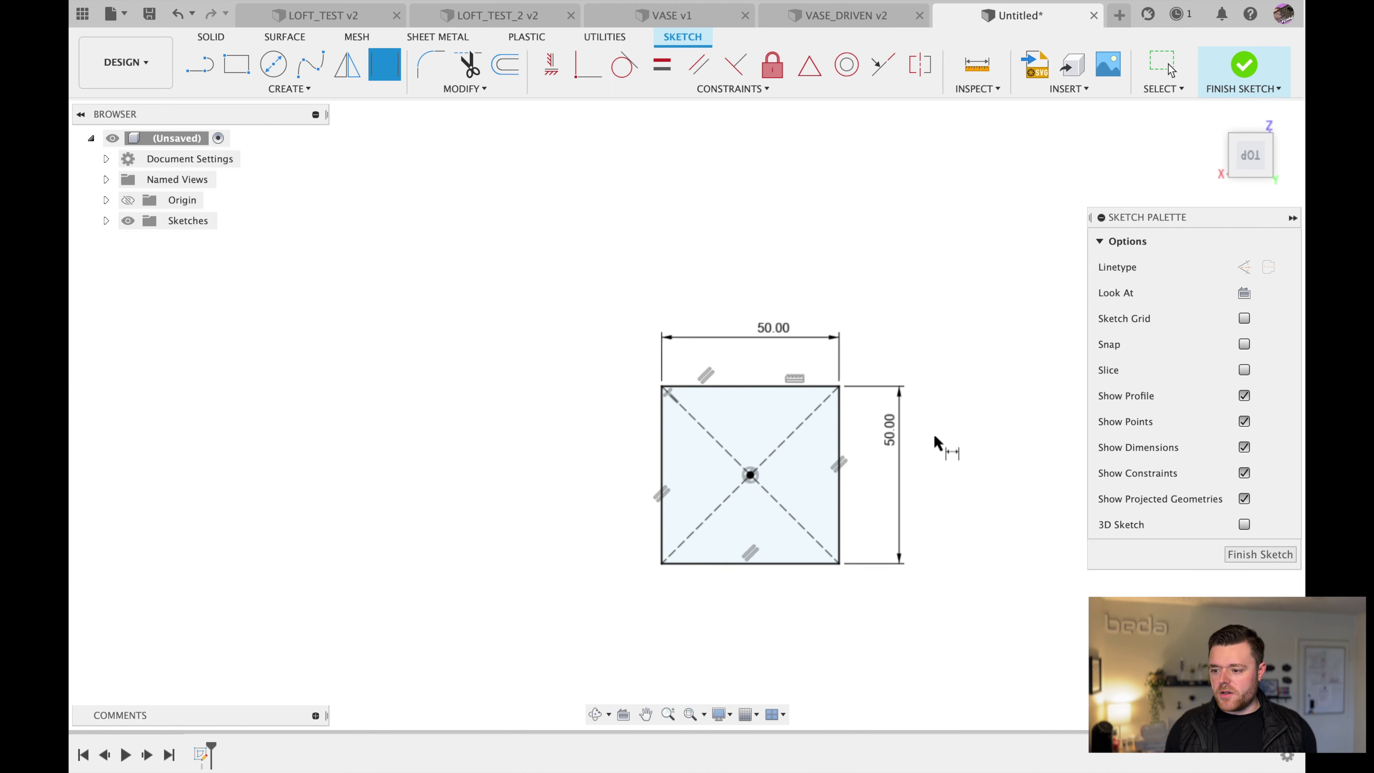
key("Escape")
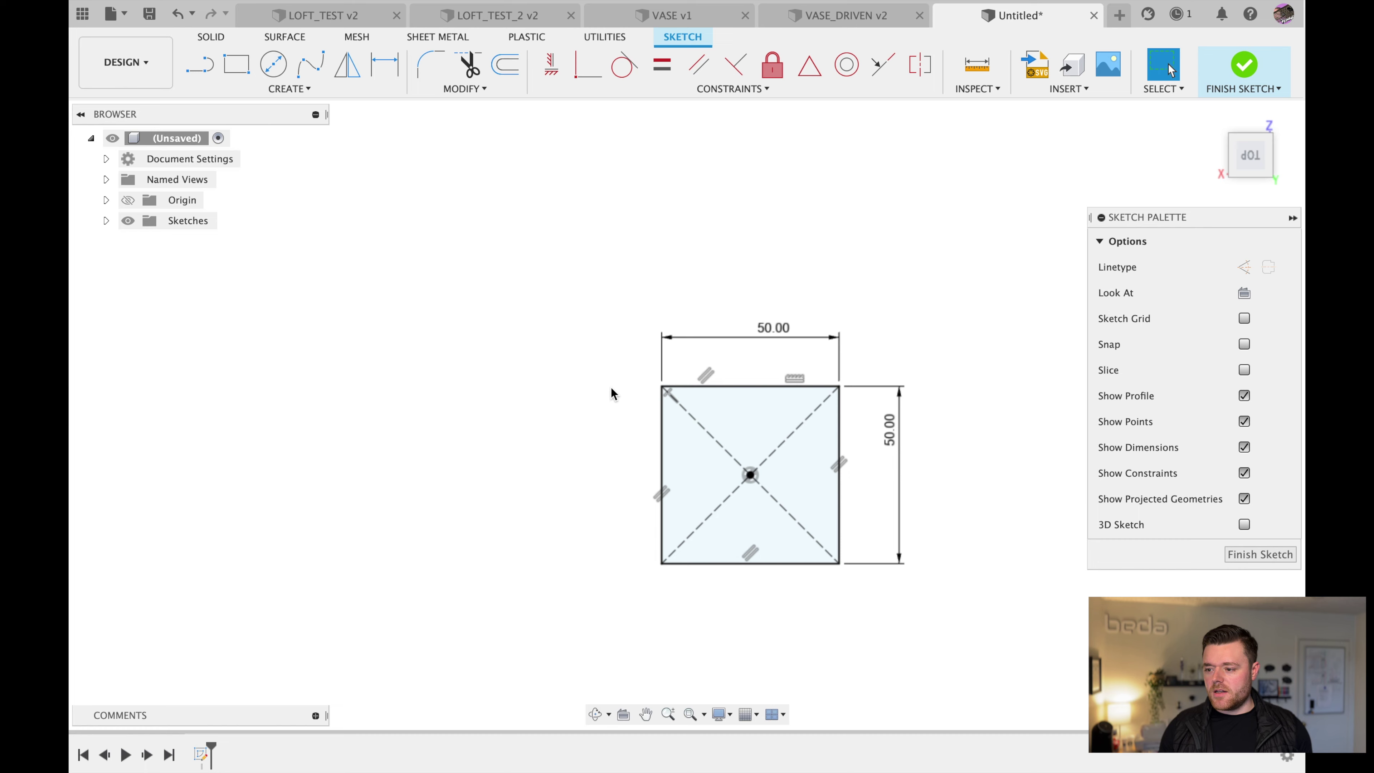
left_click(1255, 556)
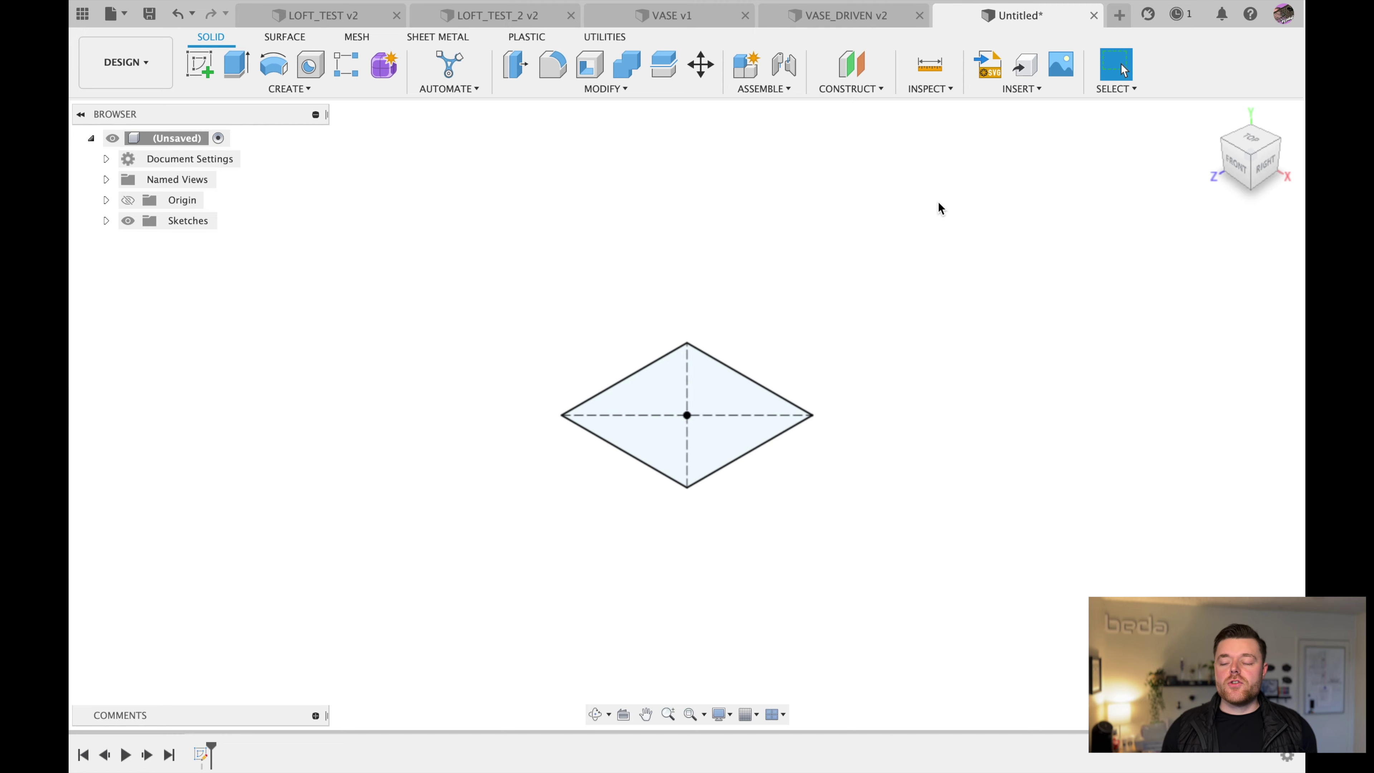
- Create an offset construction plane 100 mm above the square sketch profile
left_click(864, 74)
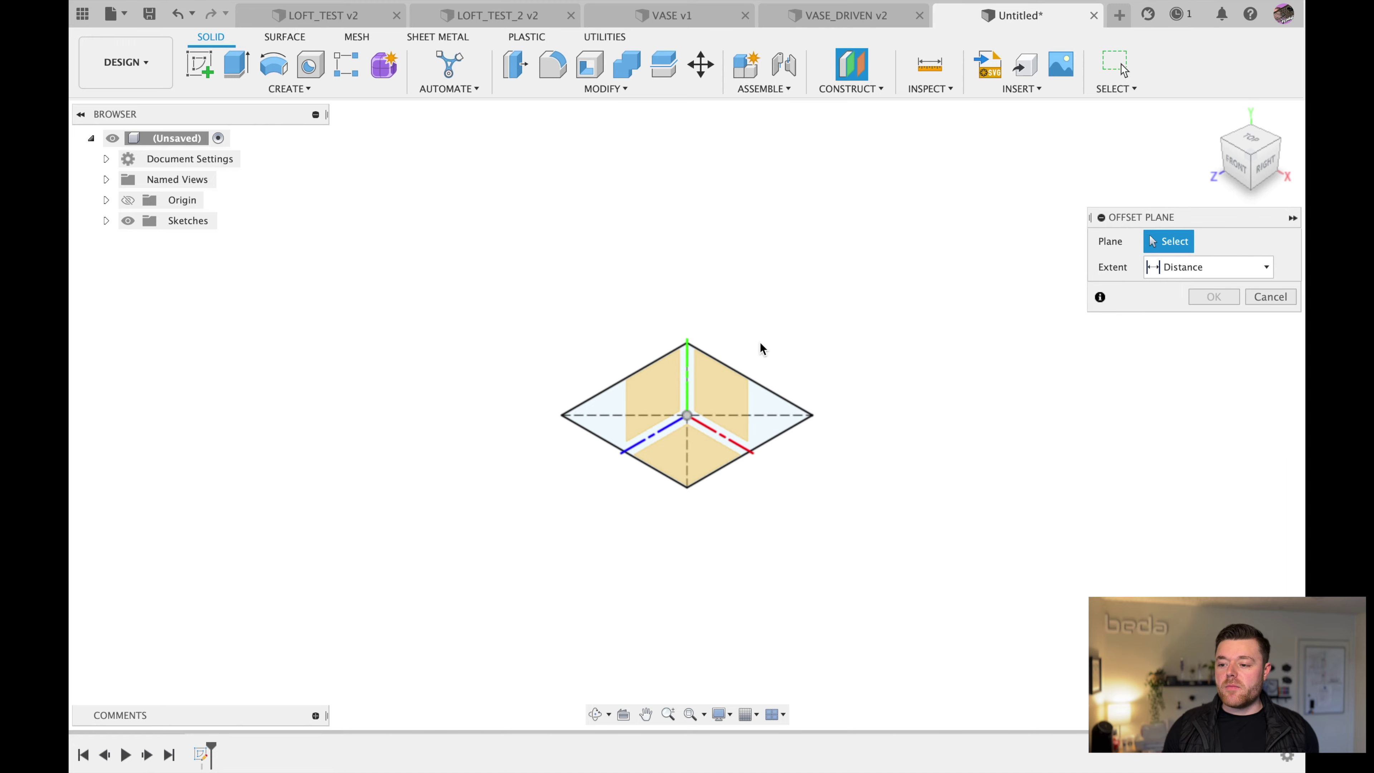
left_click(766, 432)
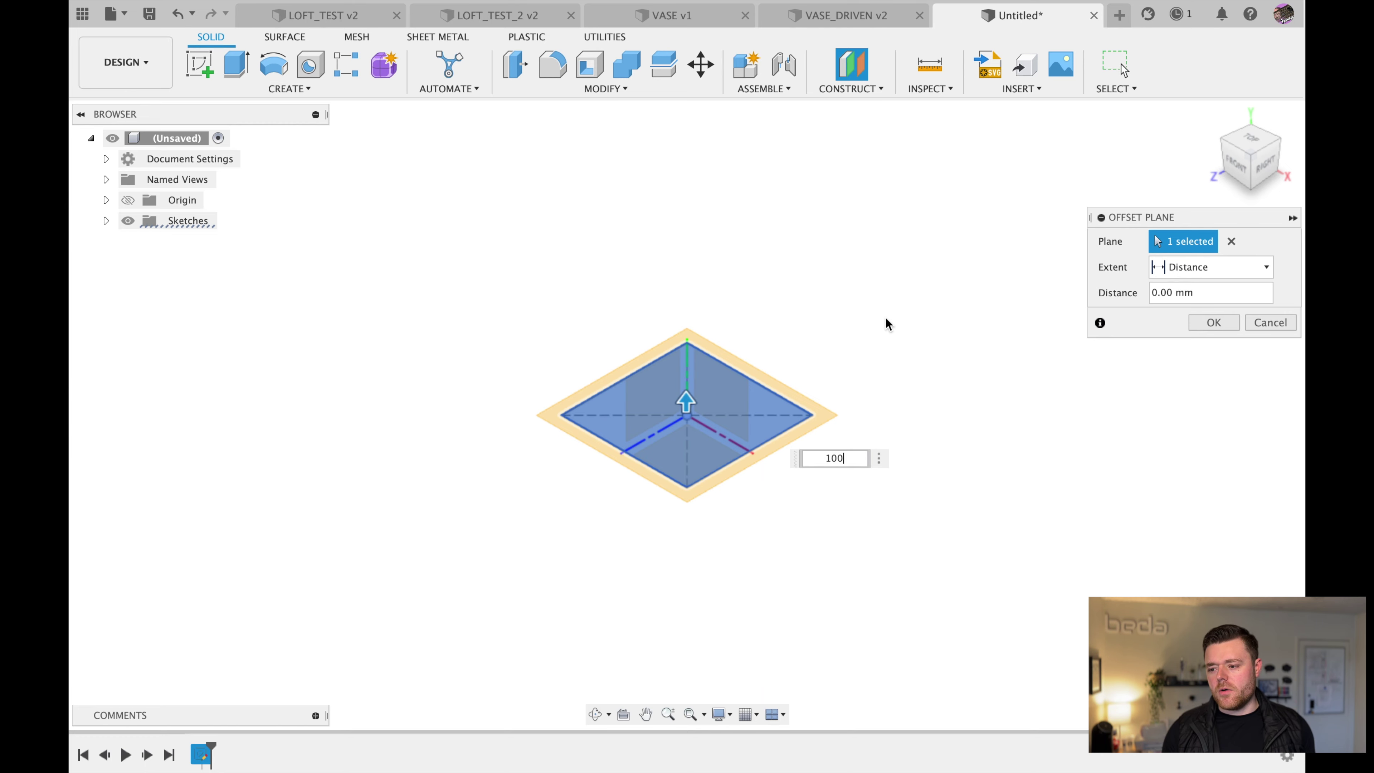
key("Return")
key("Return")
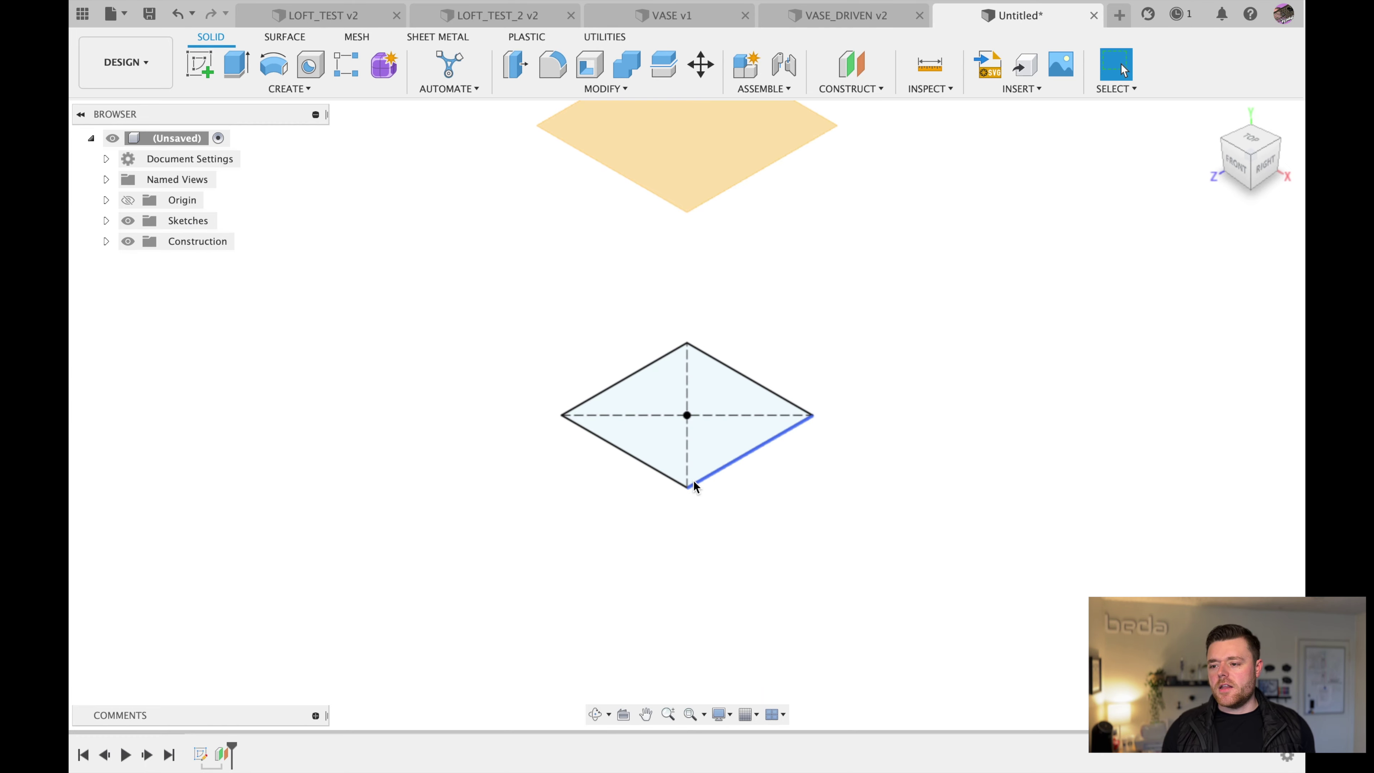
scroll(696, 486, "down", 3)
middle_click_drag(693, 396, 701, 362, "shift")
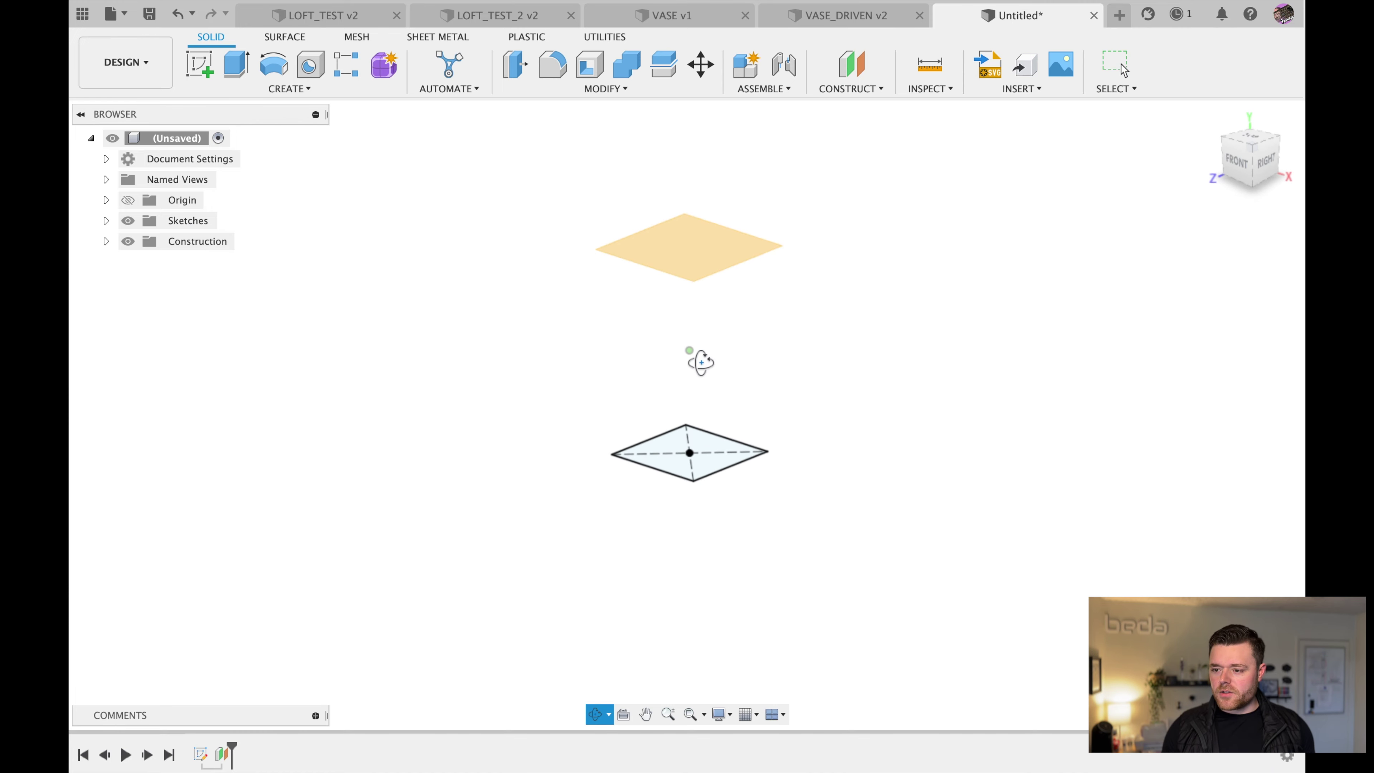
scroll(714, 314, "up", 2)
- Select the offset plane, then hide the construction geometry and show it again
left_click(706, 258)
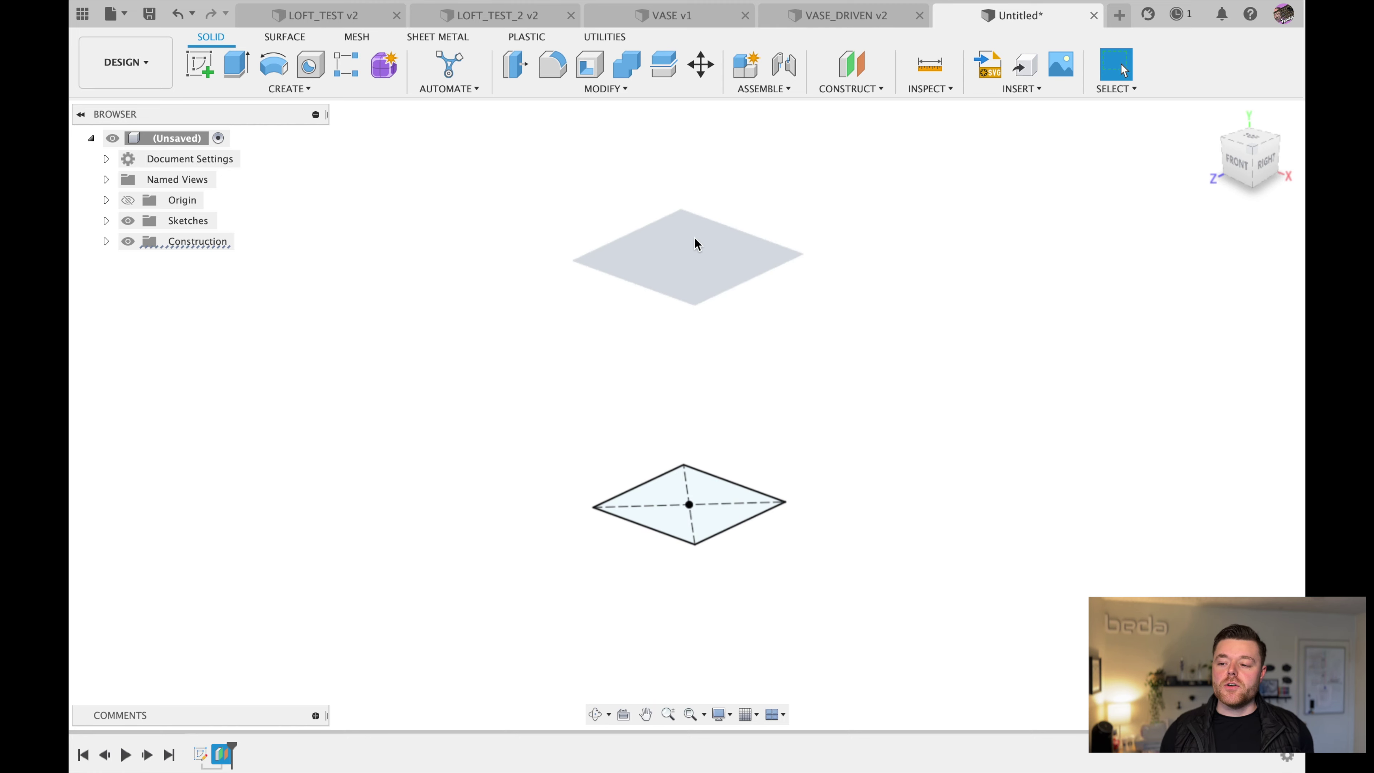
left_click(782, 272)
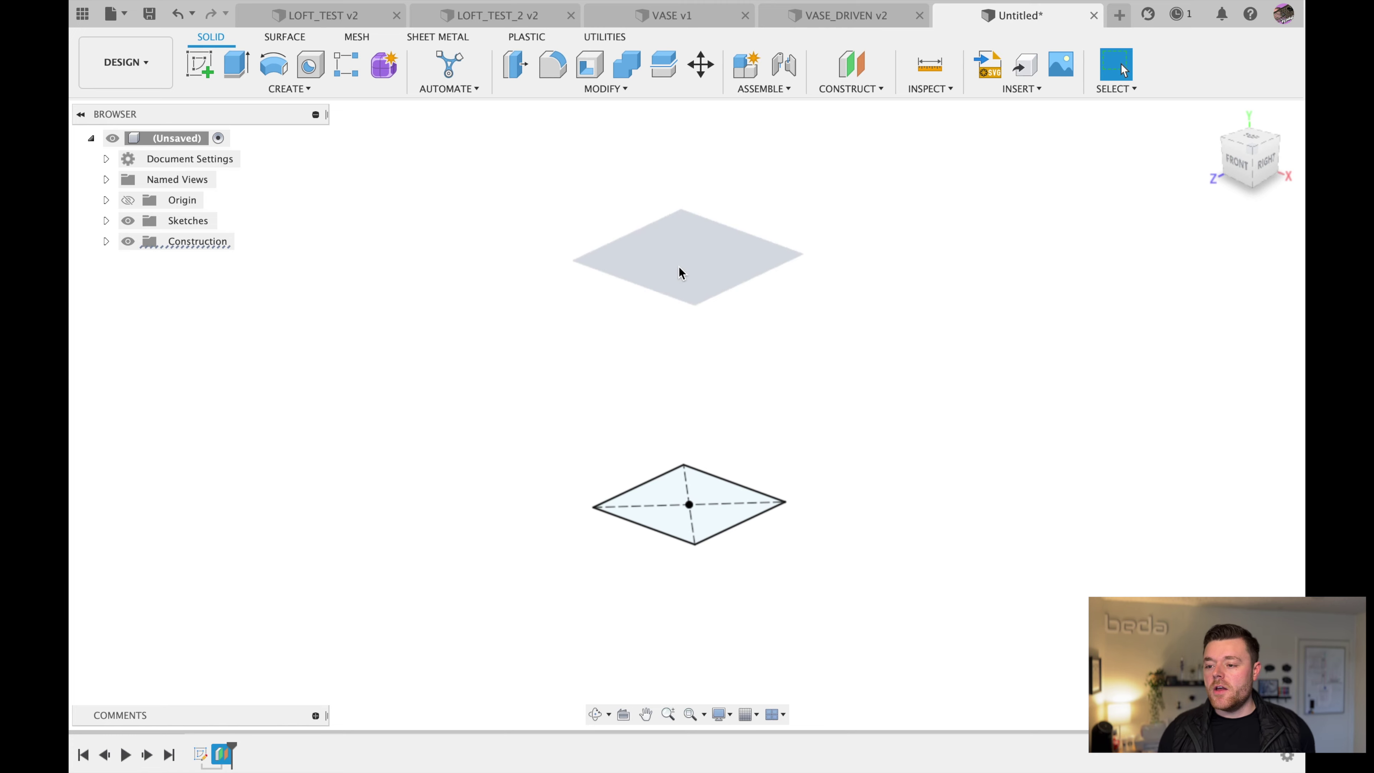
left_click(718, 280)
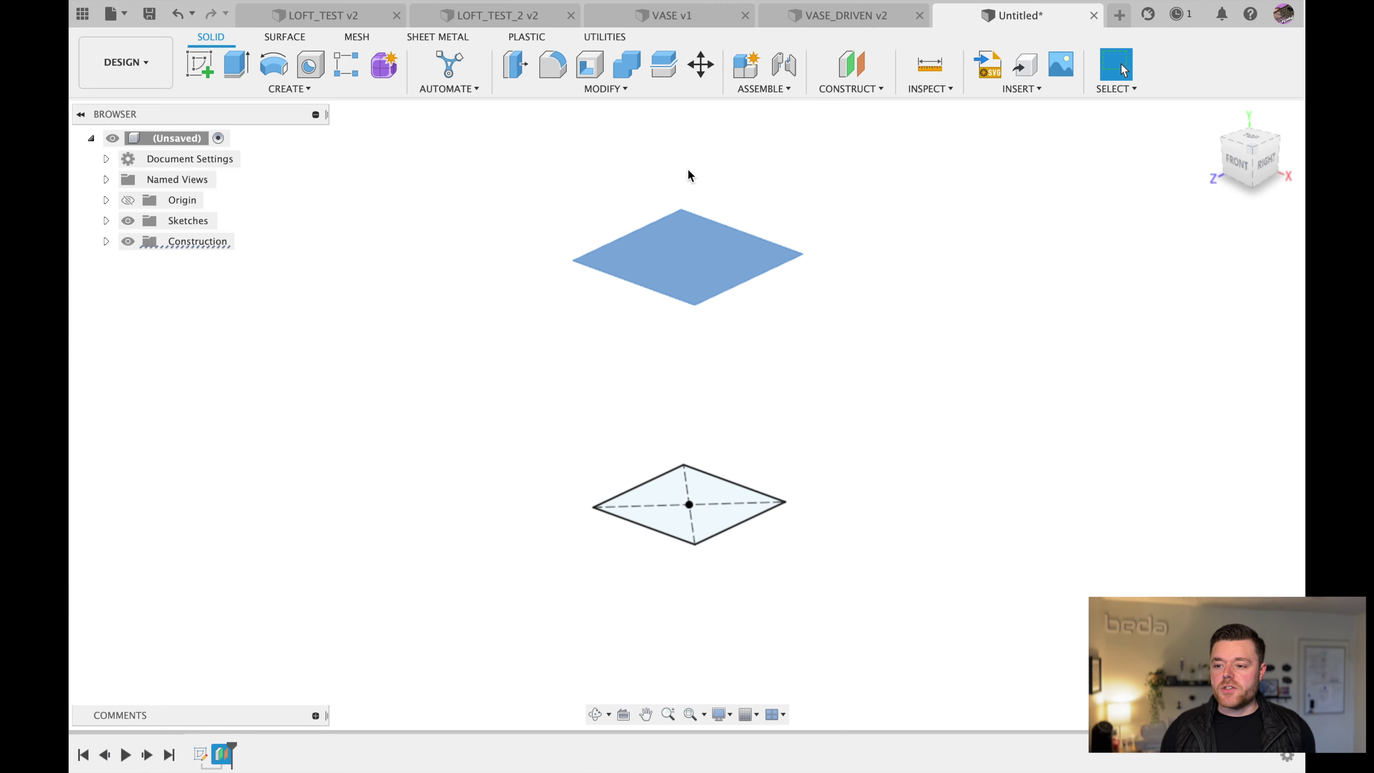
left_click(129, 245)
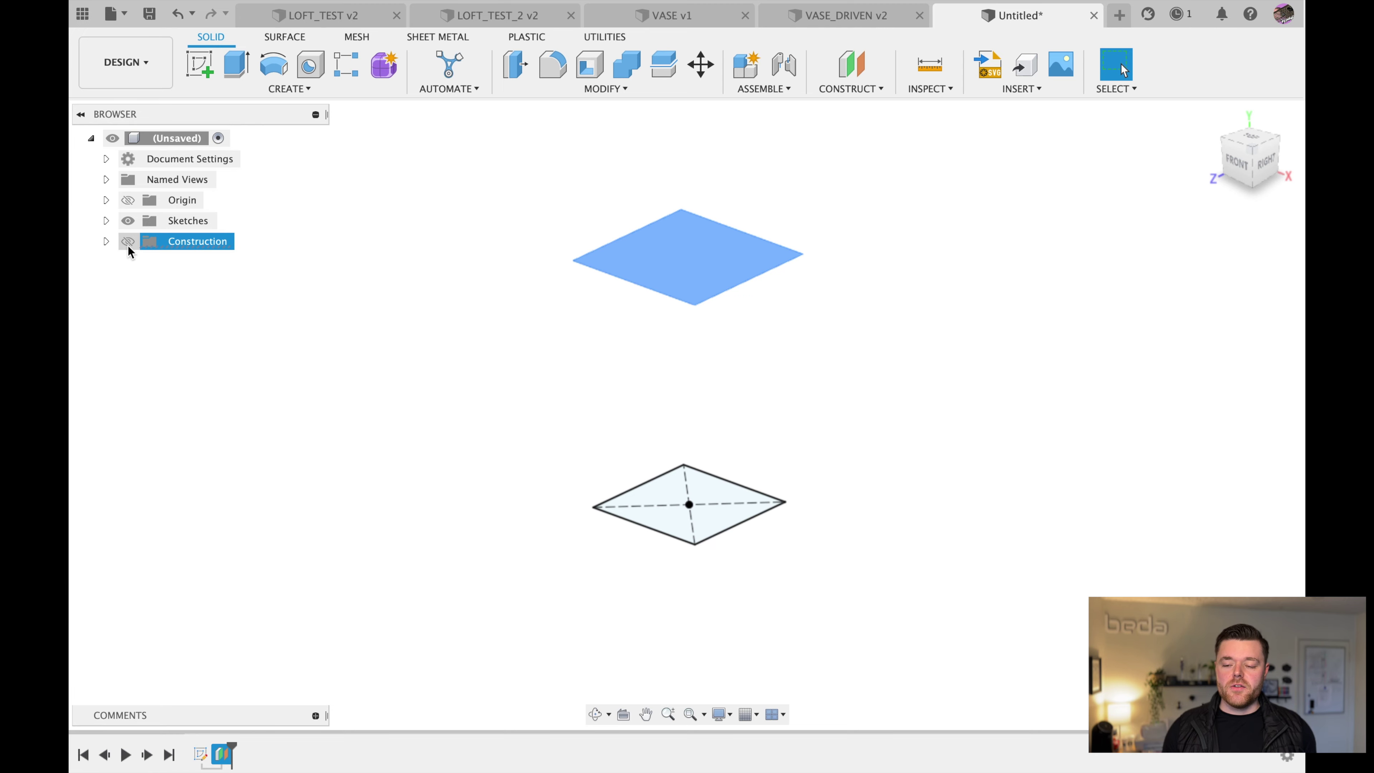
left_click(128, 245)
left_click(627, 346)
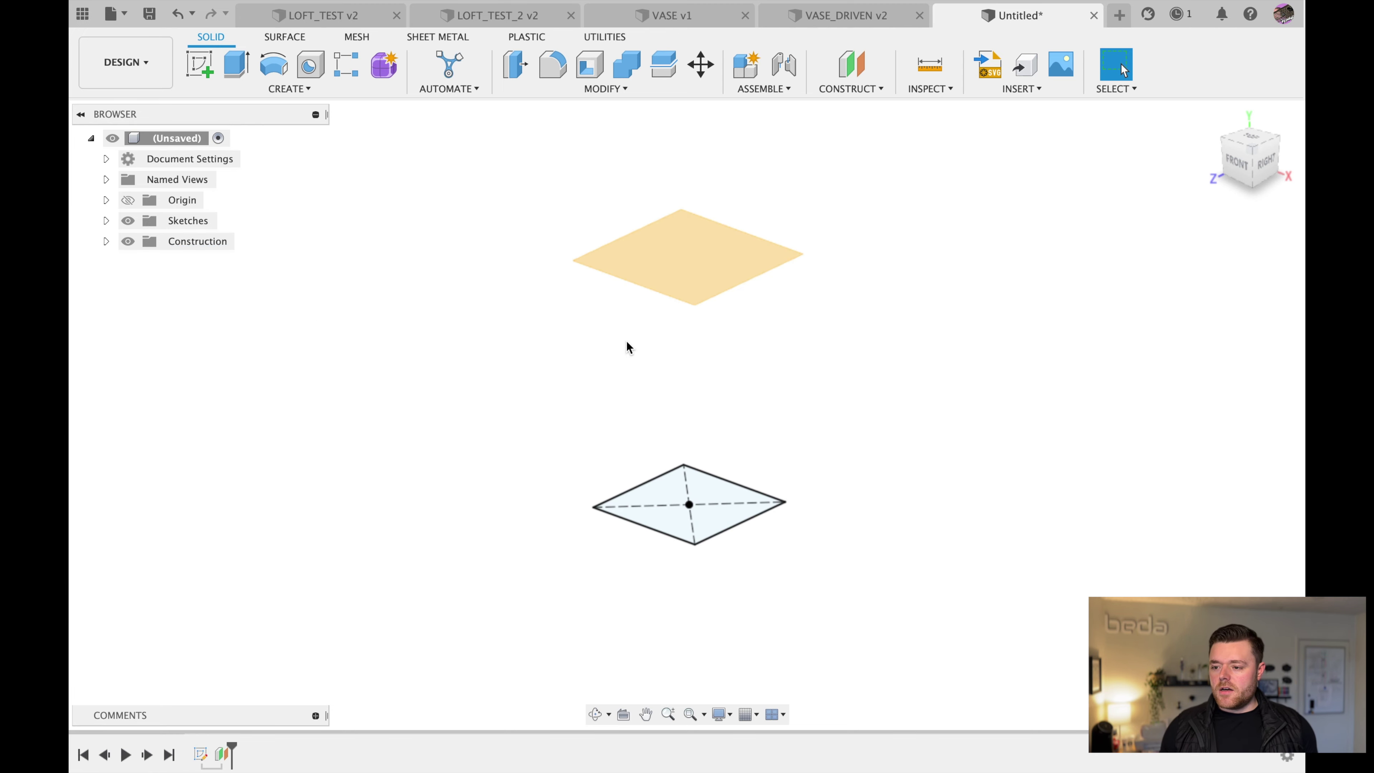
- Start a sketch on the offset plane and project all four edges of the base square onto it
left_click(666, 257)
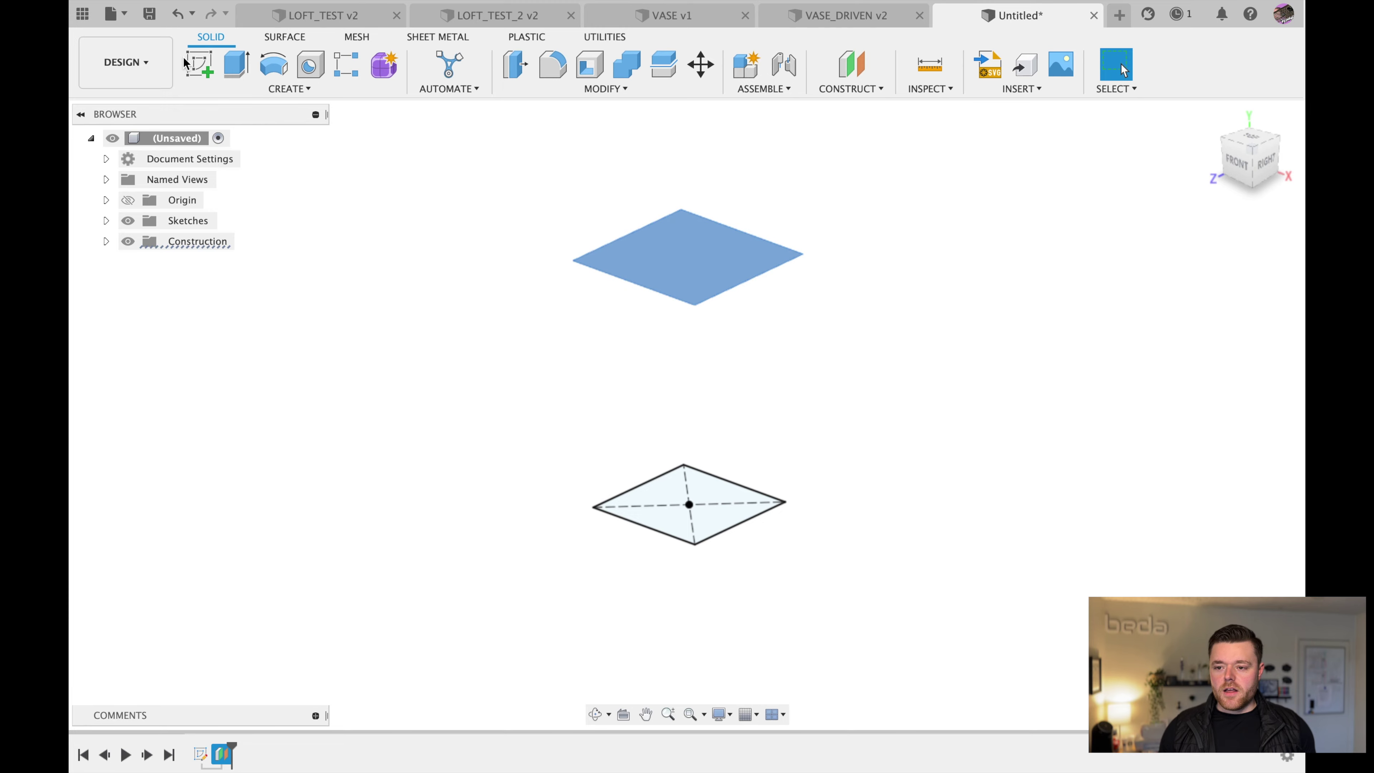
left_click(203, 69)
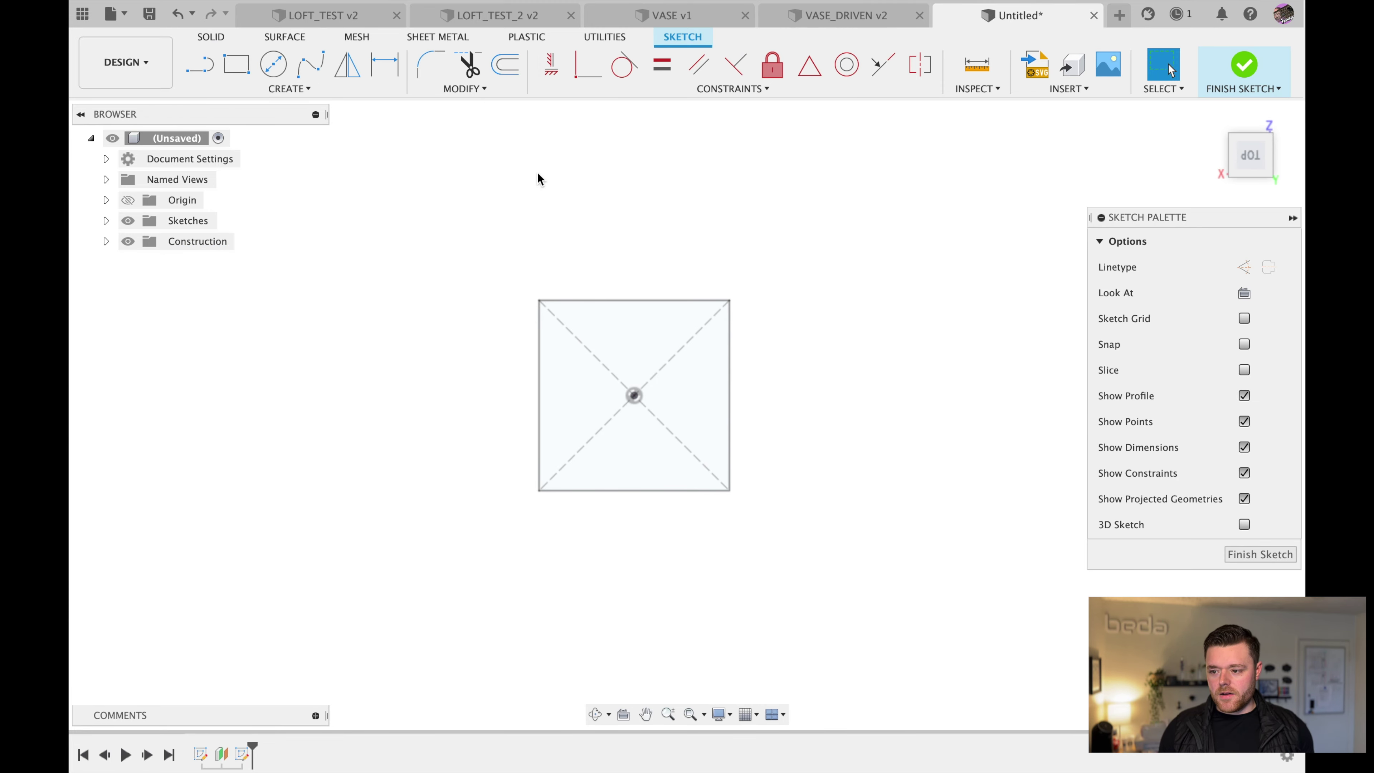
key("p")
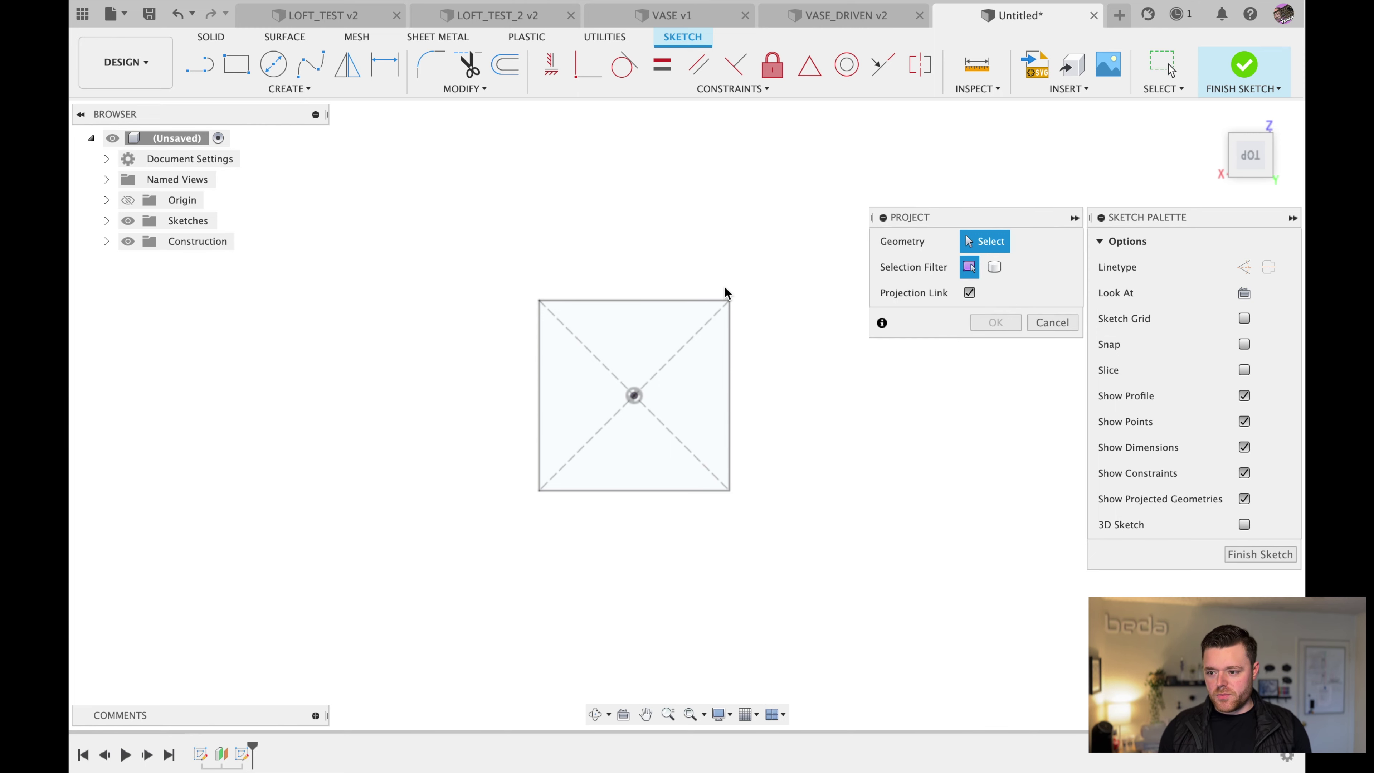
left_click(693, 299)
left_click(729, 333)
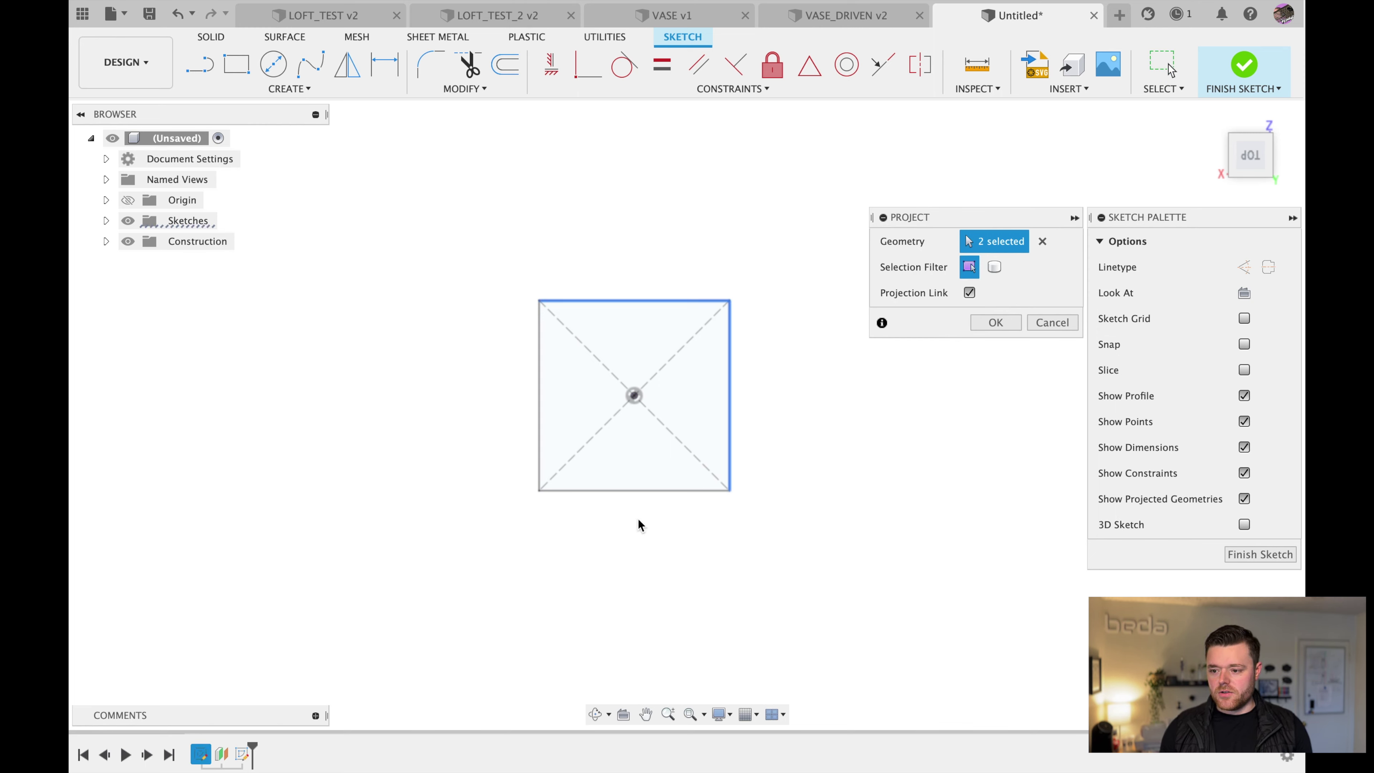
left_click(646, 494)
left_click(540, 372)
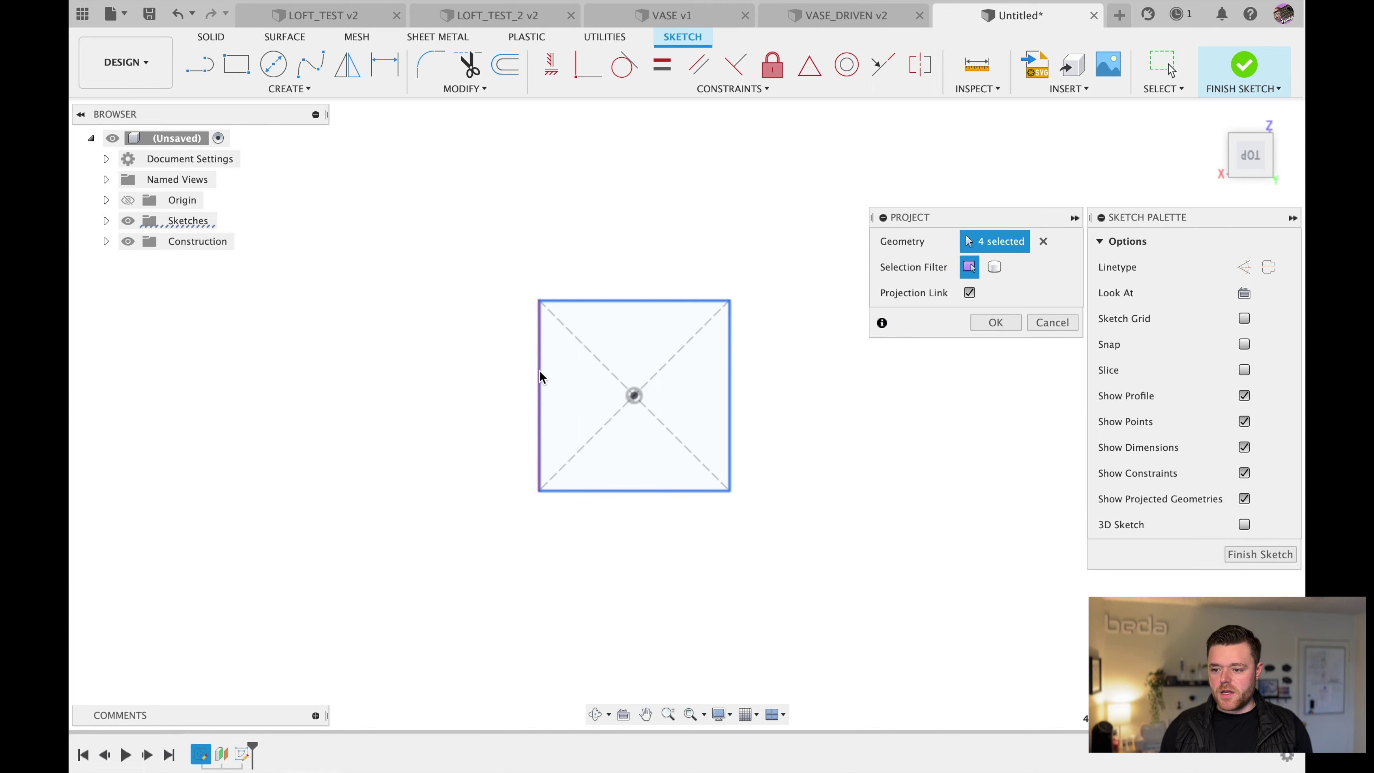
left_click(997, 323)
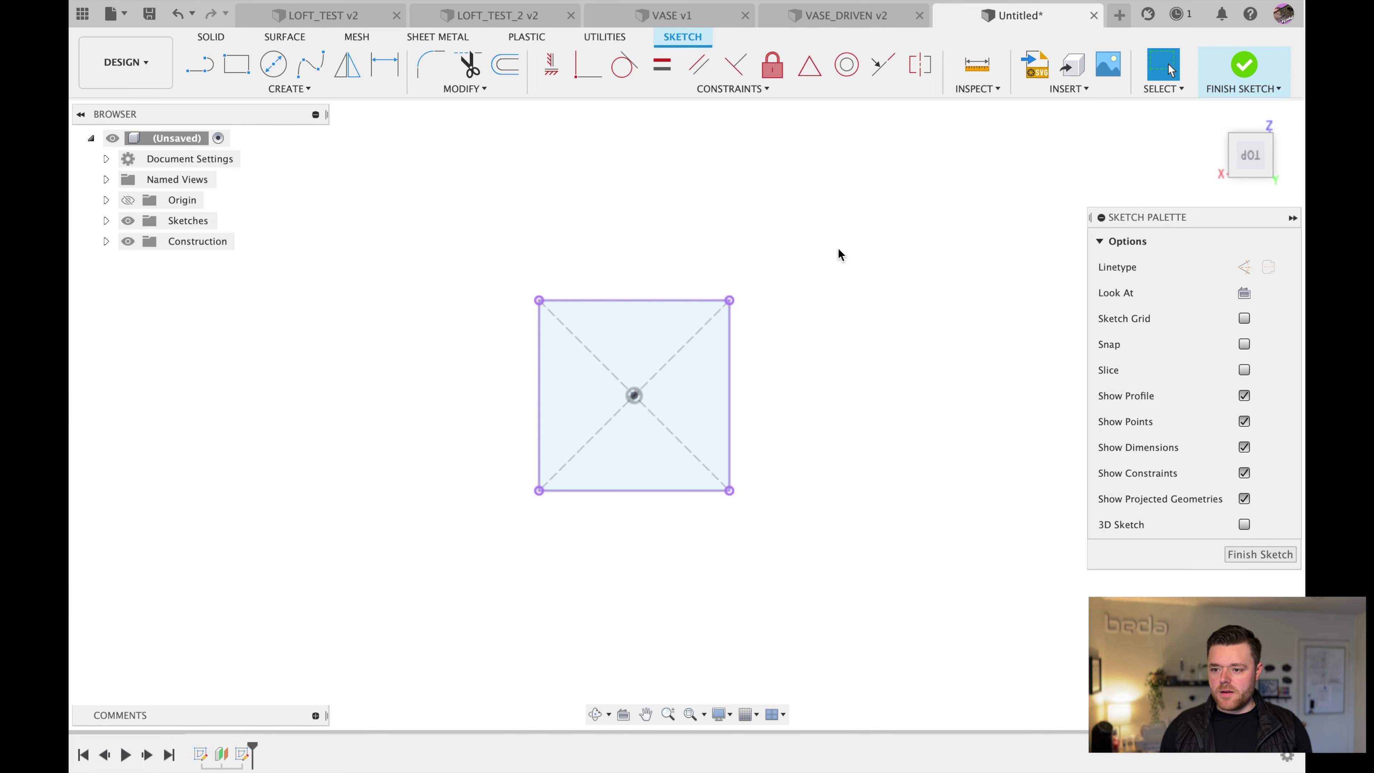
- Offset the projected square's four edges outward by 20 mm
key("o")
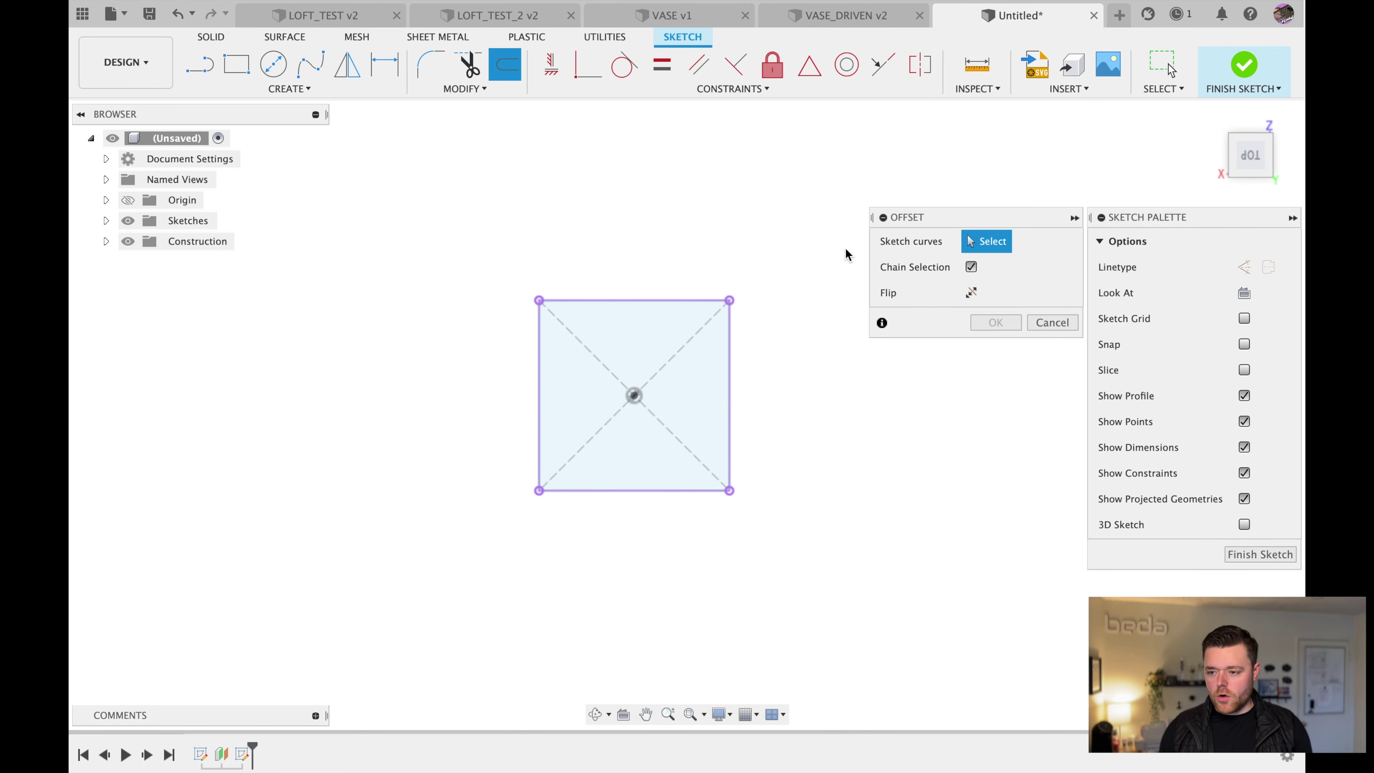
left_click(684, 300)
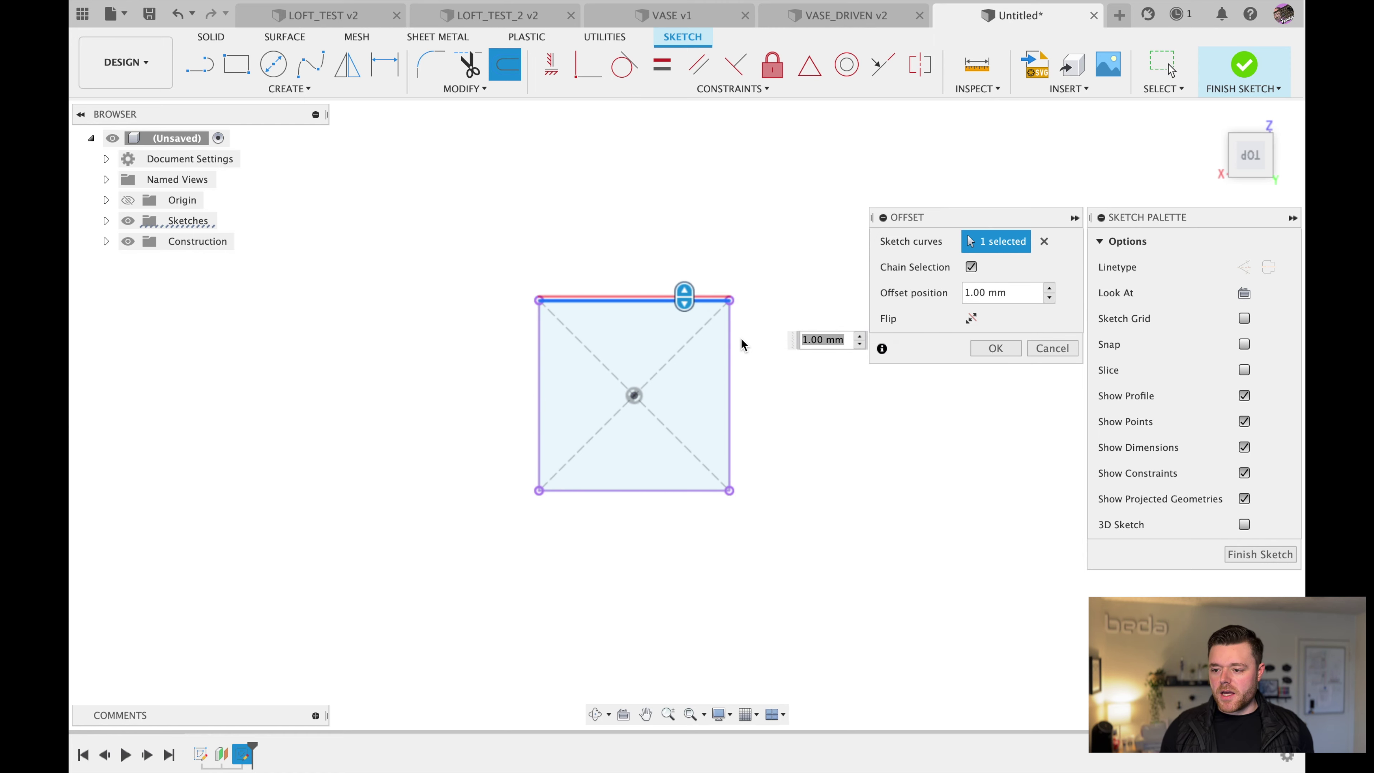
left_click(729, 338)
left_click(681, 491)
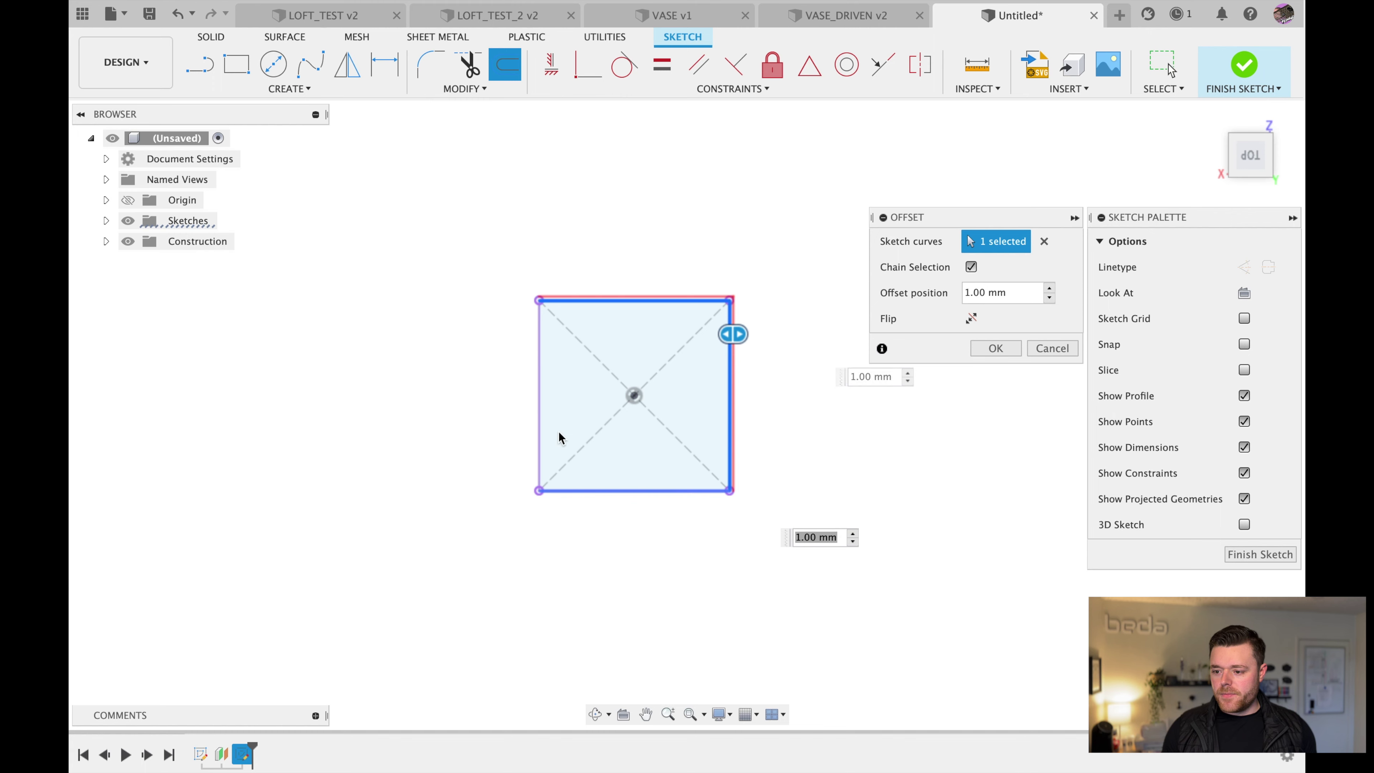
left_click(537, 387)
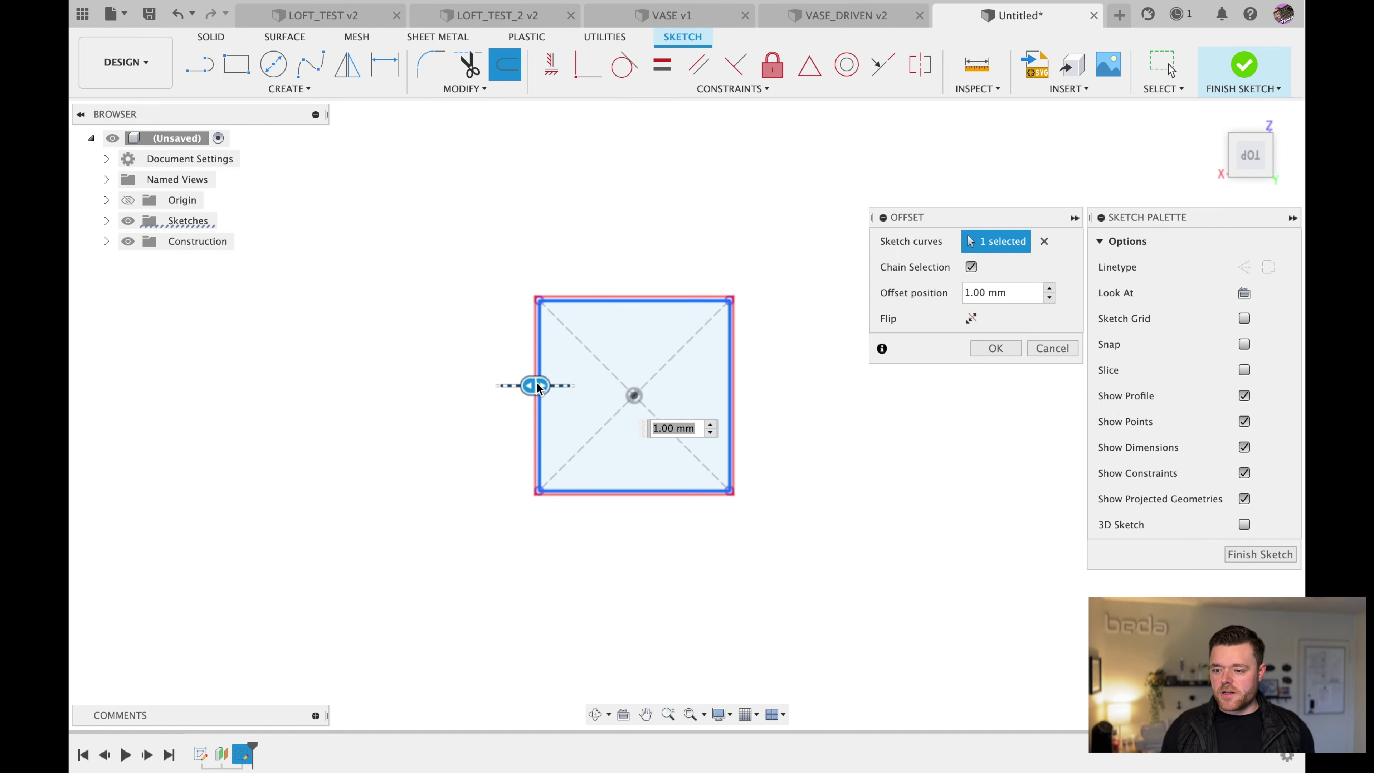
left_click_drag(535, 386, 450, 363)
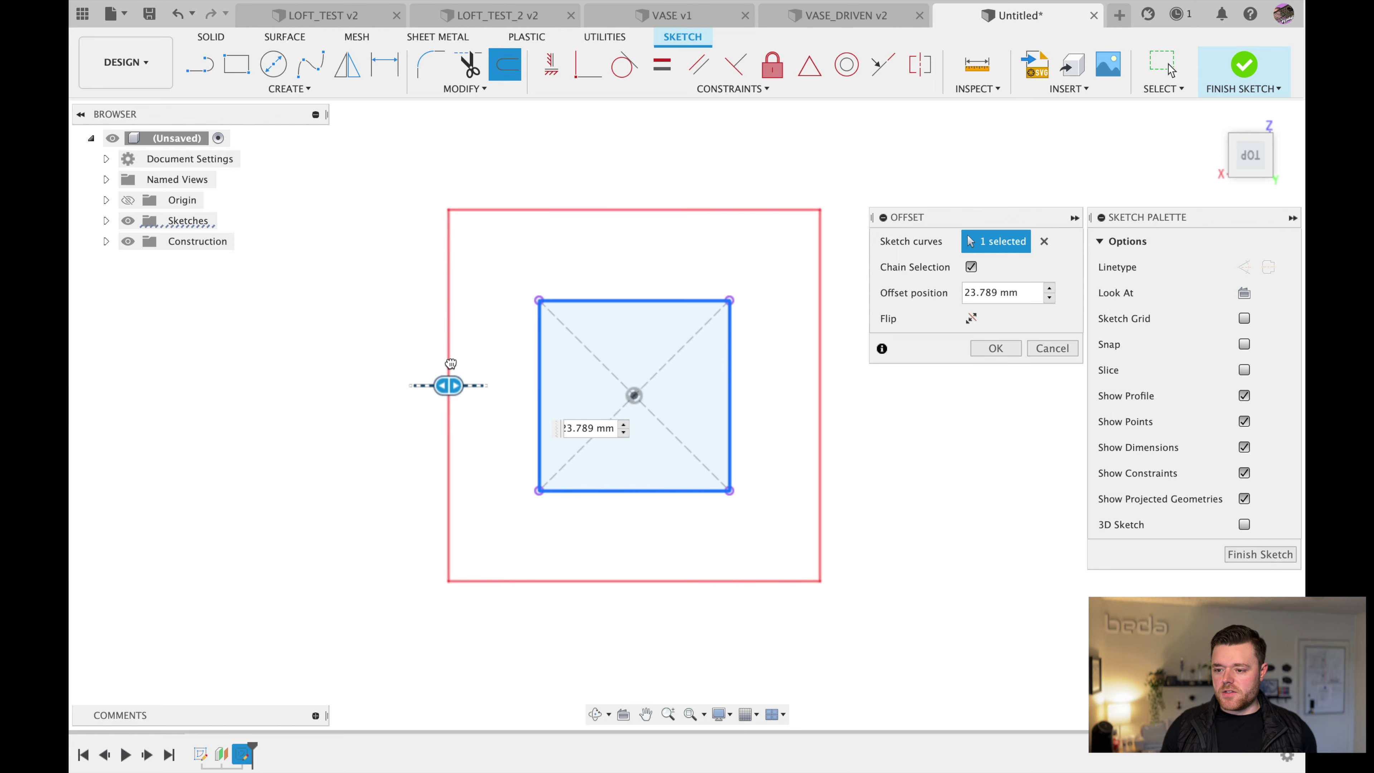
double_click(1024, 296)
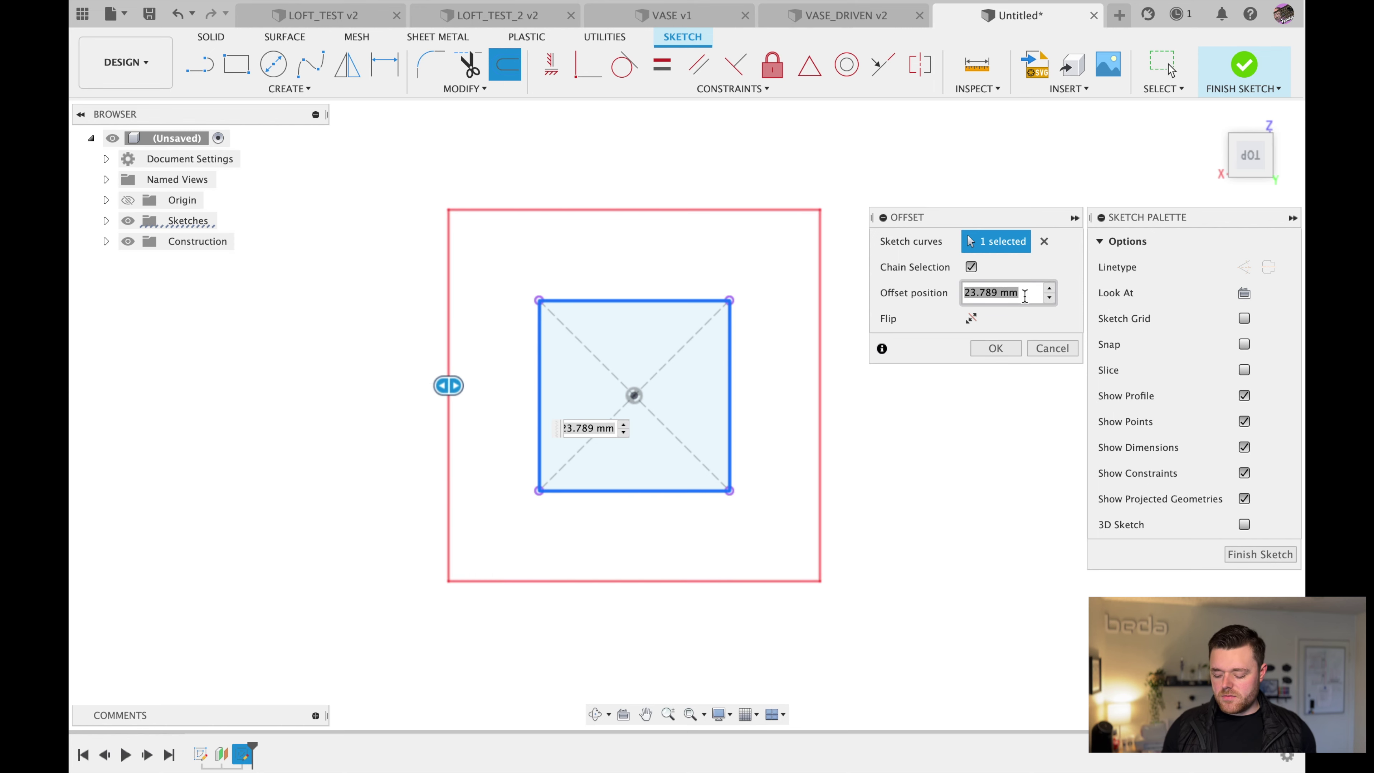
type("20")
key("Return")
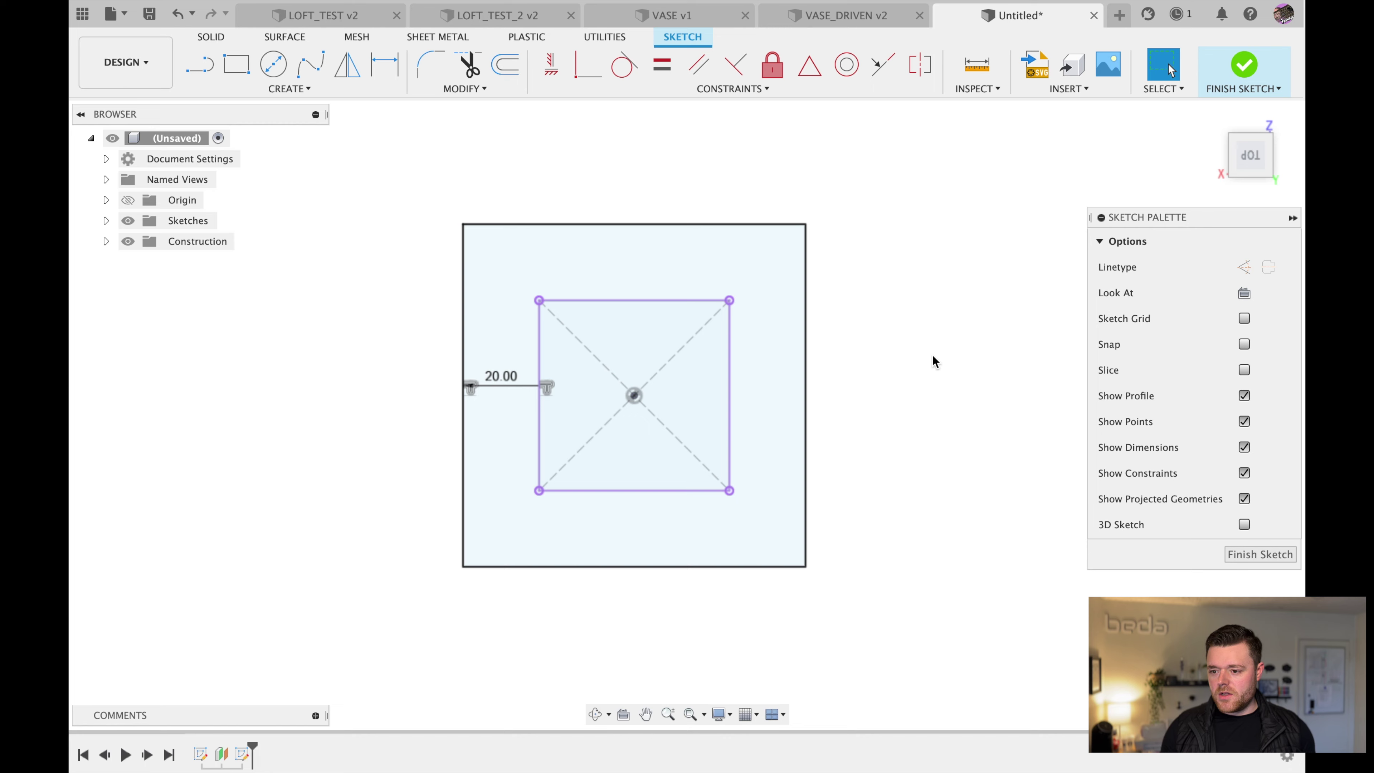
- Convert the four projected inner square edges to construction lines and finish the sketch
middle_click_drag(721, 362, 721, 312, "shift")
mouse_move(710, 384)
middle_mouse_down("shift")
mouse_move(714, 333)
mouse_move(746, 285)
mouse_move(755, 322)
middle_mouse_up("shift")
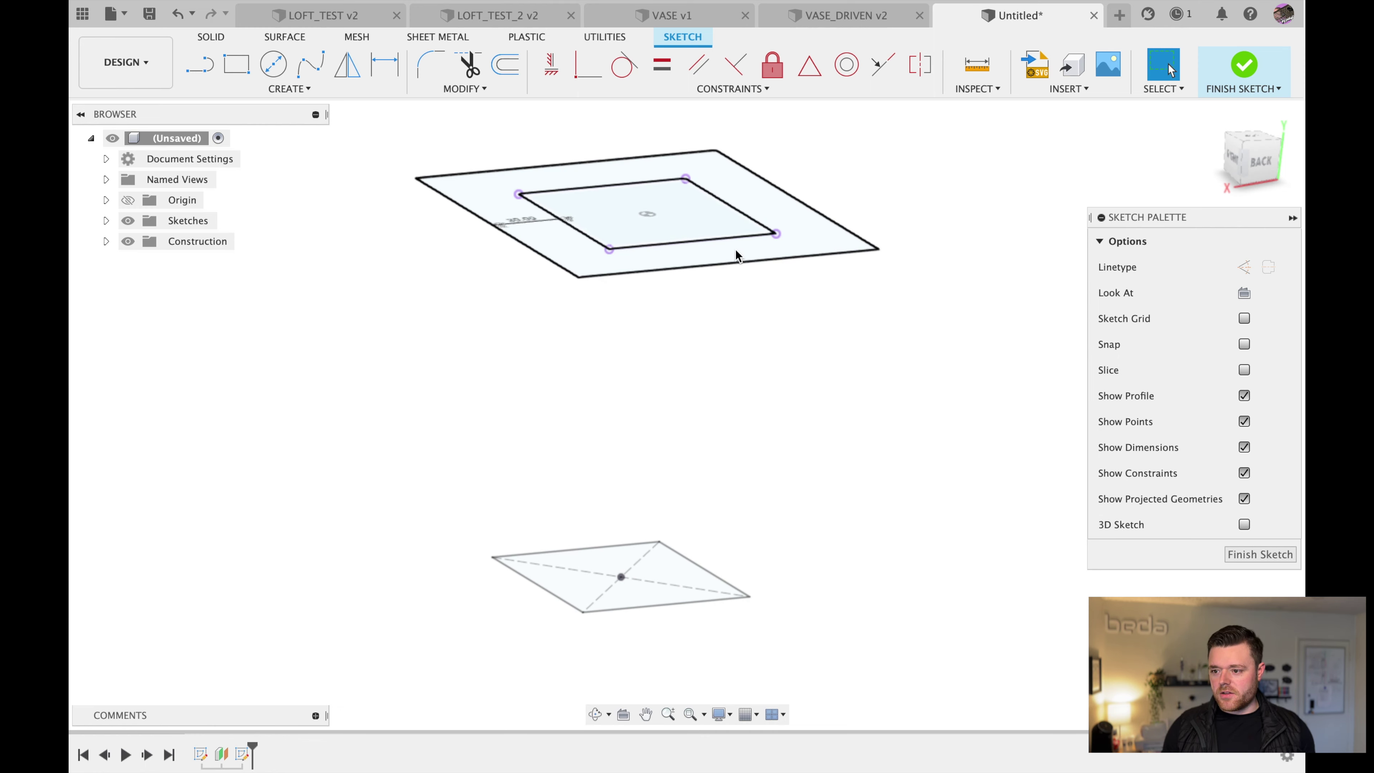
scroll(503, 193, "up", 2)
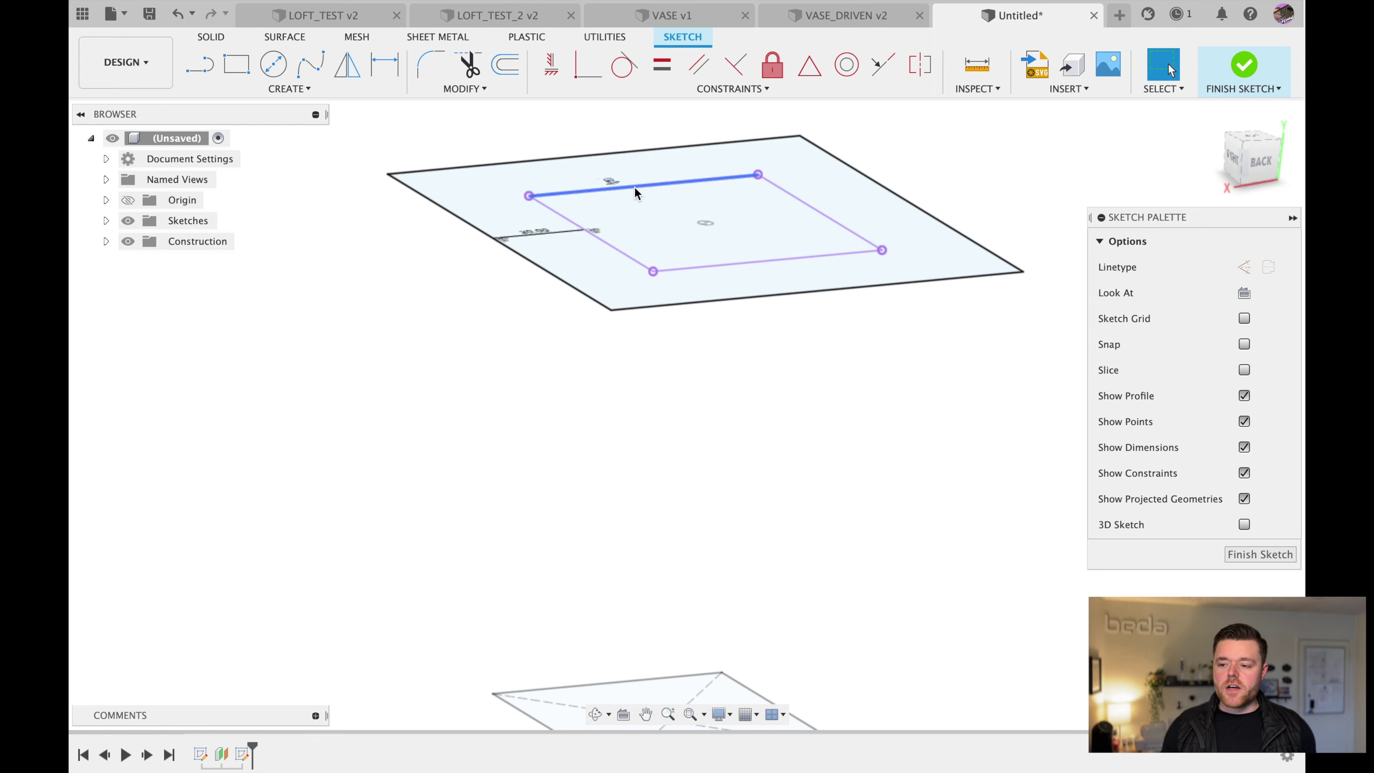
left_click(671, 190)
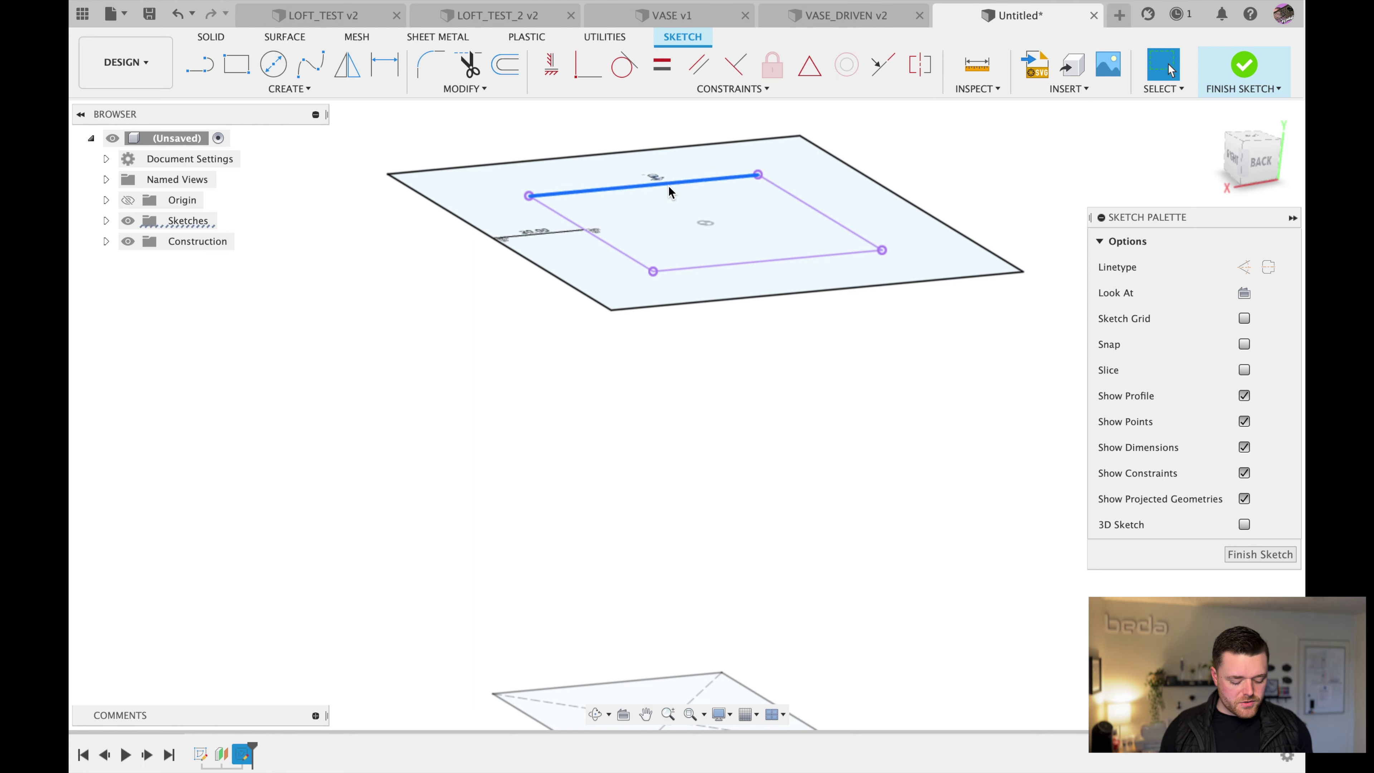
key("Escape")
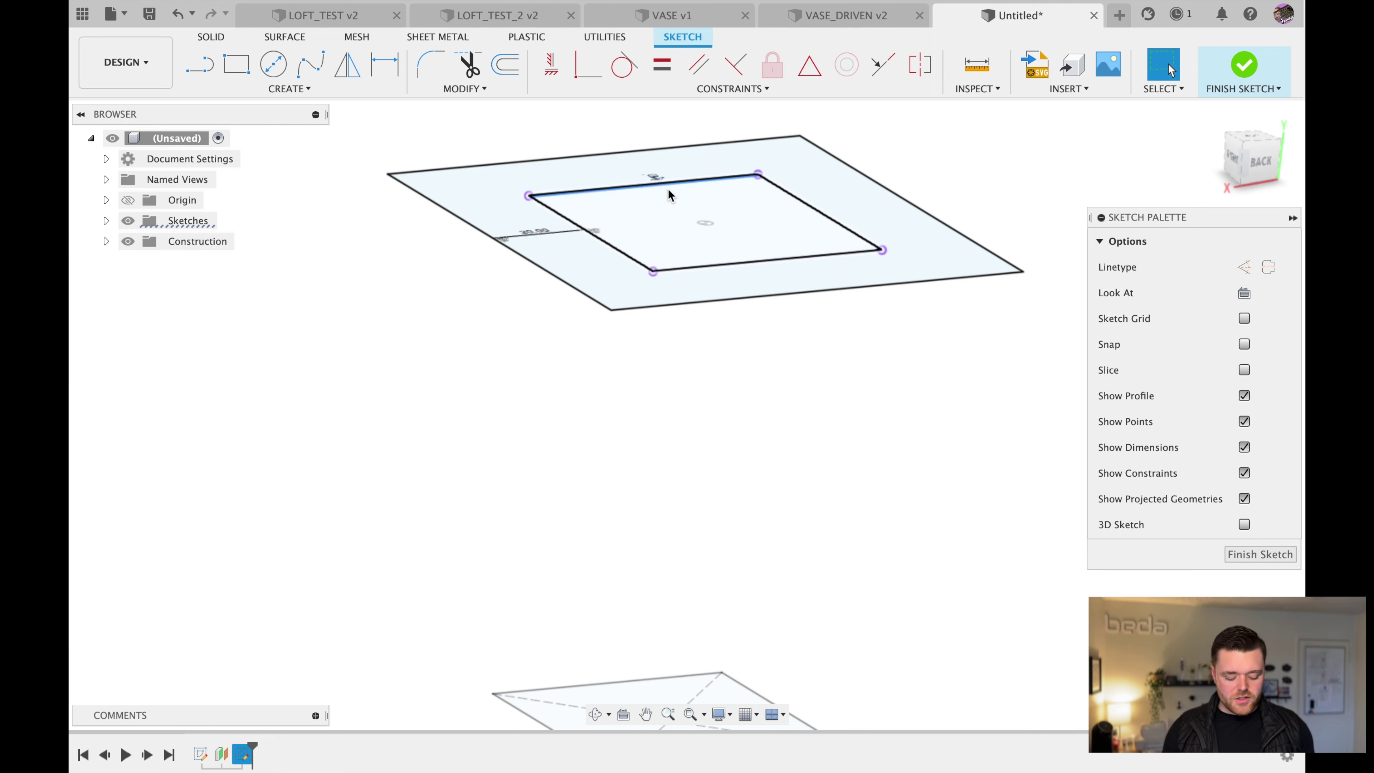
left_click(671, 190)
key("x")
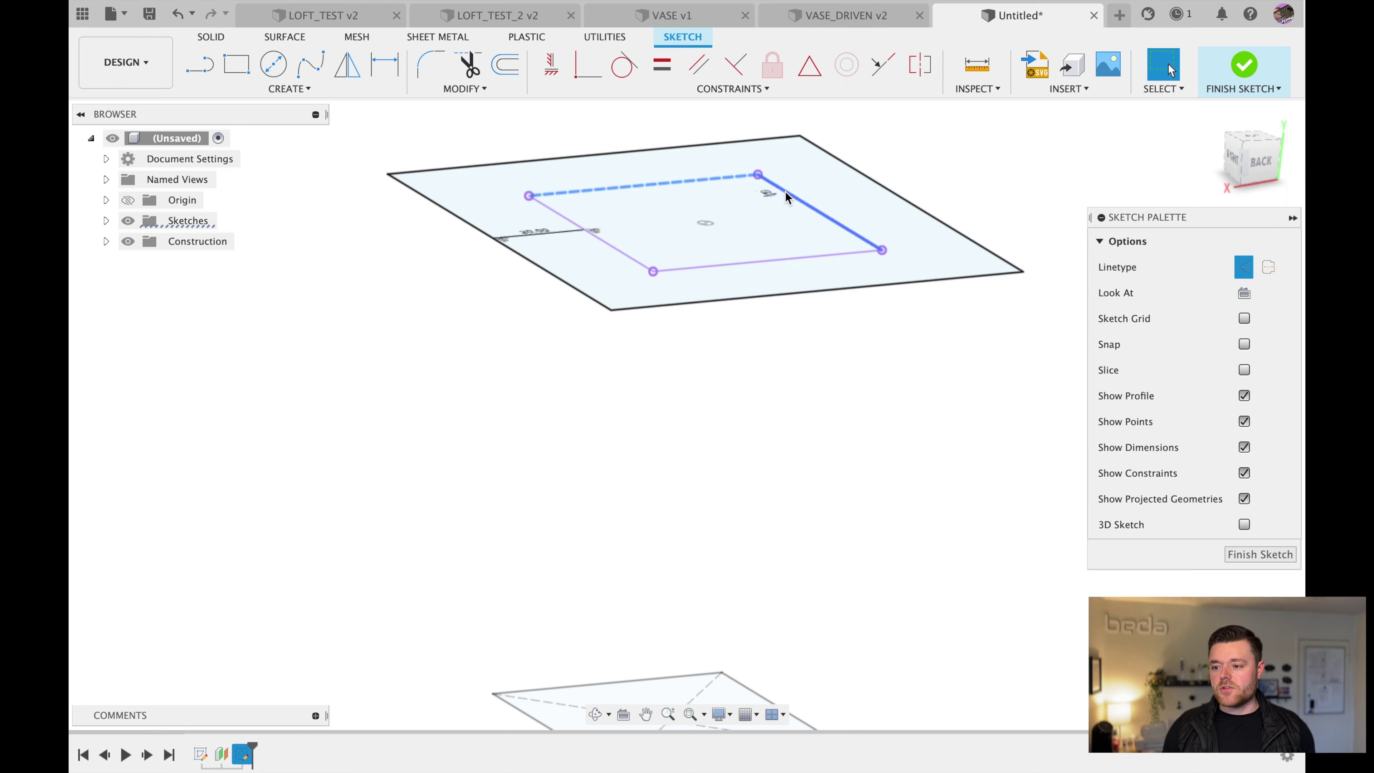
left_click(791, 199)
key("x")
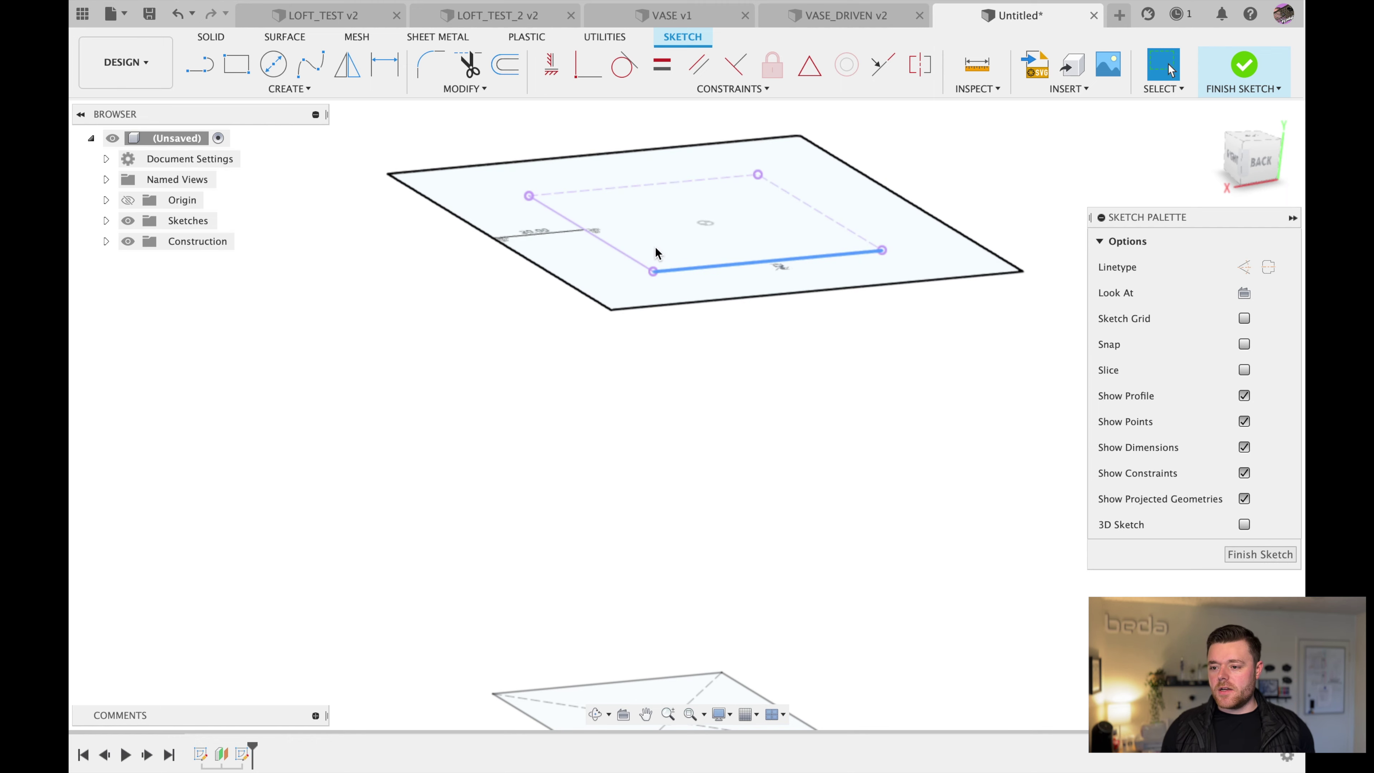
key("x")
left_click(635, 261)
key("x")
left_click(965, 146)
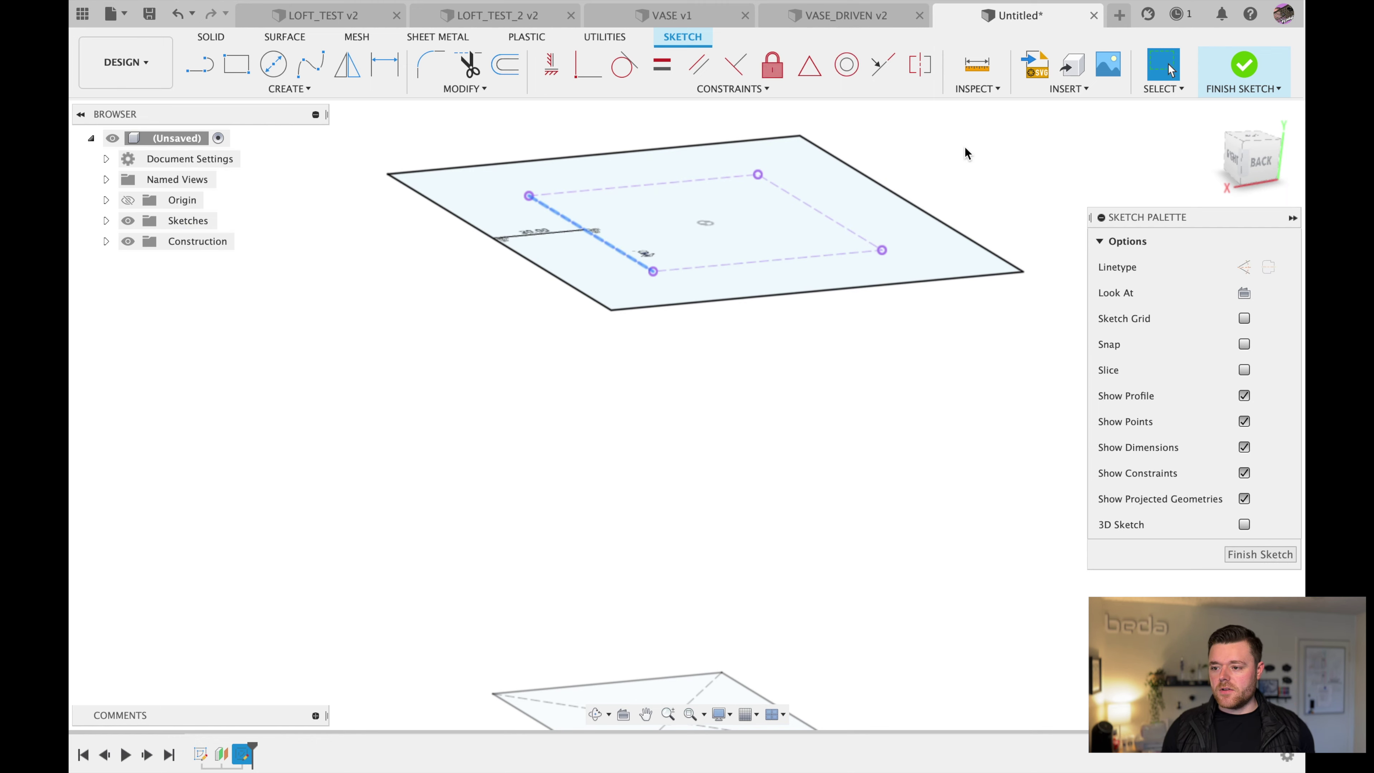
left_click(1276, 555)
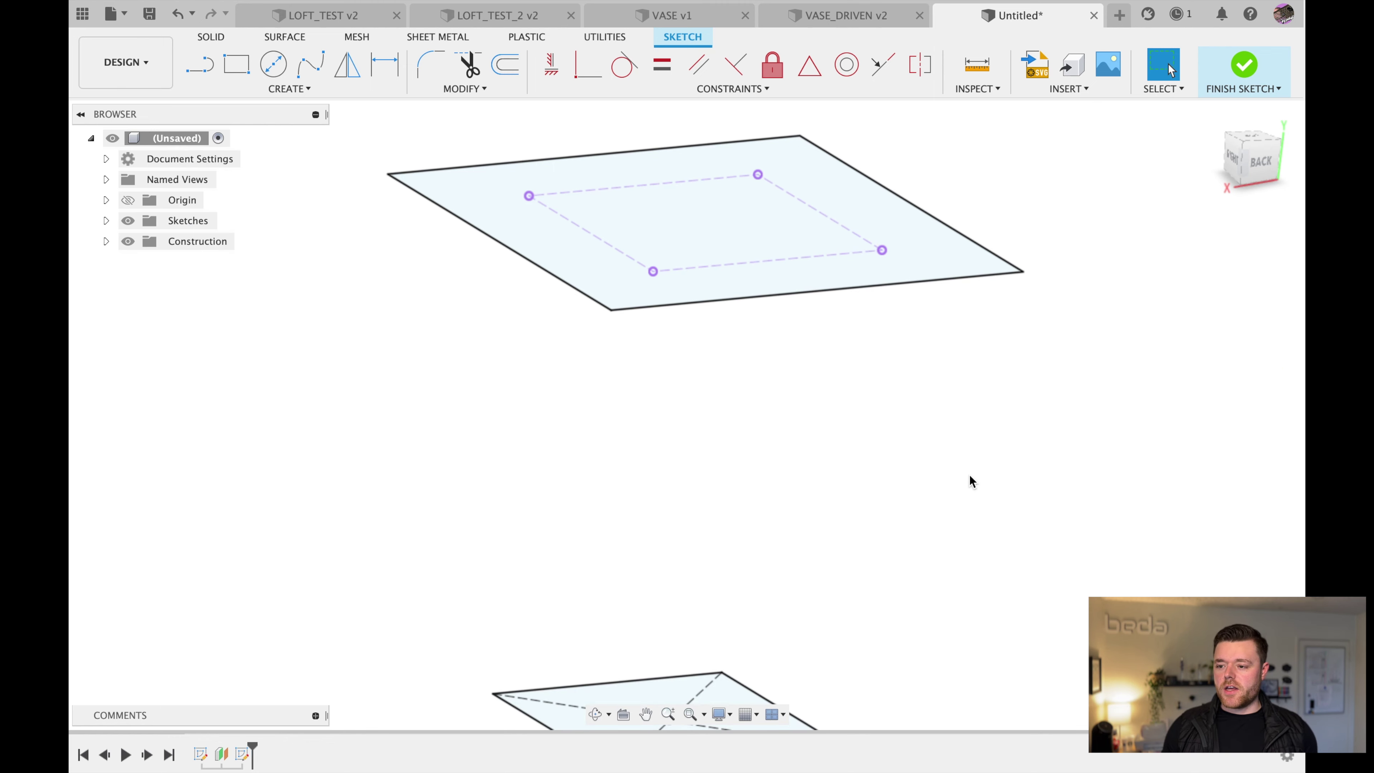
- Look at the LOFT_TEST v2 document briefly and return to the untitled design
middle_click_drag(798, 447, 763, 436, "shift")
left_click(340, 24)
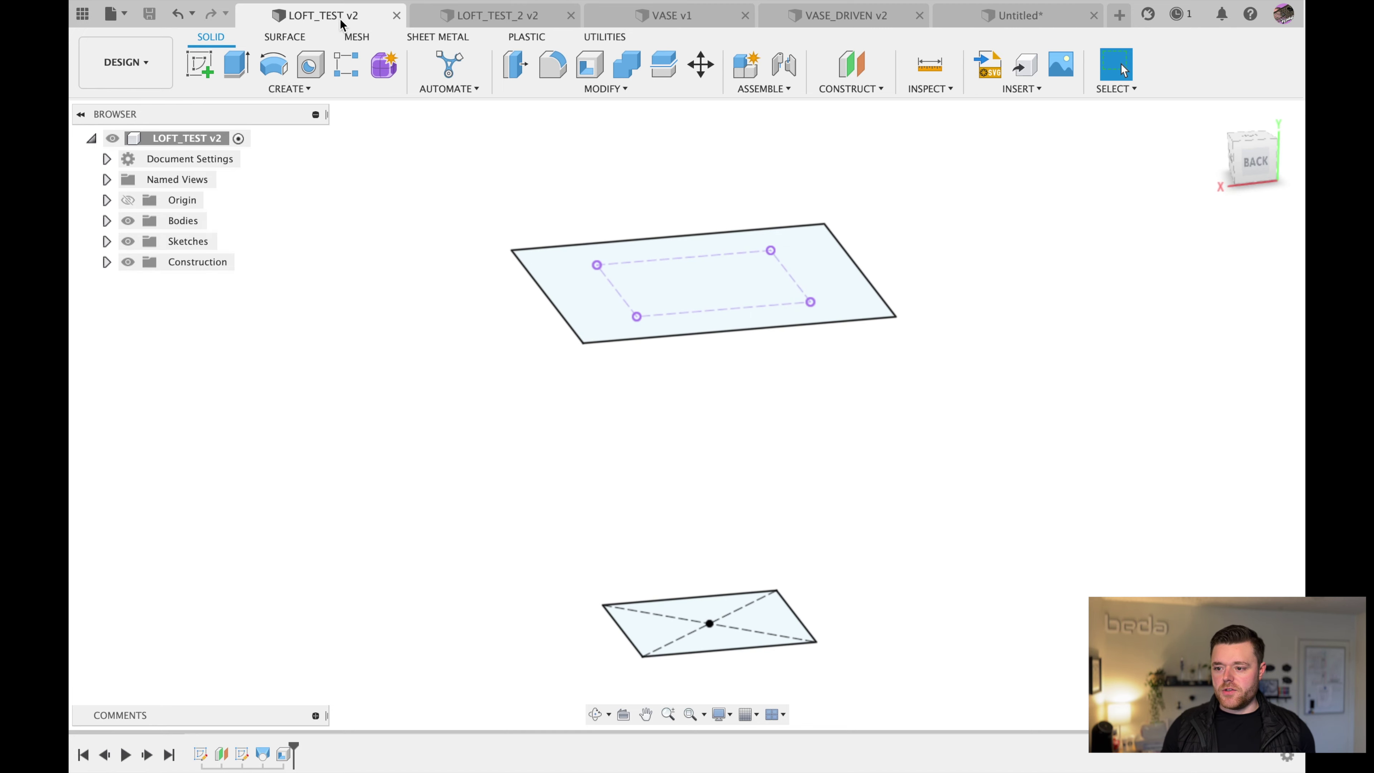
left_click(1034, 22)
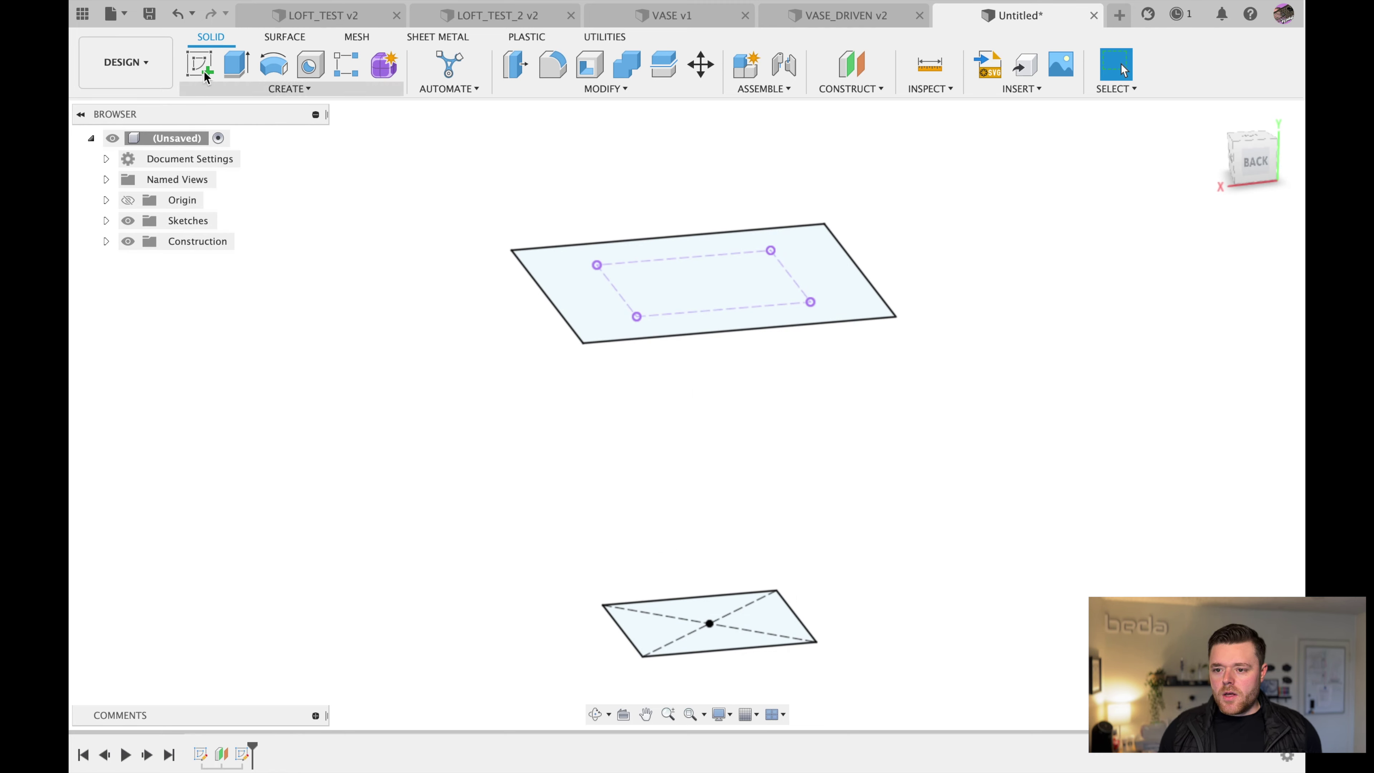
- Save the design as LOFT_YT_EXAMPLE in the LOFT folder of the Youtube Project Folder
left_click(149, 14)
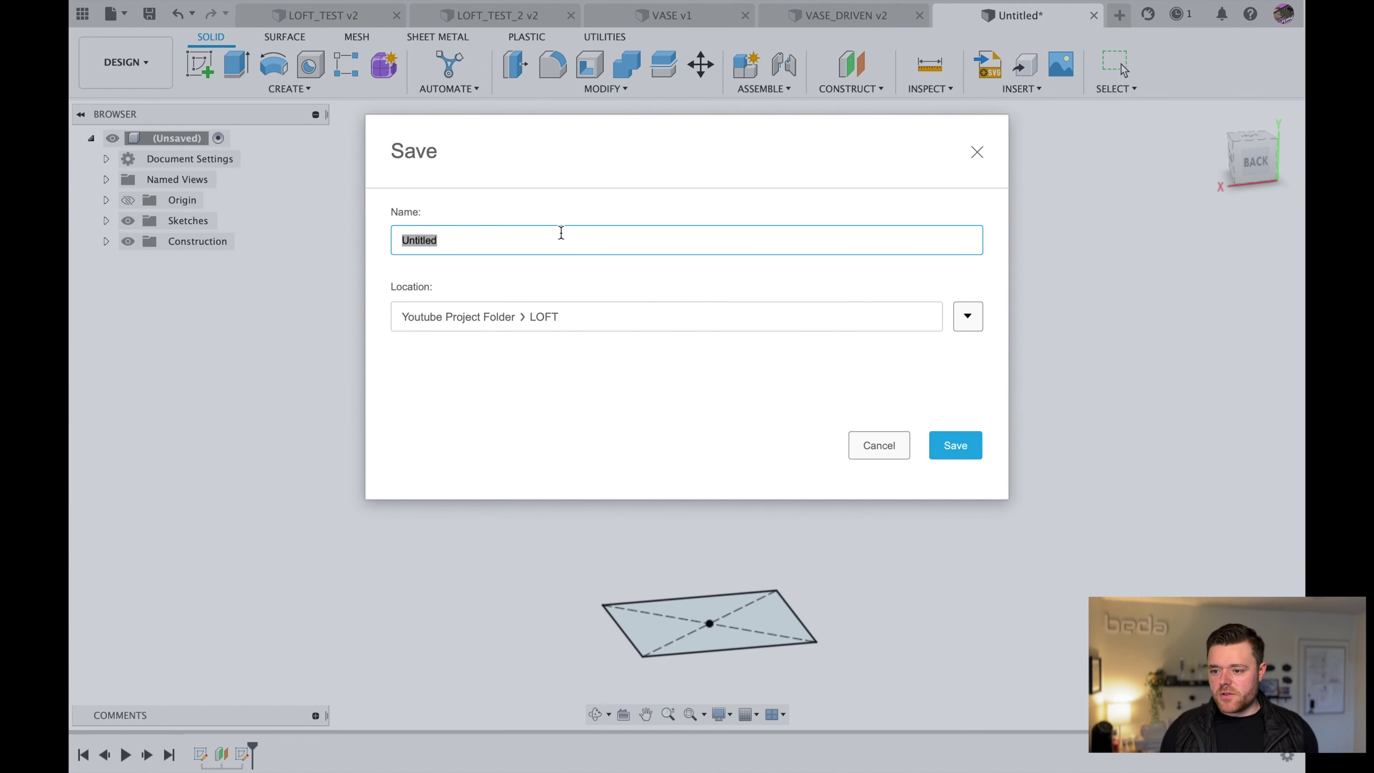
key("super+a")
key("BackSpace")
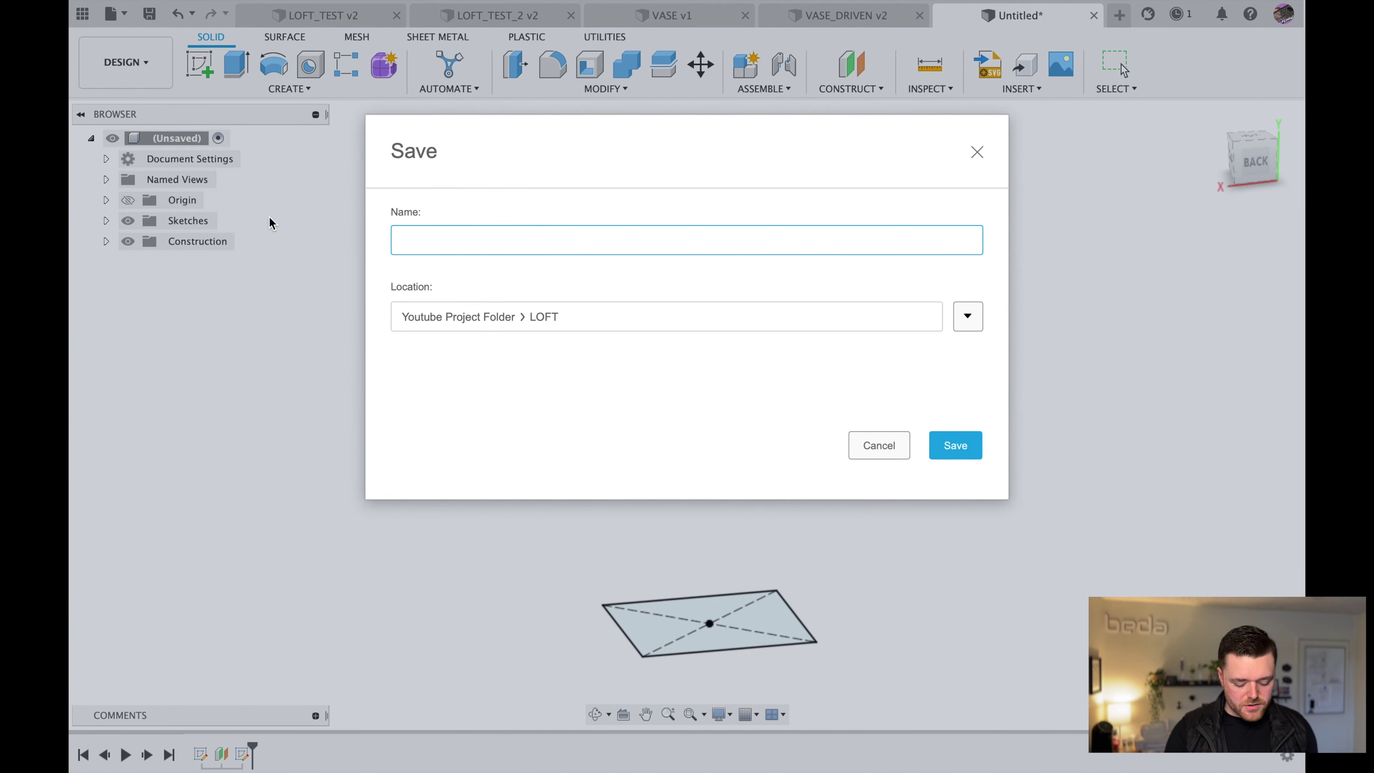
type("LOFT_YT_E")
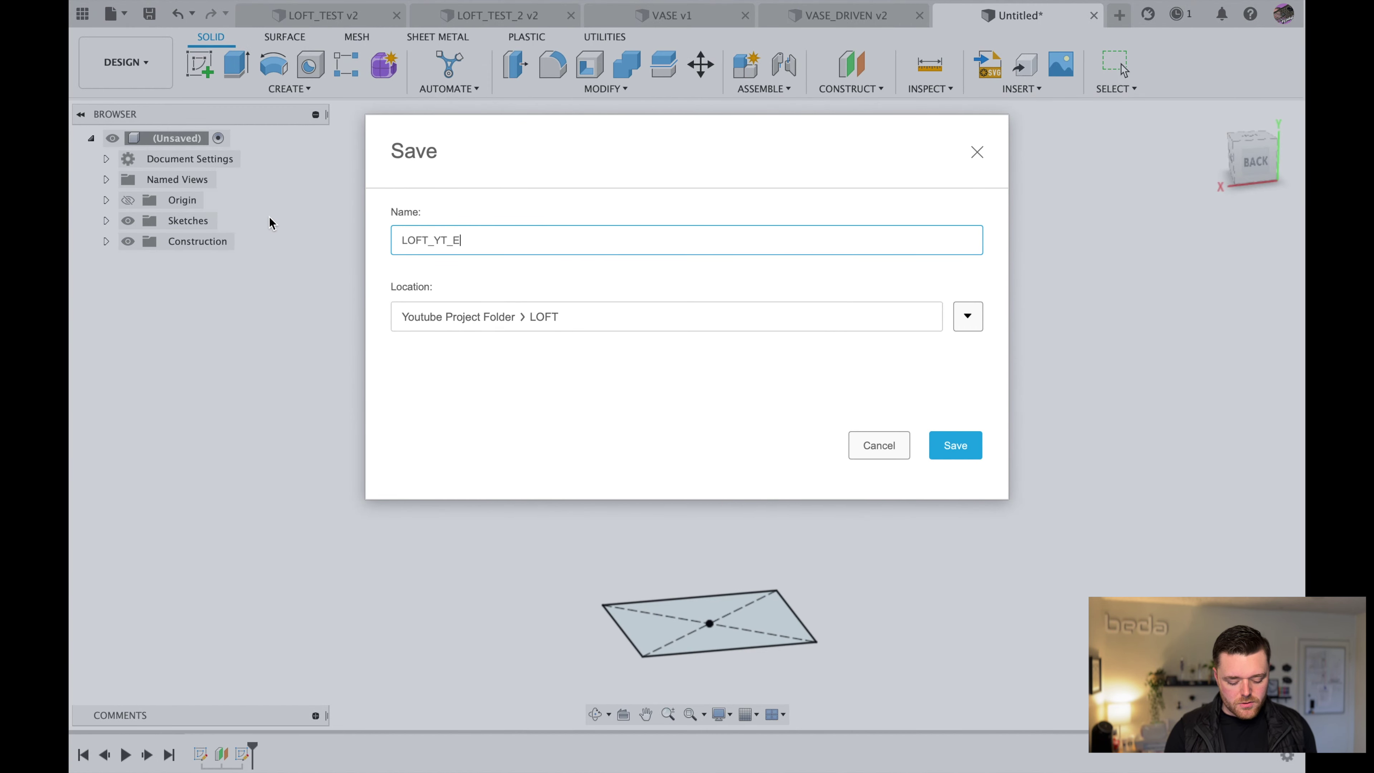
type("XAMPLE")
key("Return")
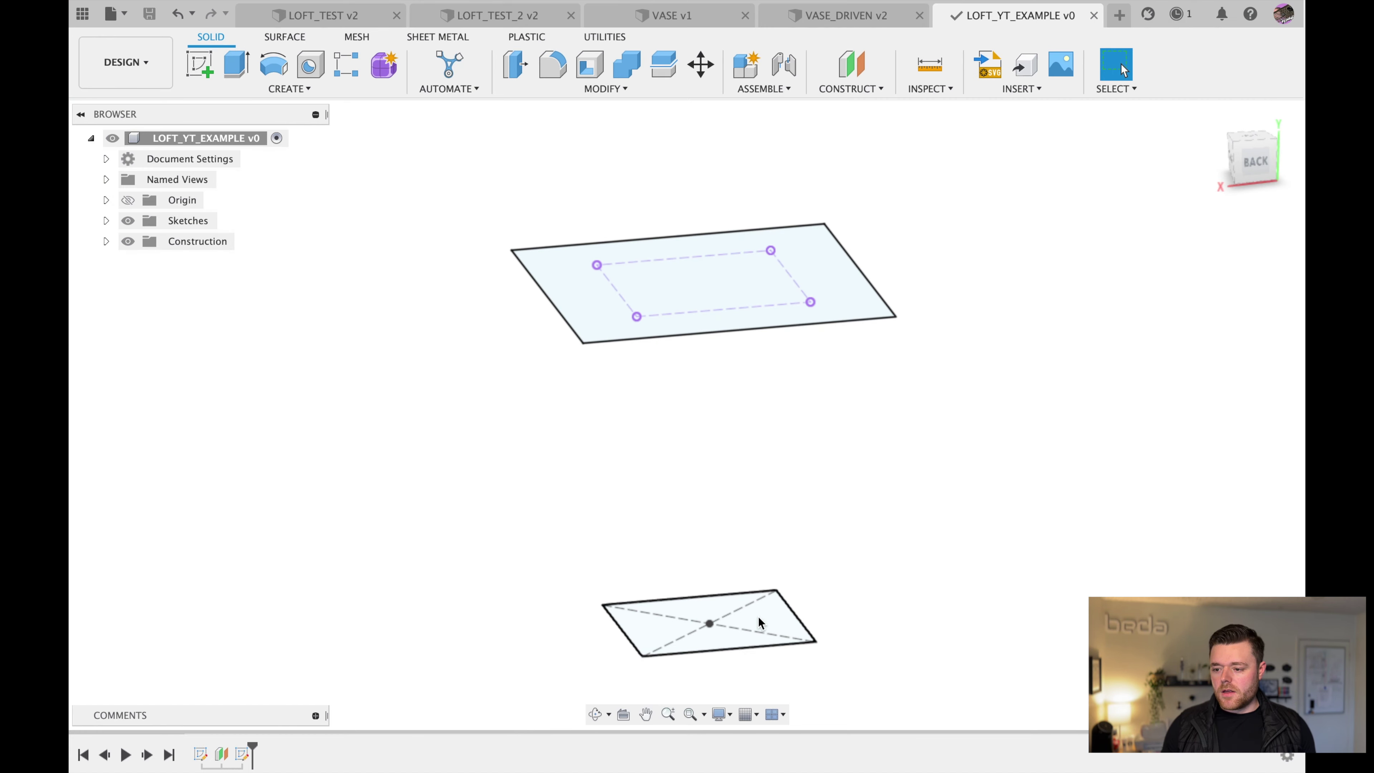
- Loft a new body from the base square profile to the larger square profile on the offset plane
left_click(301, 89)
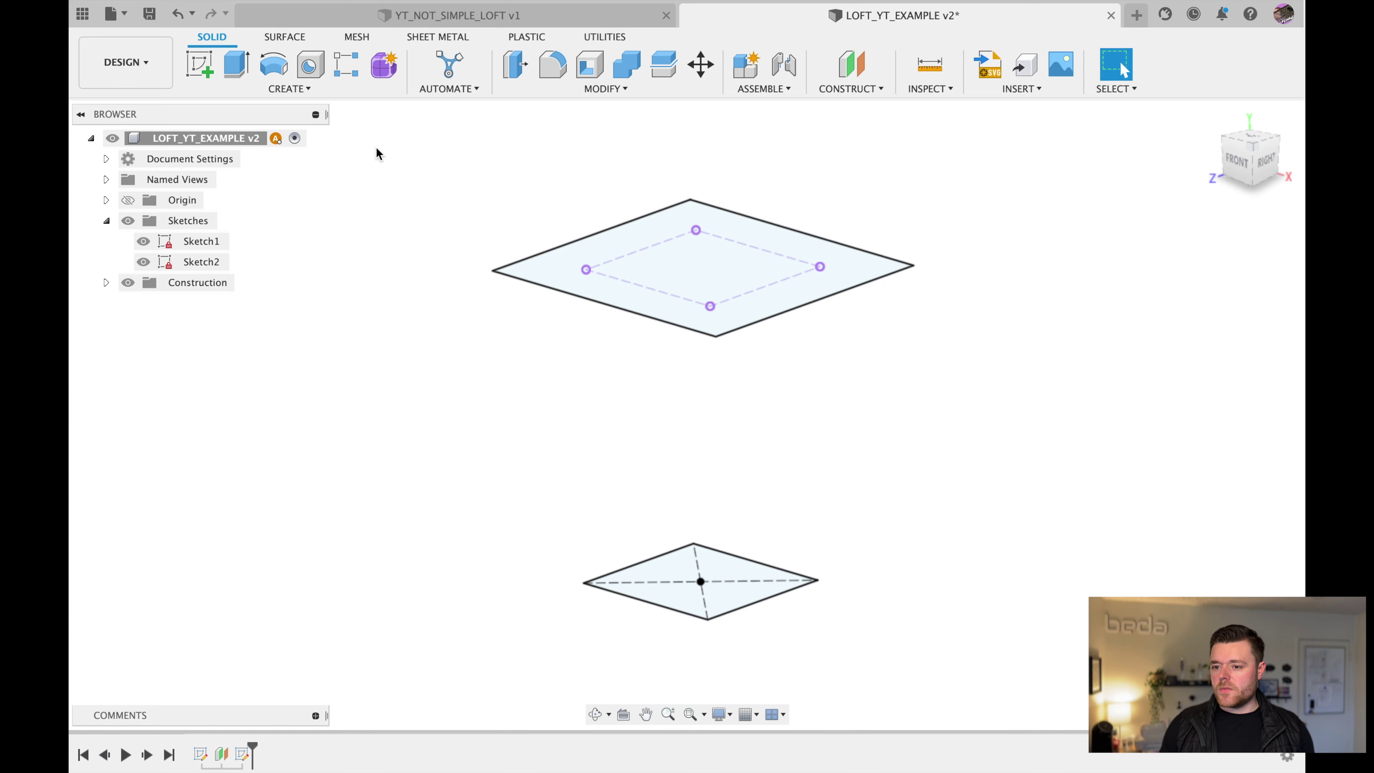
left_click(283, 90)
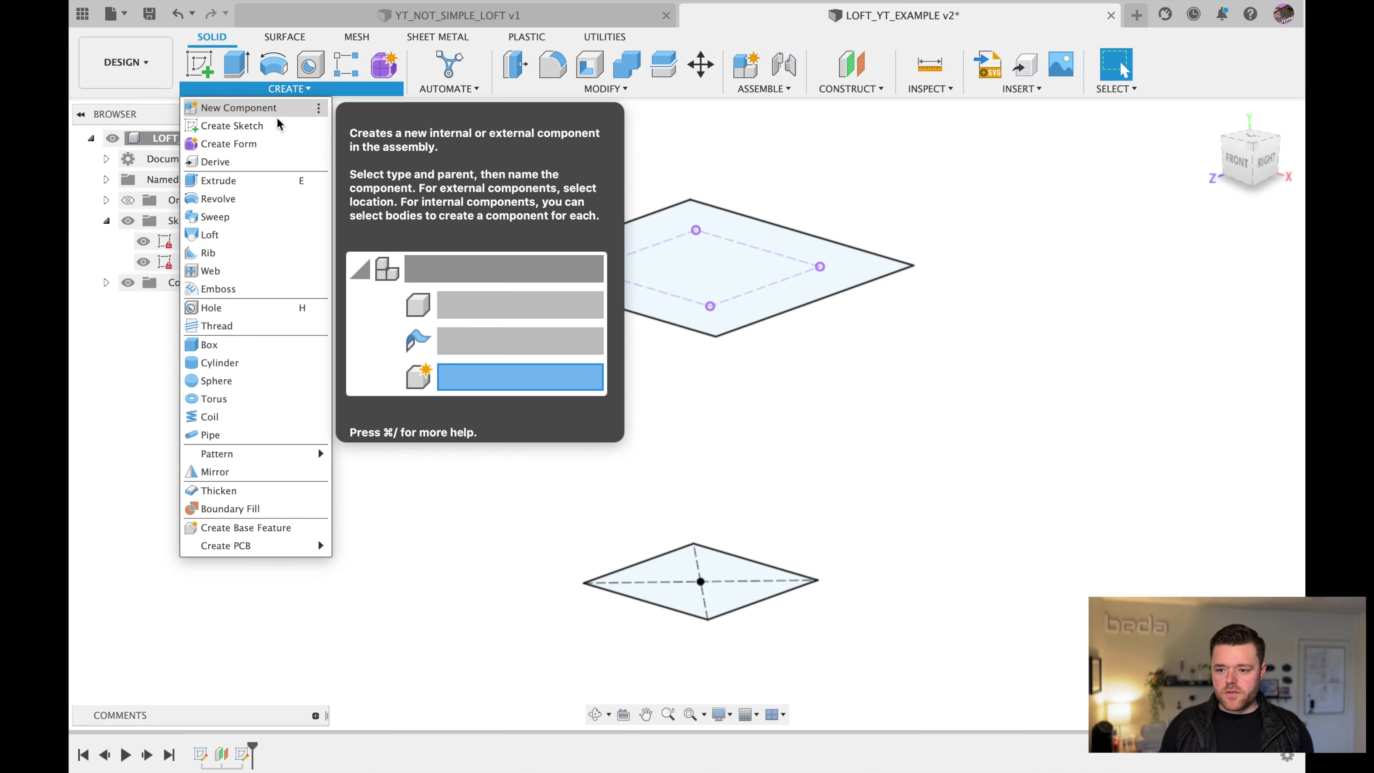
left_click(214, 234)
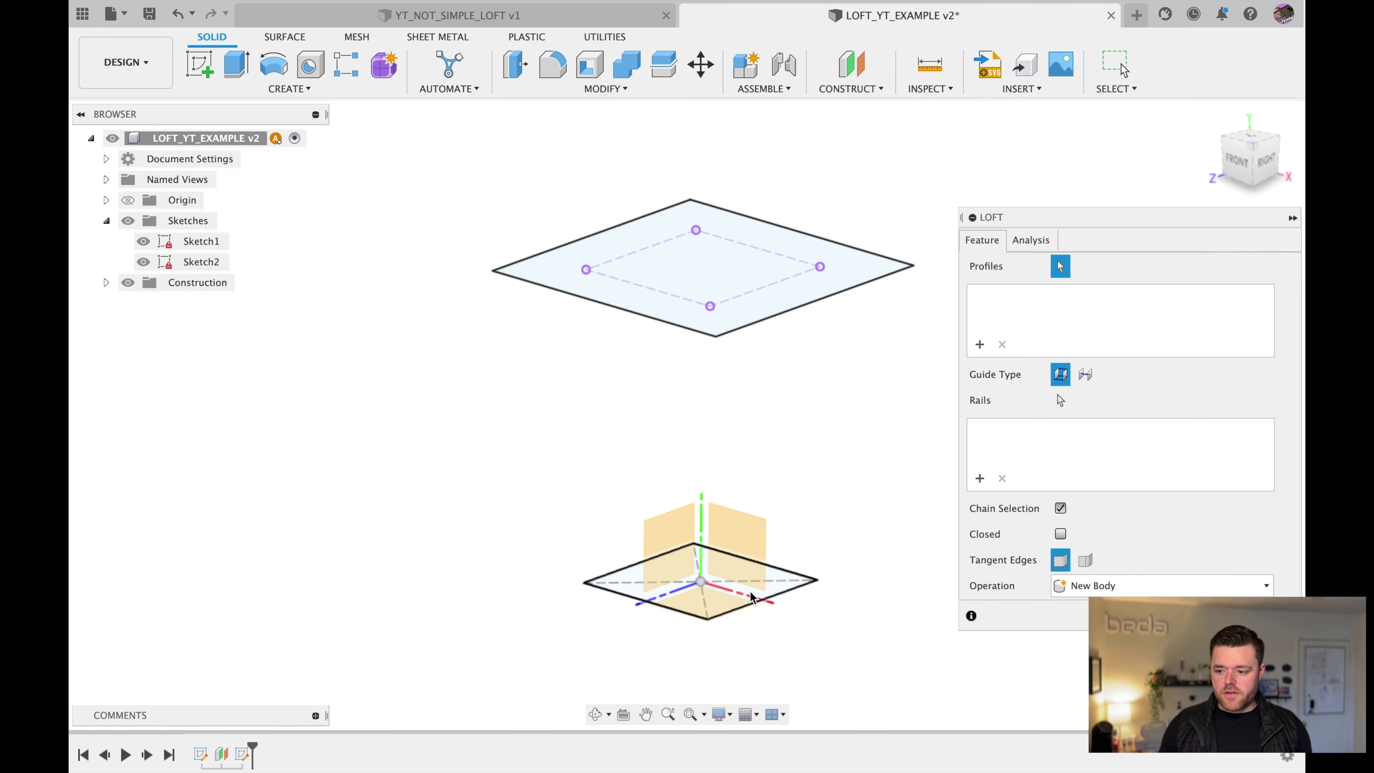
scroll(755, 590, "up", 3)
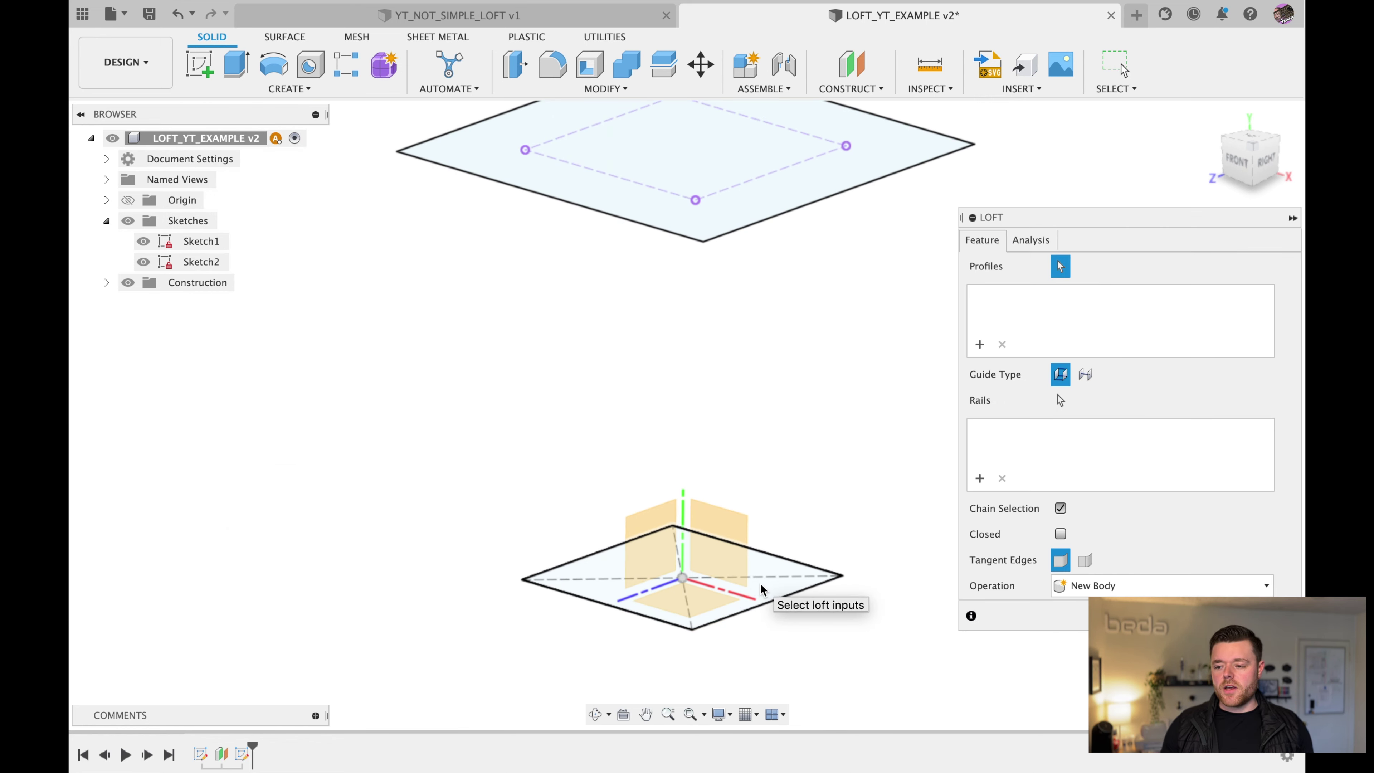
left_click(761, 589)
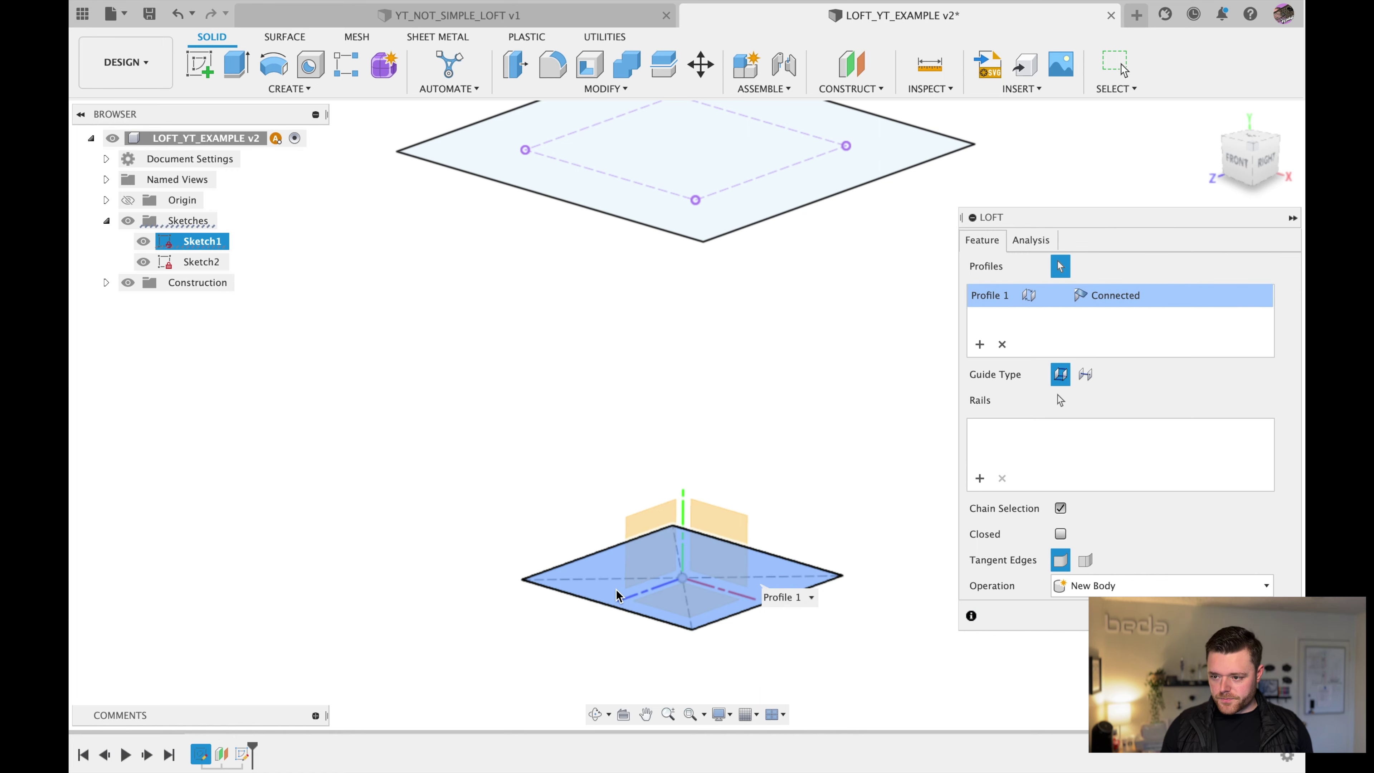
scroll(618, 594, "down", 1)
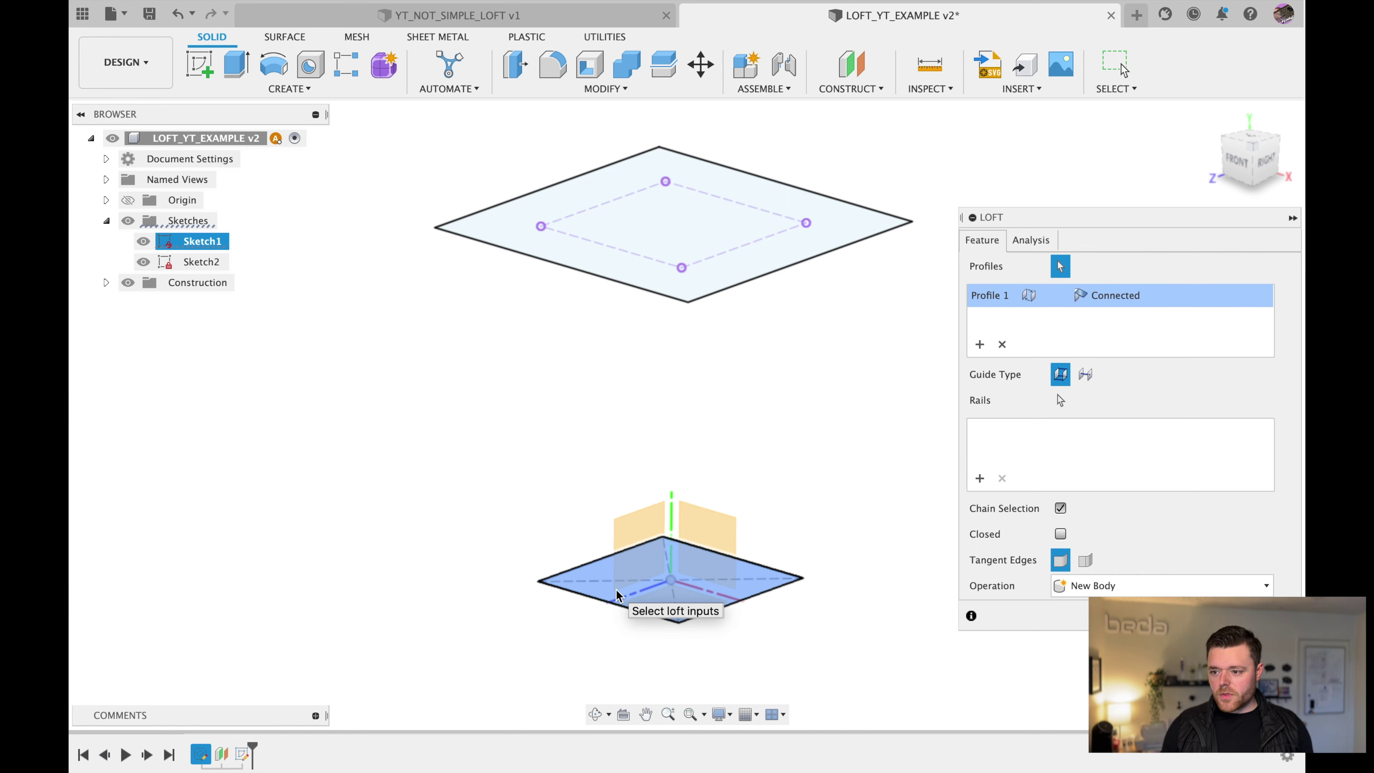
left_click(759, 207)
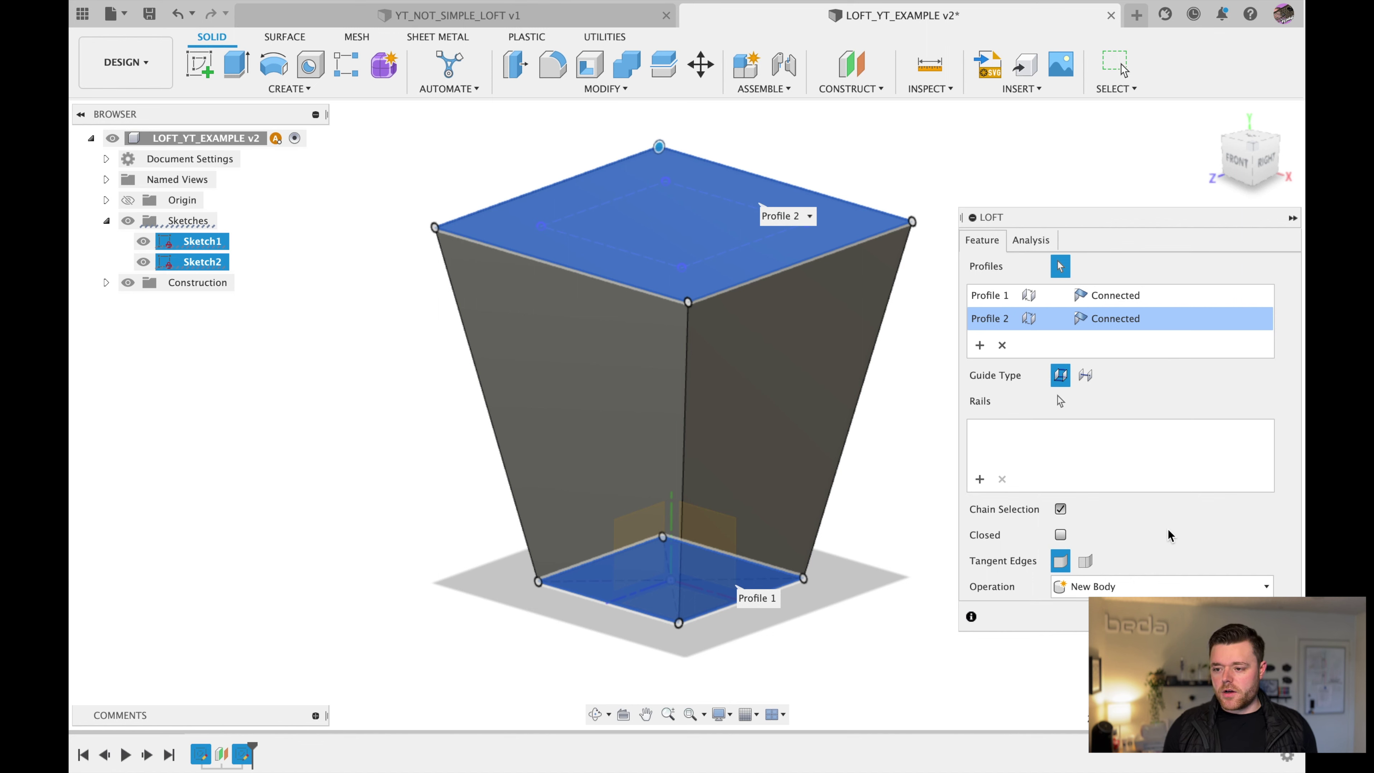
key("Return")
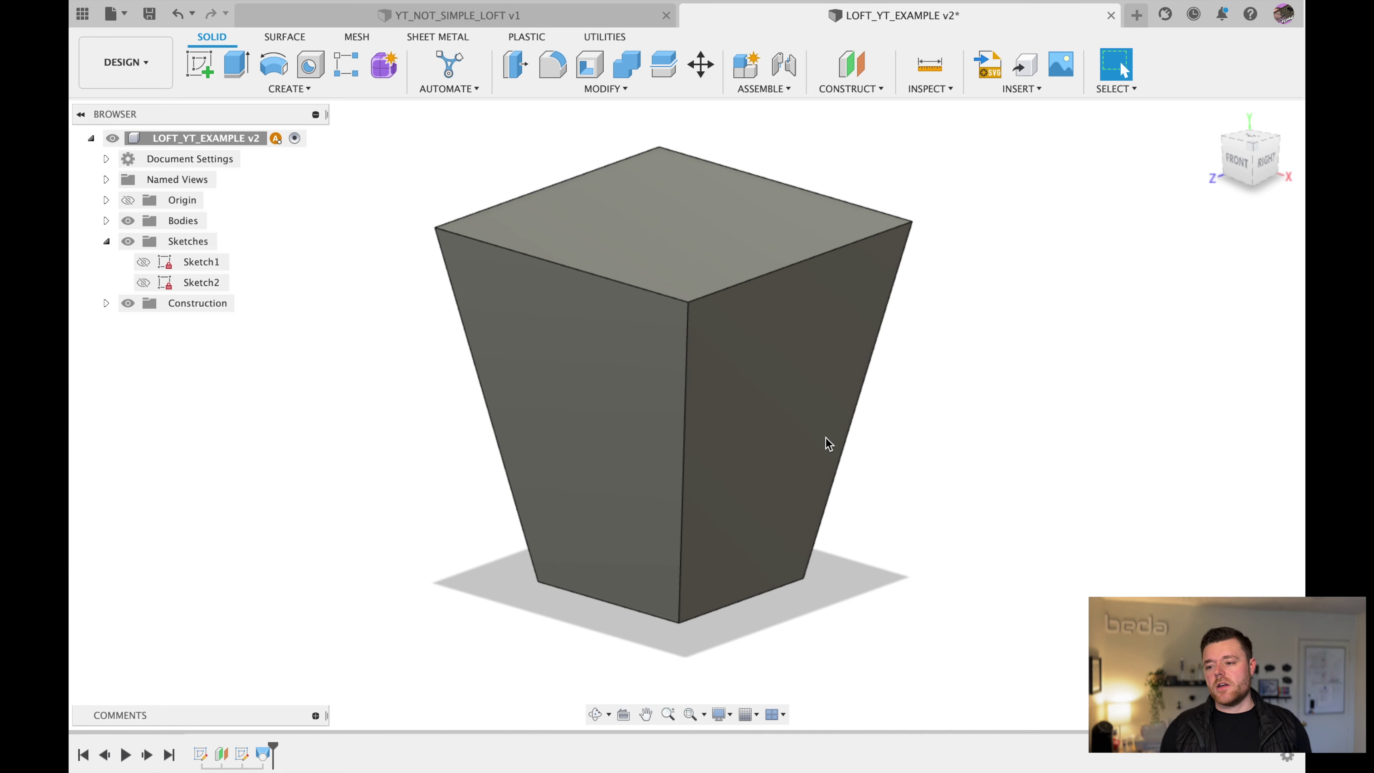
- Shell the lofted vase body to a 2 mm inside thickness, removing its top face
middle_click_drag(829, 445, 656, 153, "shift")
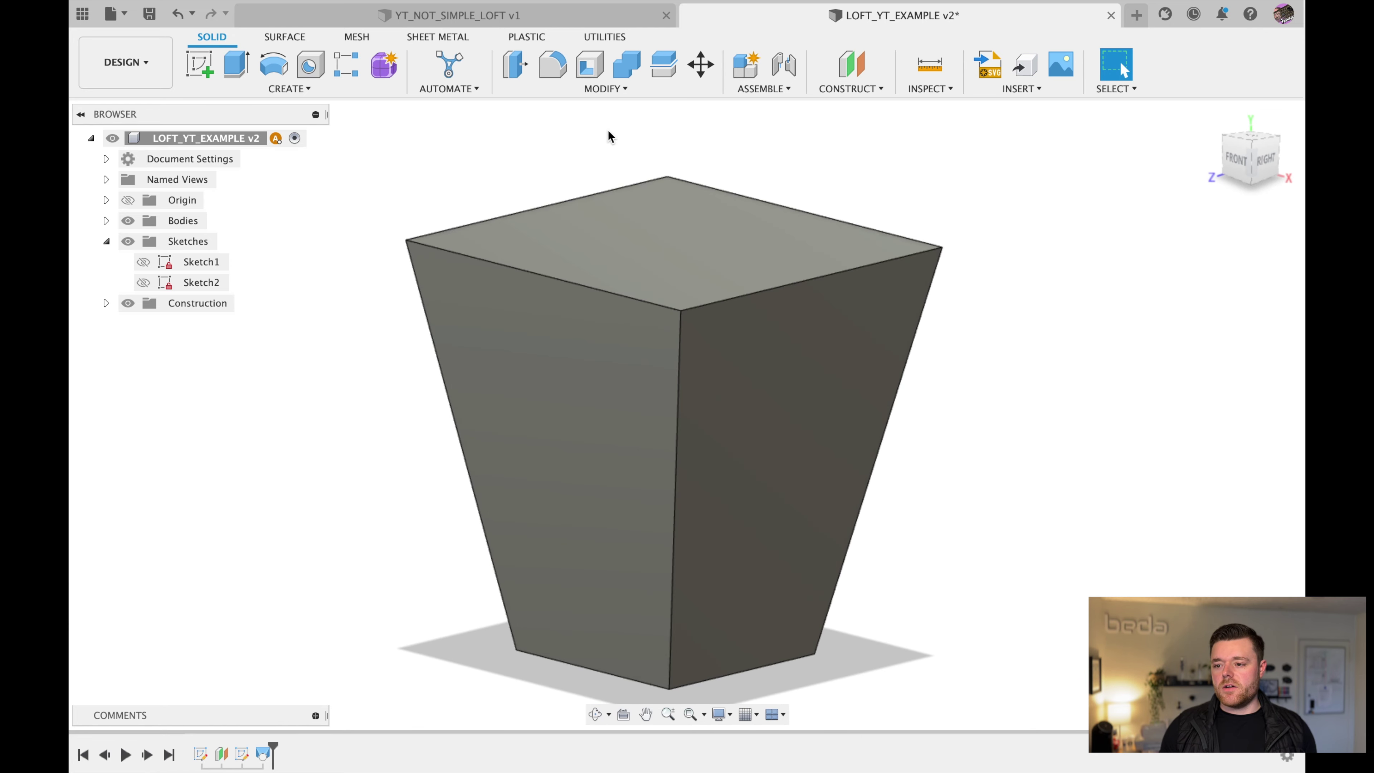
left_click(591, 77)
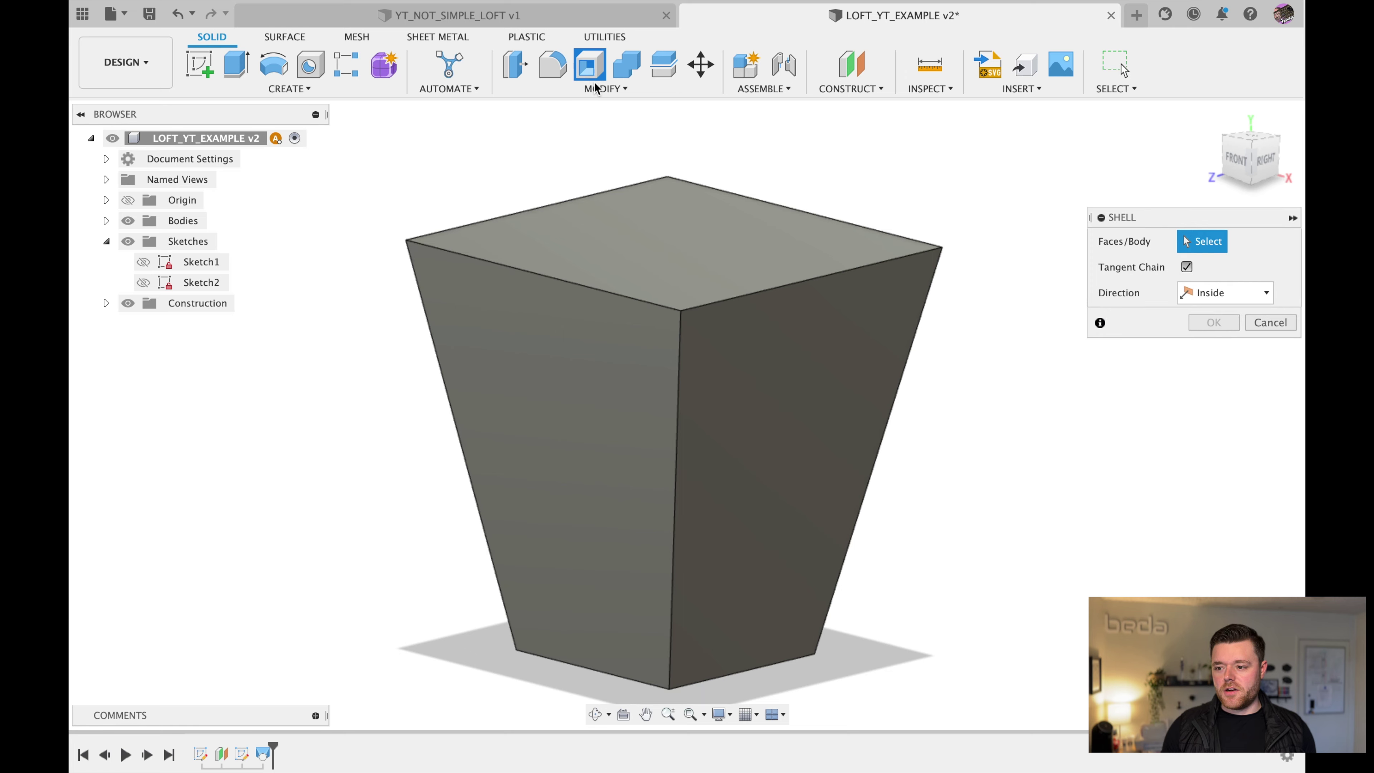
left_click(755, 253)
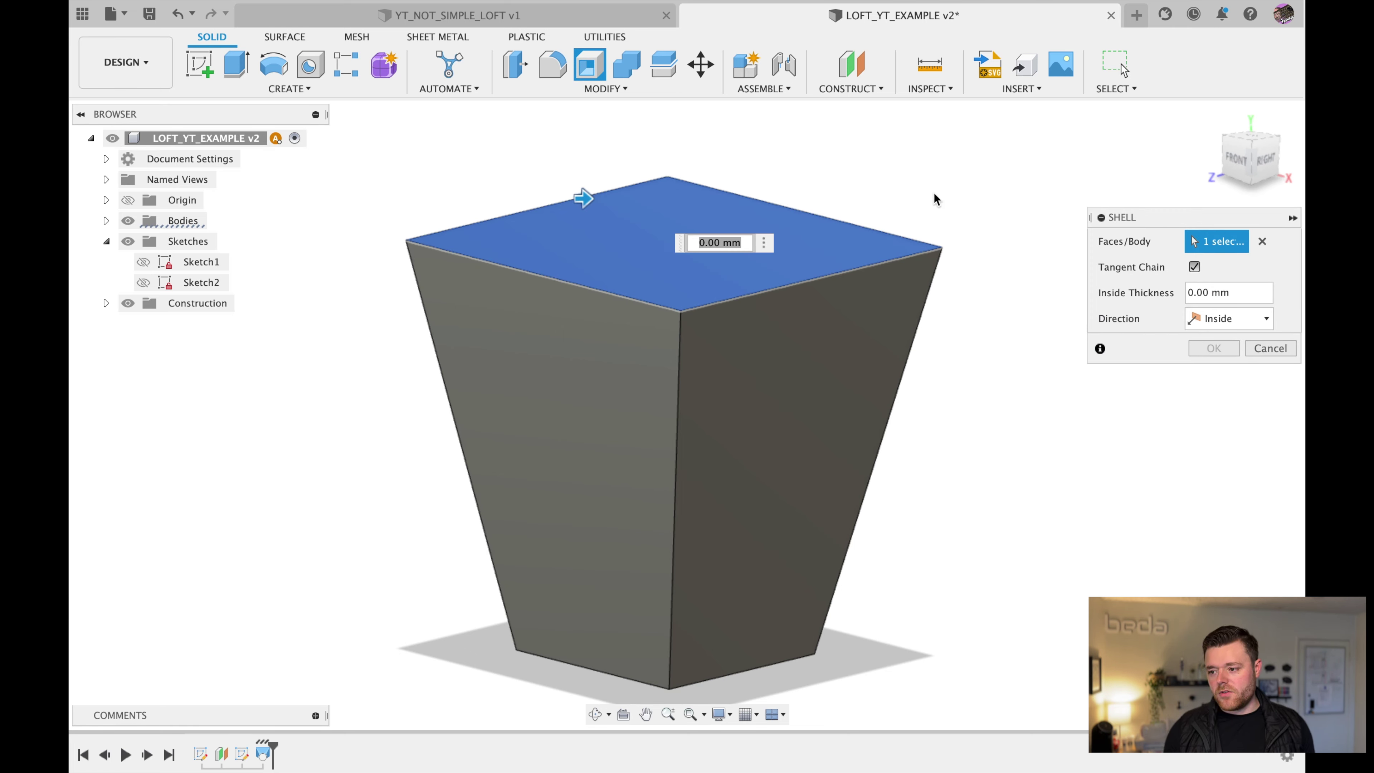
type("2")
key("Return")
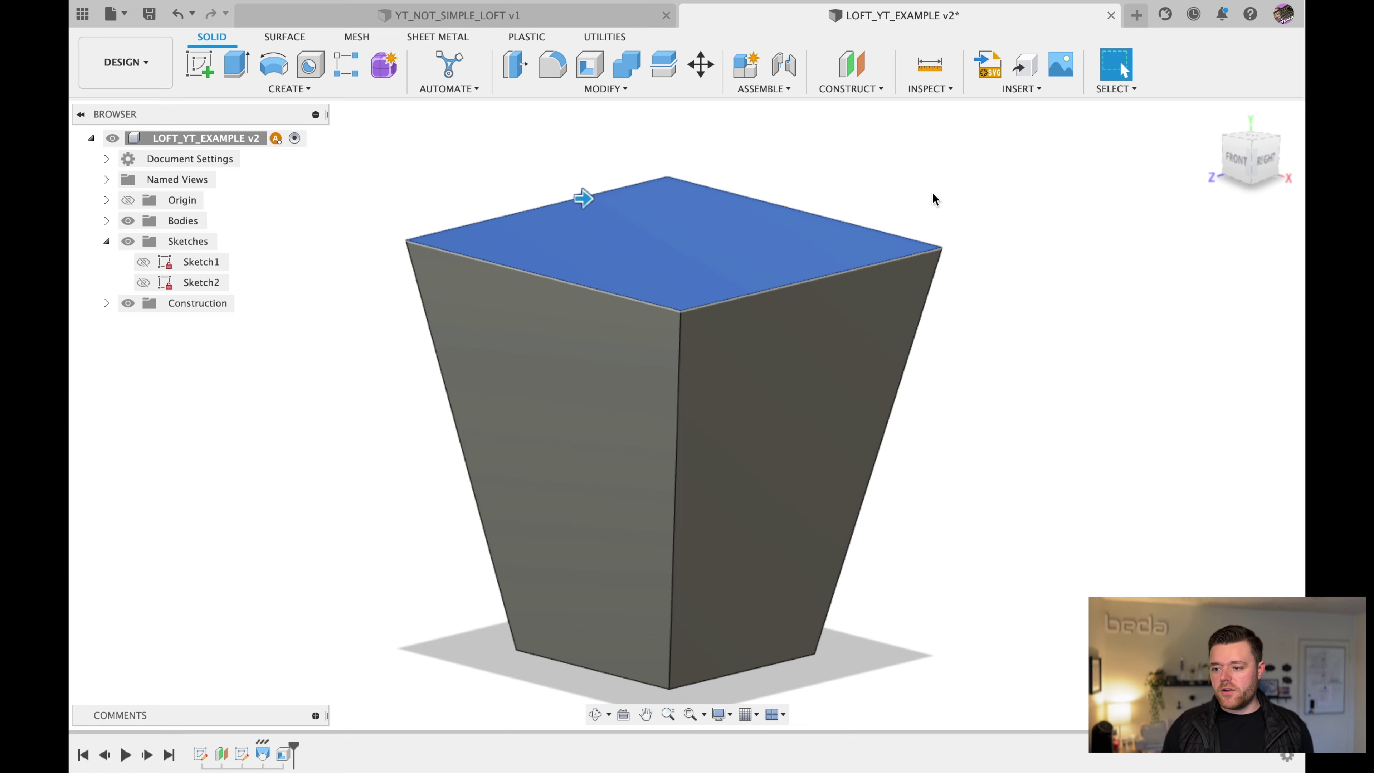
middle_click_drag(933, 192, 923, 319, "shift")
scroll(923, 319, "down", 3)
middle_click_drag(776, 284, 1080, 135, "shift")
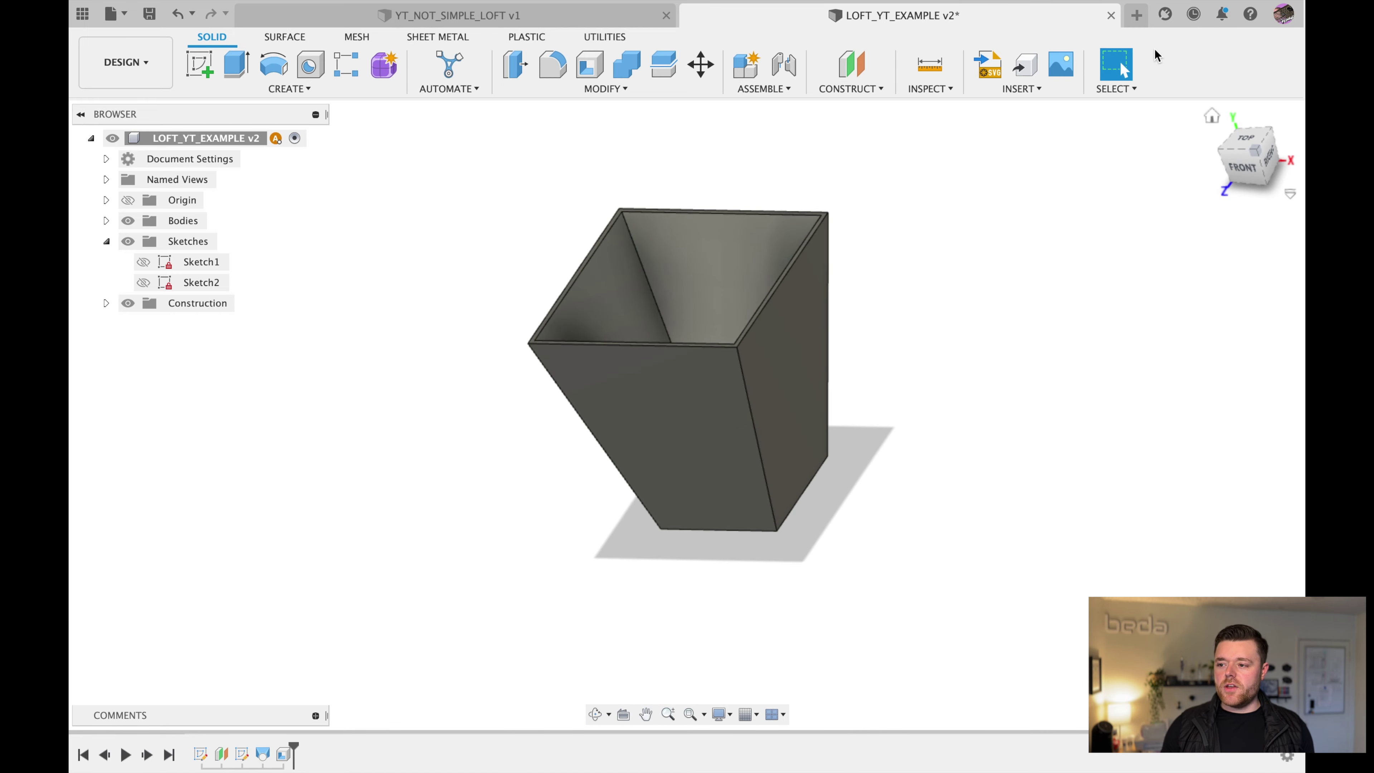
- Create a new design and sketch a circle about 54 mm in diameter centred on the origin of the horizontal plane
left_click(1136, 15)
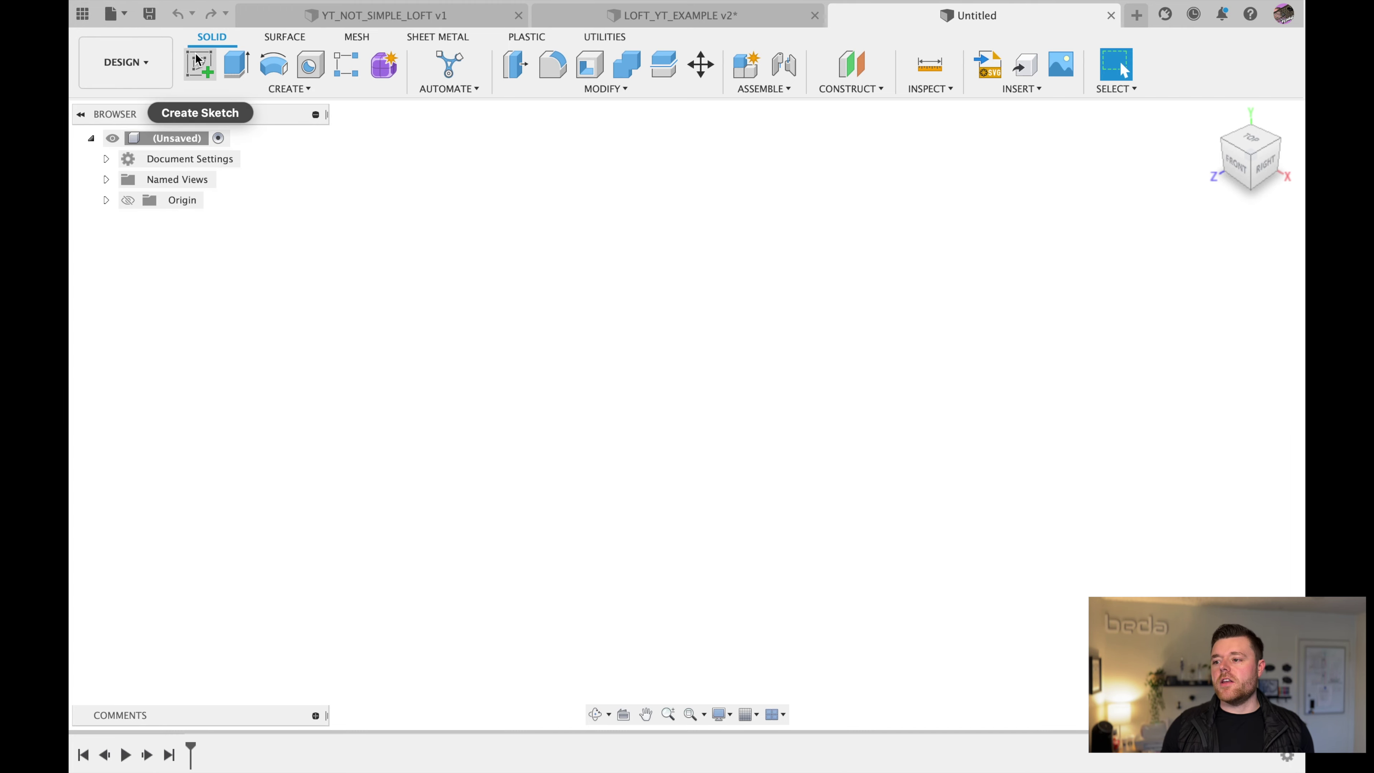
left_click(200, 64)
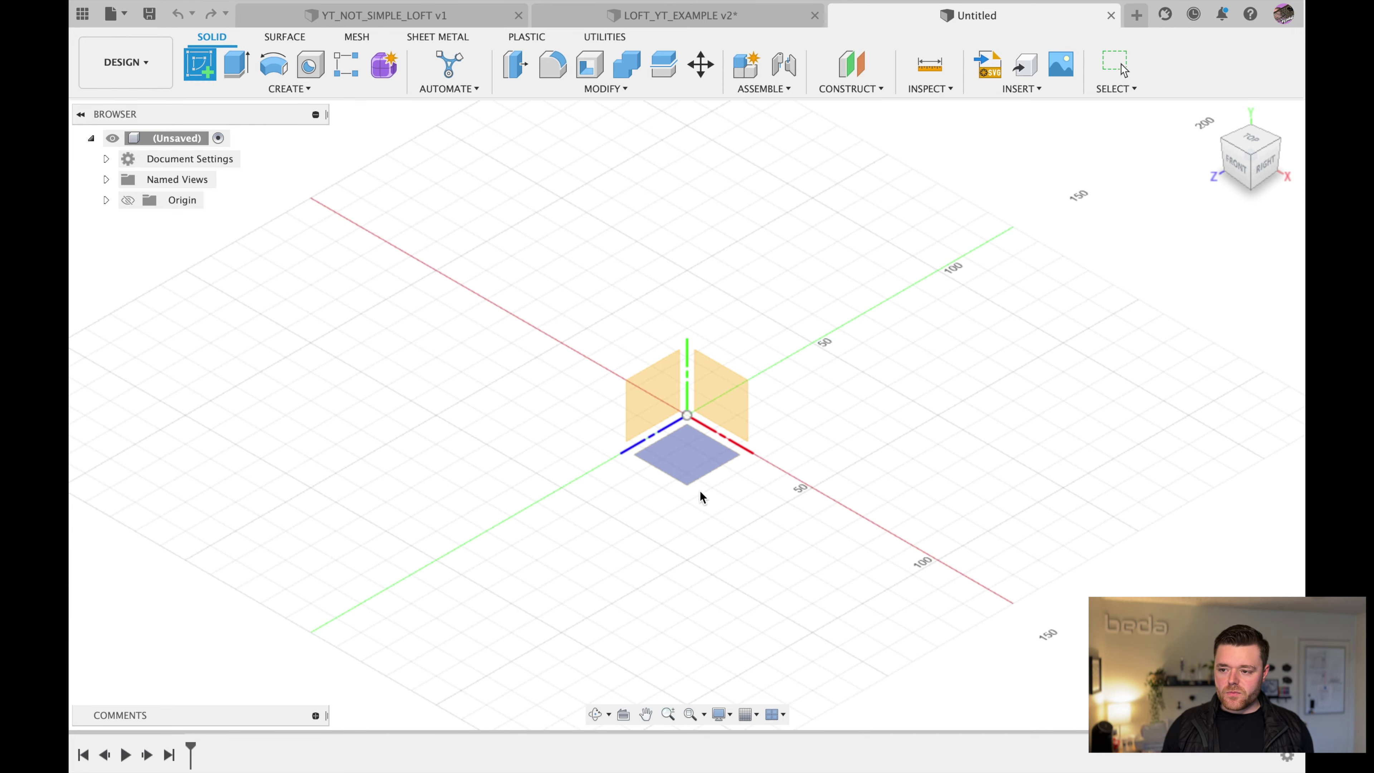
key("Escape")
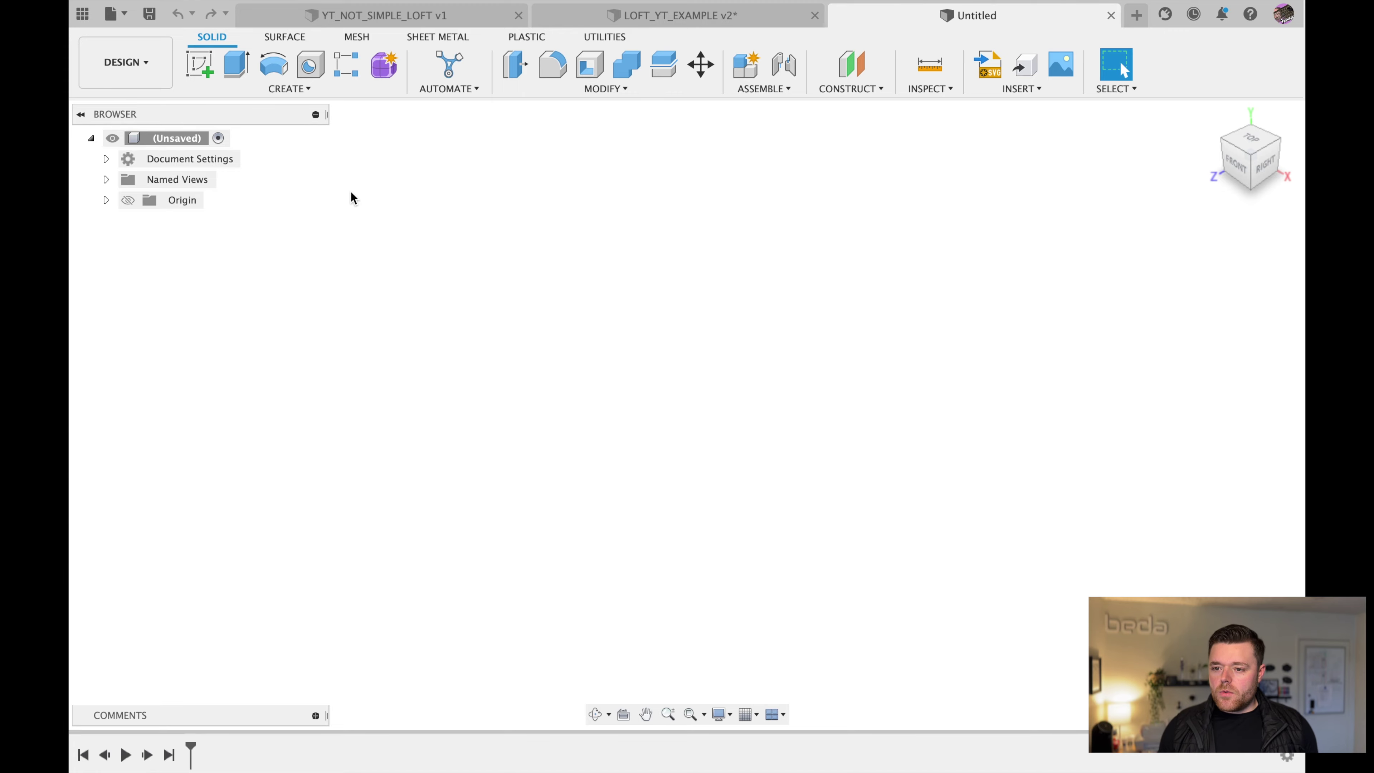
left_click(200, 65)
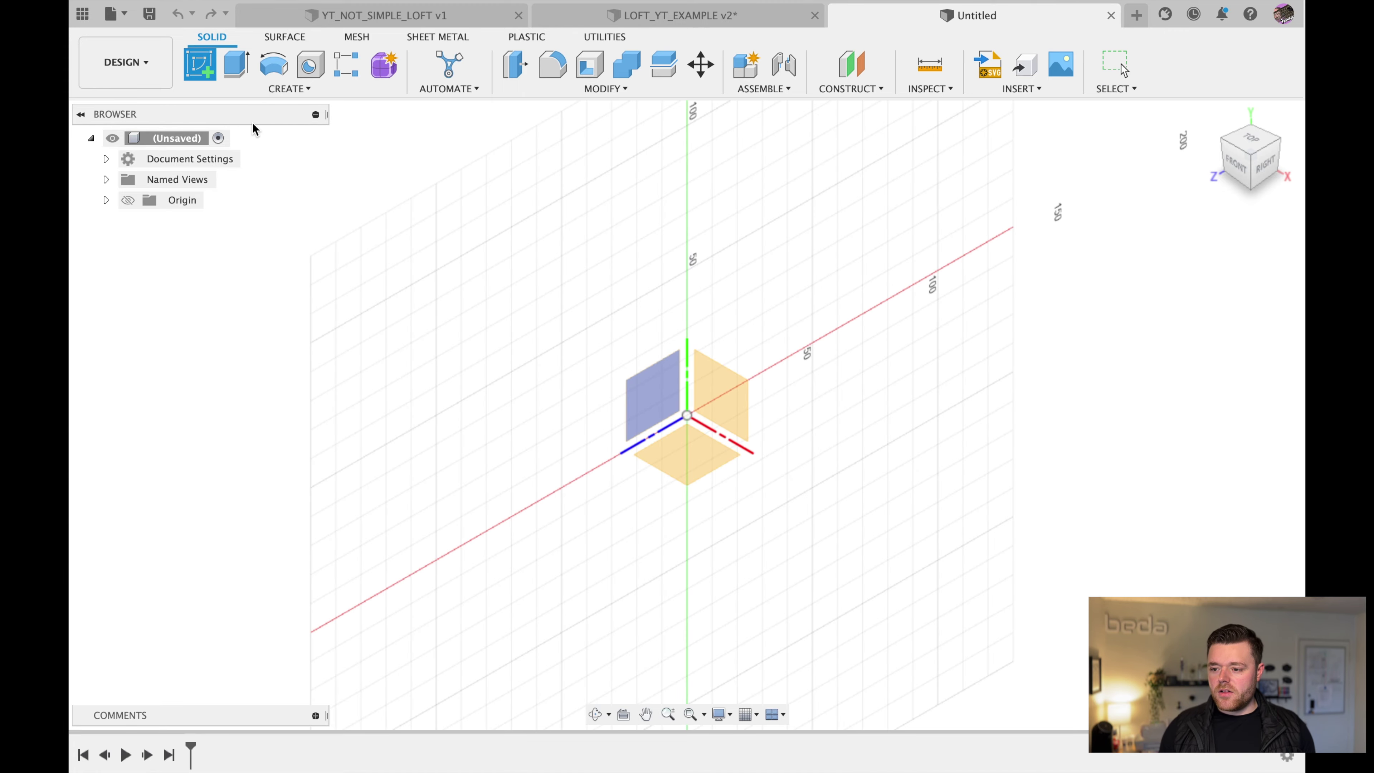
left_click(689, 468)
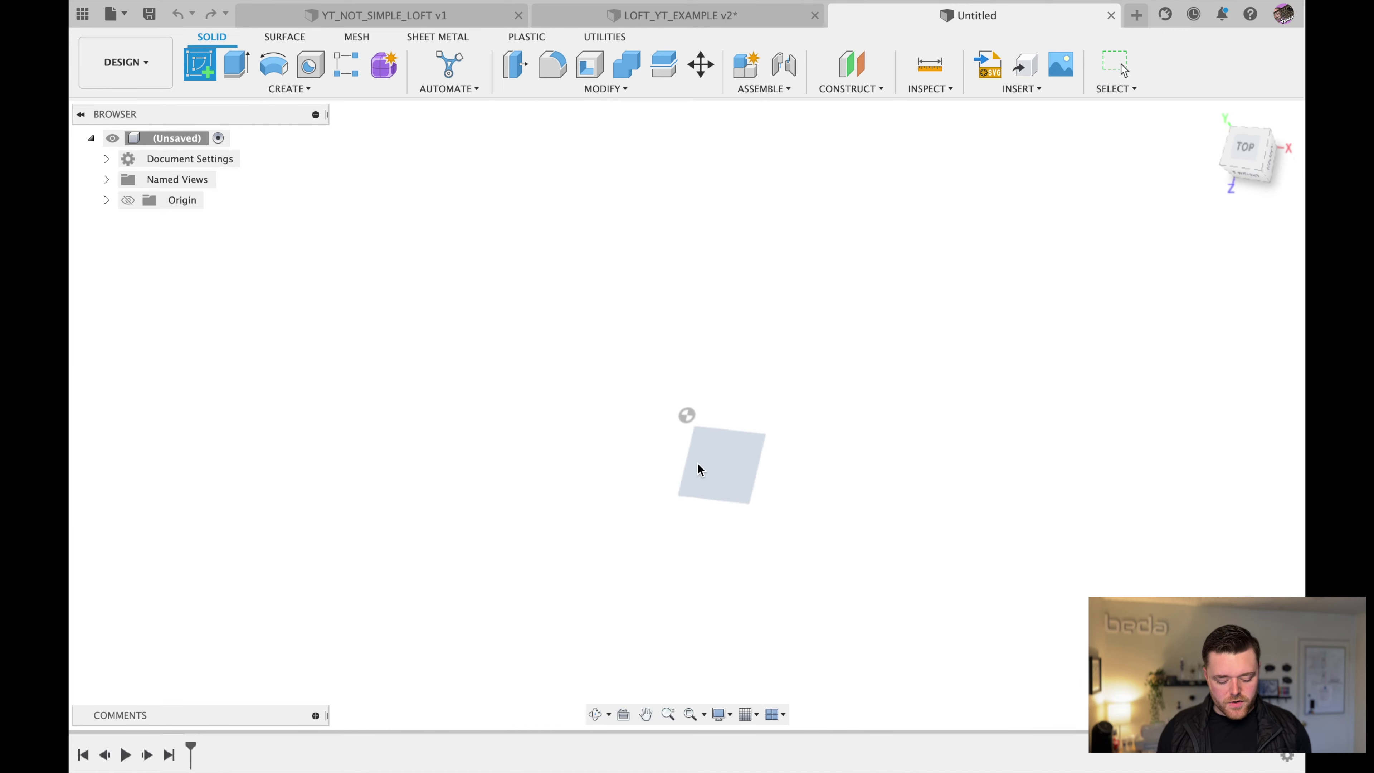
key("c")
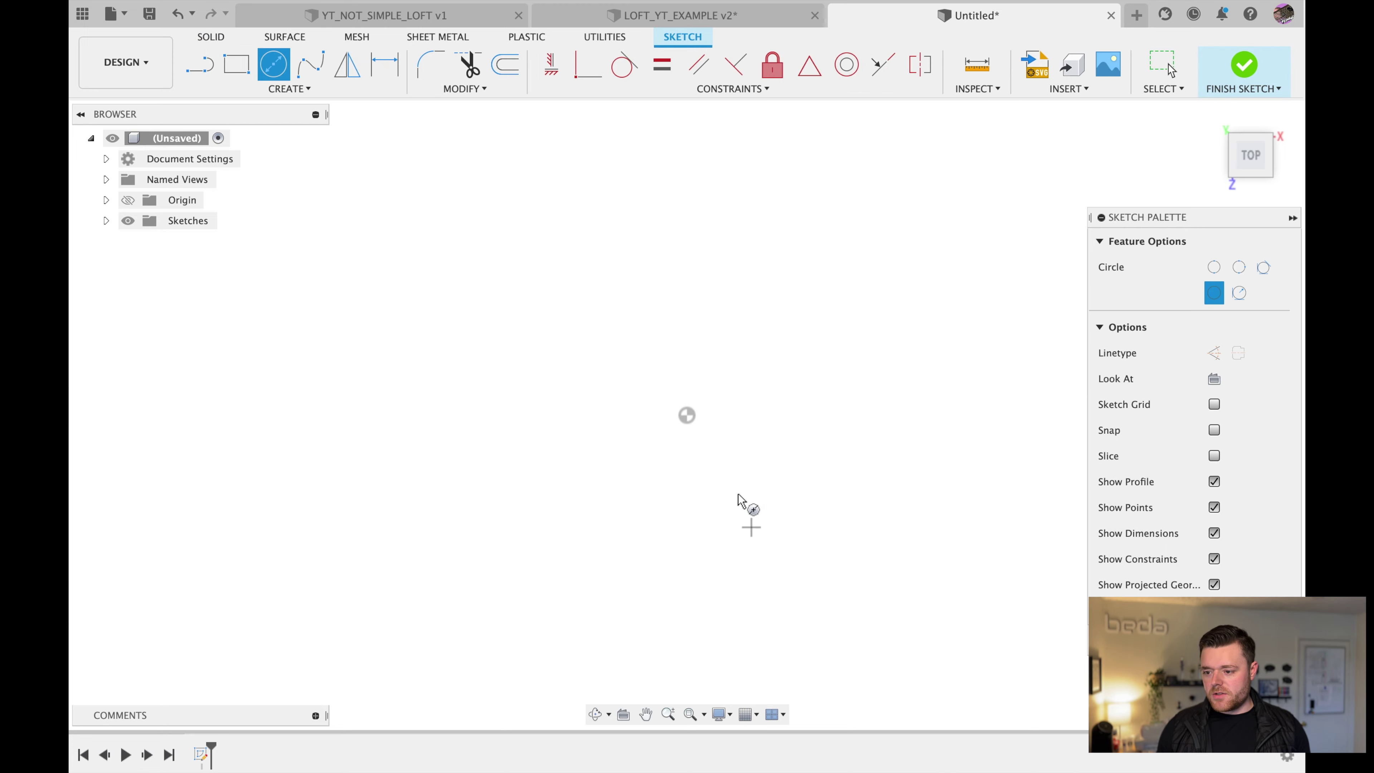
left_click(687, 415)
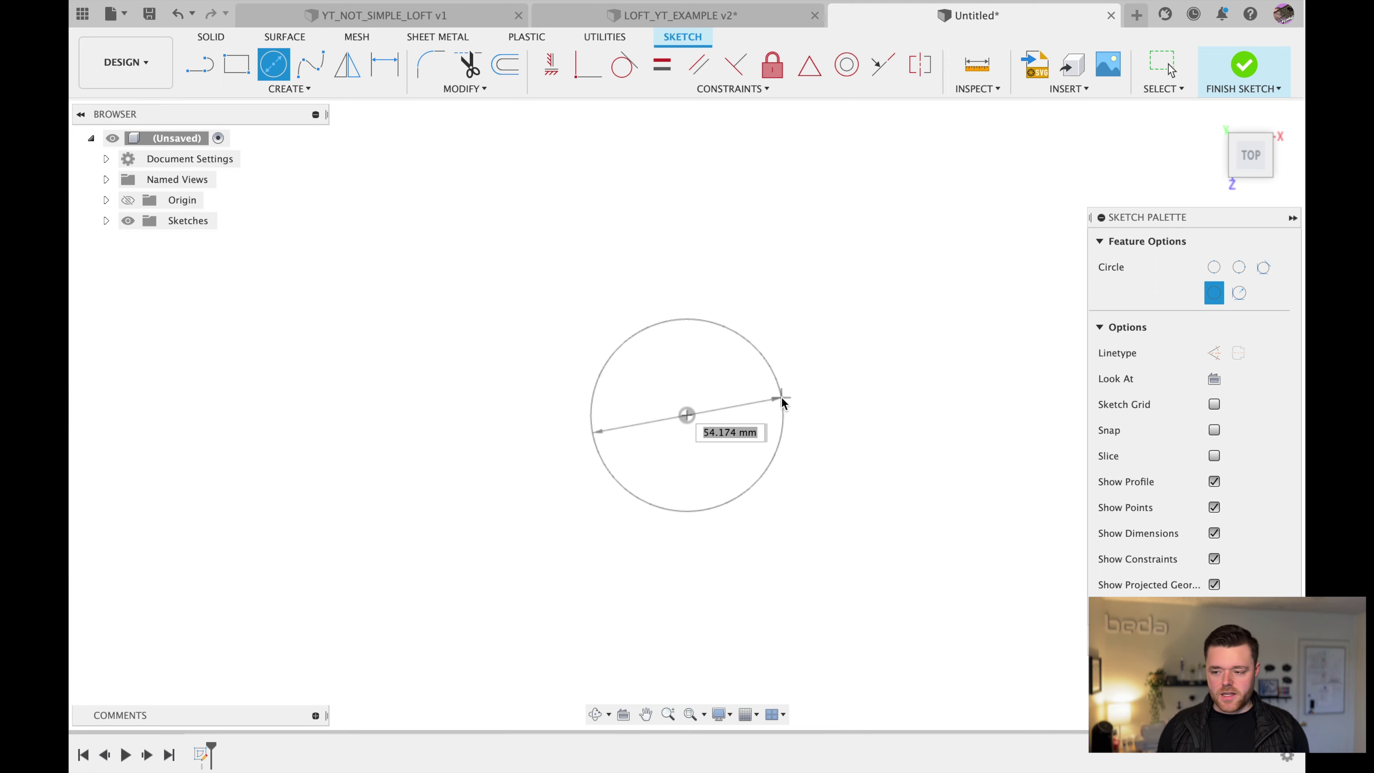
left_click(783, 403)
key("Escape")
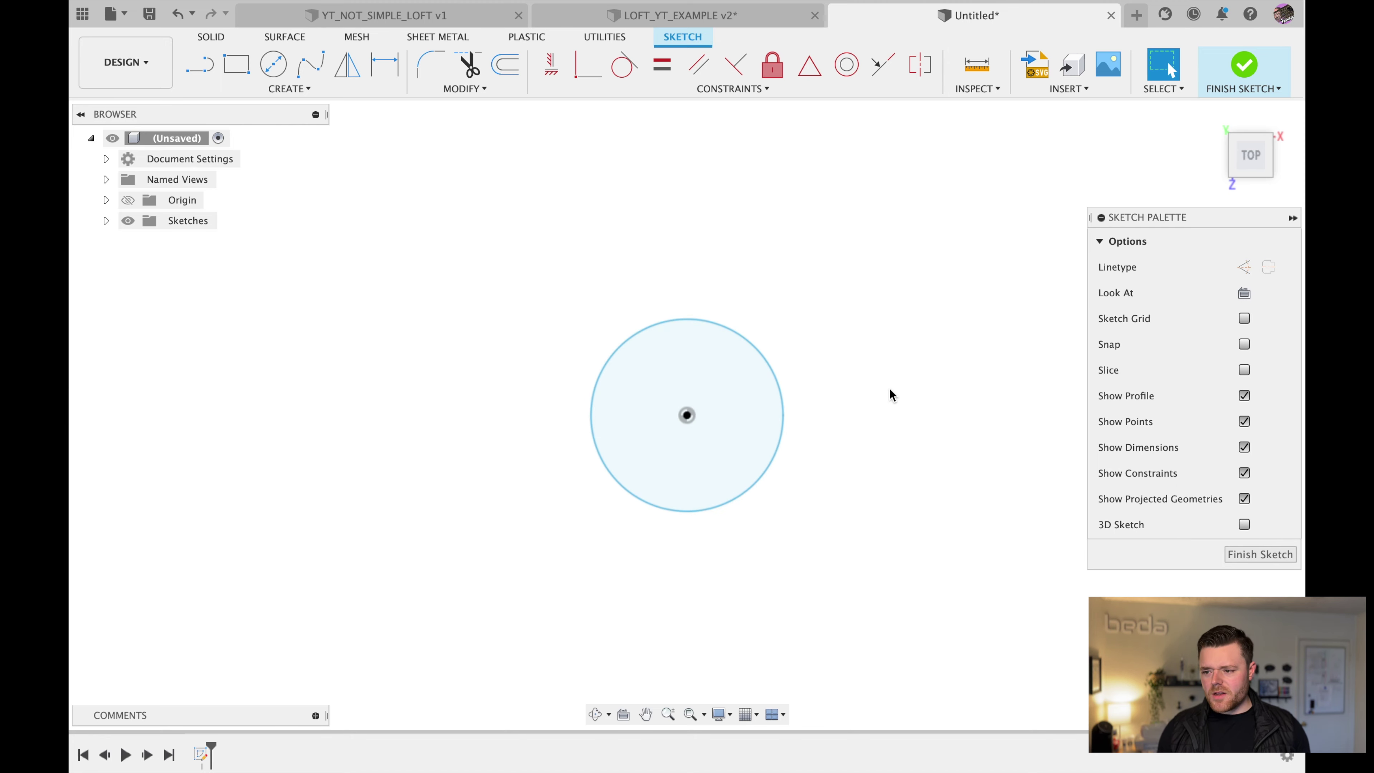
- Dimension the circle's diameter to 50 mm and finish the sketch
key("d")
left_click(775, 386)
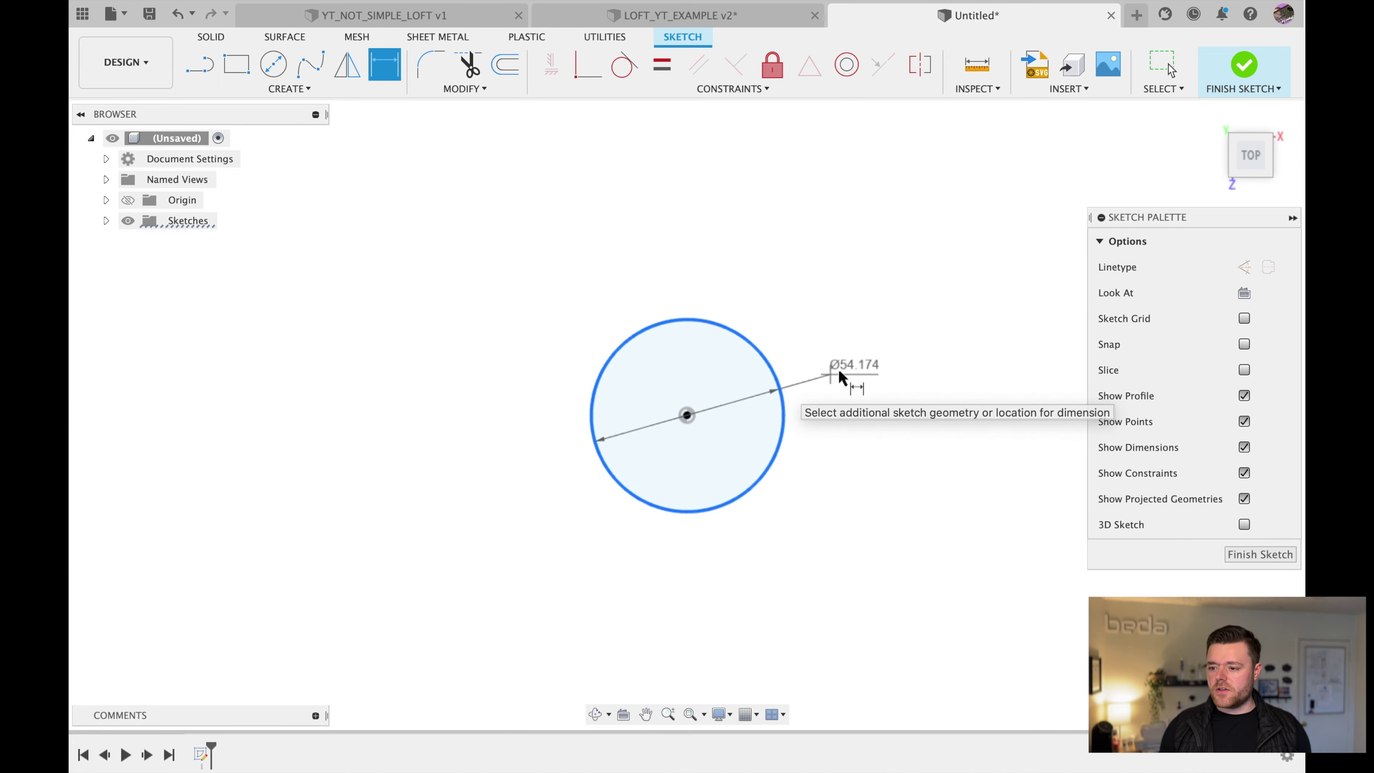
left_click(850, 373)
type("50")
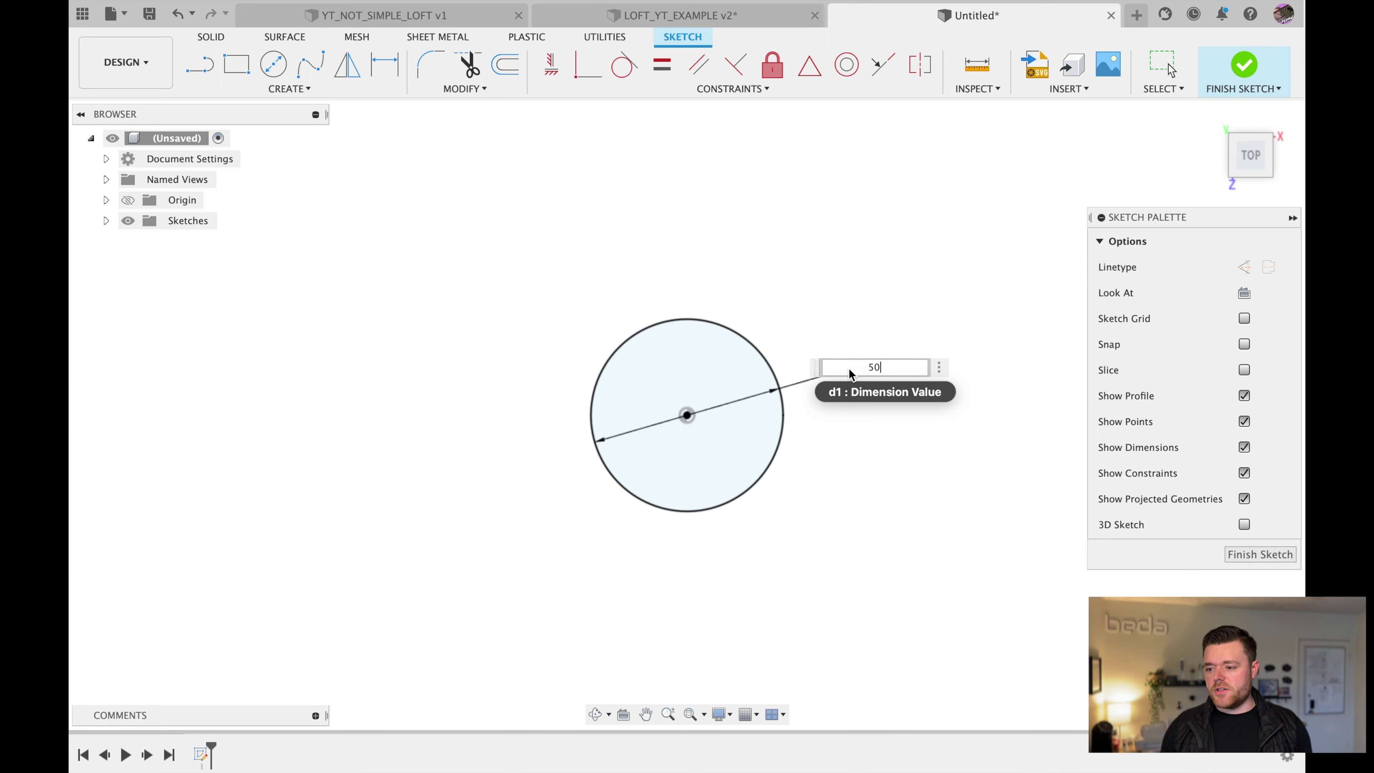
key("Return")
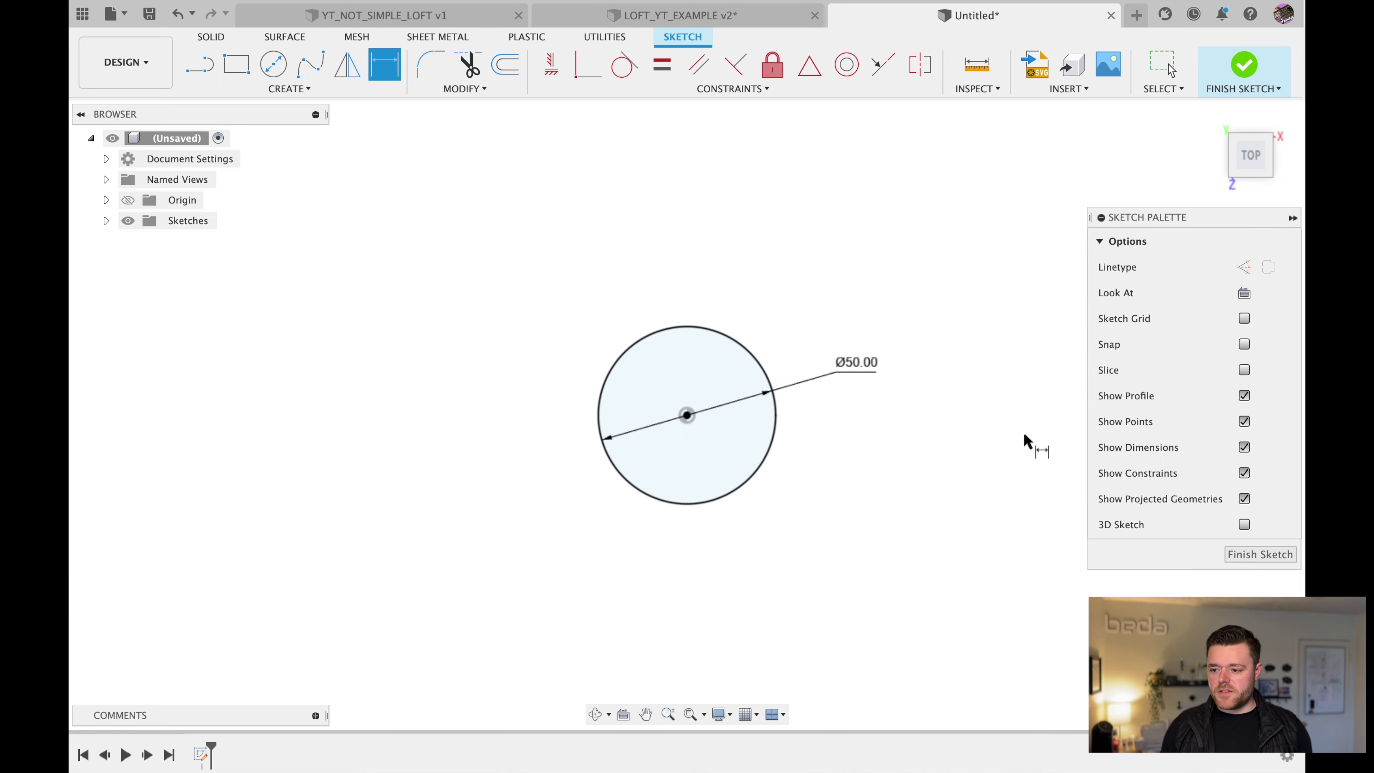
key("Escape")
left_click(1265, 563)
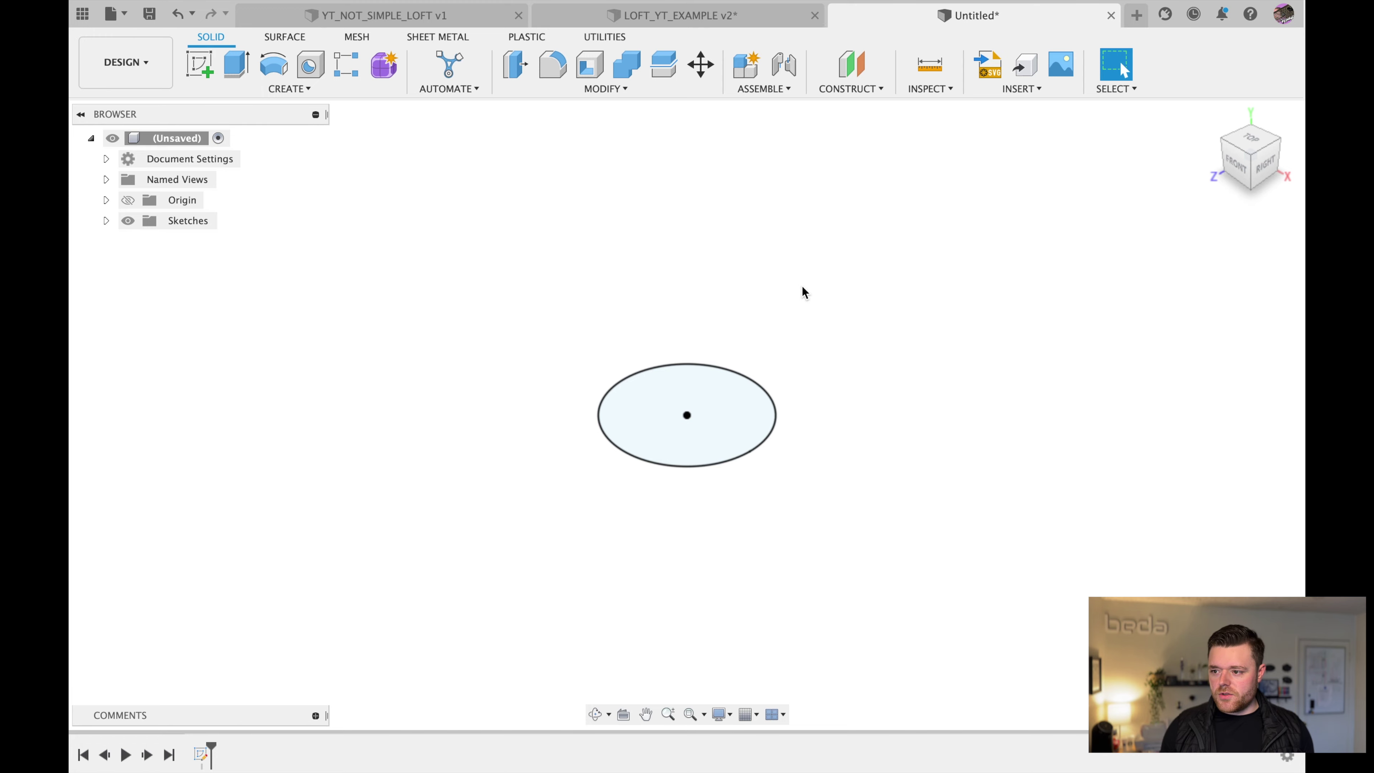
- Create a construction plane offset 100 mm above the horizontal origin plane
middle_click_drag(804, 290, 823, 270, "shift")
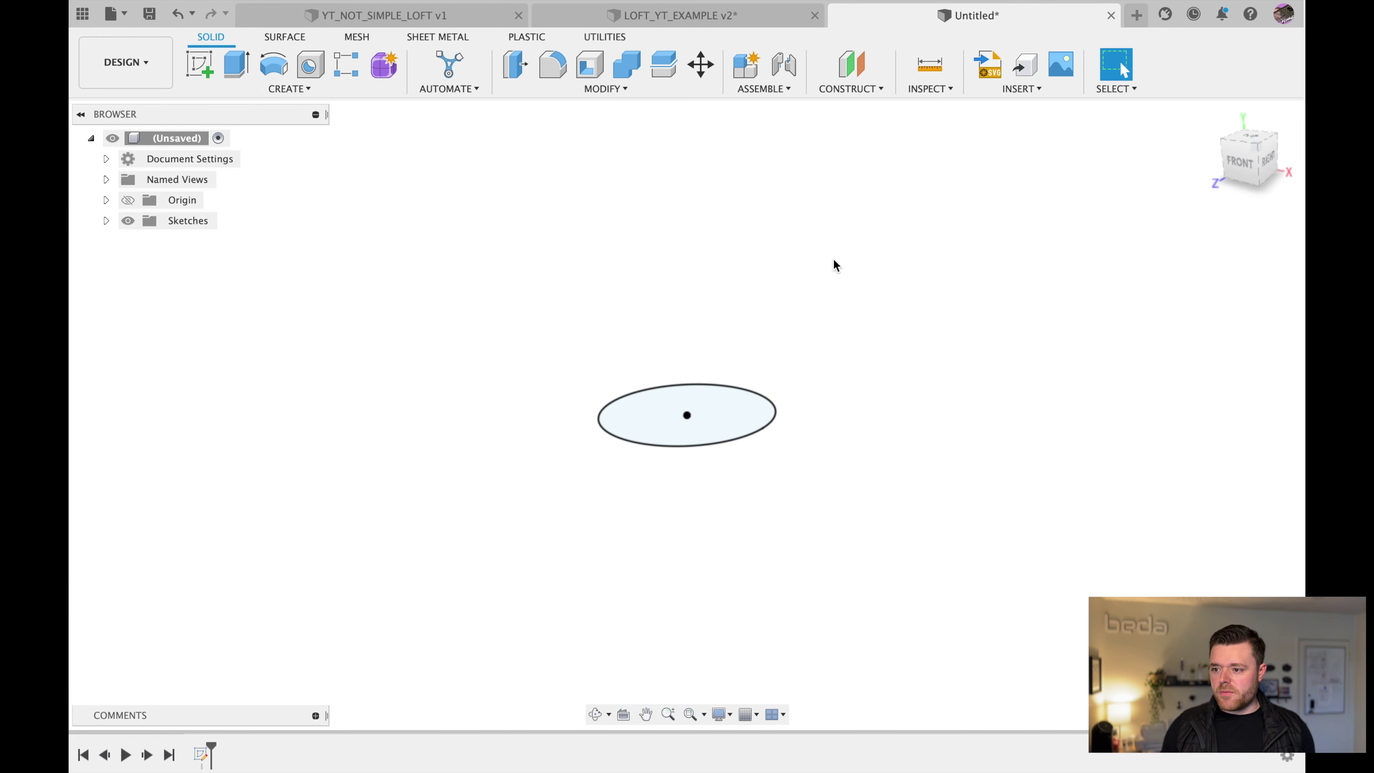
left_click(856, 77)
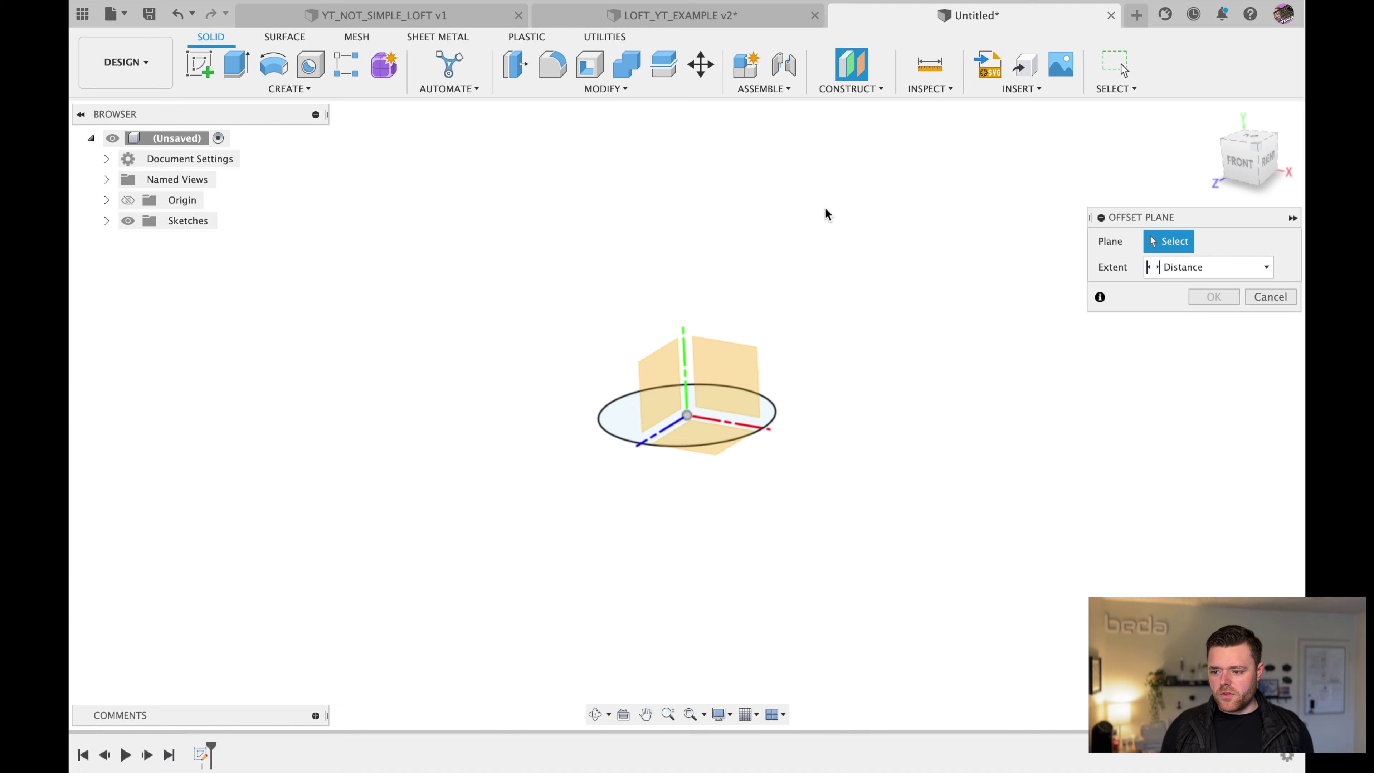
left_click(697, 419)
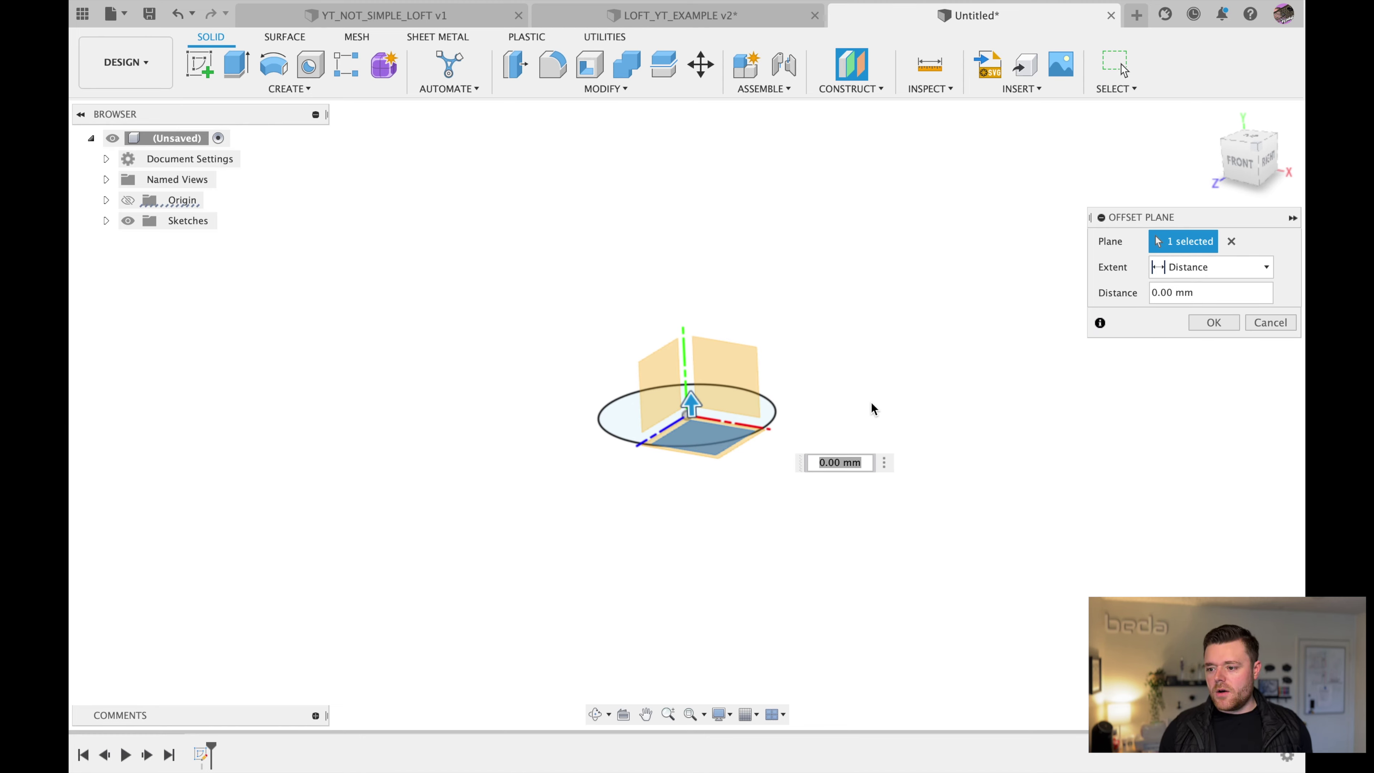
type("100")
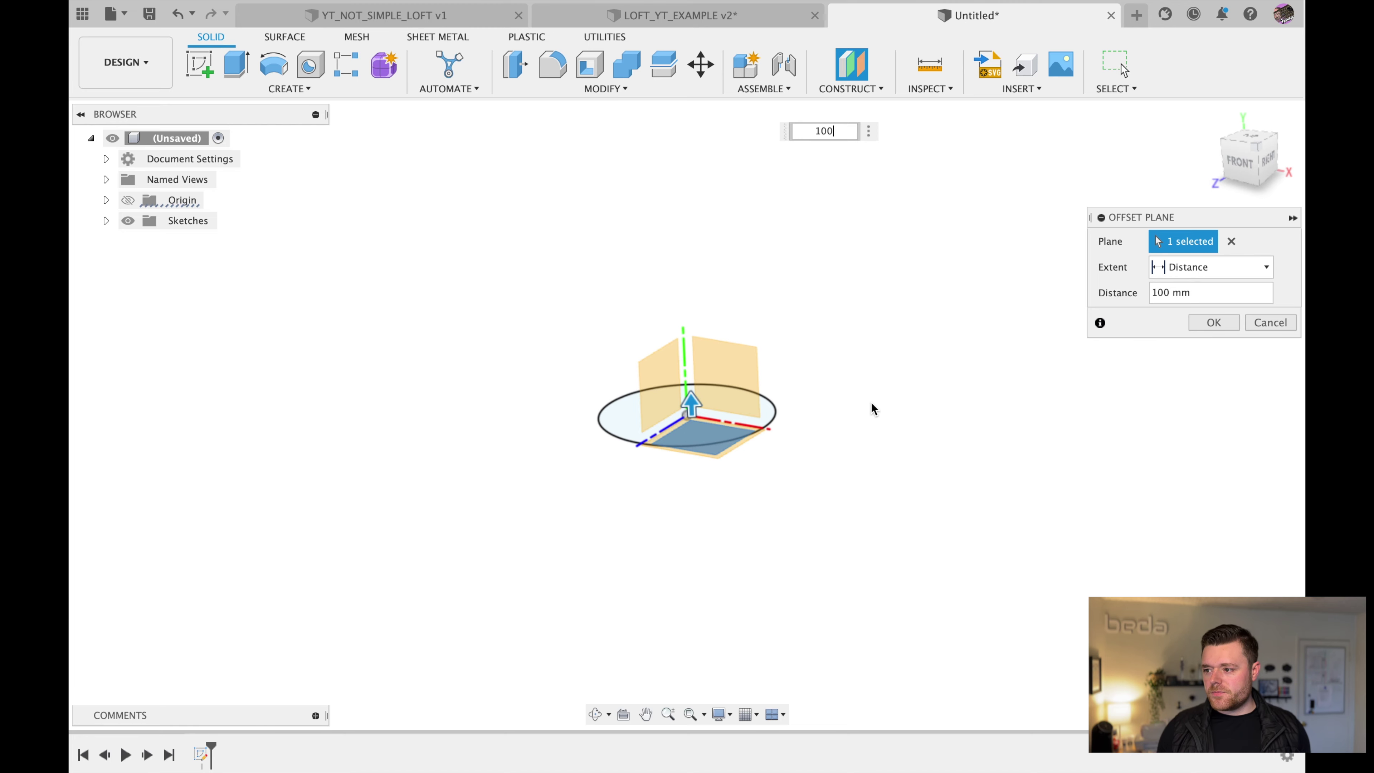
key("Return")
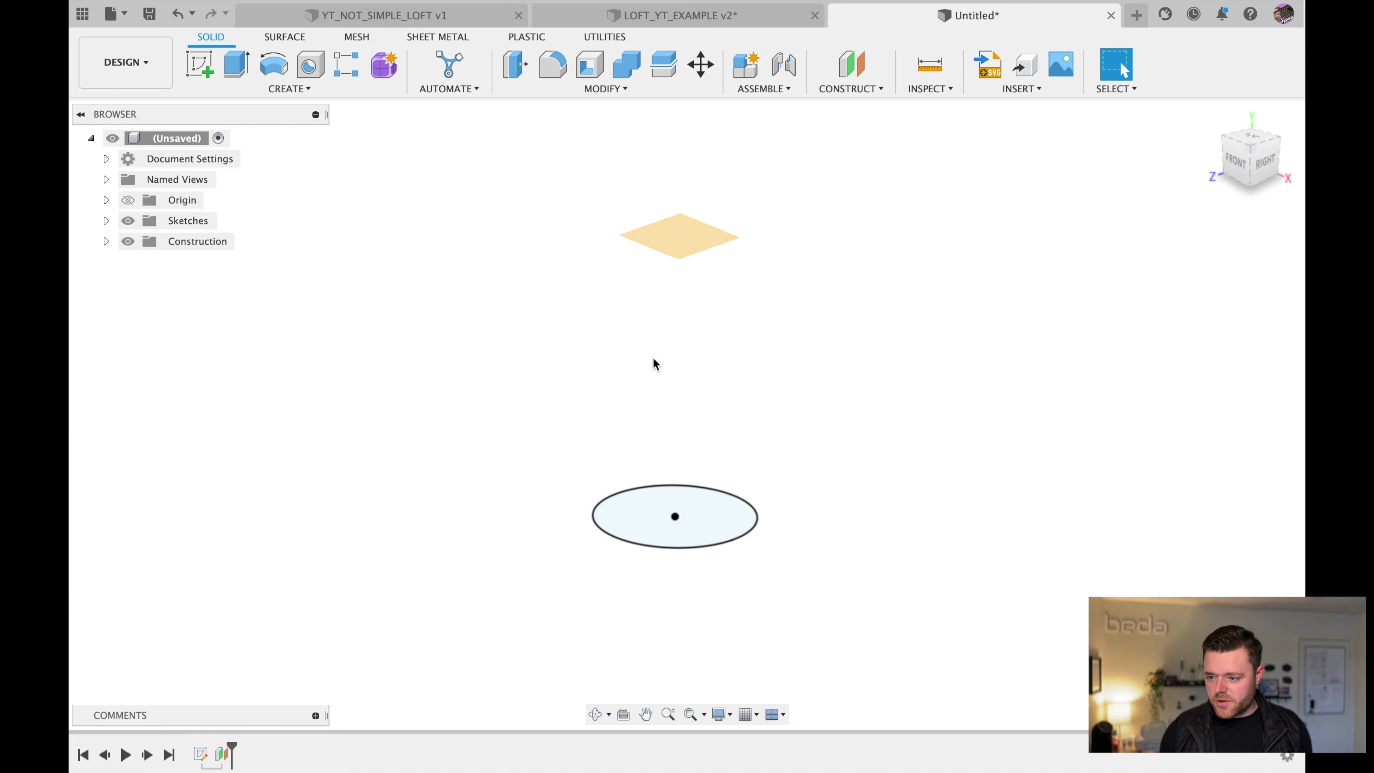
- Start a sketch on the offset plane and draw a center rectangle about 85 mm wide around the origin
left_click(679, 246)
left_click(202, 65)
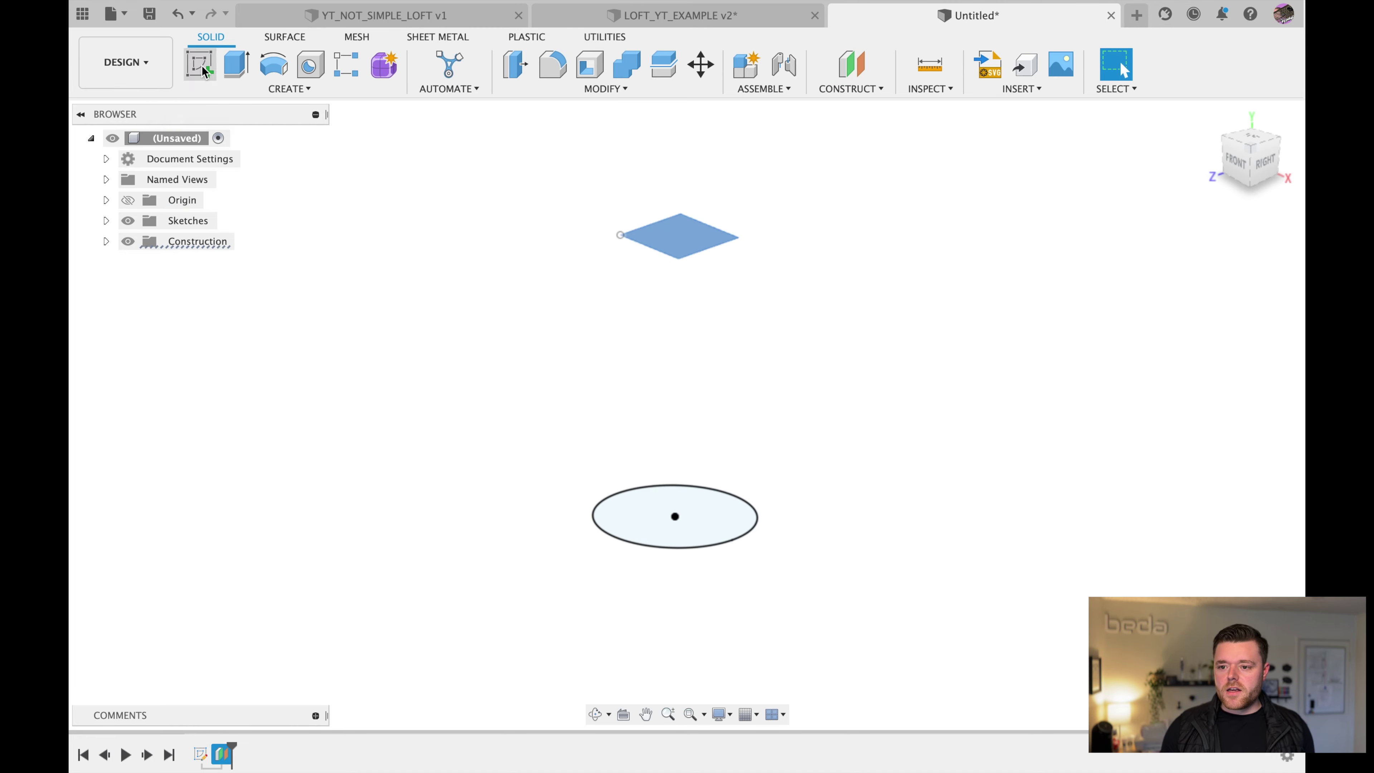
left_click(290, 88)
mouse_move(277, 125)
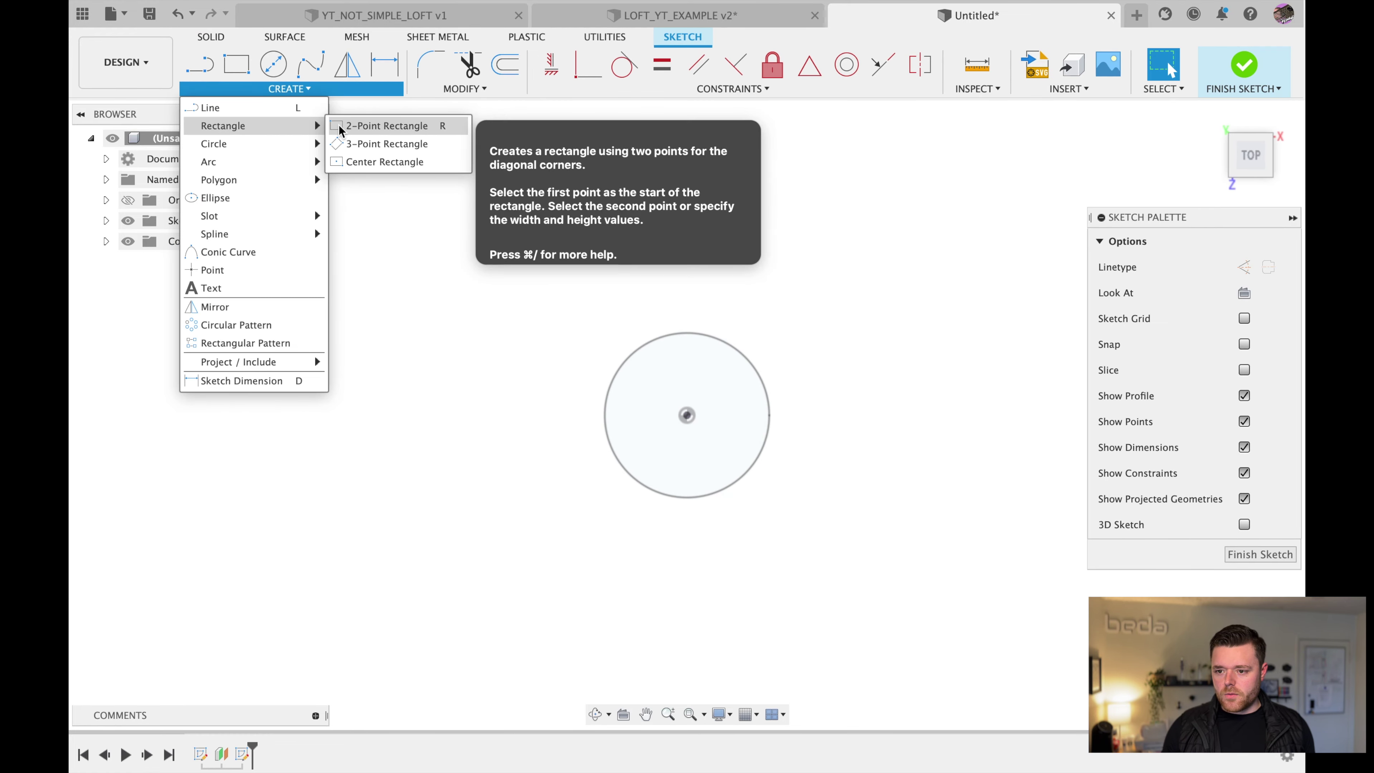
left_click(386, 161)
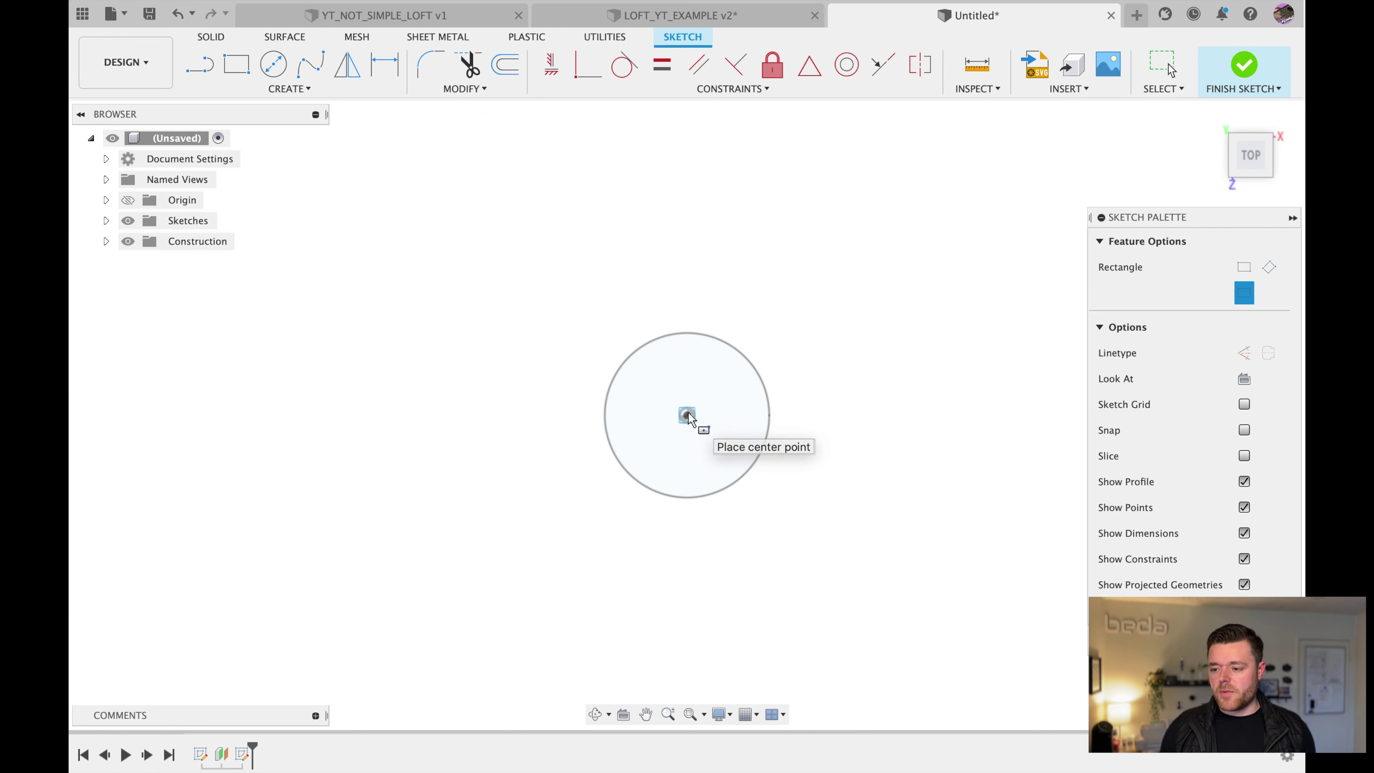
left_click(688, 415)
left_click(826, 308)
key("Escape")
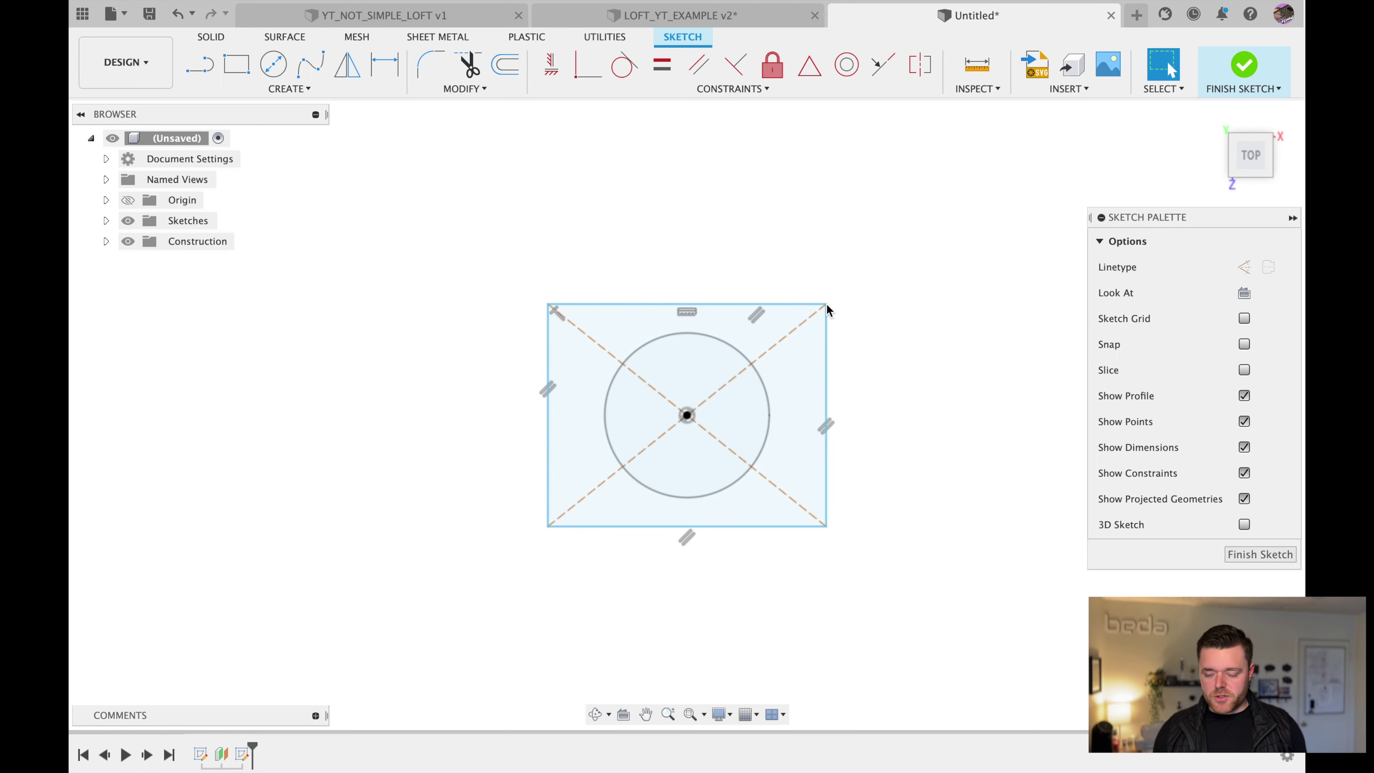
- Dimension the rectangle's width and height to 100 mm each and finish the sketch
key("d")
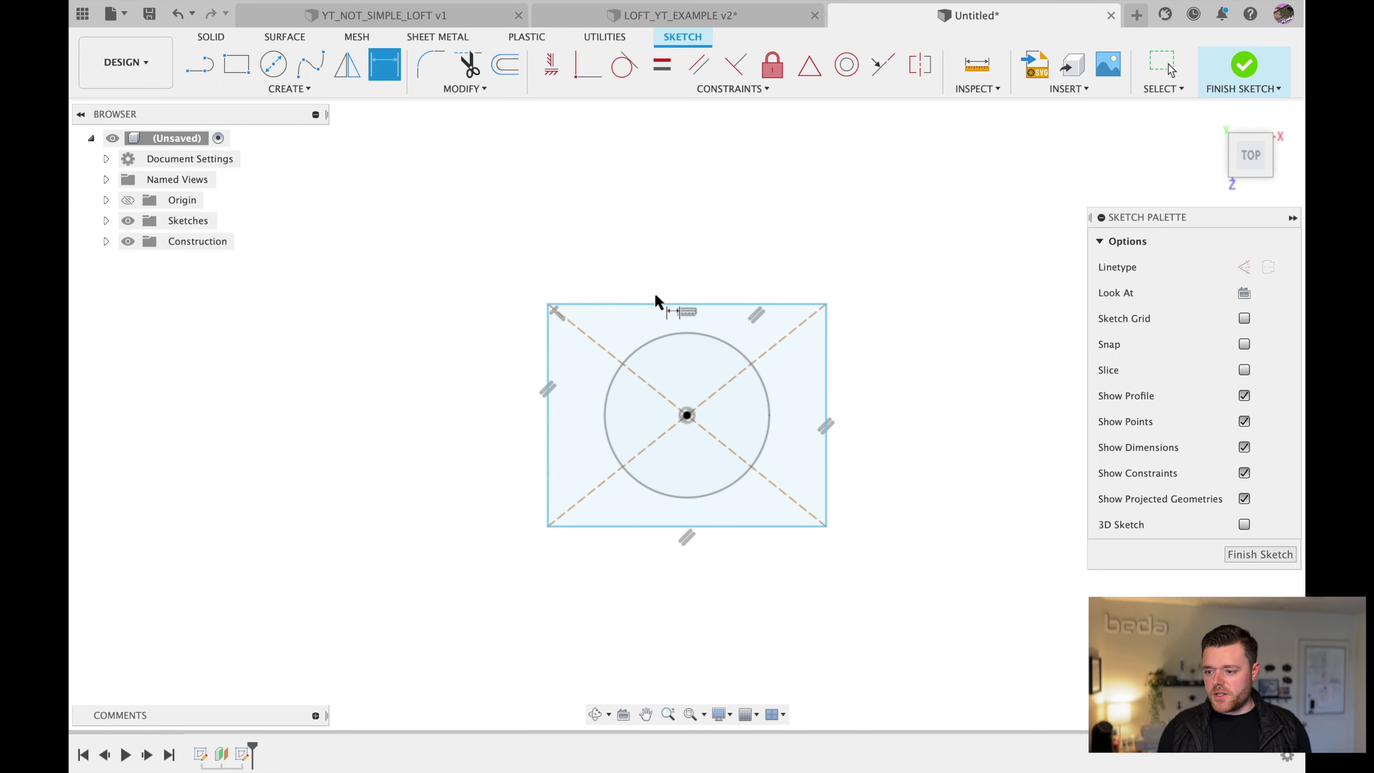
left_click(661, 305)
left_click(658, 279)
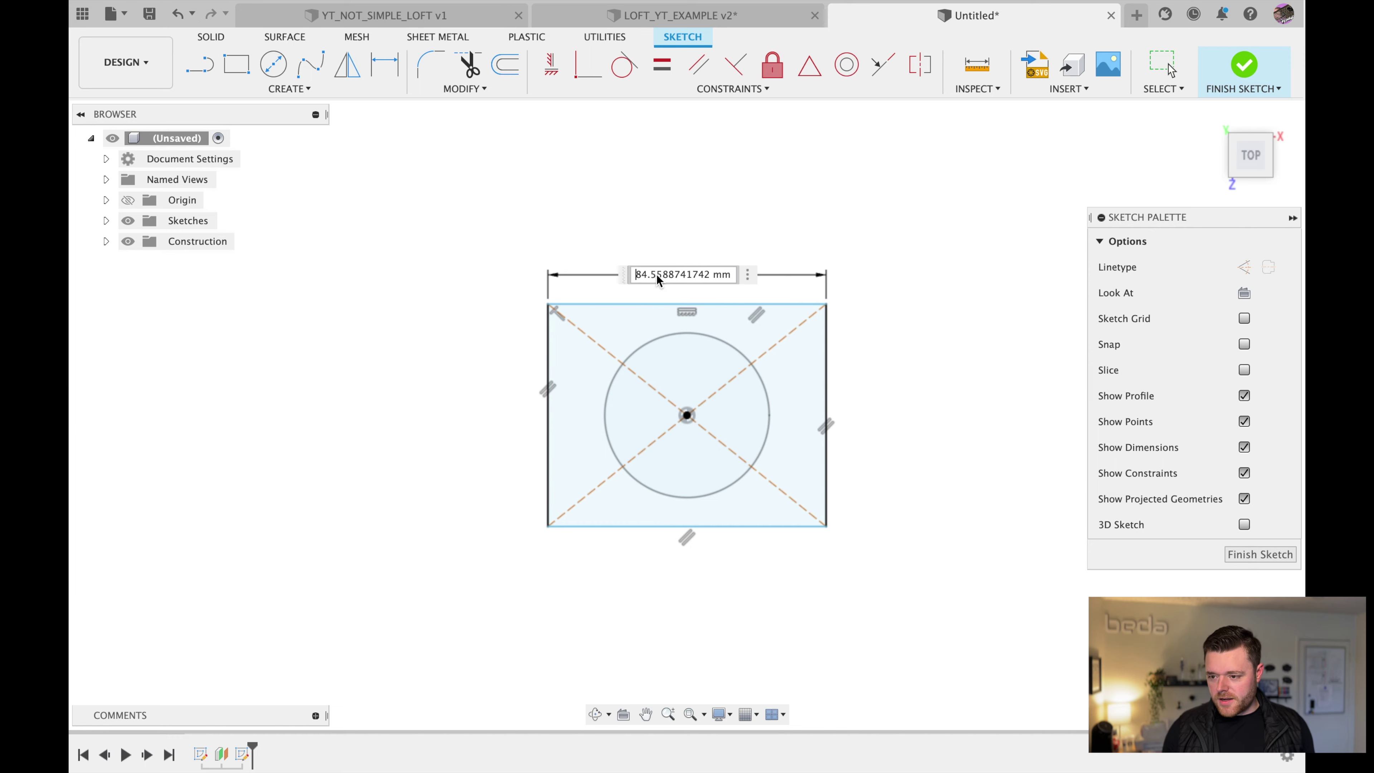
type("100")
key("Return")
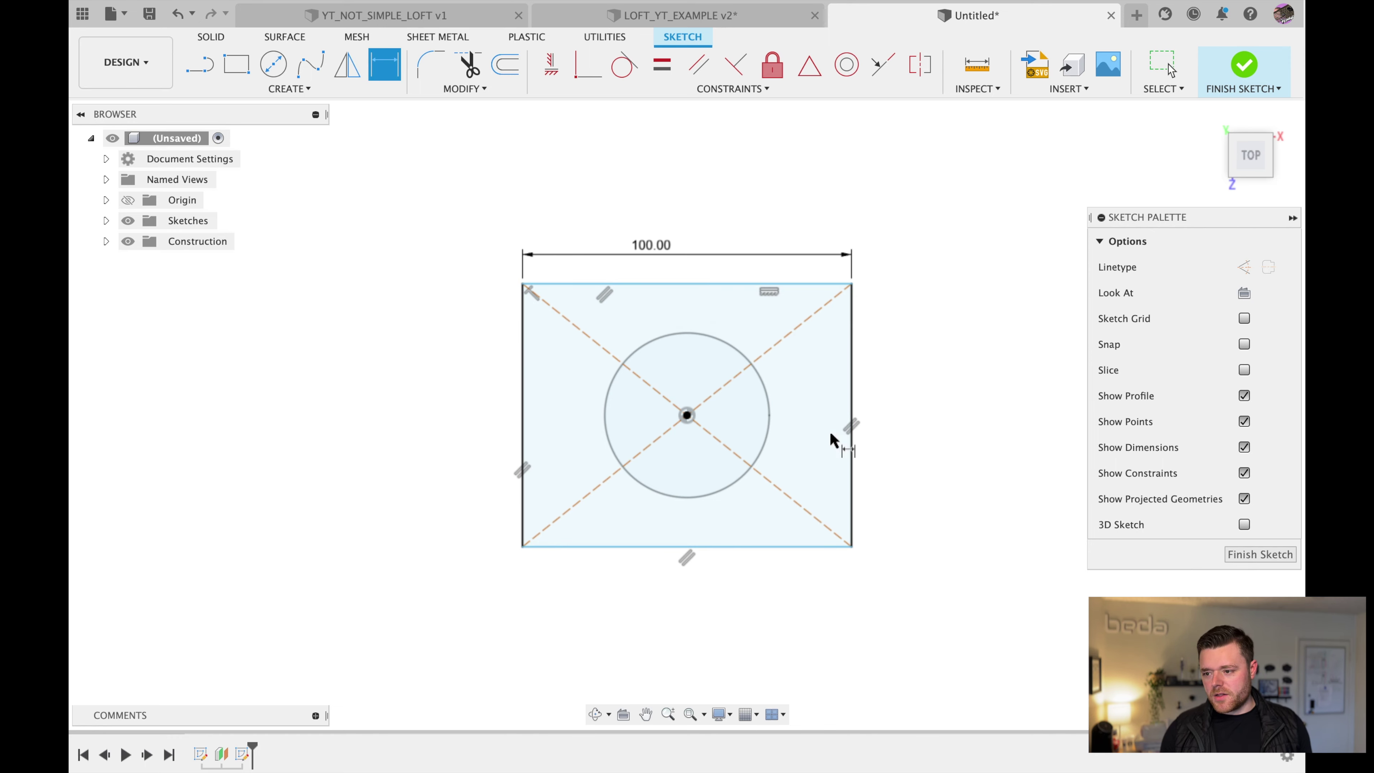
left_click(853, 412)
left_click(891, 402)
type("1")
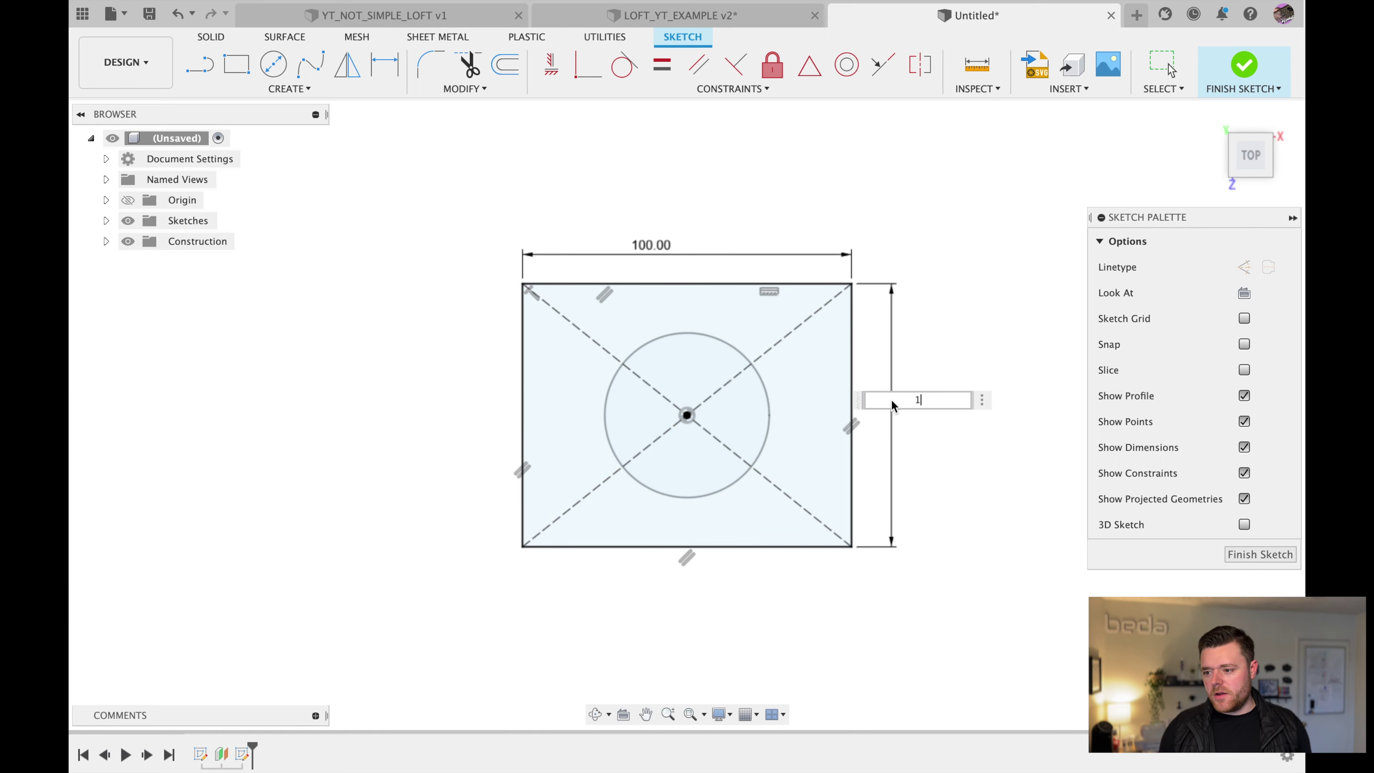
type("00")
key("Return")
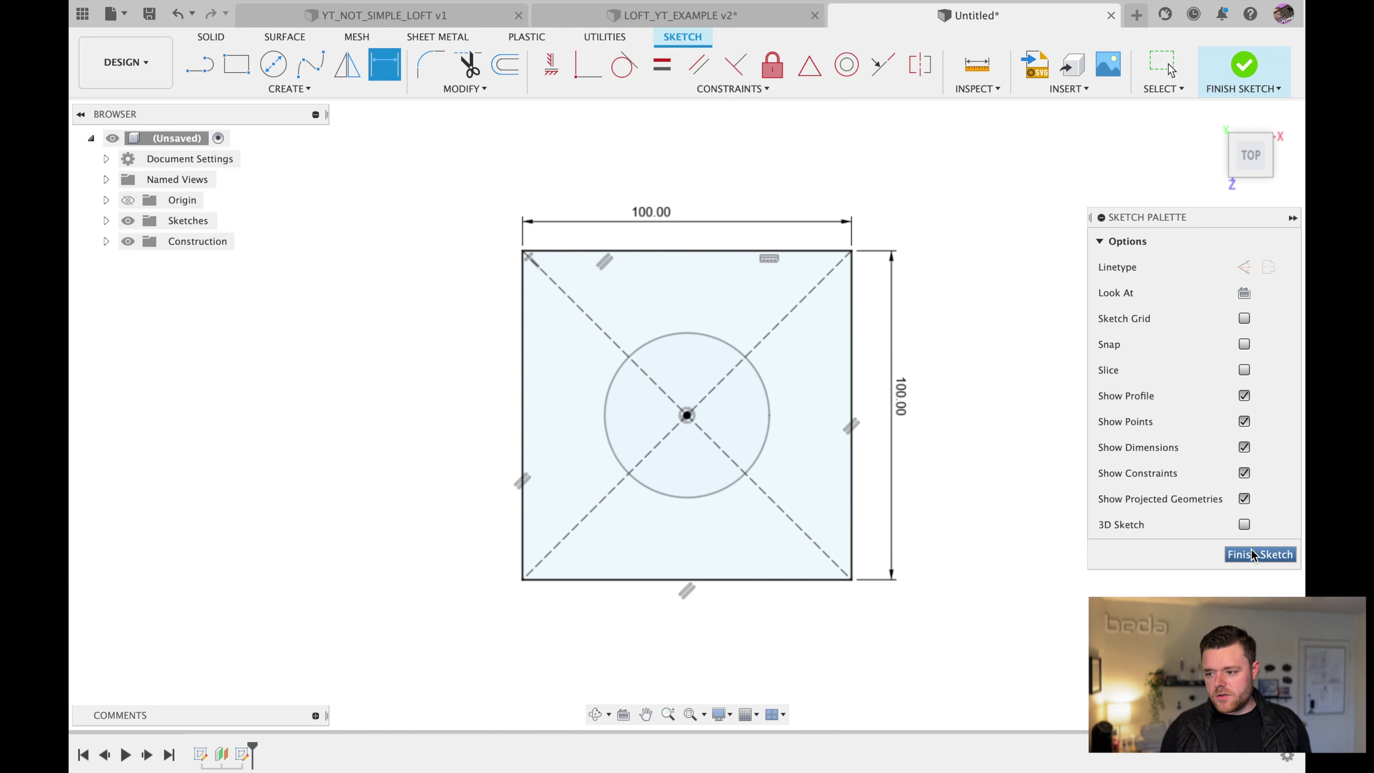
left_click(1260, 554)
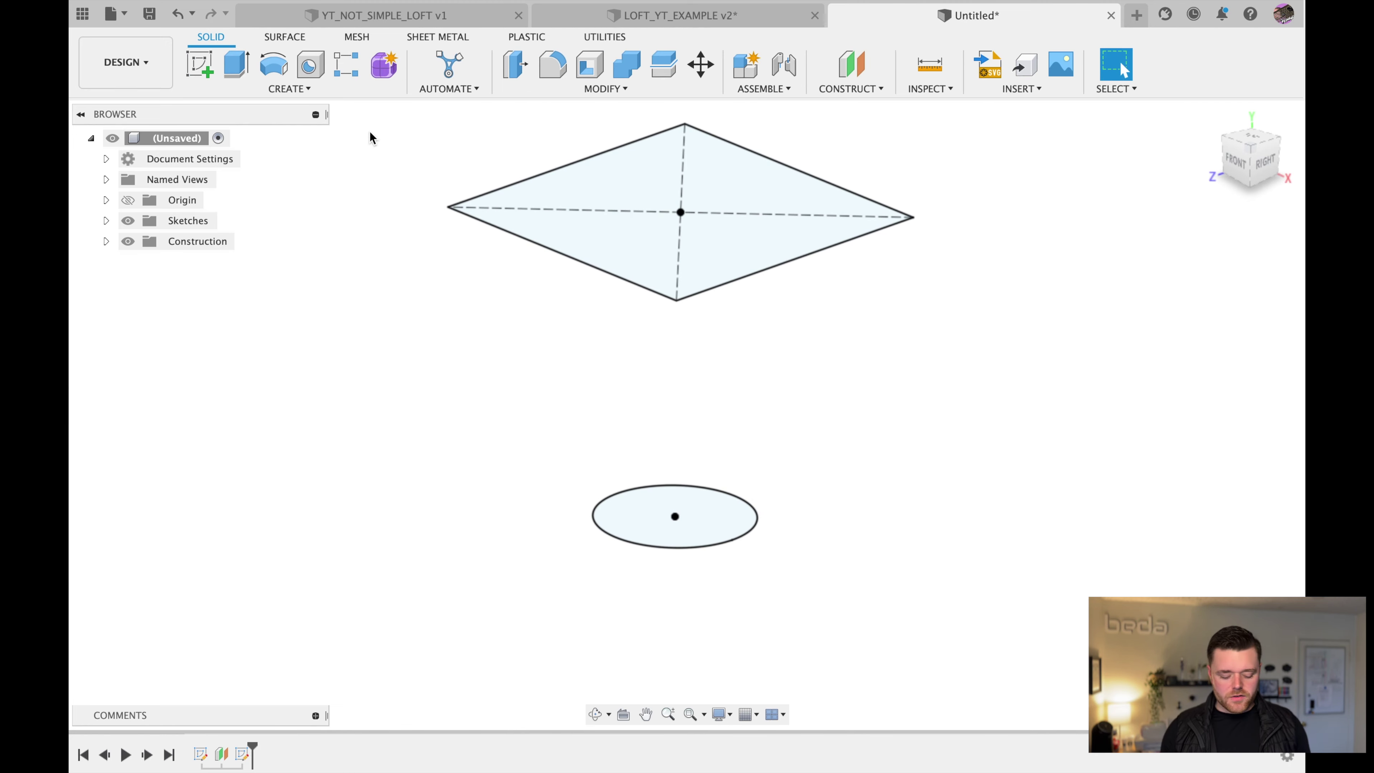
- Loft from the circle profile to the square profile above it as a new body
left_click(295, 94)
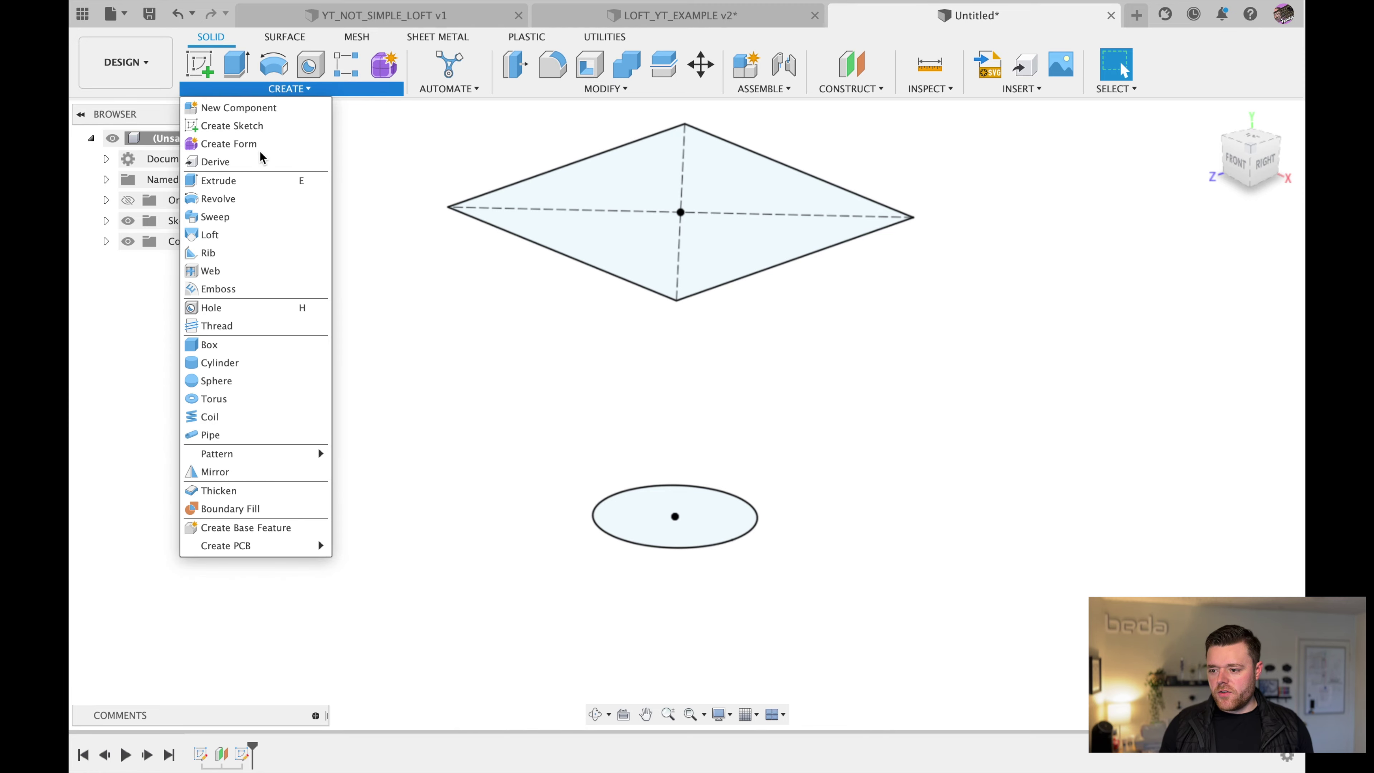
left_click(222, 236)
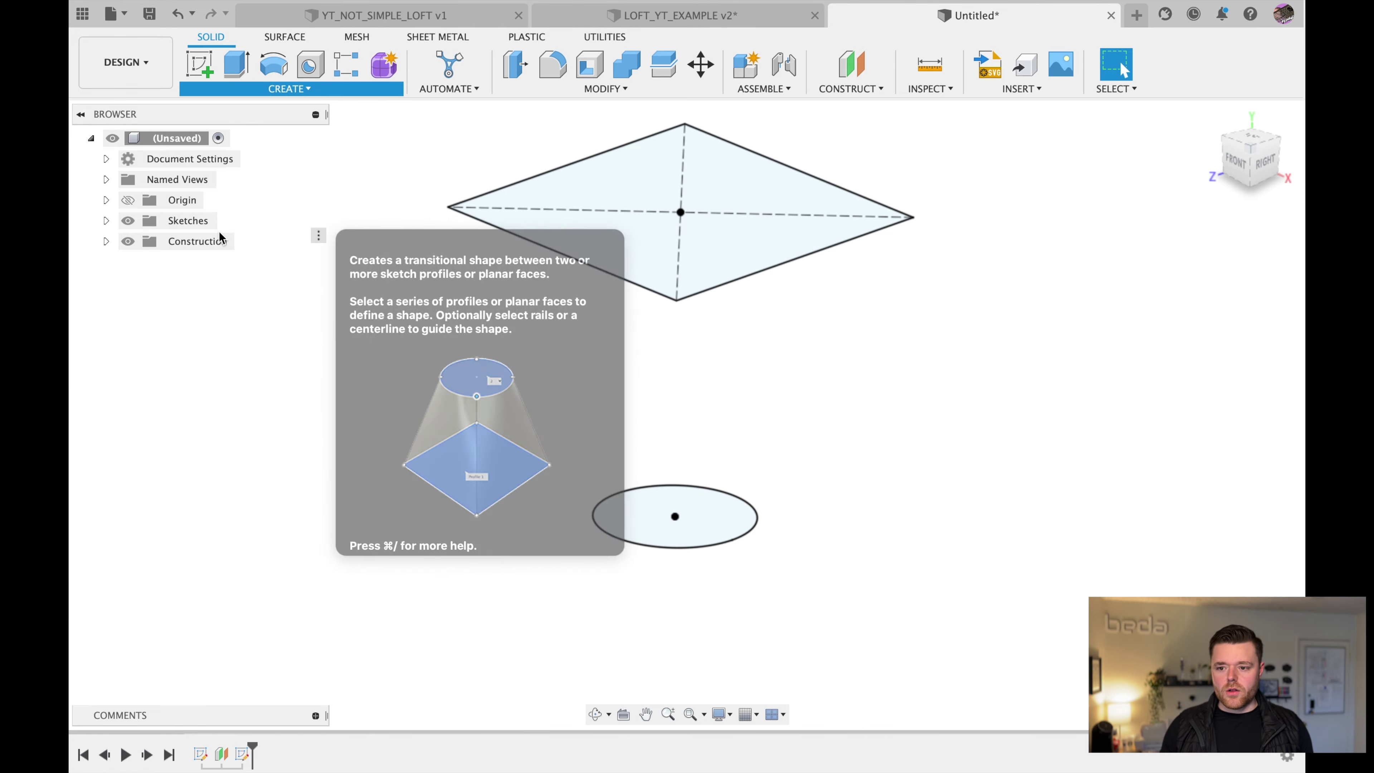
left_click(723, 532)
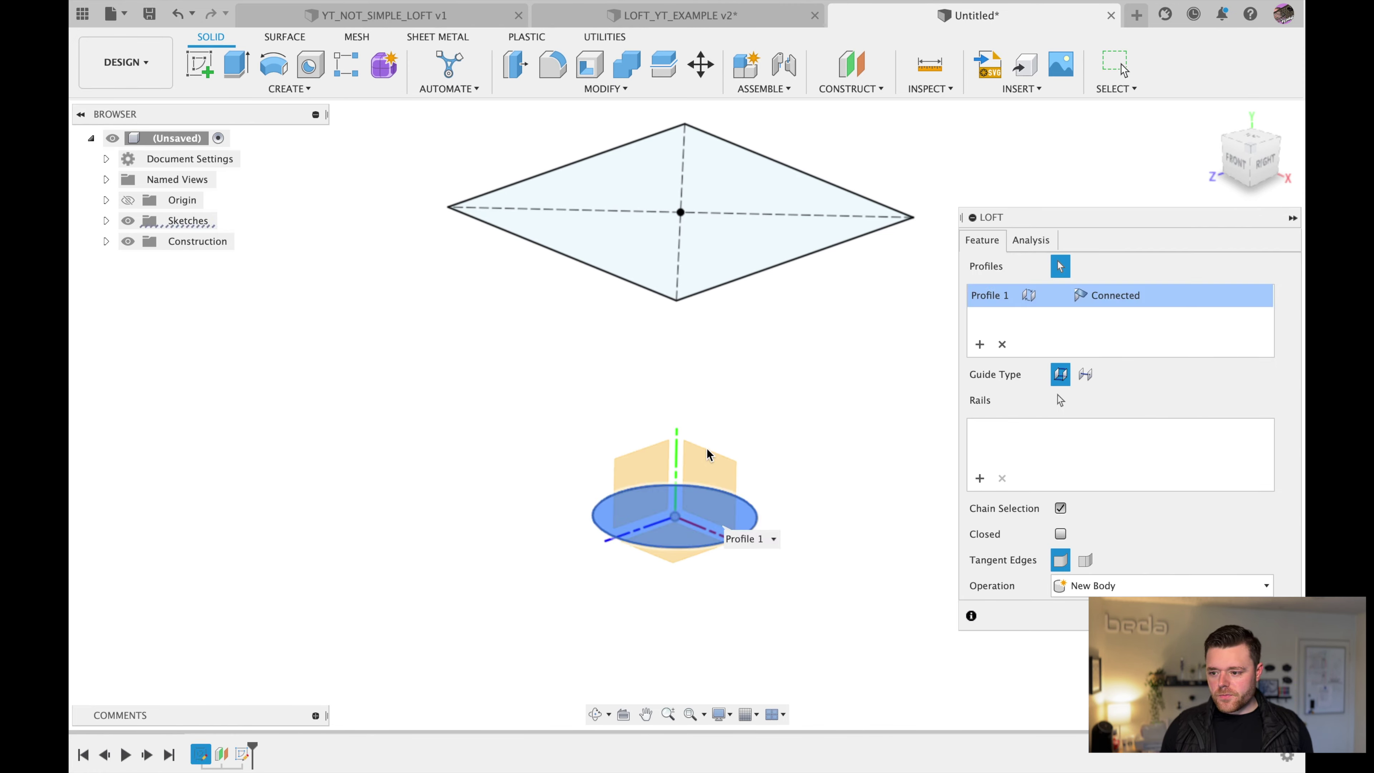
left_click(730, 236)
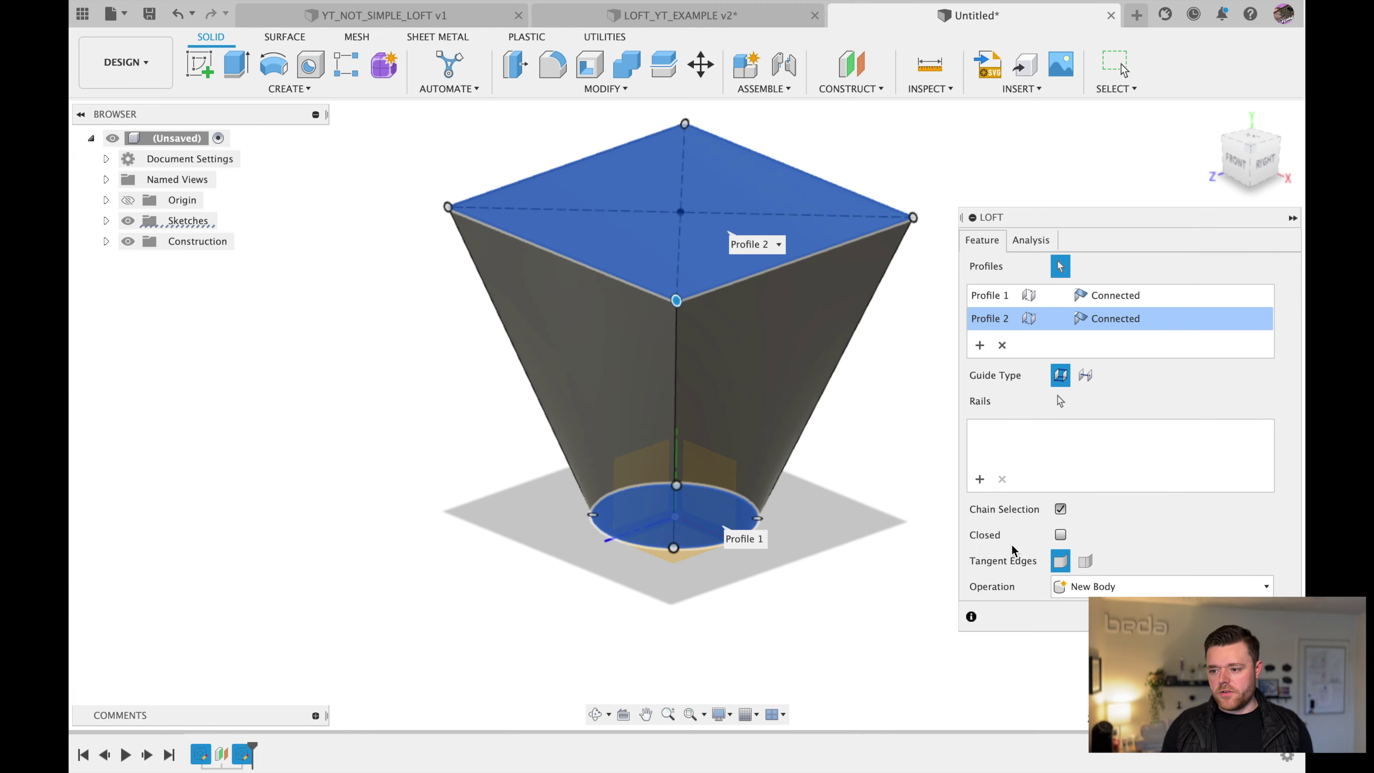
key("Return")
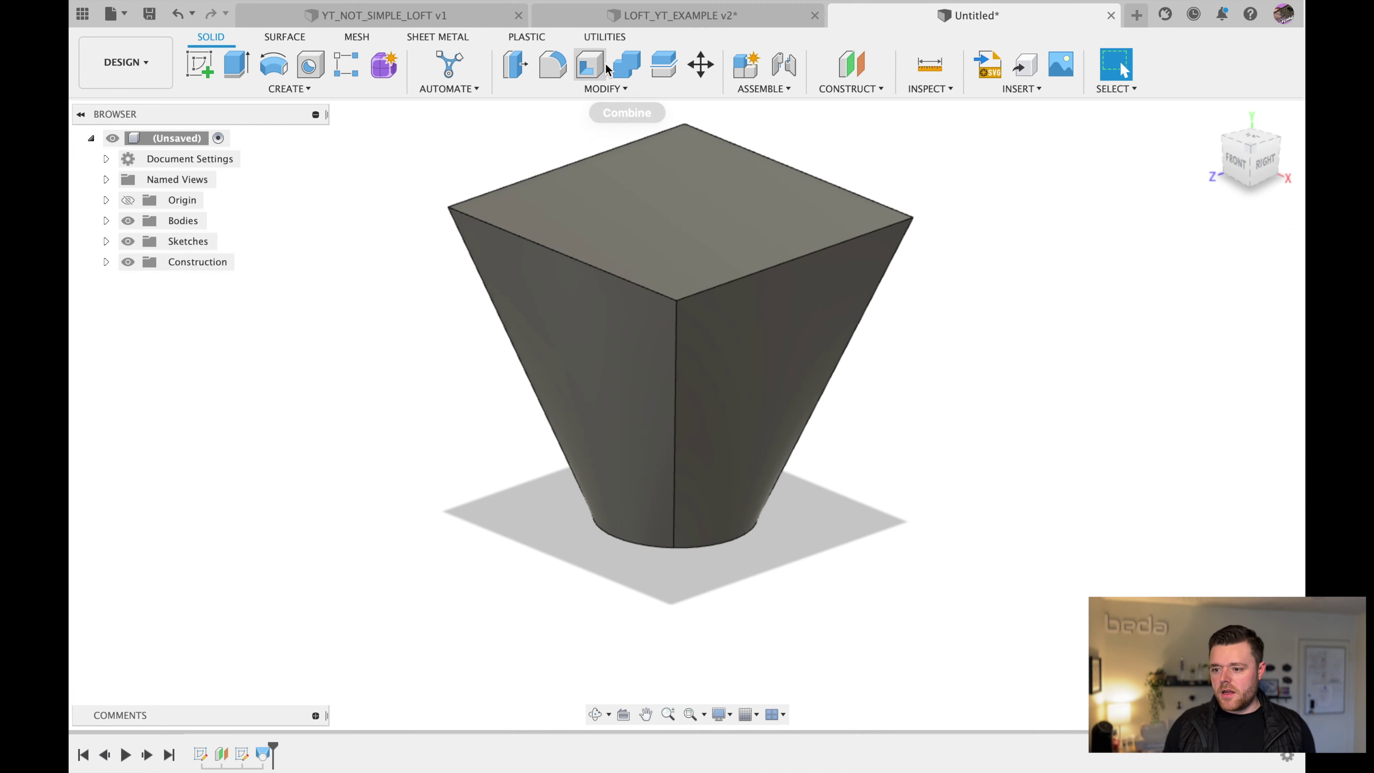
- Shell the lofted vase from its top square face with an inside thickness of 2 mm
left_click(590, 64)
left_click(665, 193)
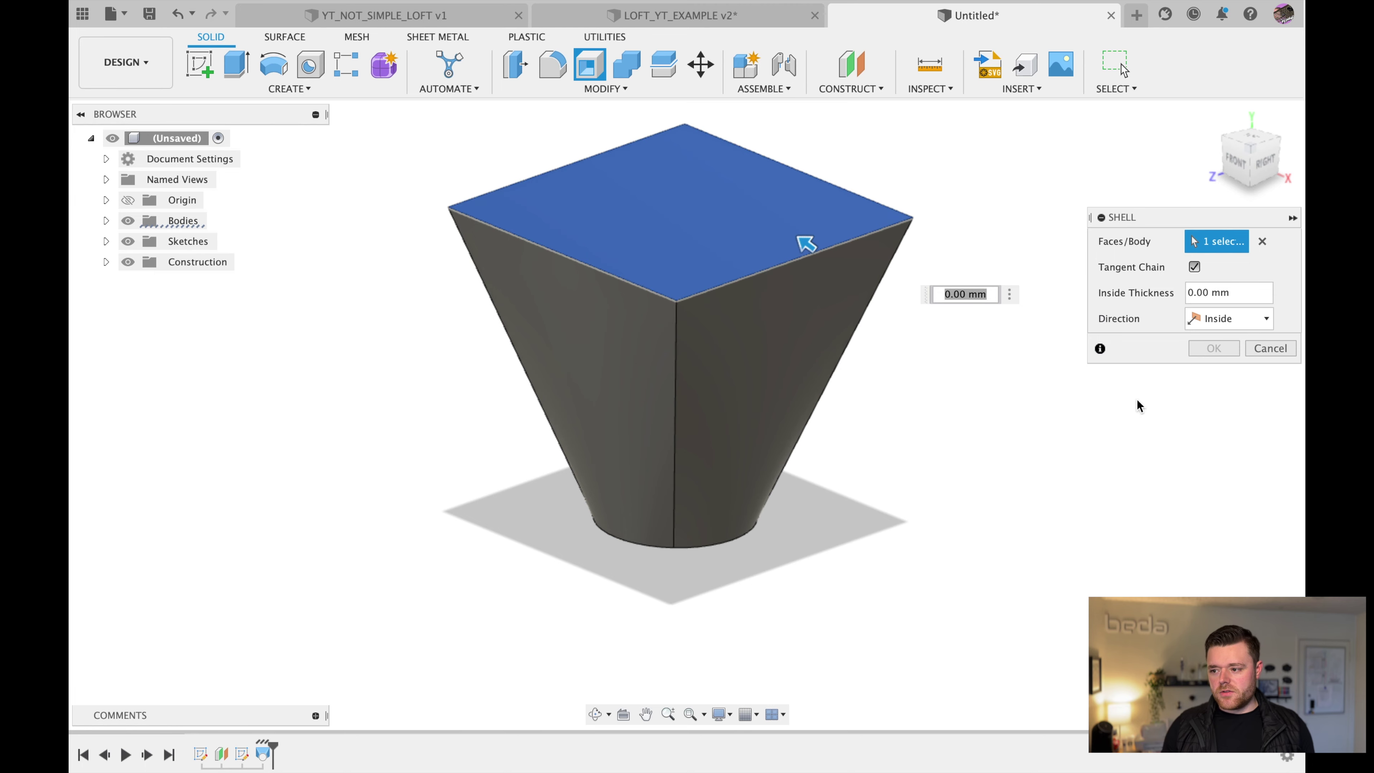
type("2")
left_click(1216, 347)
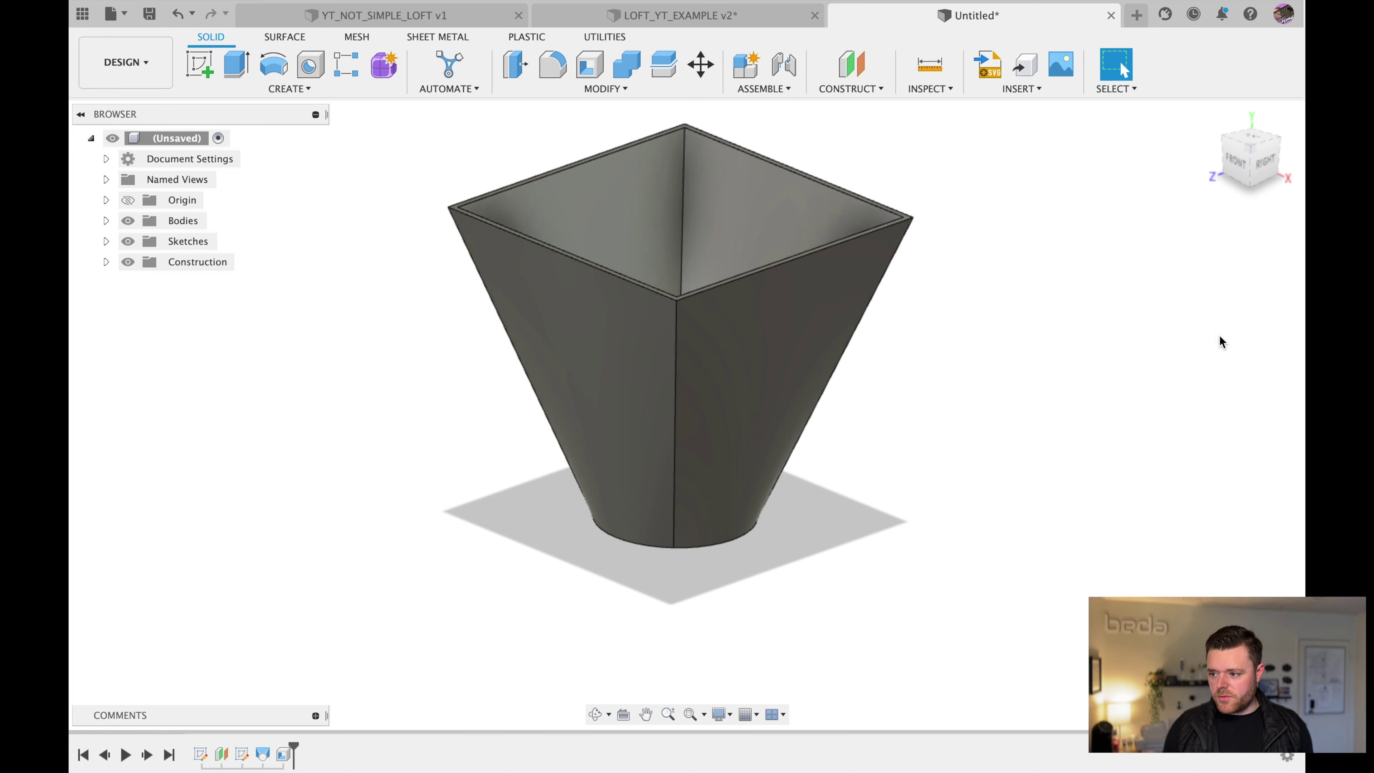
scroll(758, 603, "down", 3)
middle_click_drag(736, 548, 773, 393, "shift")
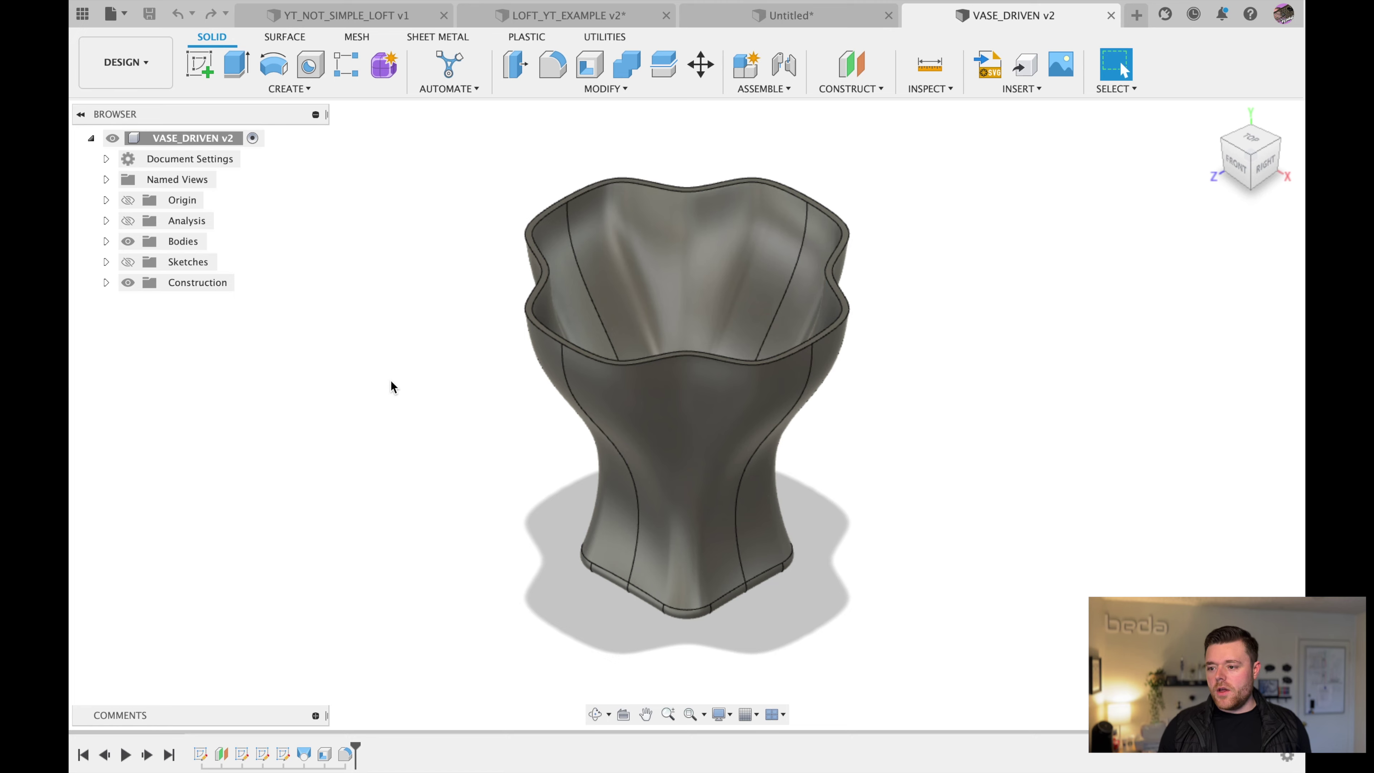
- Create a new design and save it as SPLINE_LOFT_1 in the LOFT folder of Youtube Project Folder
middle_click_drag(559, 476, 613, 327, "shift")
mouse_move(669, 610)
middle_mouse_down("shift")
mouse_move(674, 595)
mouse_move(663, 626)
mouse_move(601, 626)
mouse_move(629, 601)
mouse_move(654, 606)
middle_mouse_up("shift")
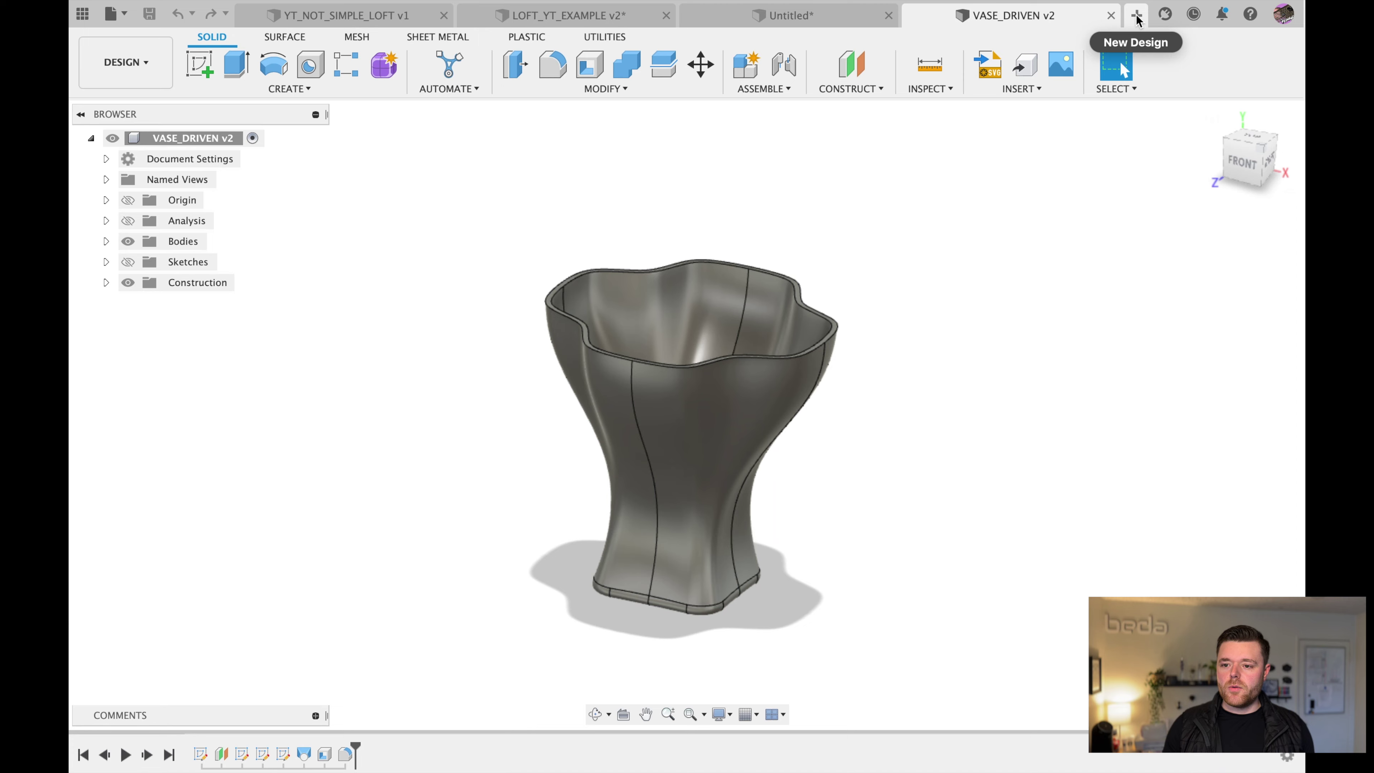
left_click(1137, 18)
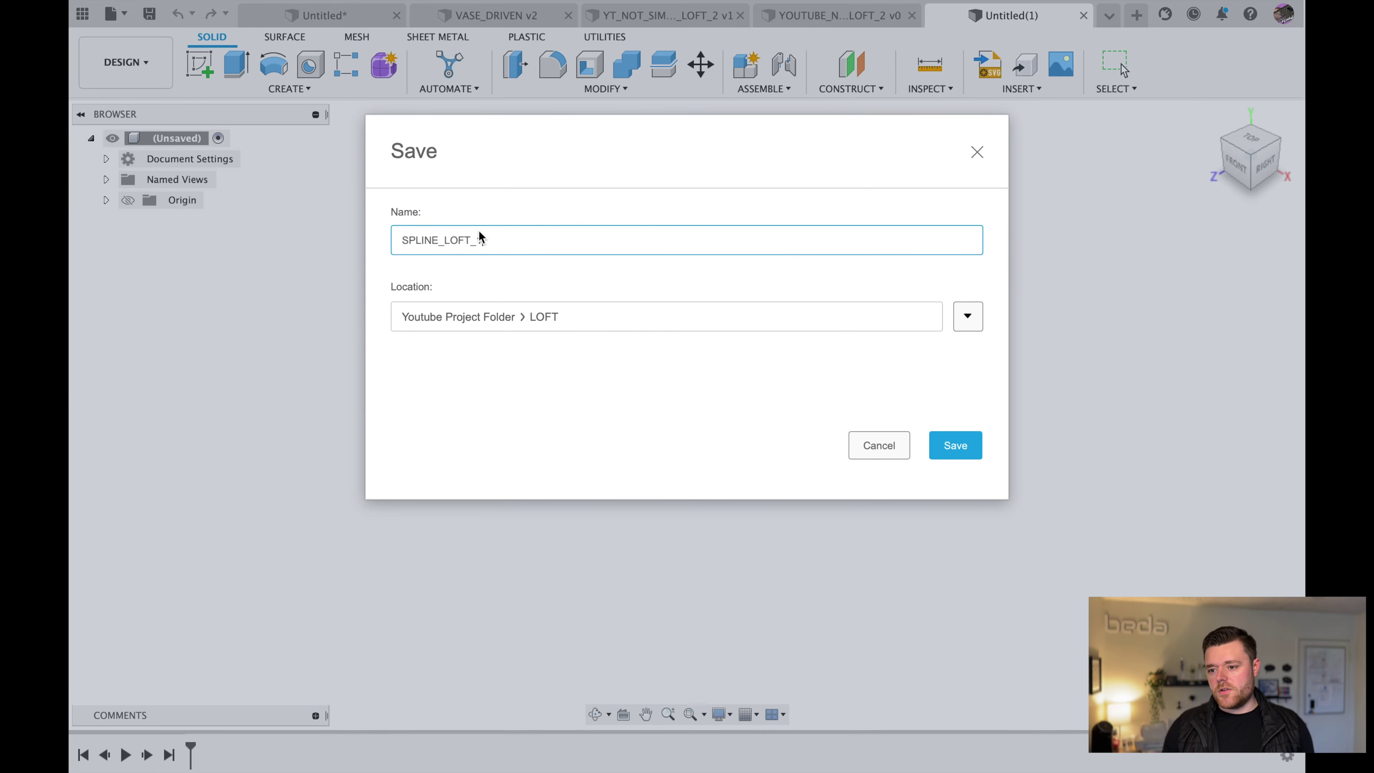
key("Return")
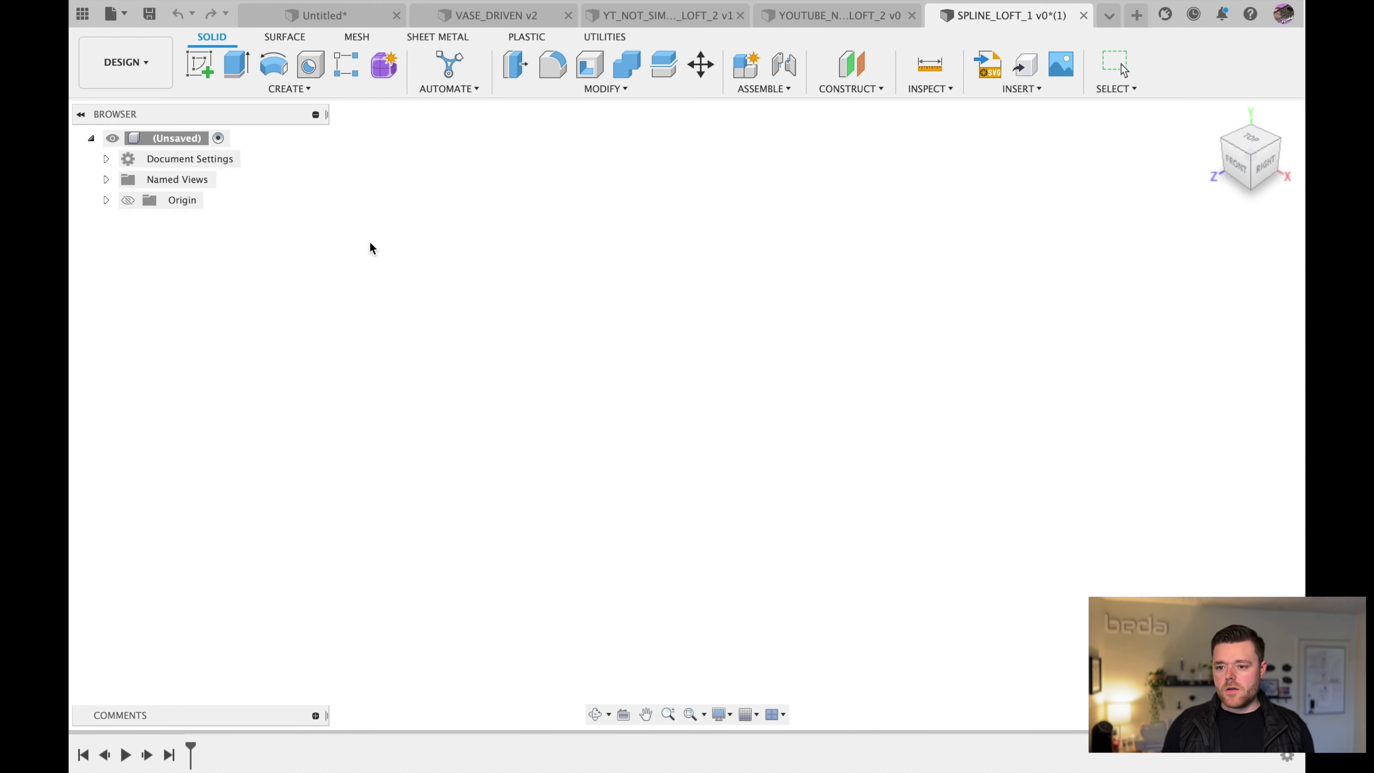
- Start a sketch on the horizontal origin plane and draw a center rectangle about 90 by 57 mm around the origin
left_click(199, 64)
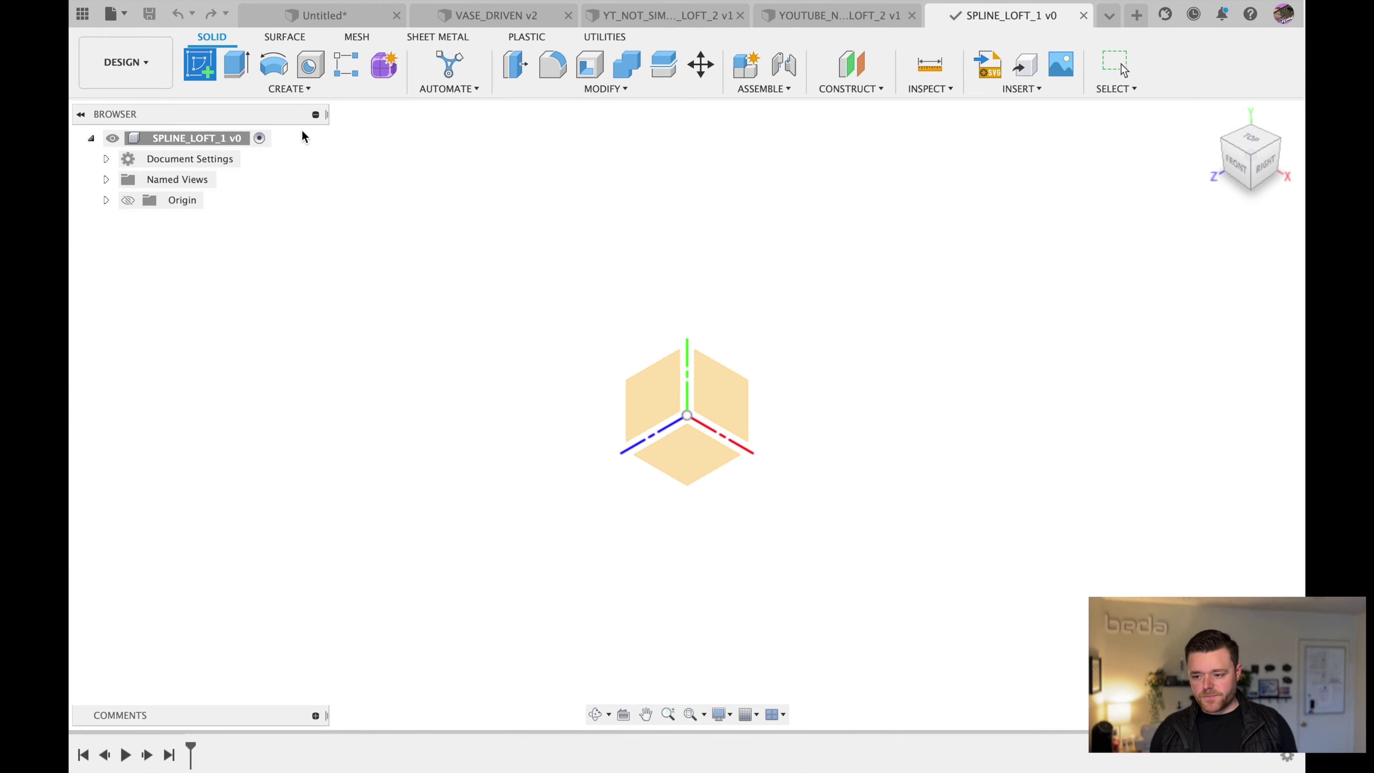
left_click(688, 470)
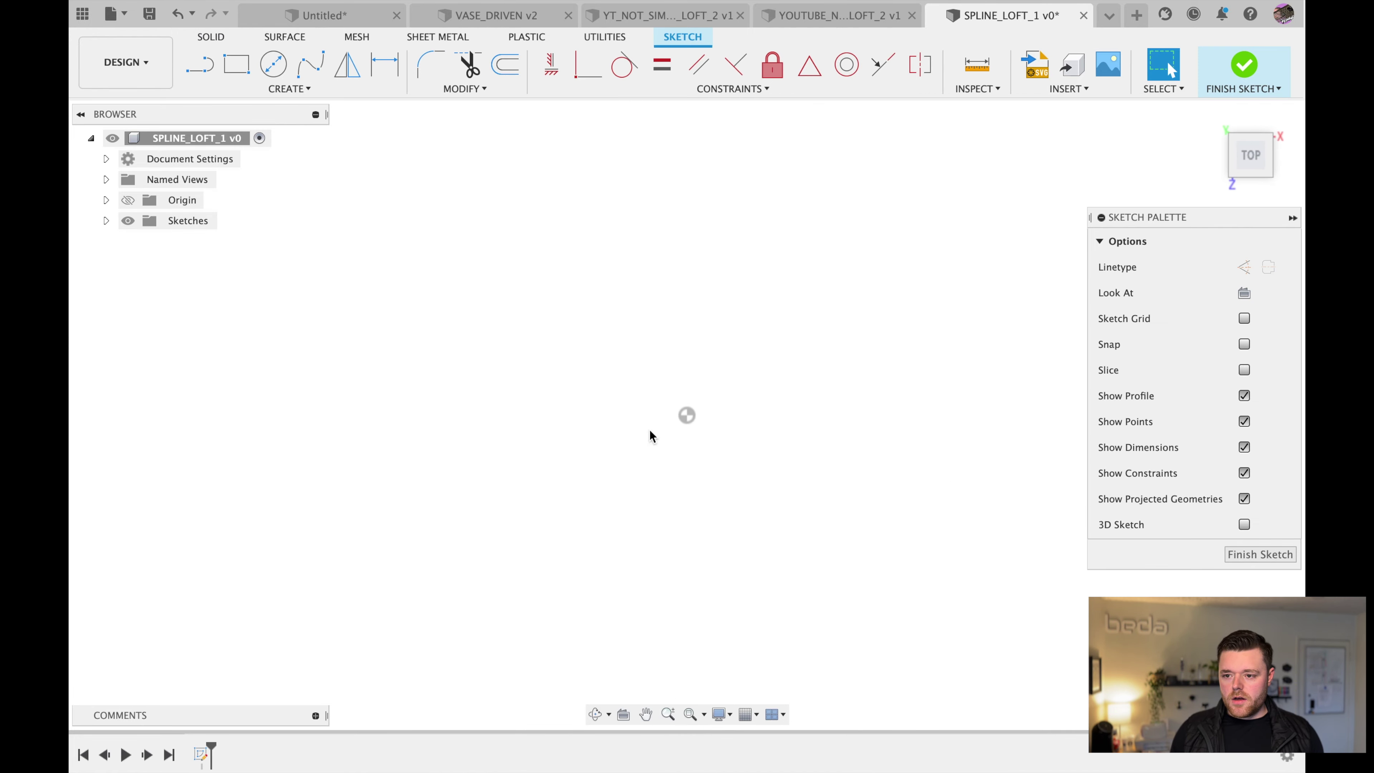
left_click(301, 90)
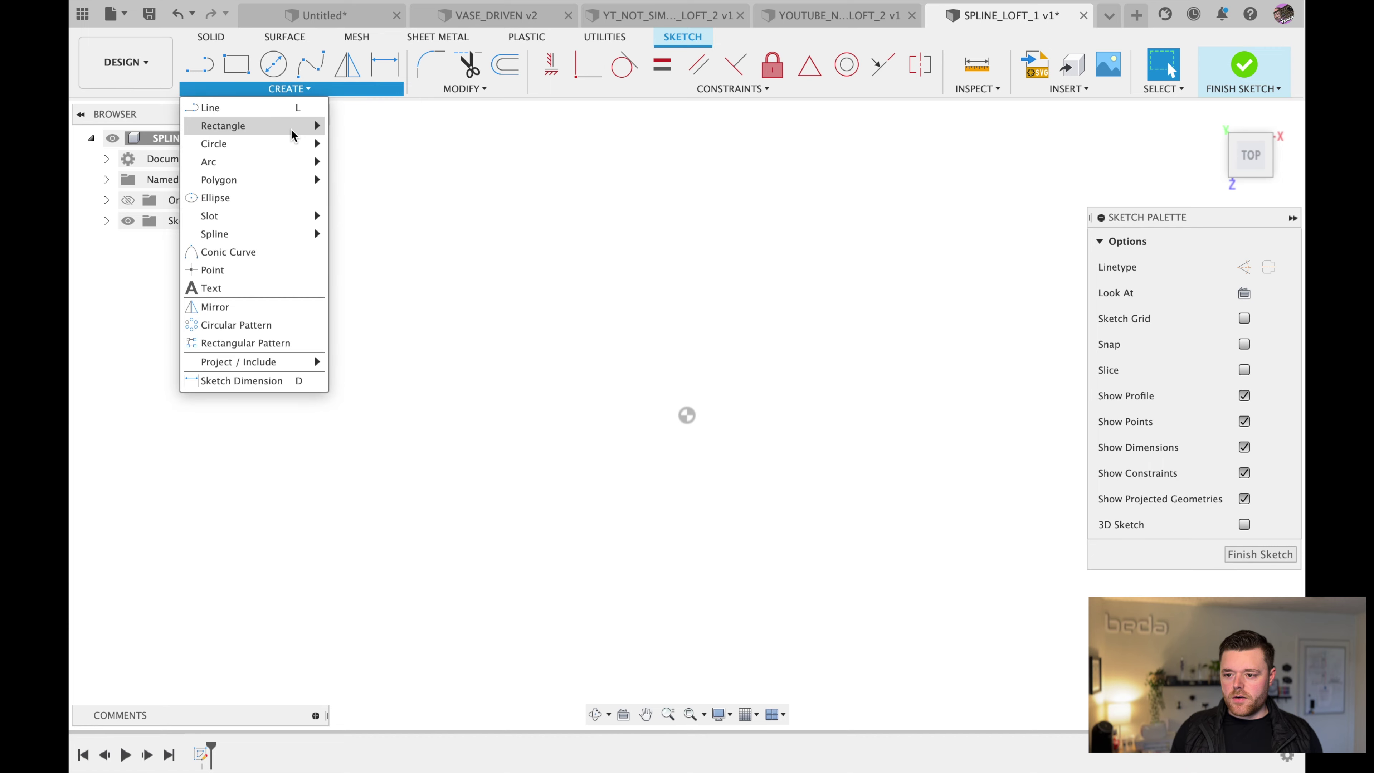
mouse_move(292, 135)
left_click(367, 158)
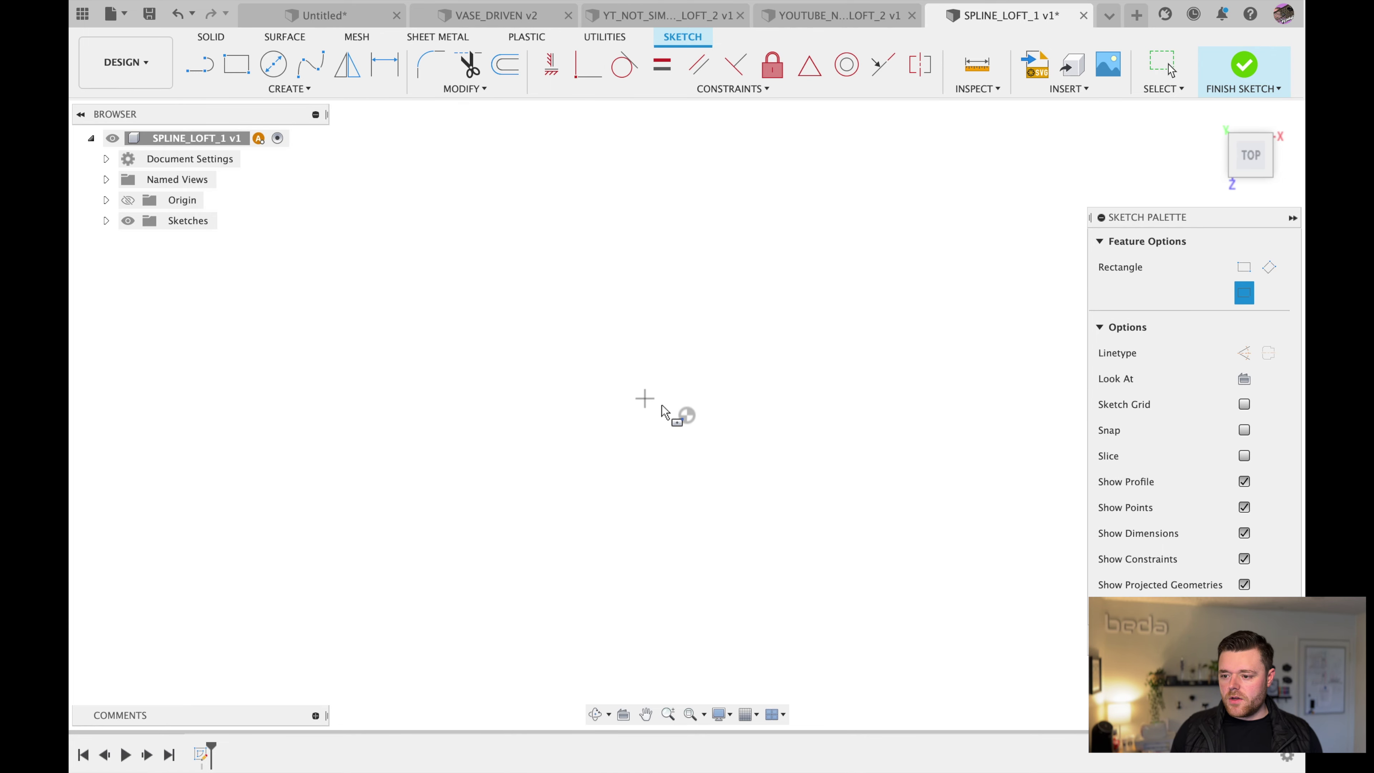
left_click(687, 415)
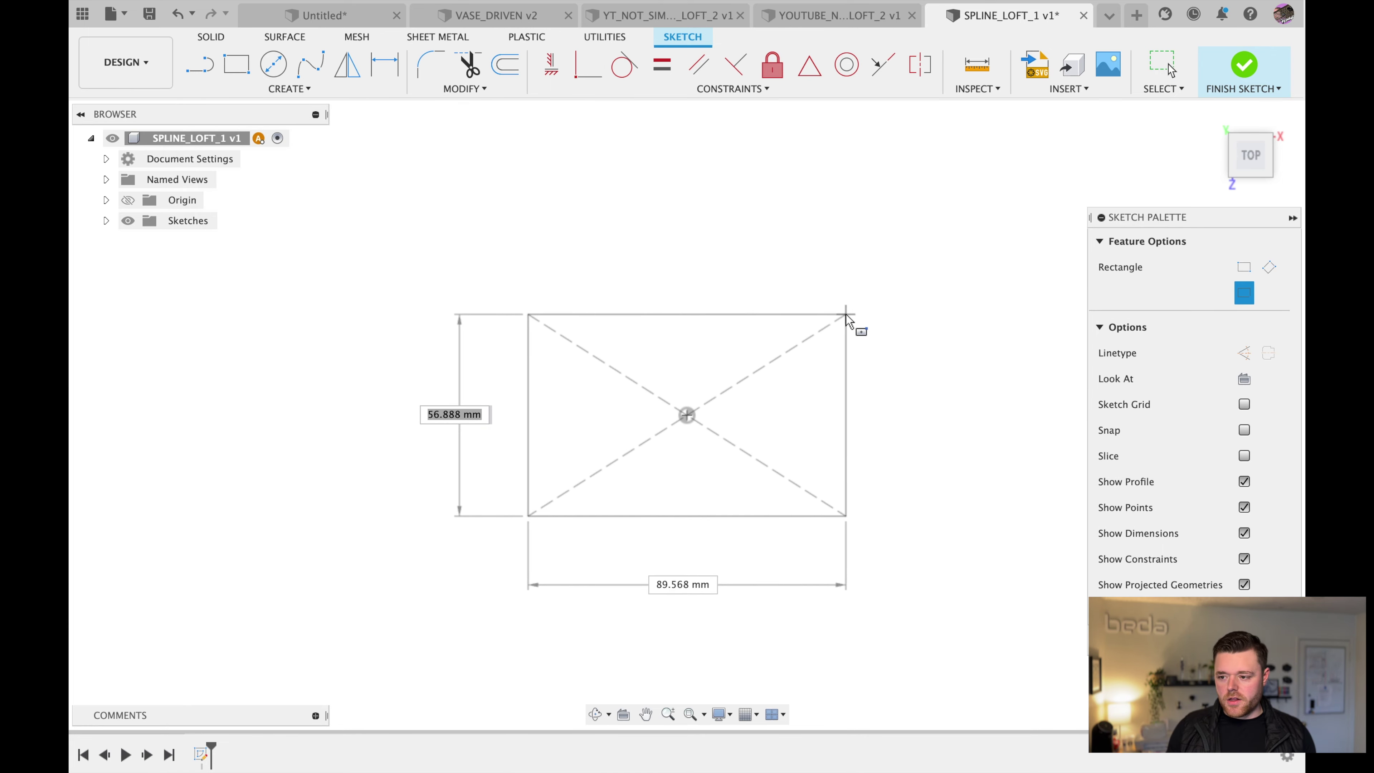
left_click(846, 315)
key("Escape")
- Dimension the rectangle's width and height to 50 mm each and finish the sketch
key("d")
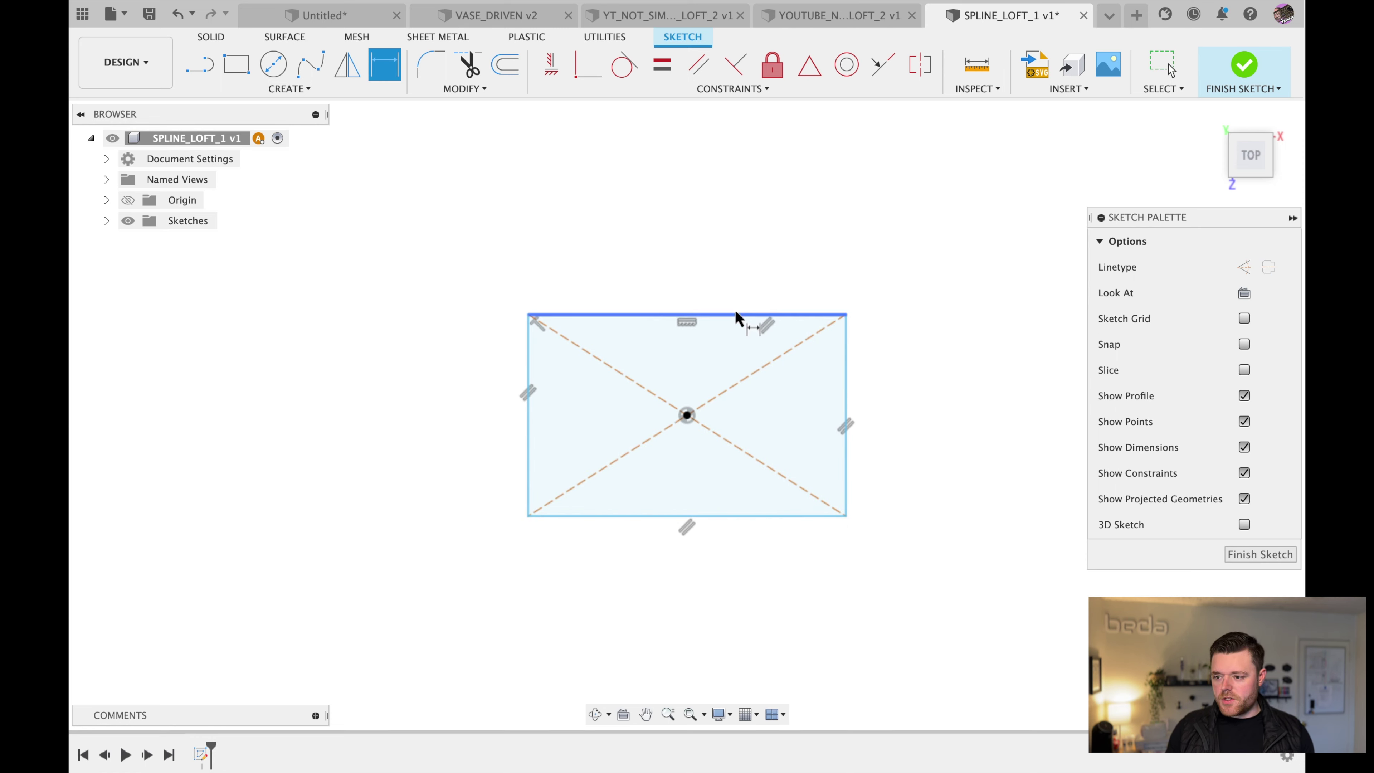
left_click(736, 314)
left_click(737, 281)
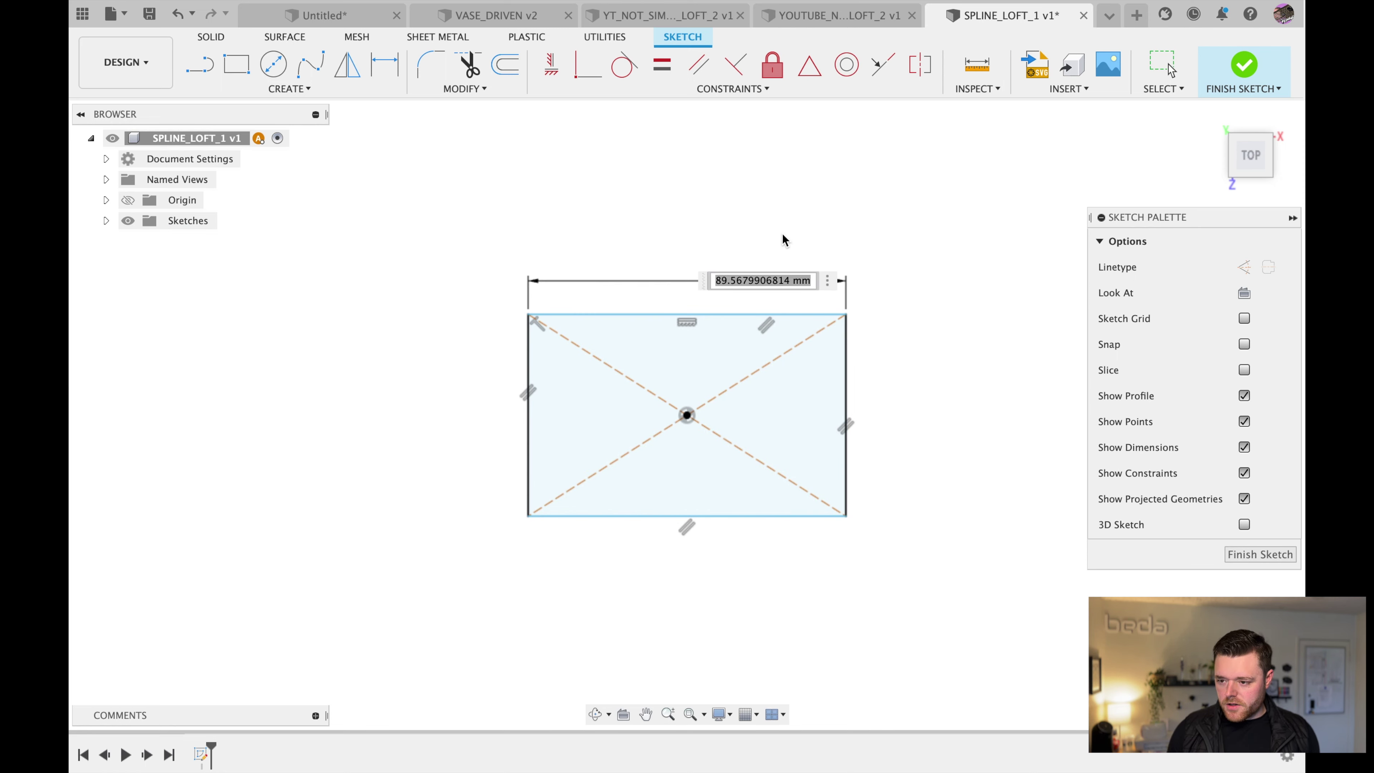
type("50")
key("Return")
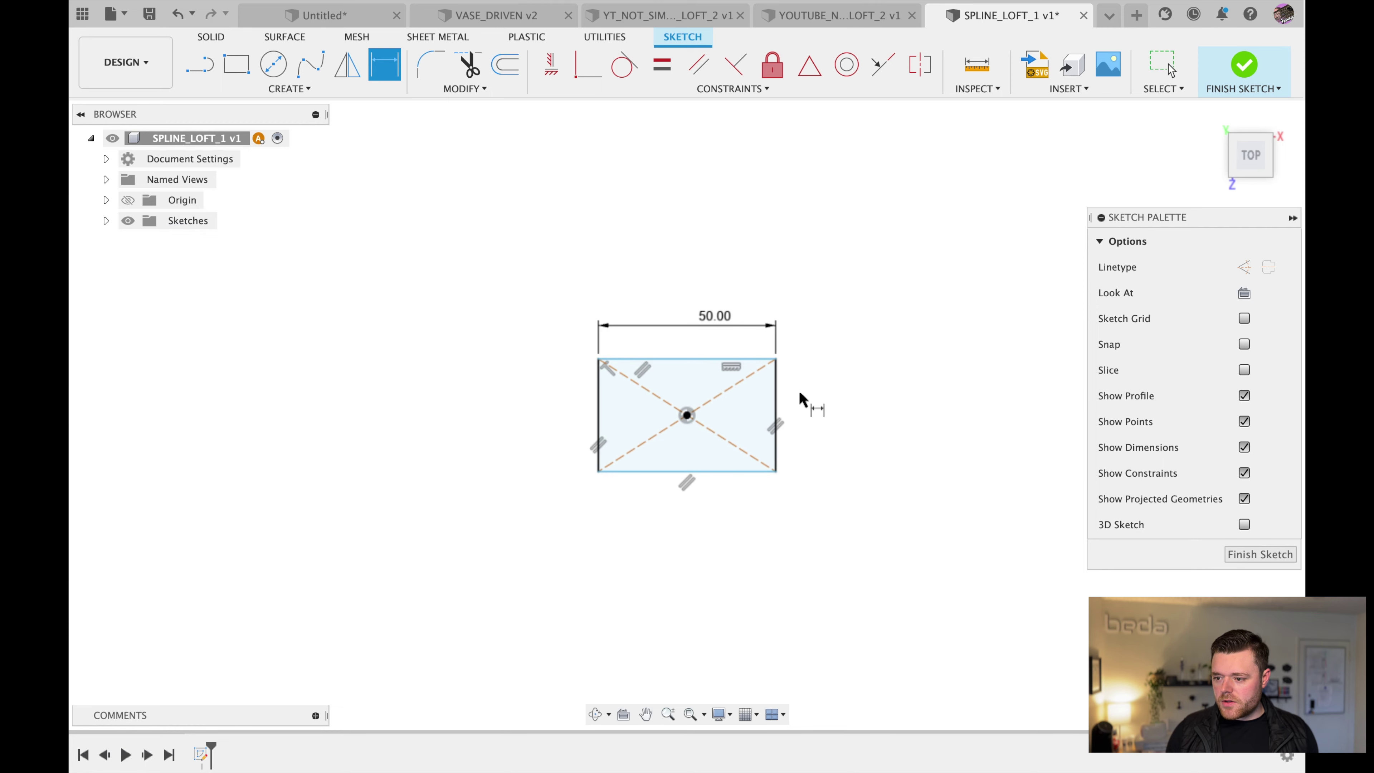
left_click(779, 391)
left_click(805, 406)
type("40")
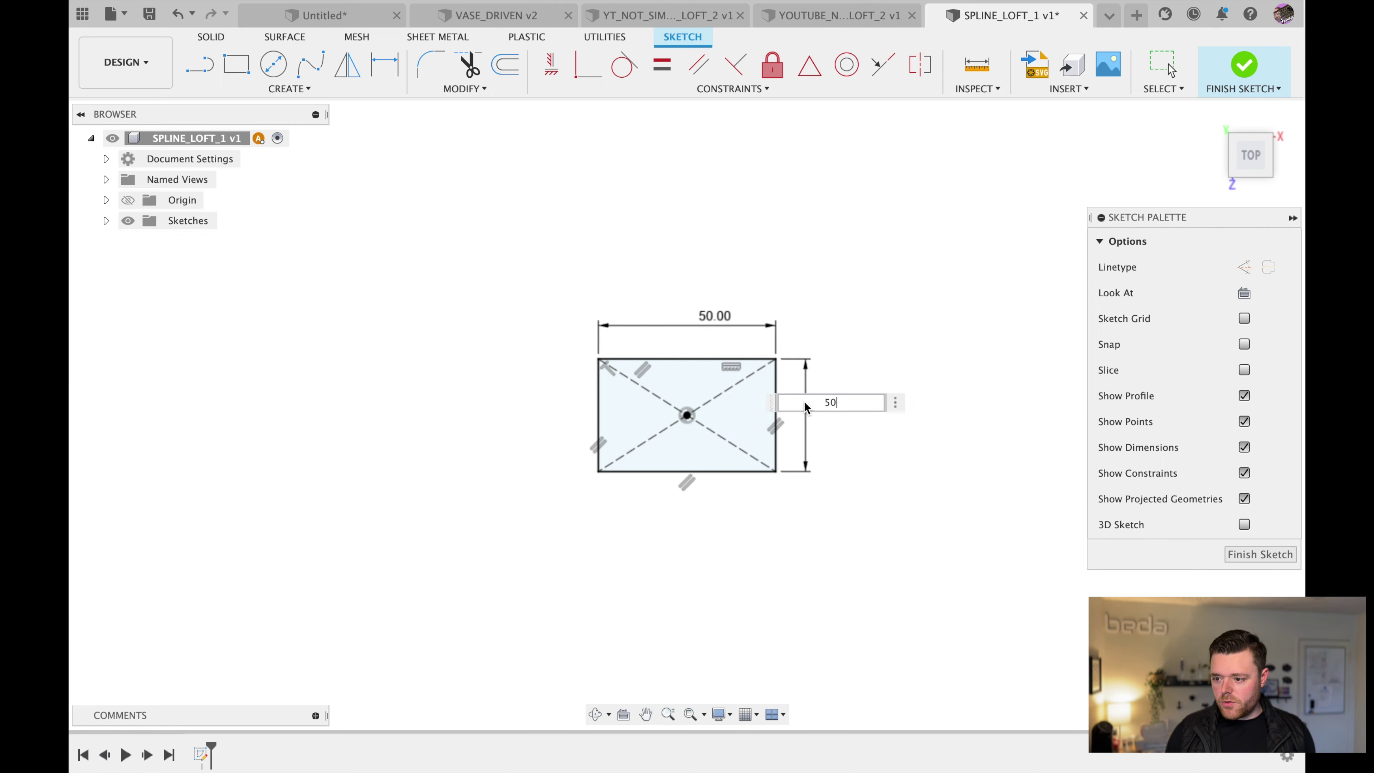
key("Return")
type("50")
key("Return")
key("Escape")
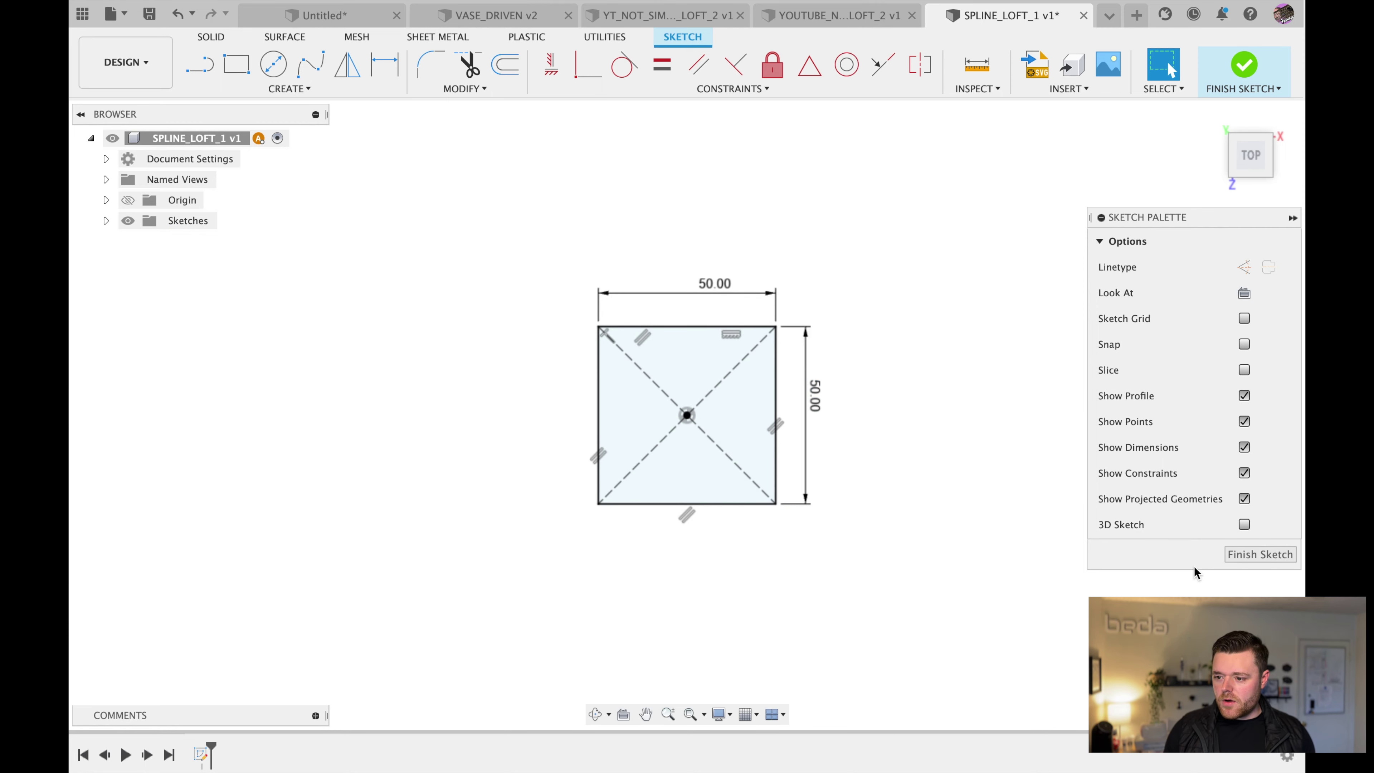
left_click(1257, 563)
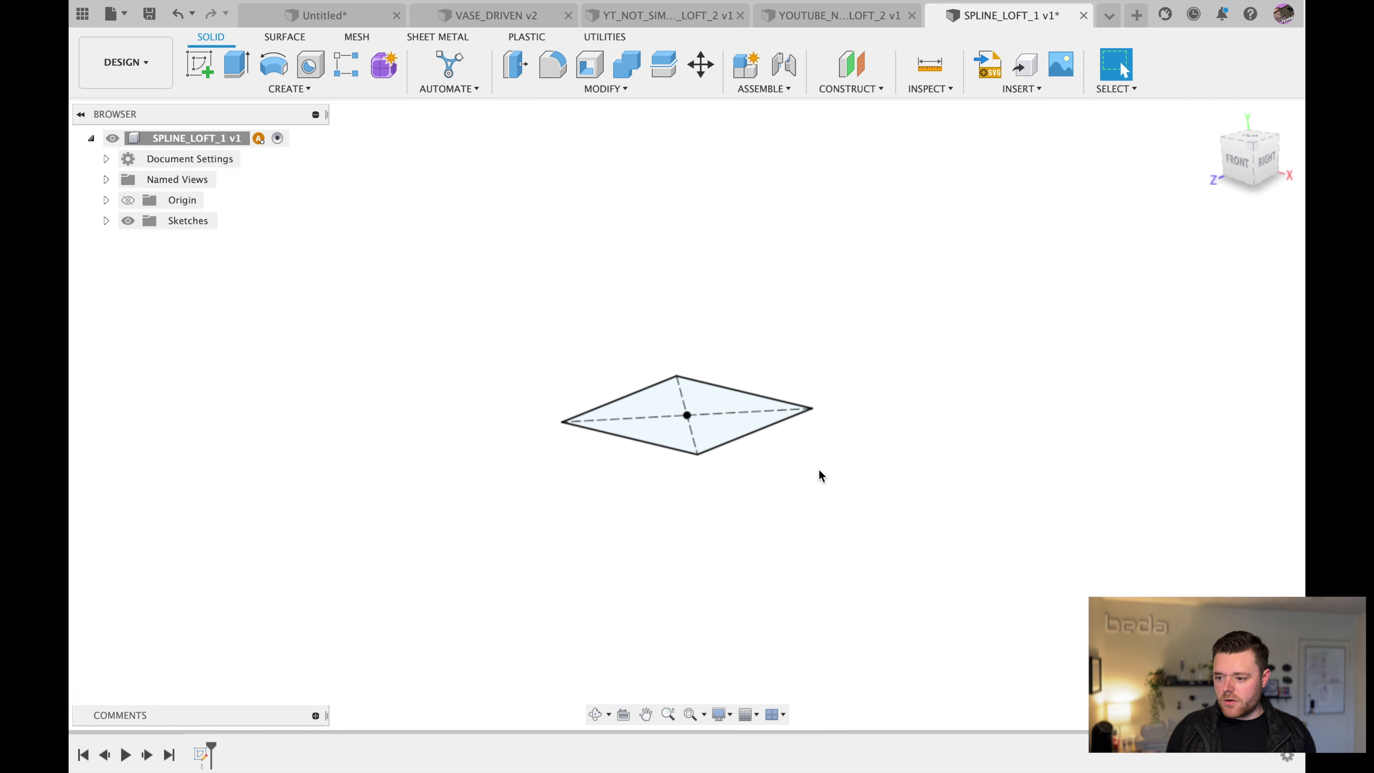
- Create a construction plane offset 100 mm above the horizontal origin plane
left_click(852, 76)
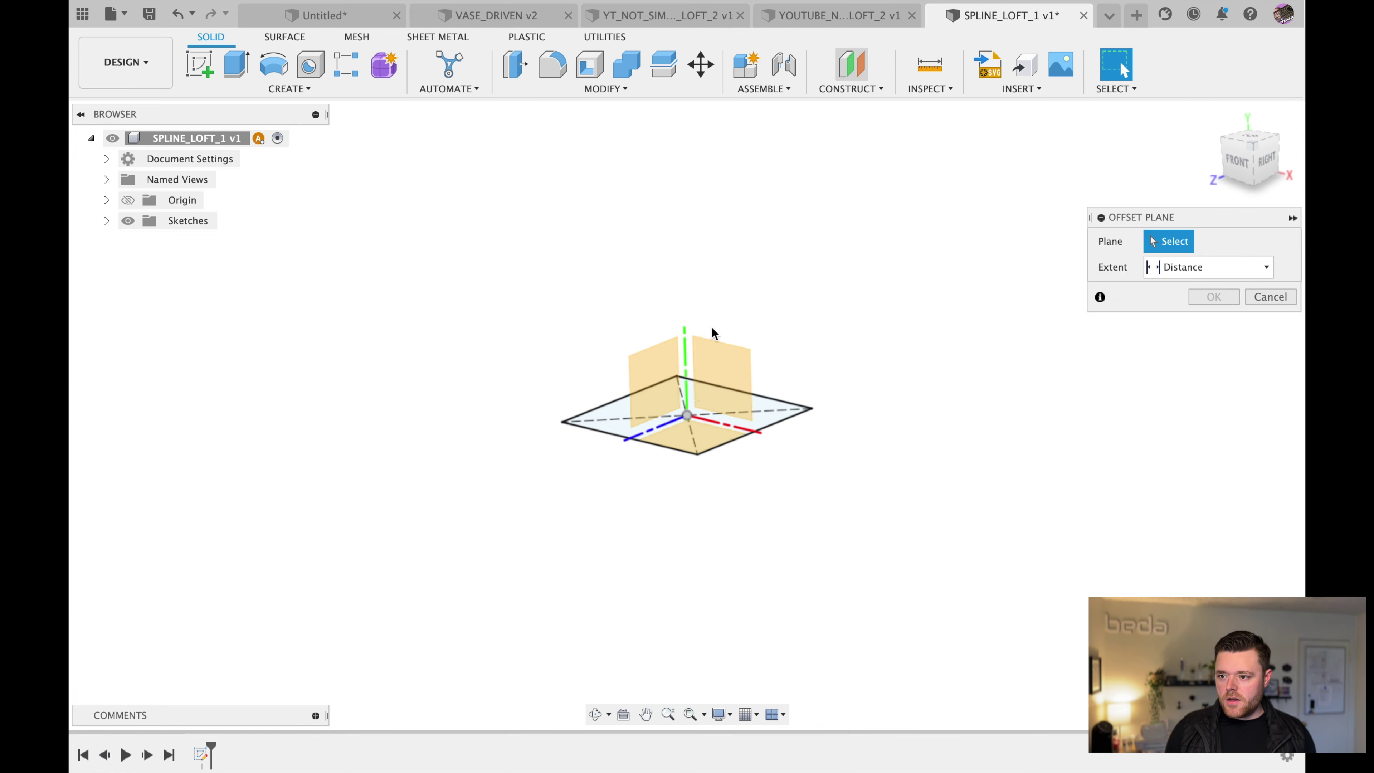
left_click(686, 445)
type("100")
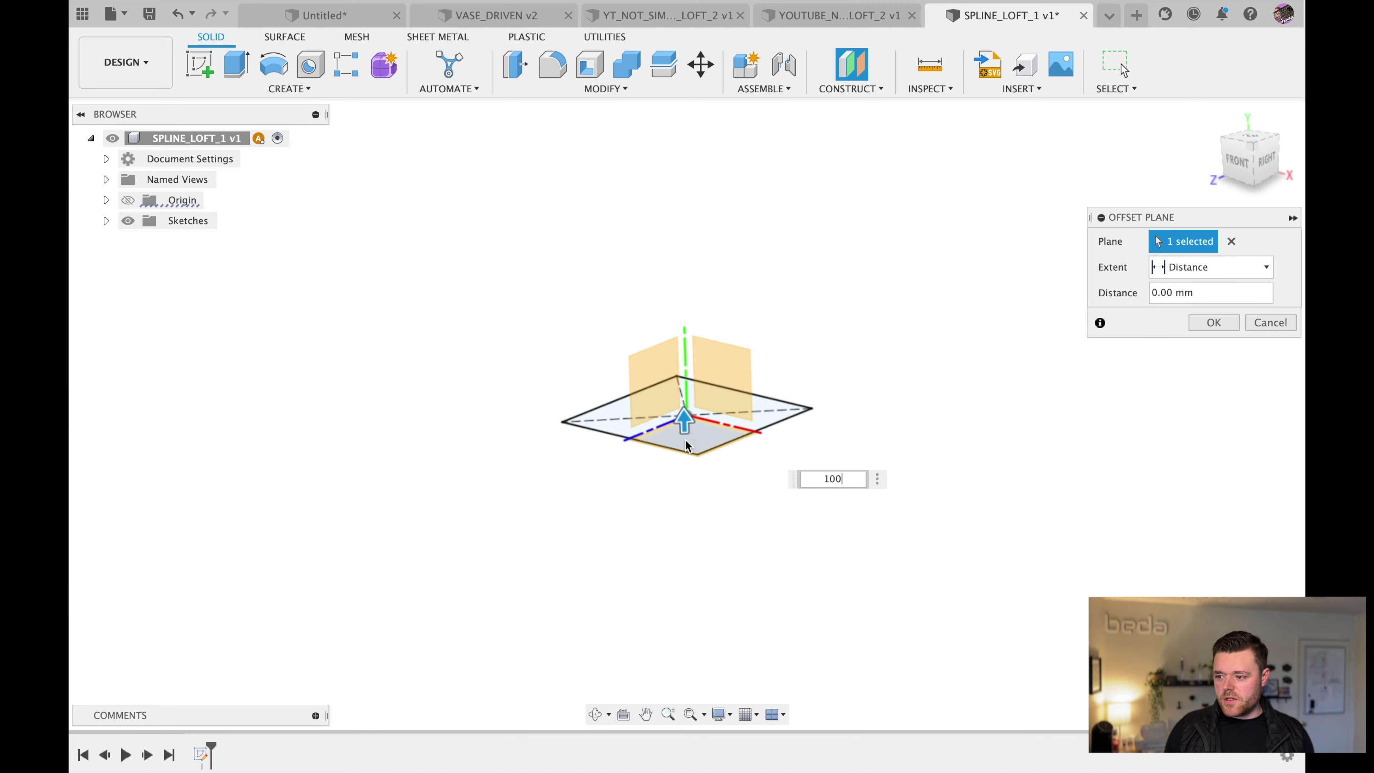
key("Return")
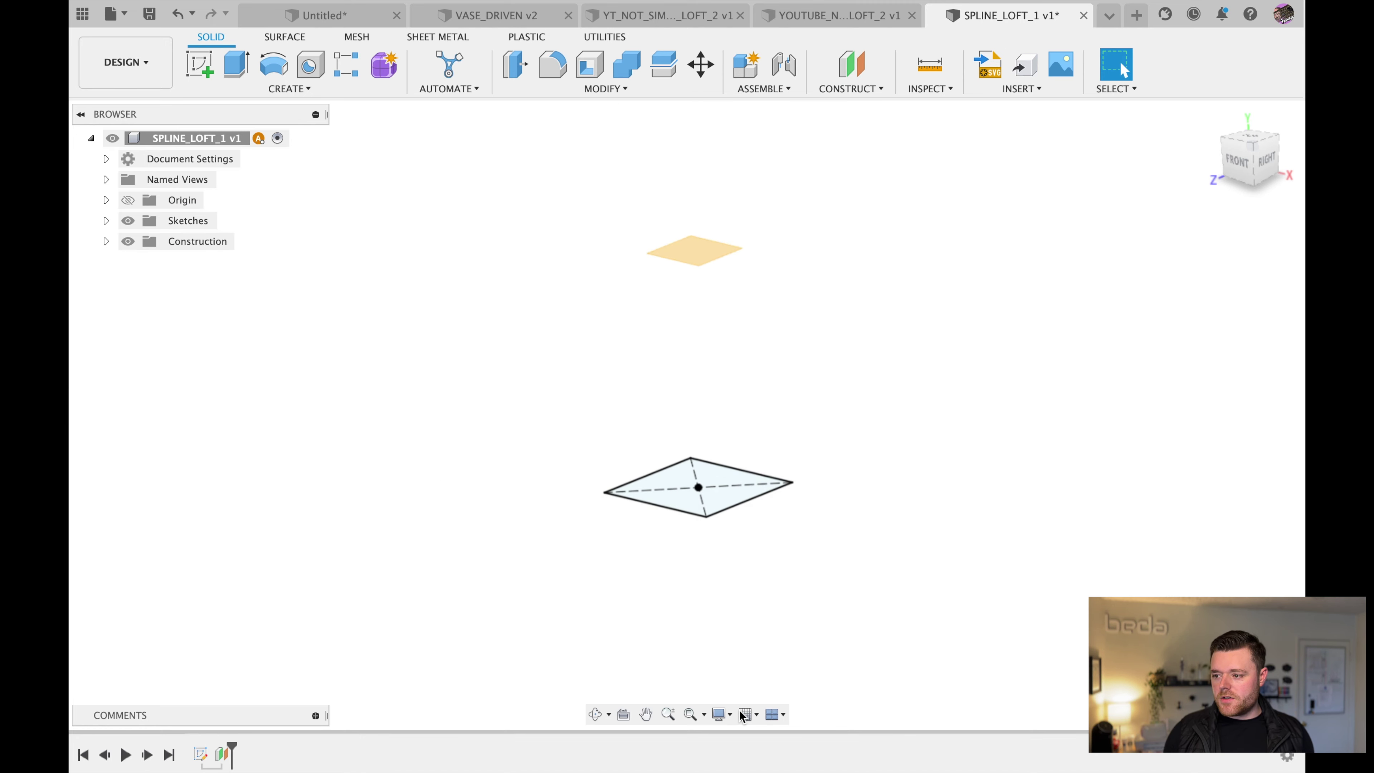
- Start a sketch on the offset plane and draw a center-diameter circle about 102 mm across, centered on the origin
scroll(733, 273, "up", 3)
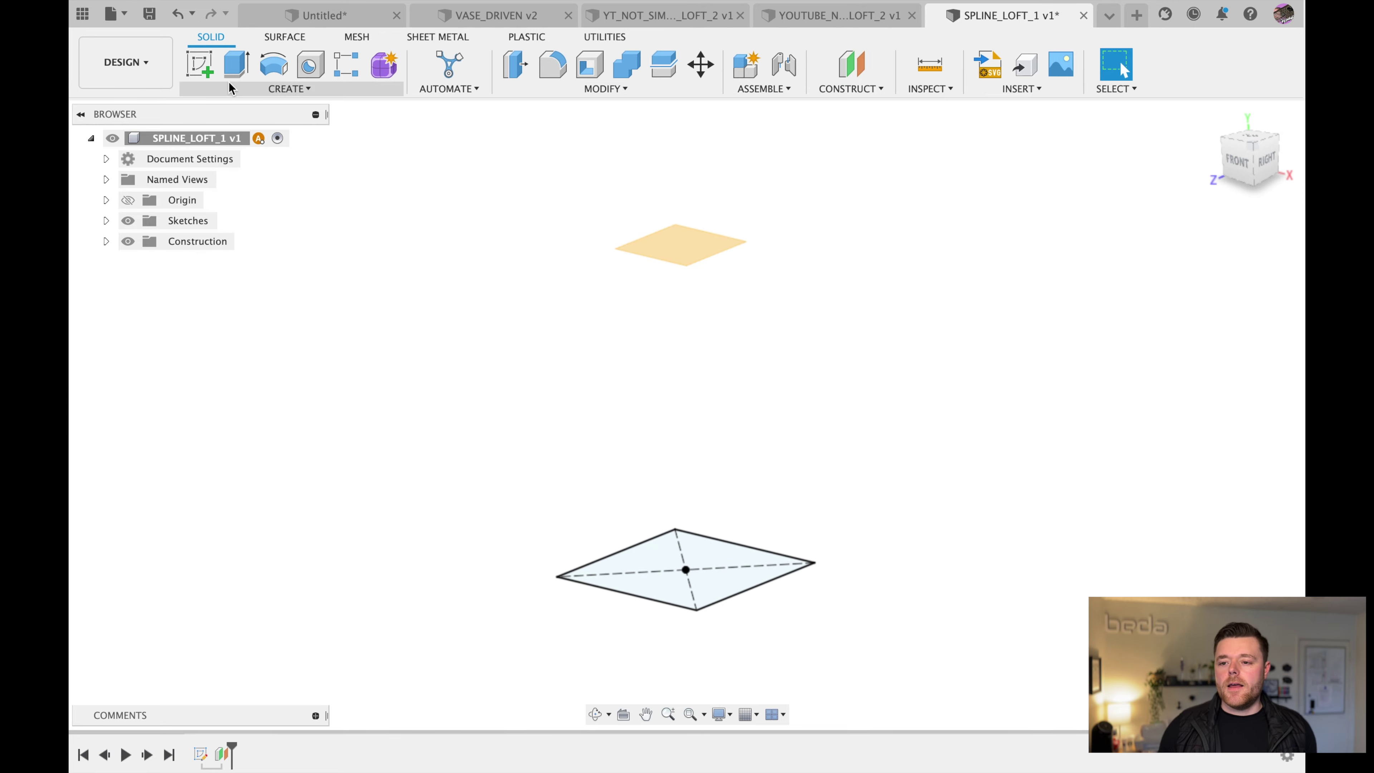
left_click(199, 65)
left_click(695, 248)
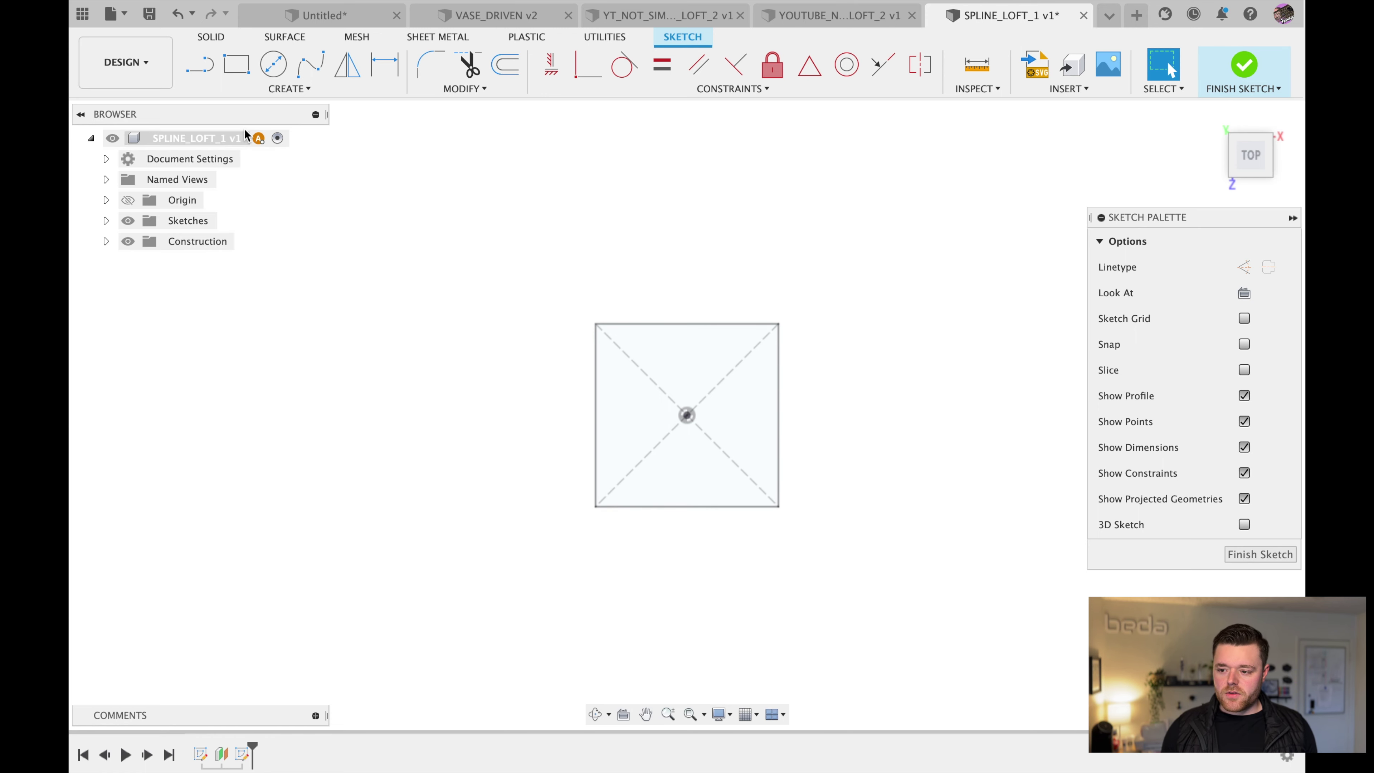
key("c")
left_click(688, 415)
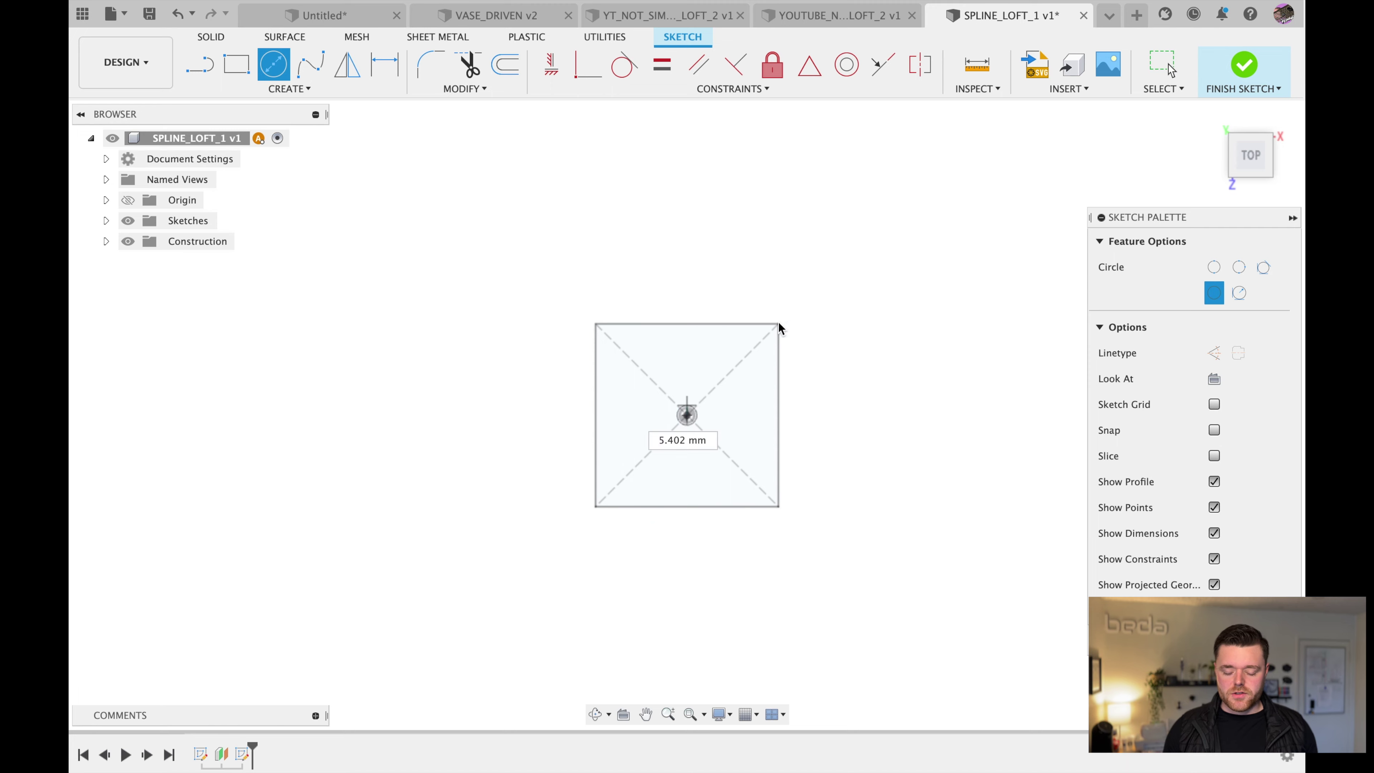
left_click(817, 287)
key("Escape")
- Dimension the circle's diameter to 150 mm
key("d")
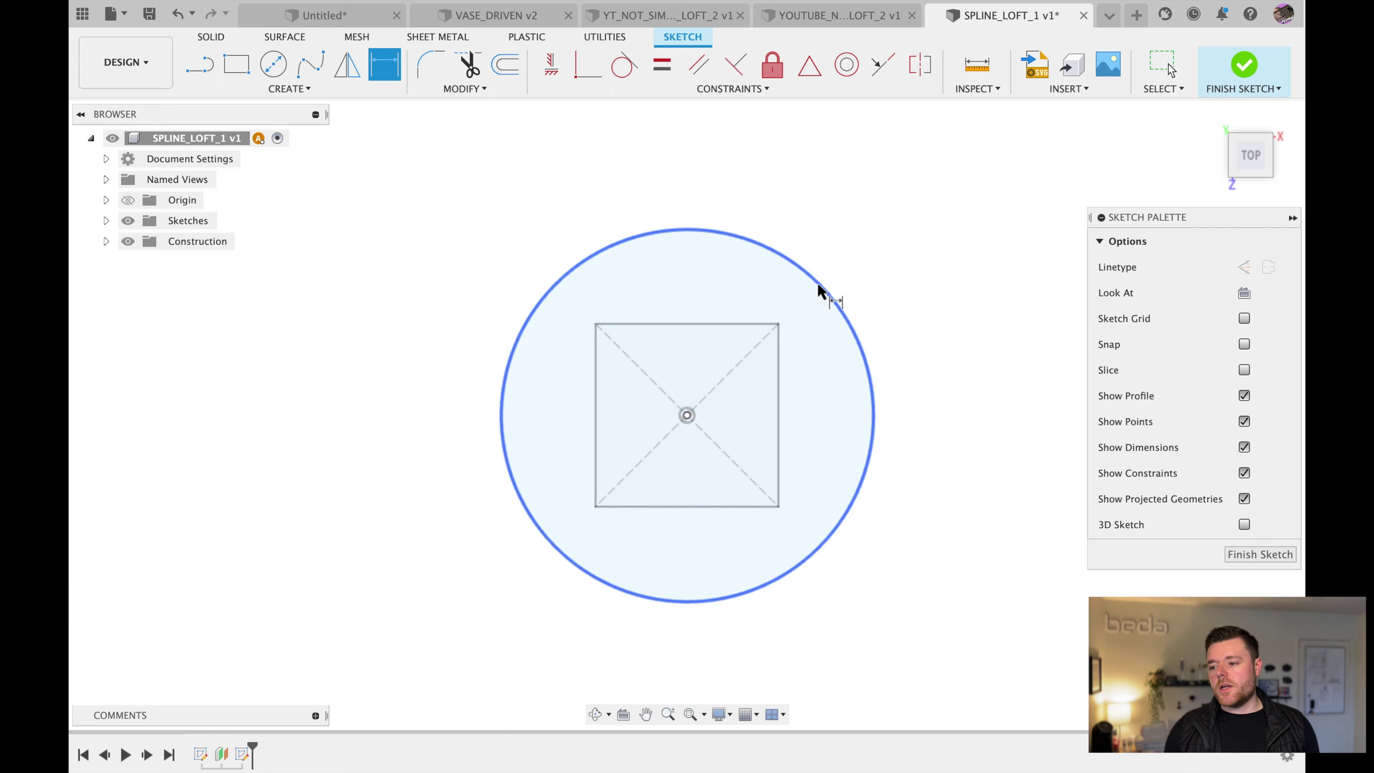
key("Escape")
key("d")
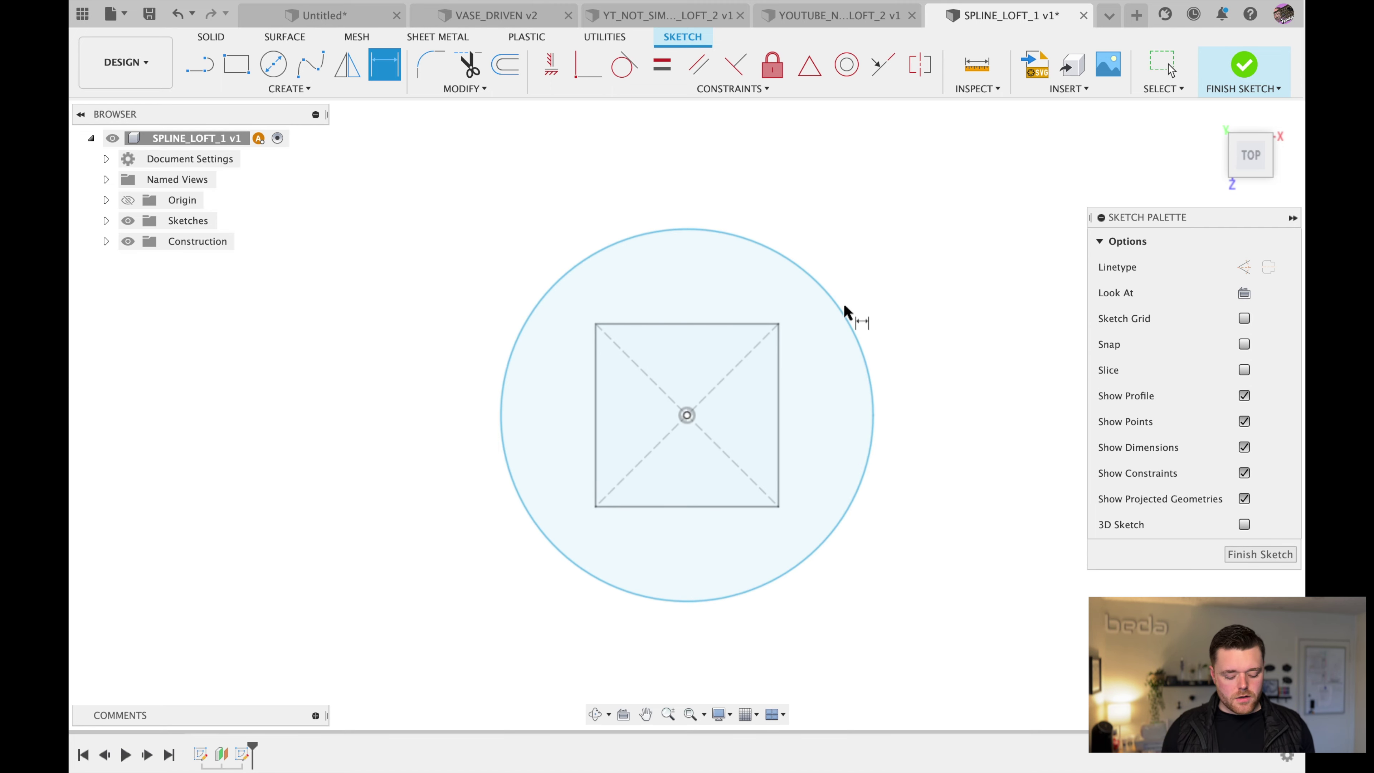
left_click(844, 310)
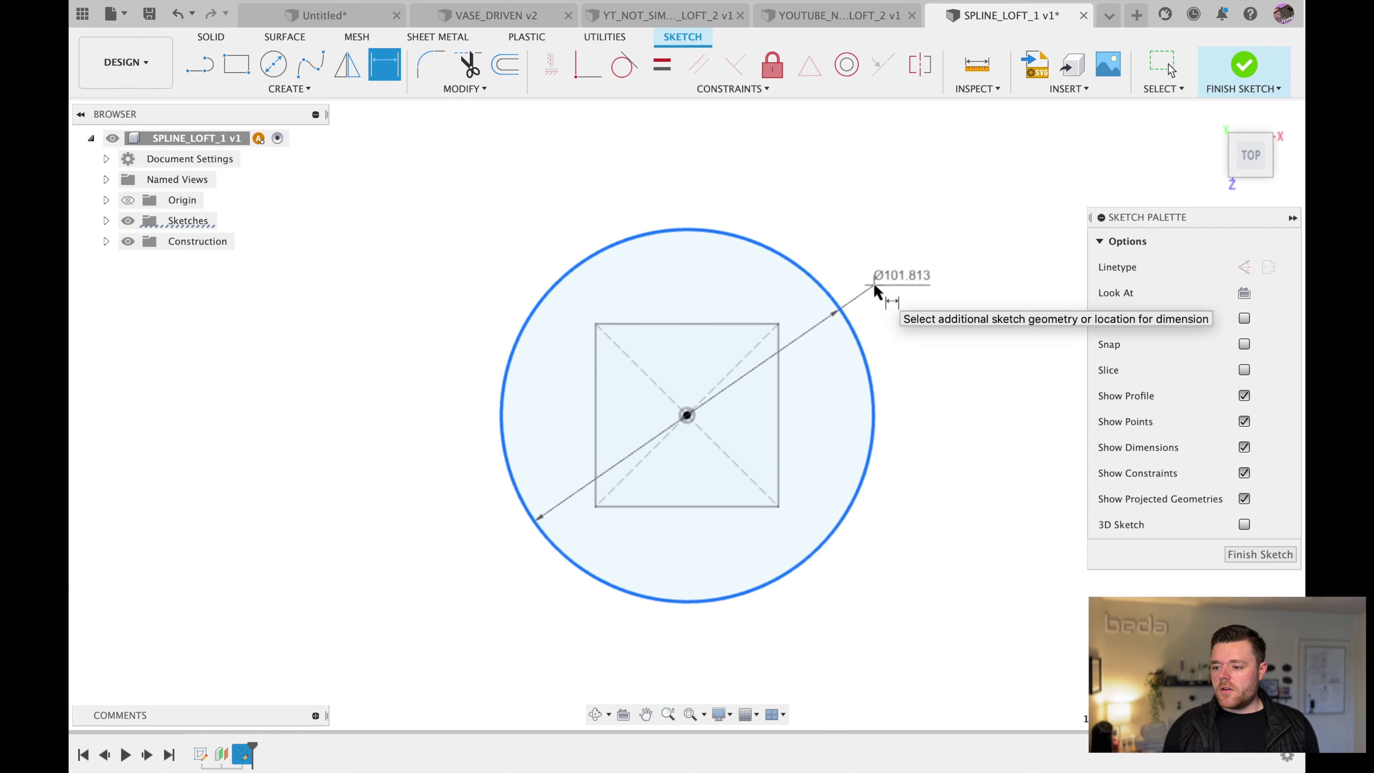
left_click(873, 282)
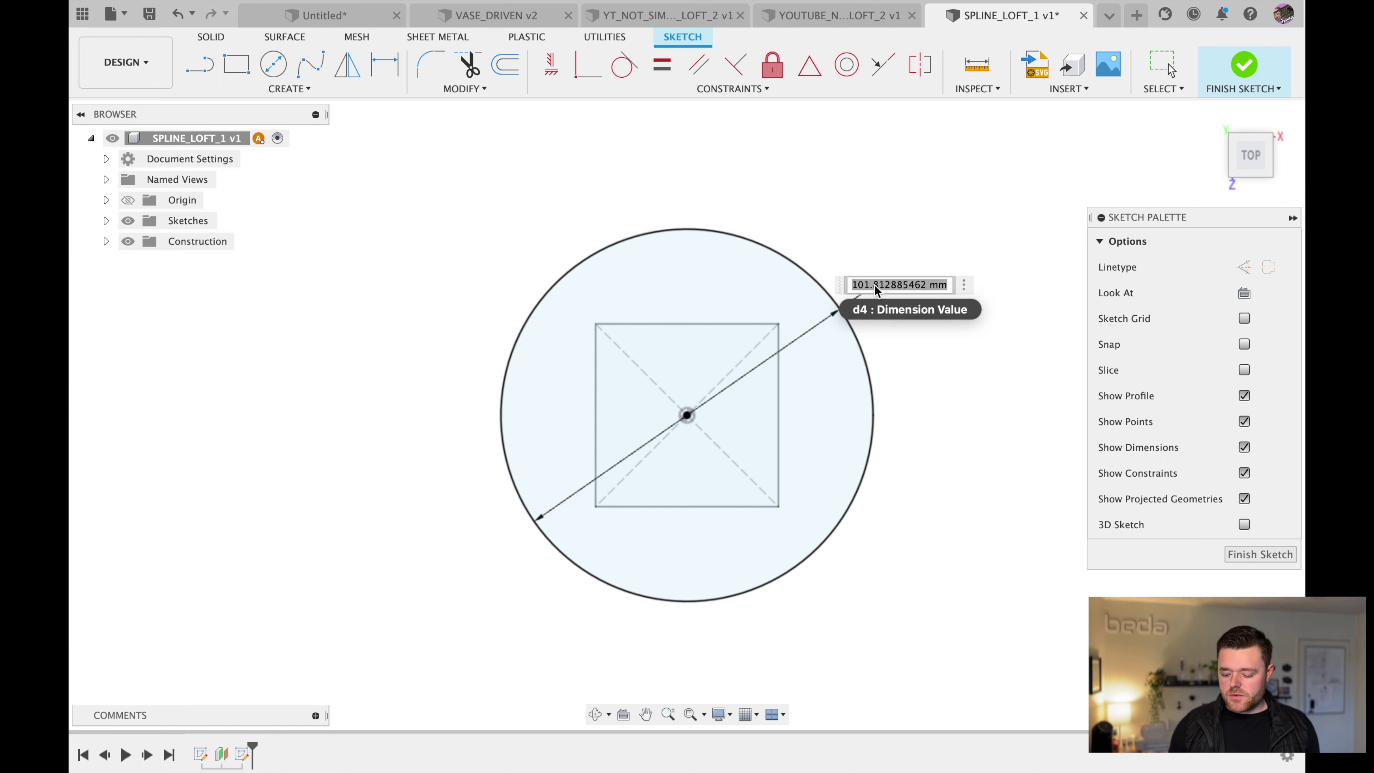
type("150")
key("Return")
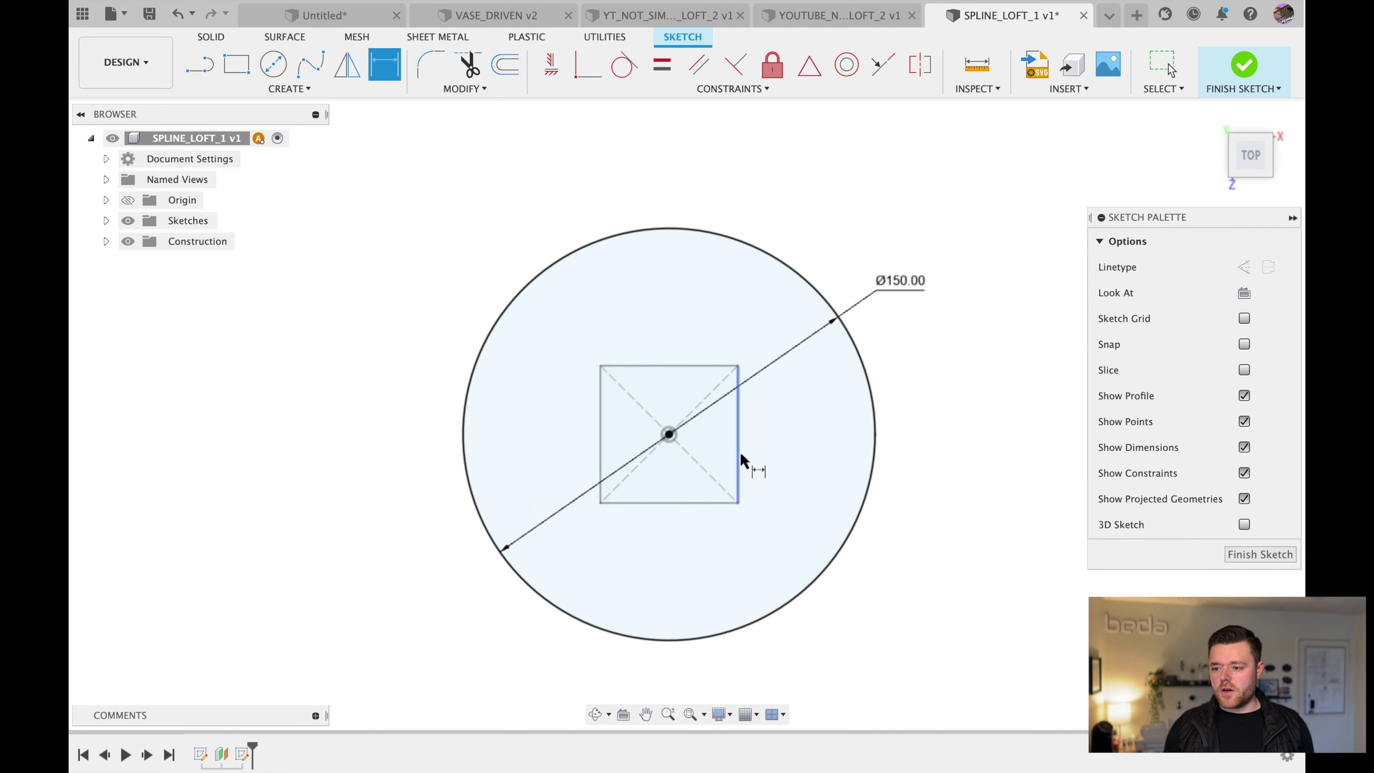
key("Escape")
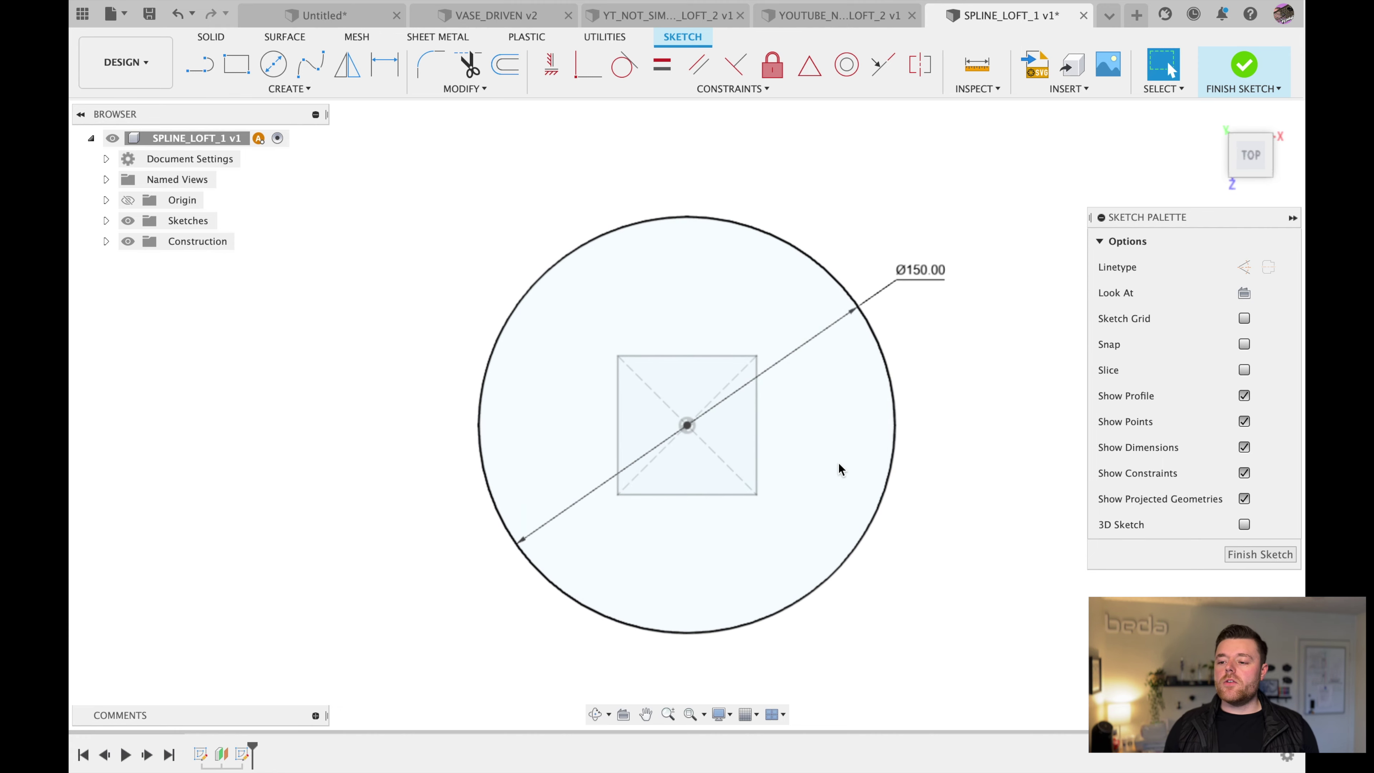
- Draw two lines about 87 mm long from the circle's center, one straight down and one horizontally to the right
key("l")
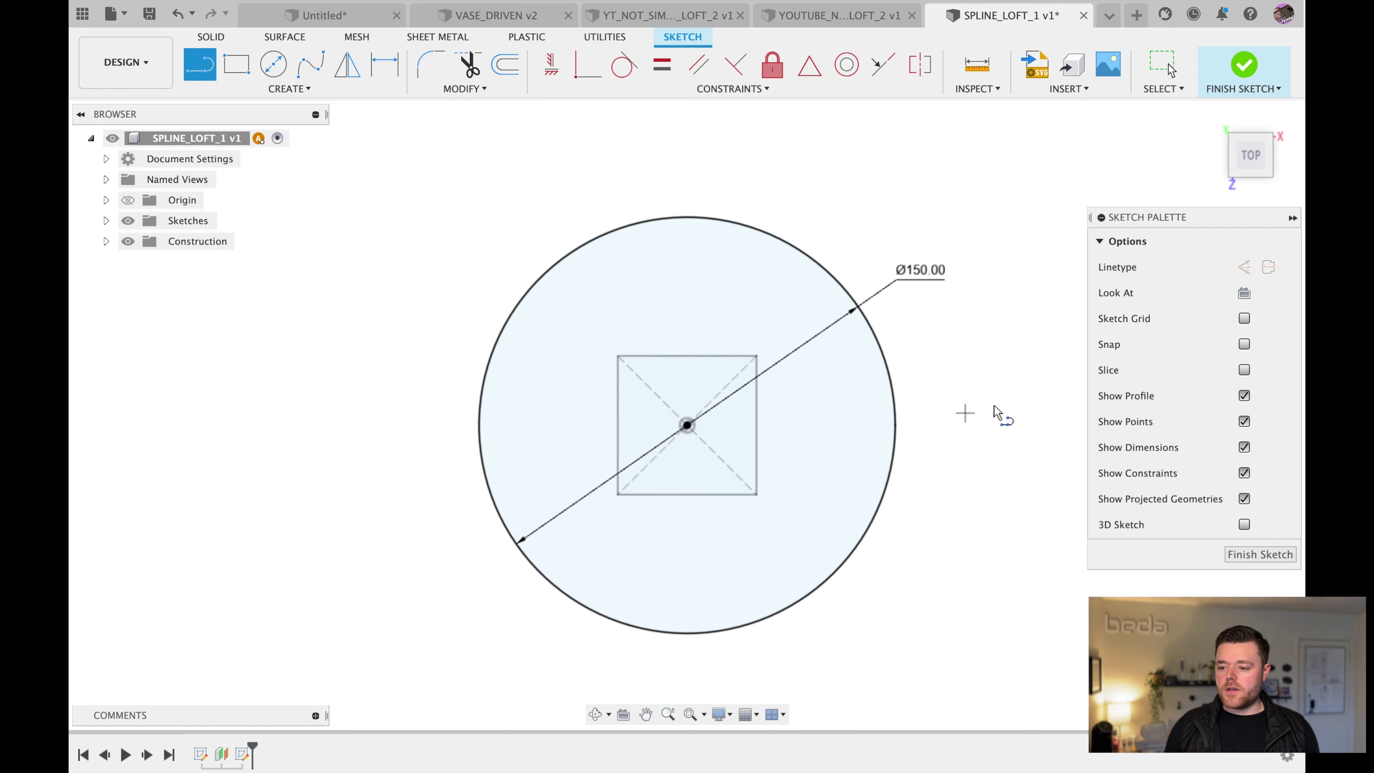
left_click(688, 426)
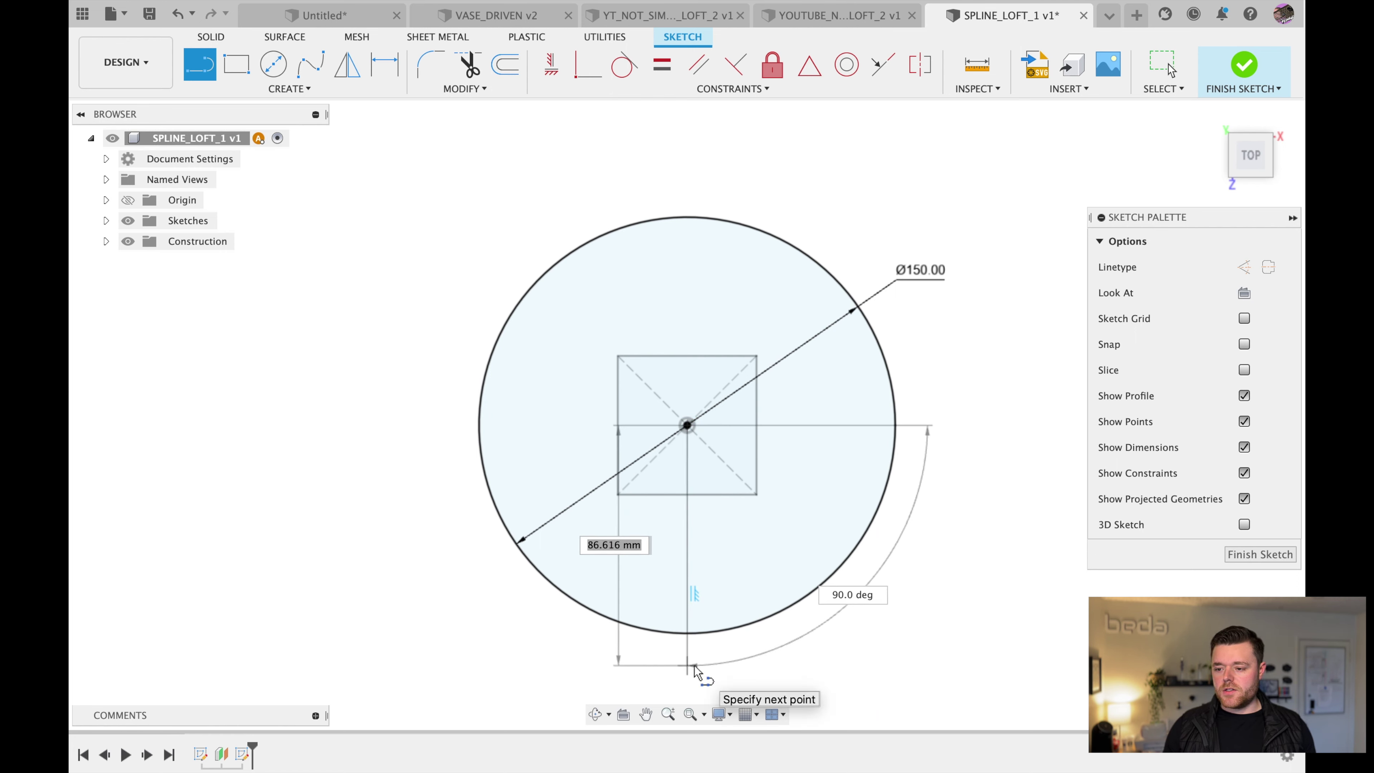
left_click(694, 664)
key("Escape")
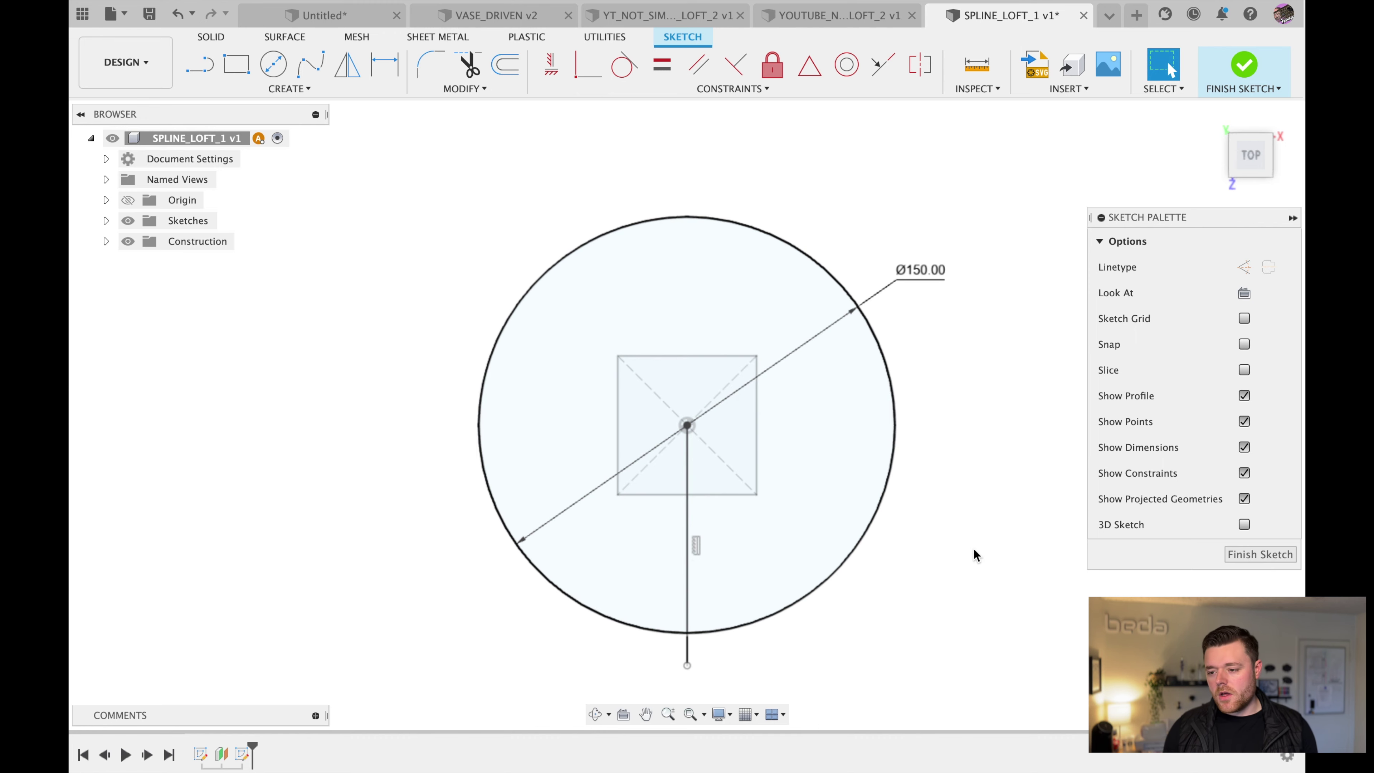
key("l")
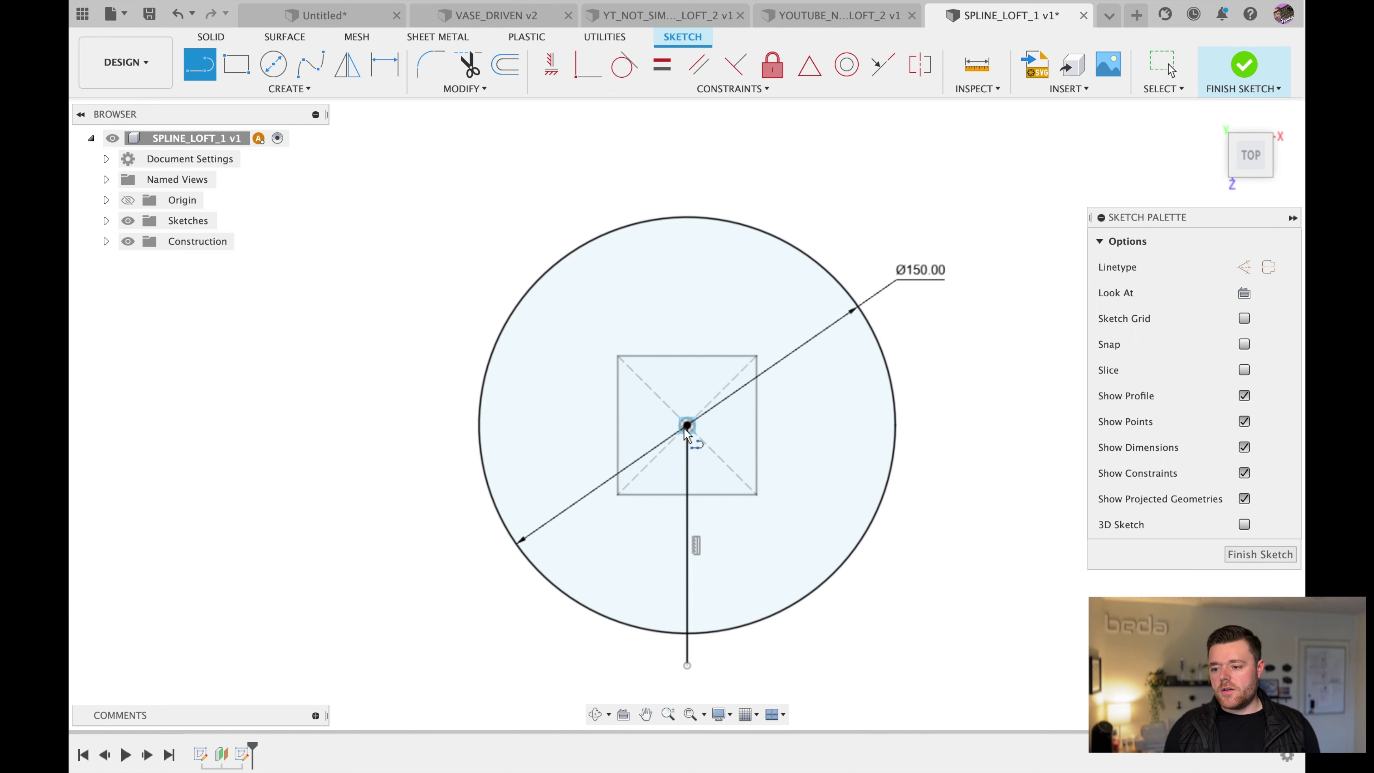
left_click(686, 426)
left_click(929, 426)
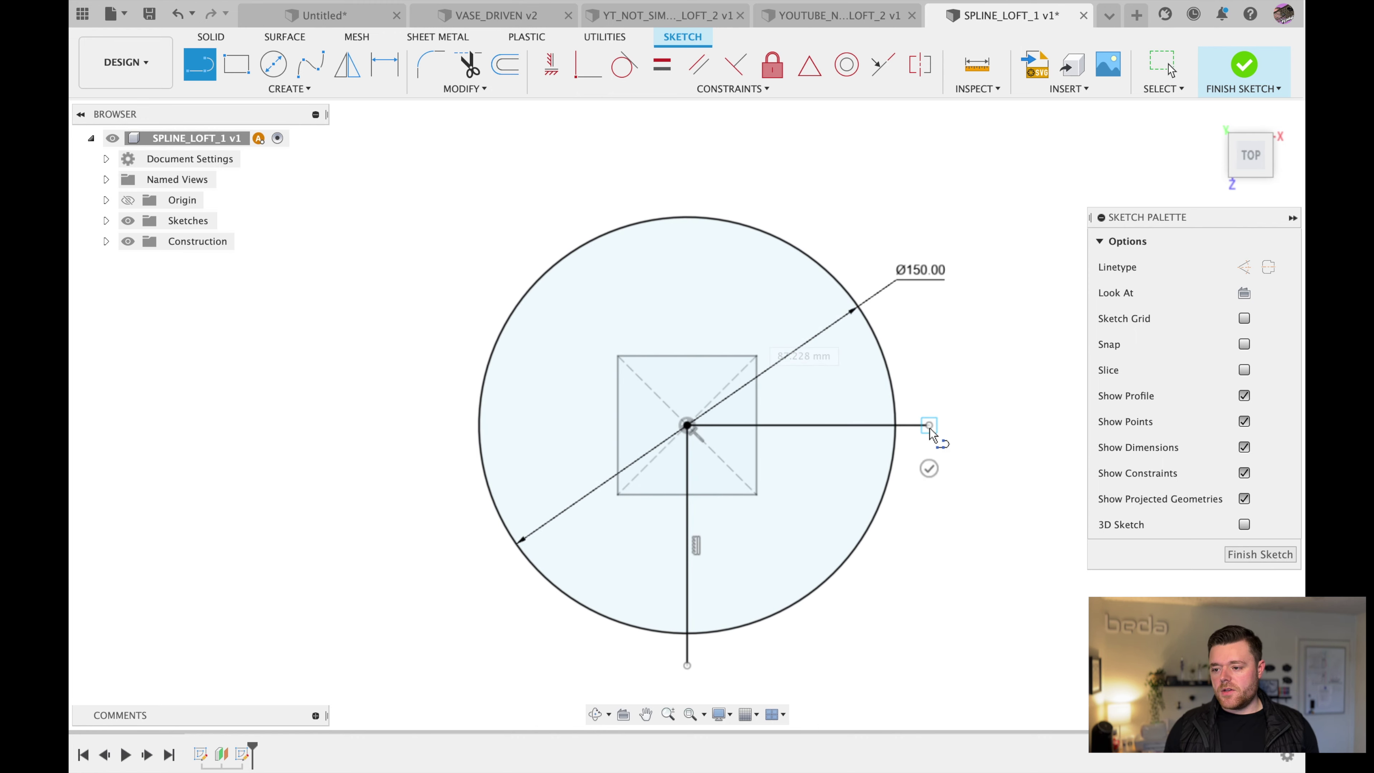
key("Escape")
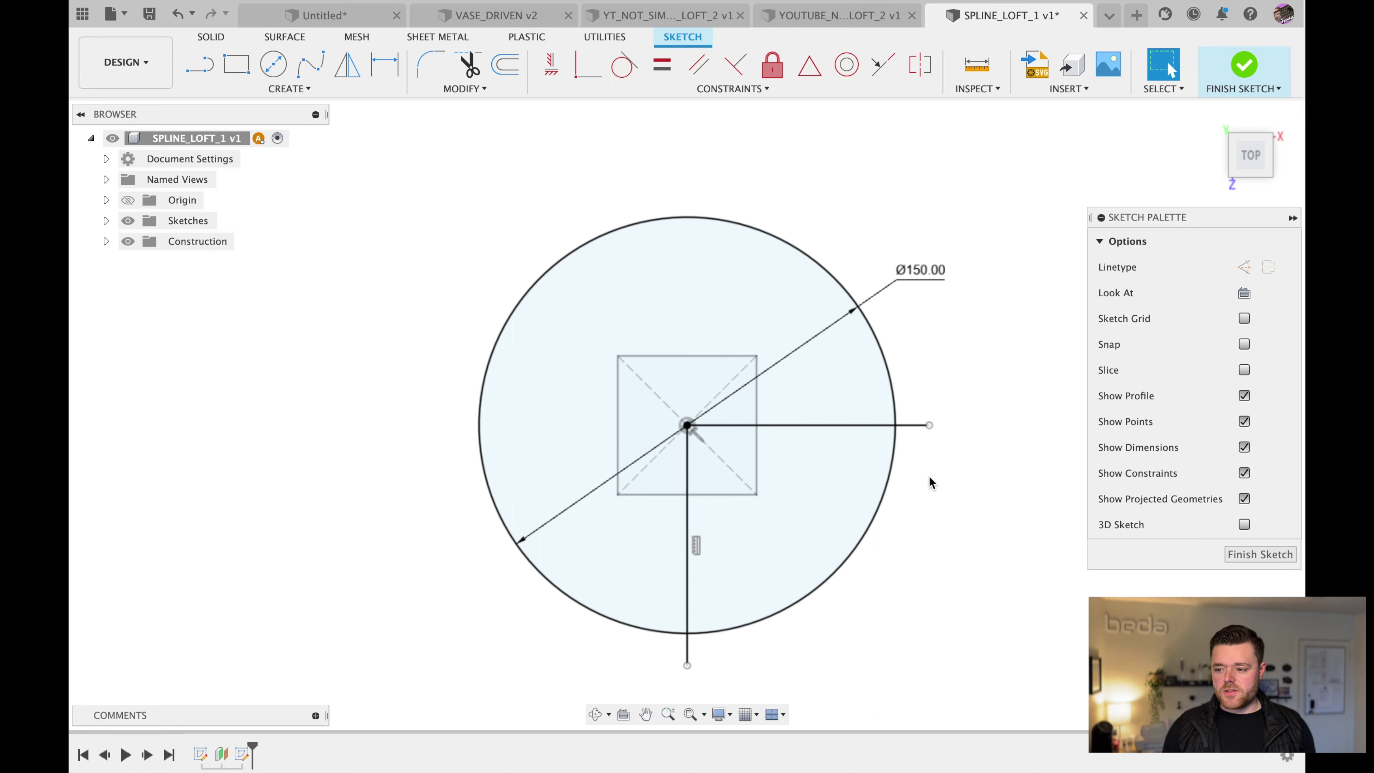
- Convert the horizontal and vertical lines from the circle's center to construction lines
left_click(847, 426)
key("x")
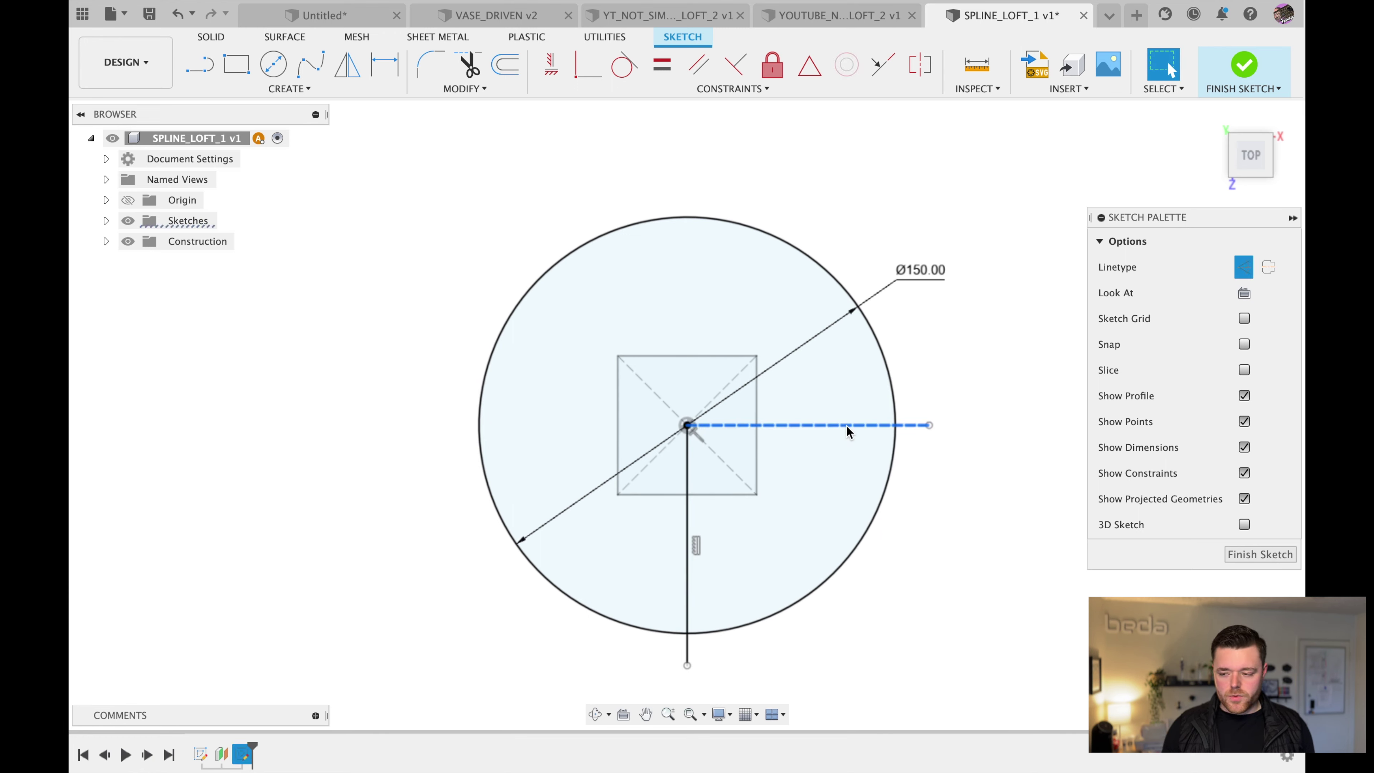
left_click(688, 522)
key("x")
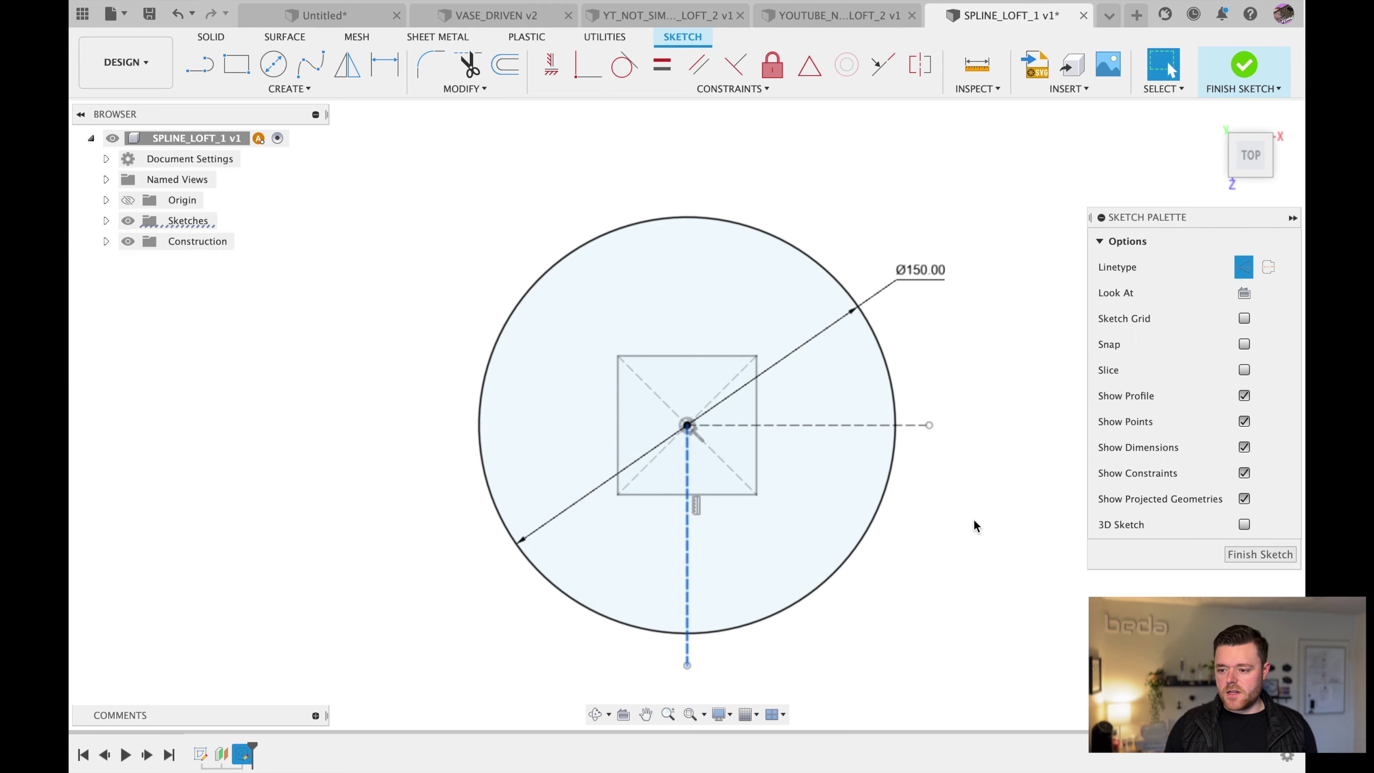
key("Escape")
- Draw a diagonal line from the circle's center past its edge, between the horizontal and vertical construction lines
scroll(750, 430, "down", 1)
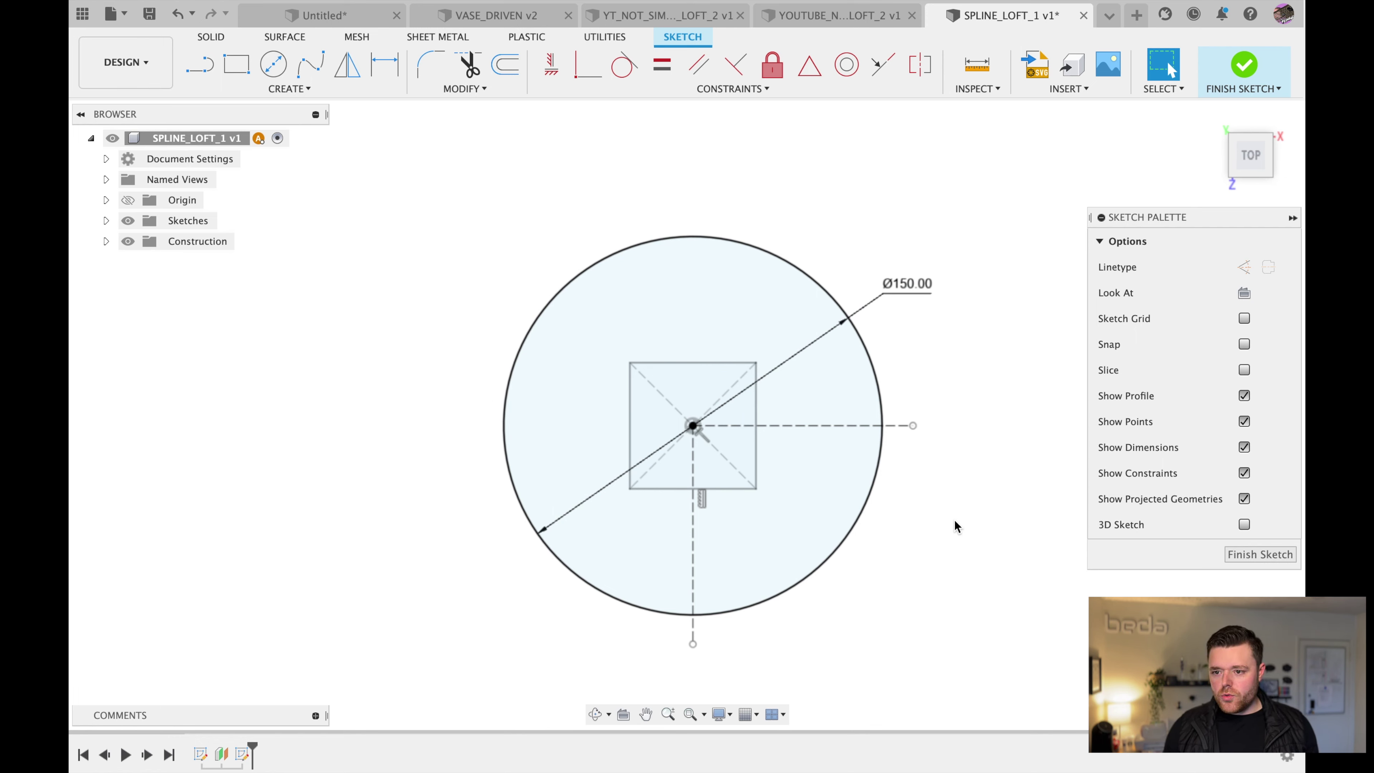
key("l")
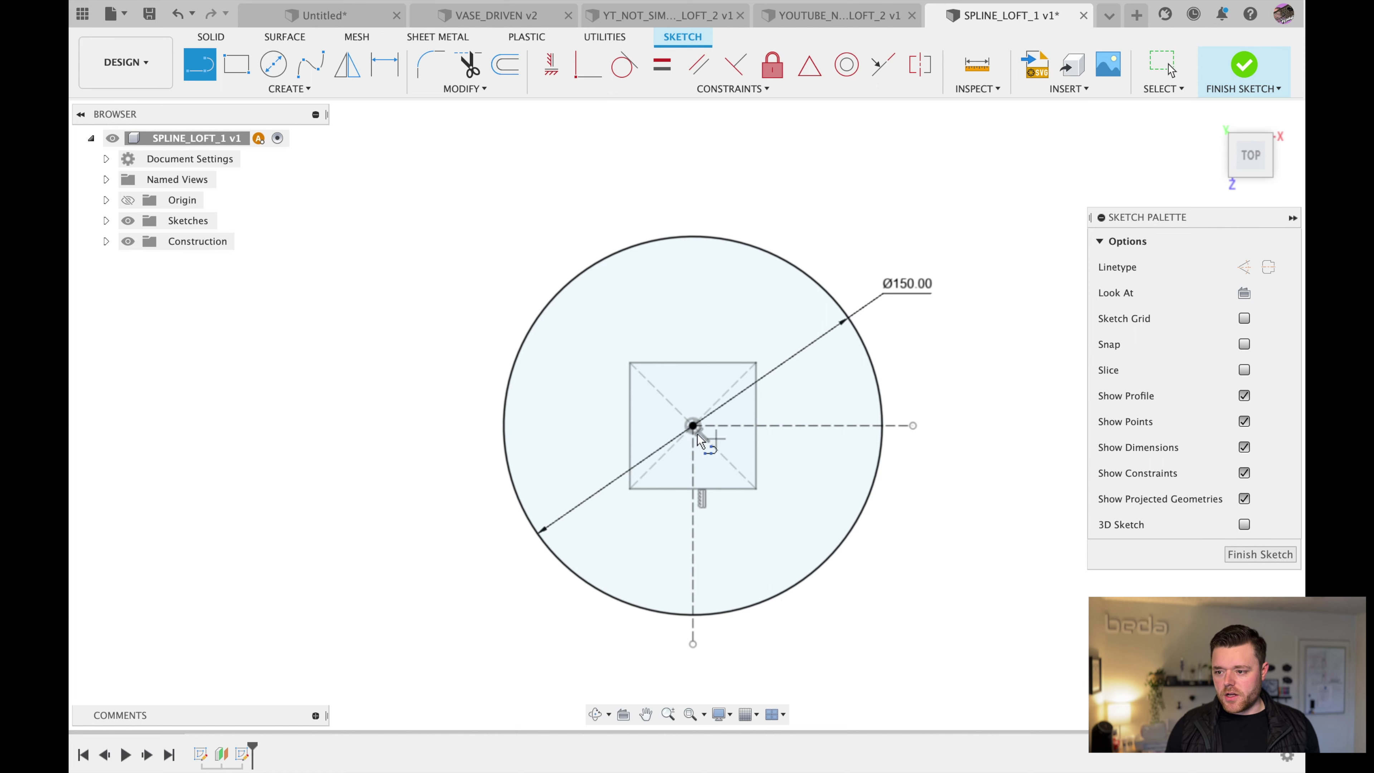
scroll(698, 433, "down", 2)
key("Escape")
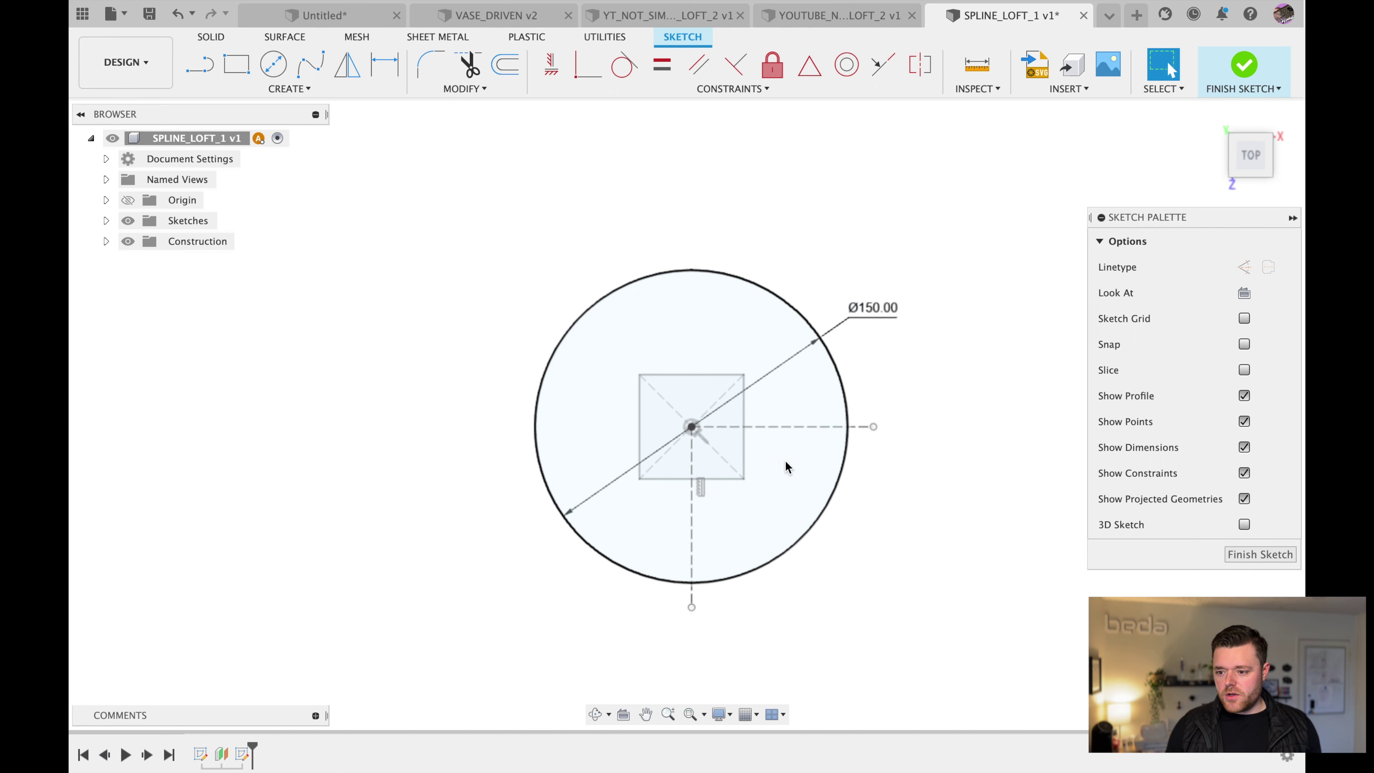
key("l")
left_click(693, 427)
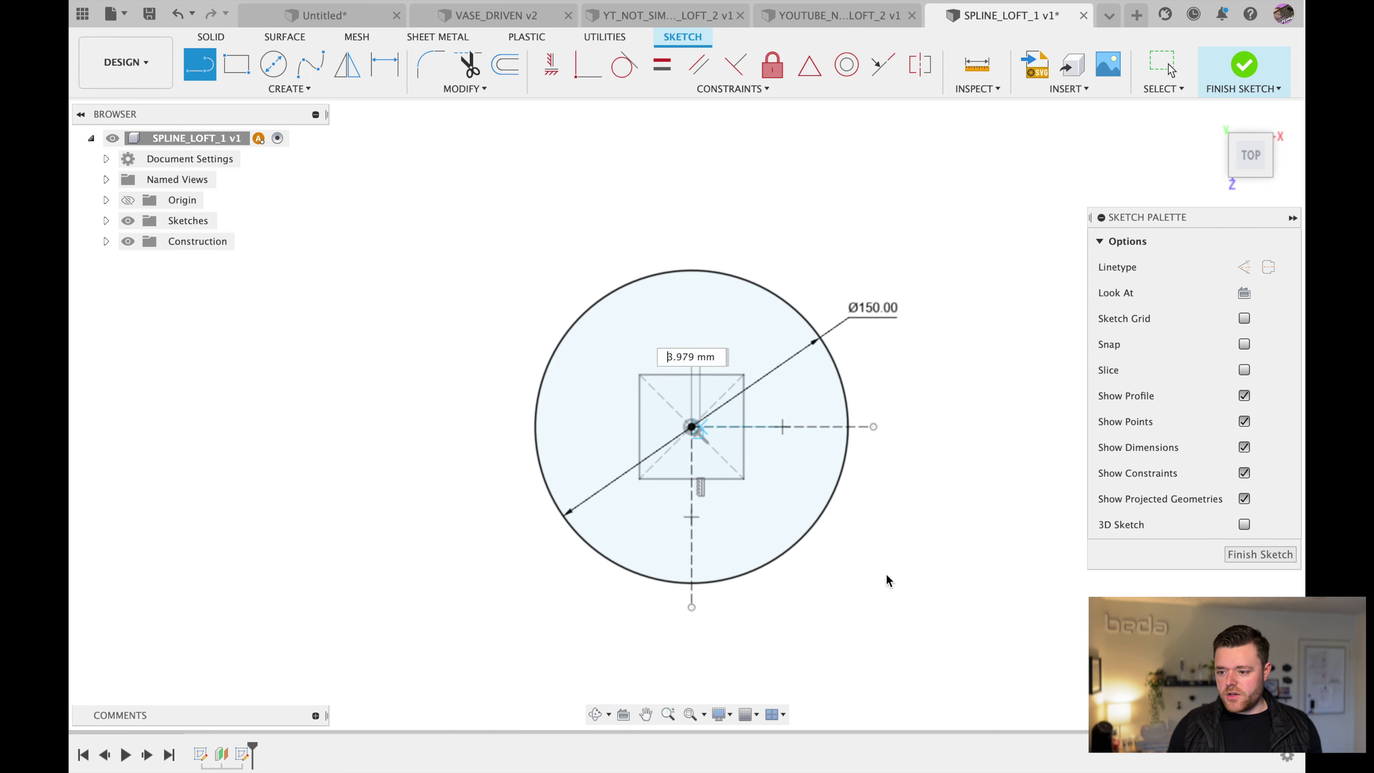
left_click(845, 568)
key("Escape")
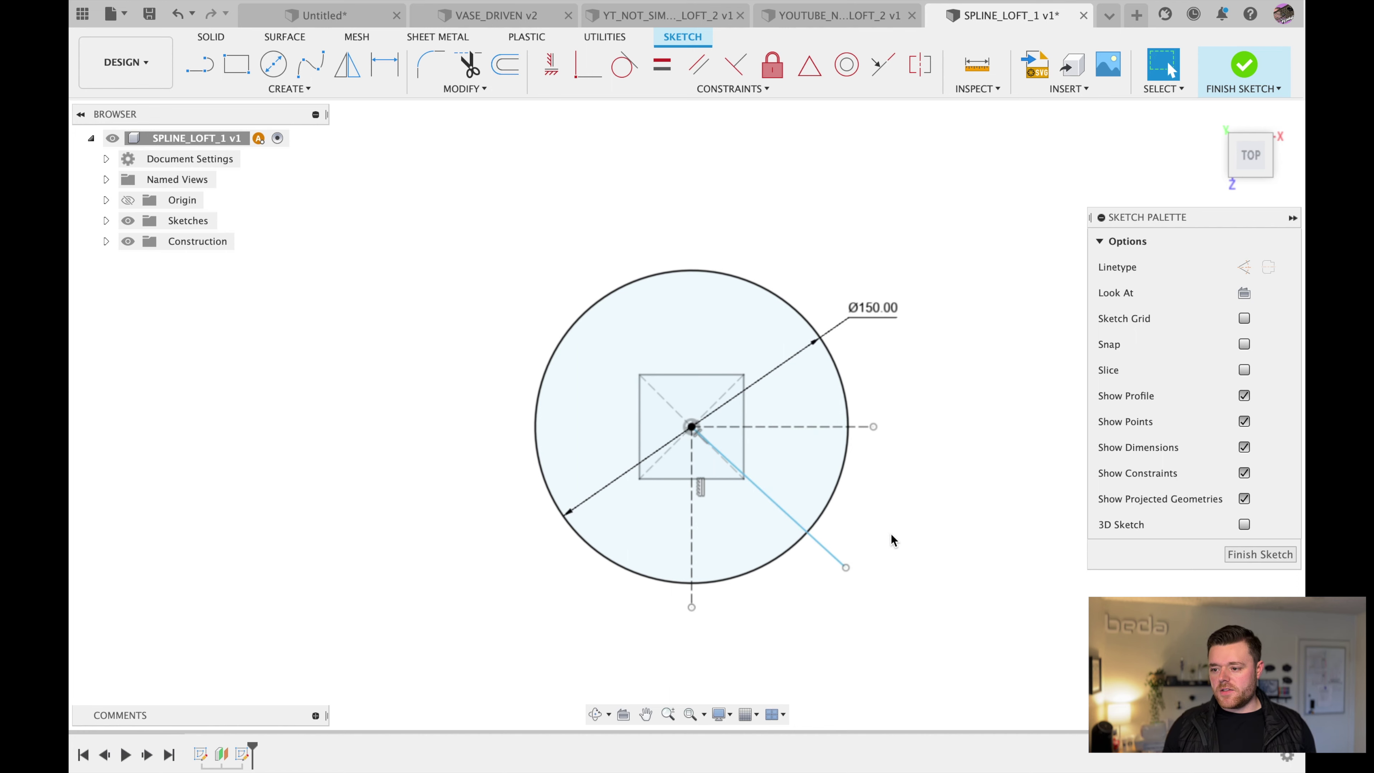
- Dimension the angle between the diagonal line and the horizontal construction line to 45 degrees, and select the diagonal line
key("d")
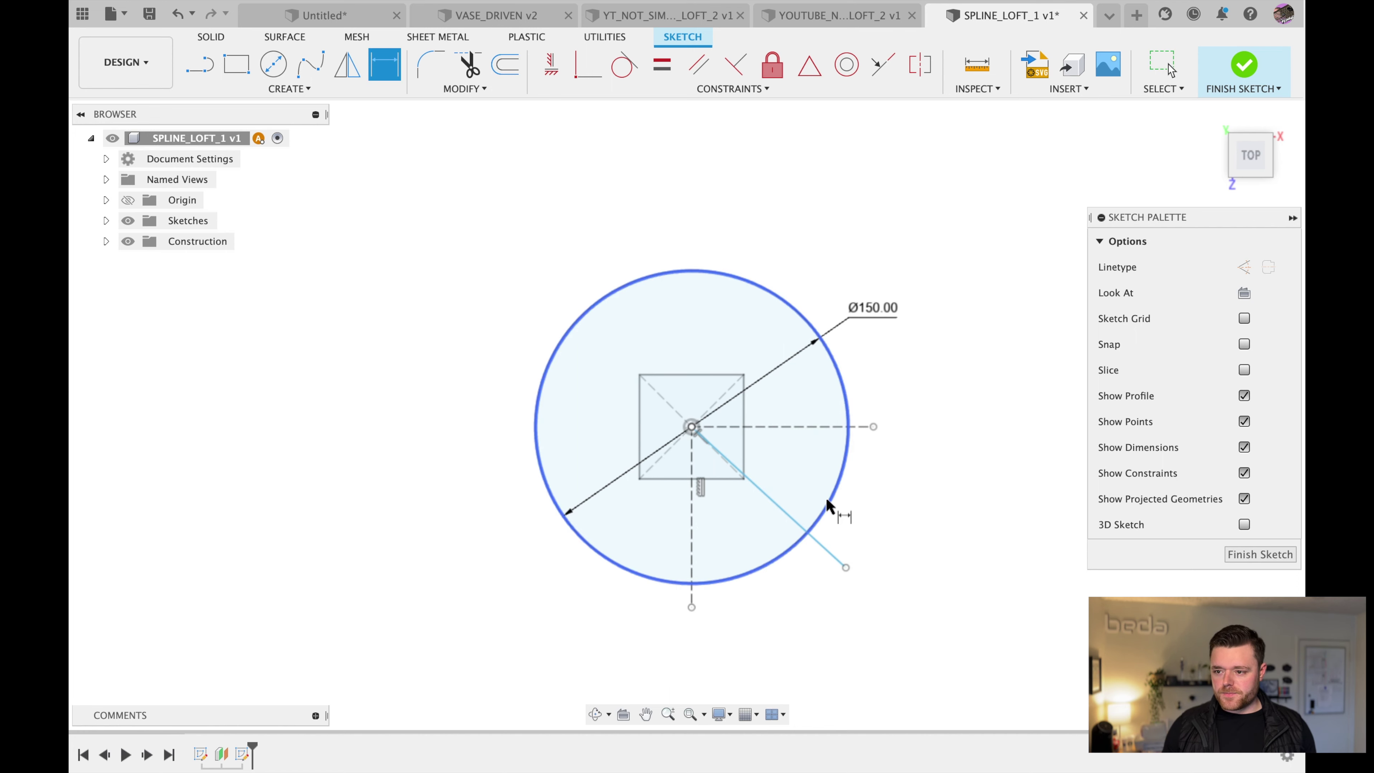
left_click(774, 496)
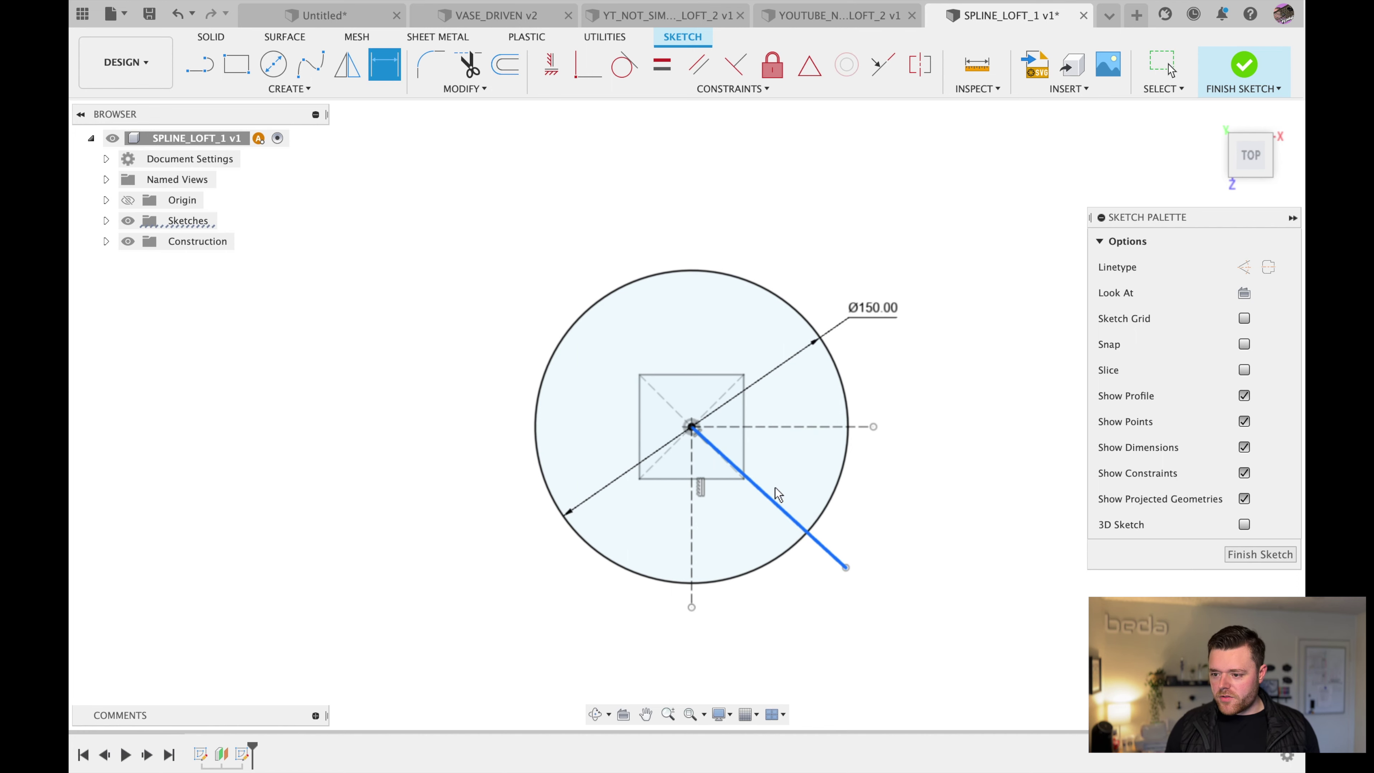
left_click(780, 425)
left_click(795, 456)
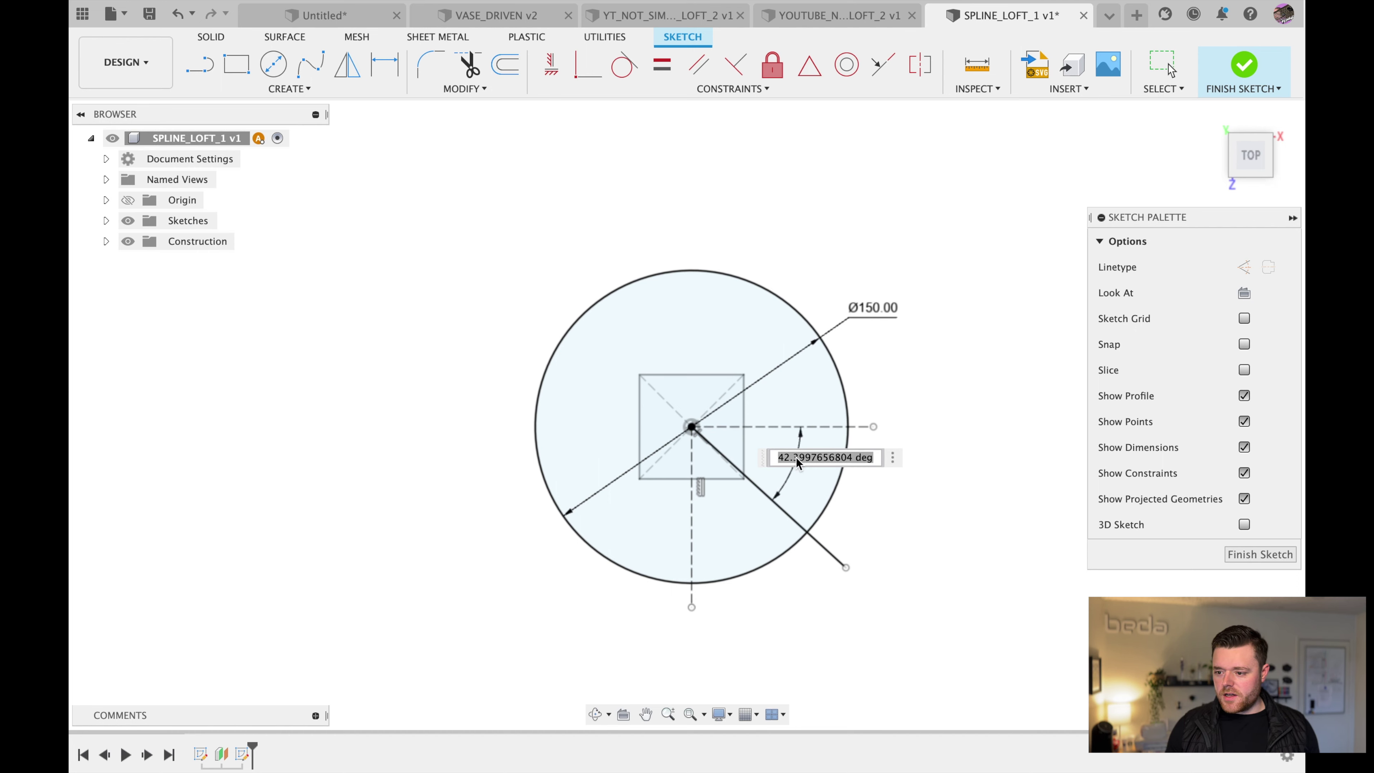
type("45")
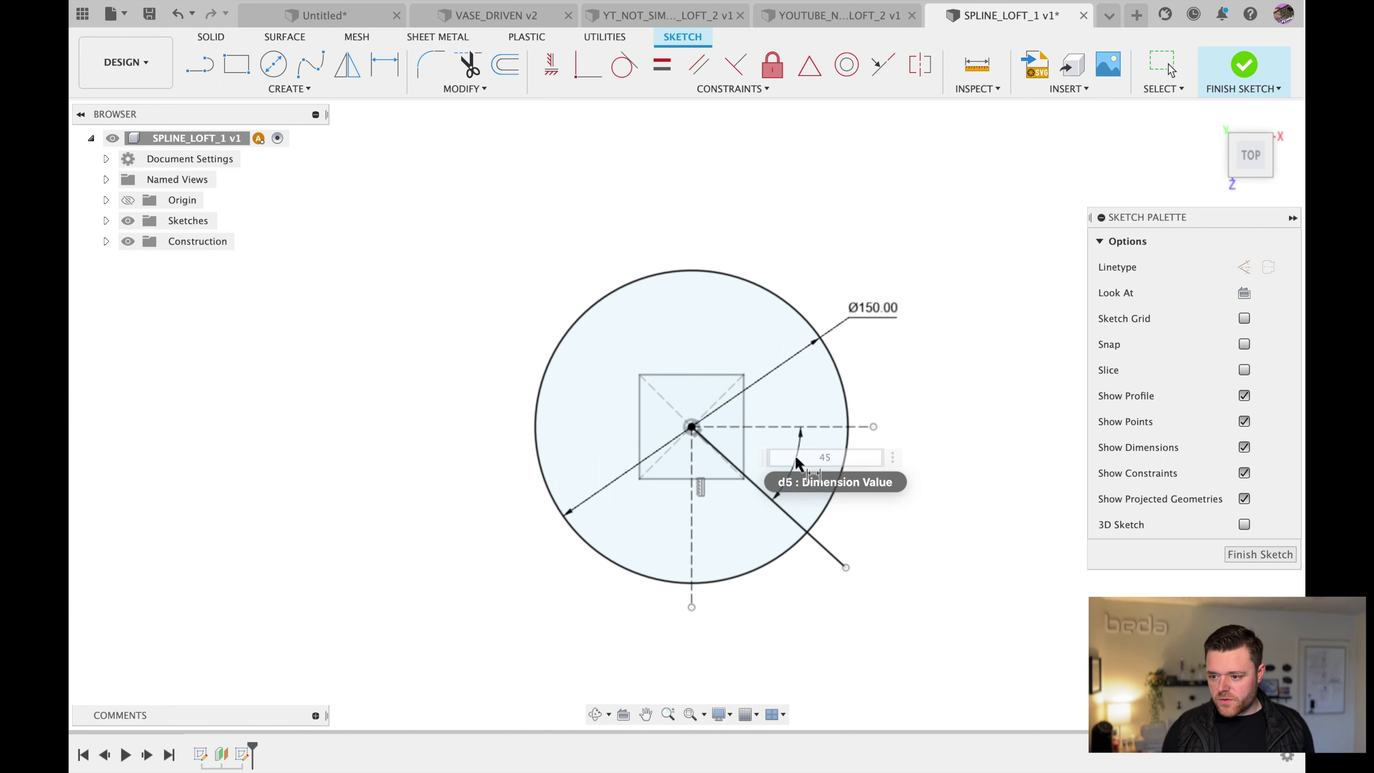
key("Return")
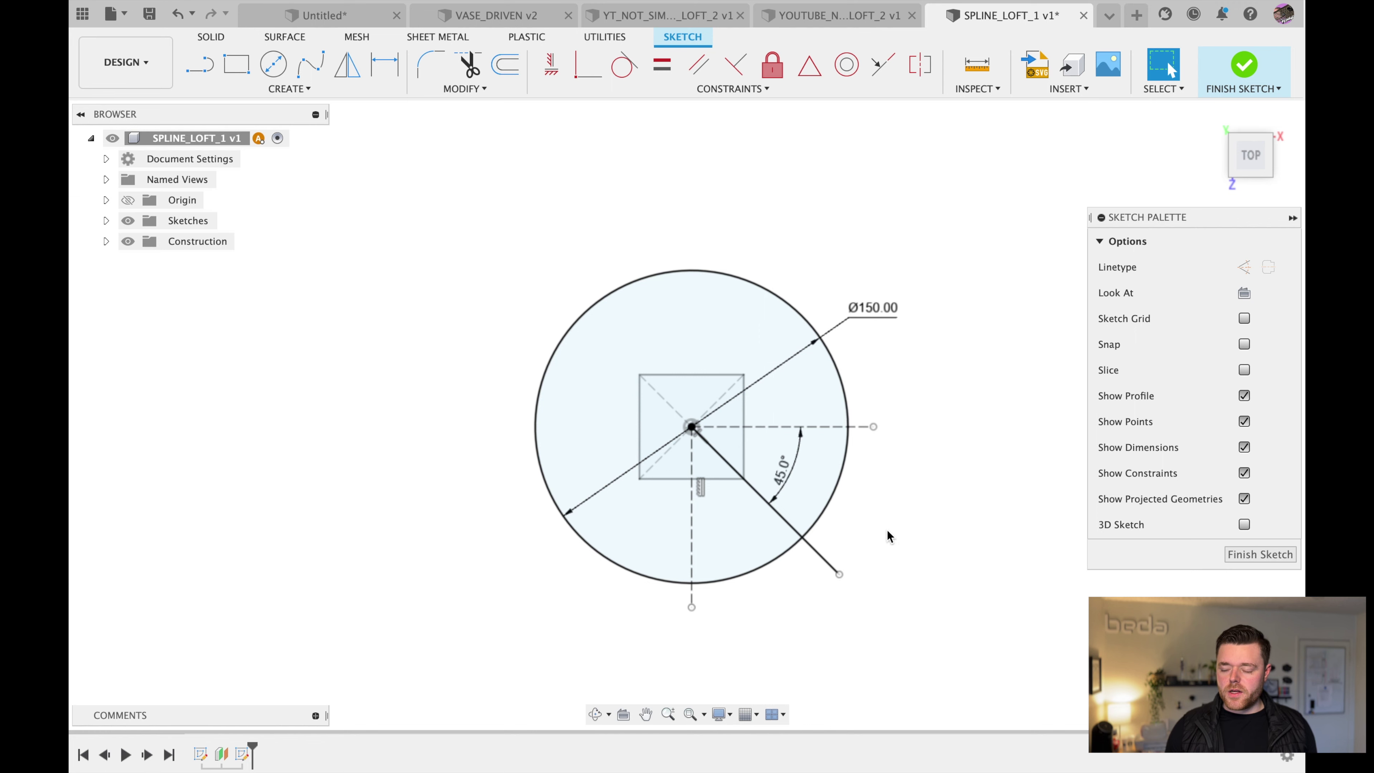
left_click(825, 563)
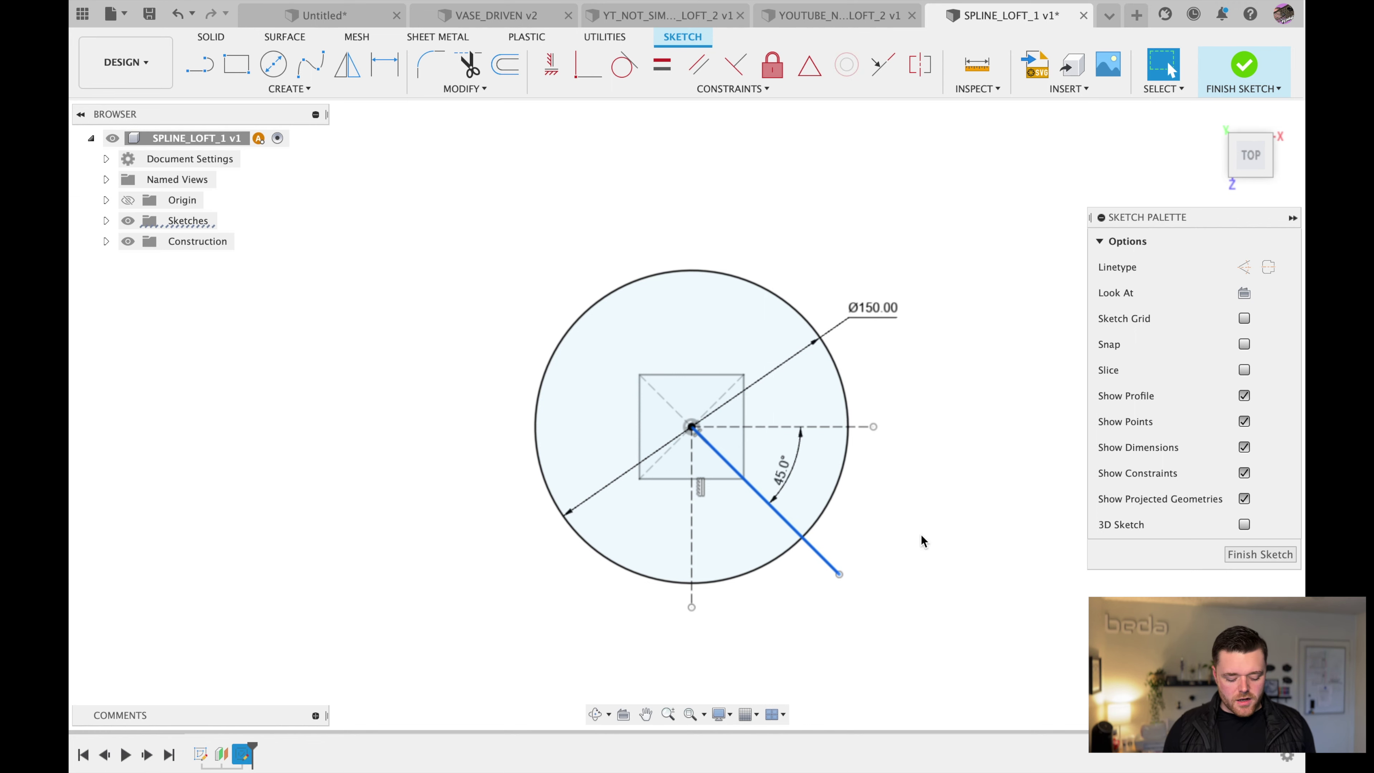
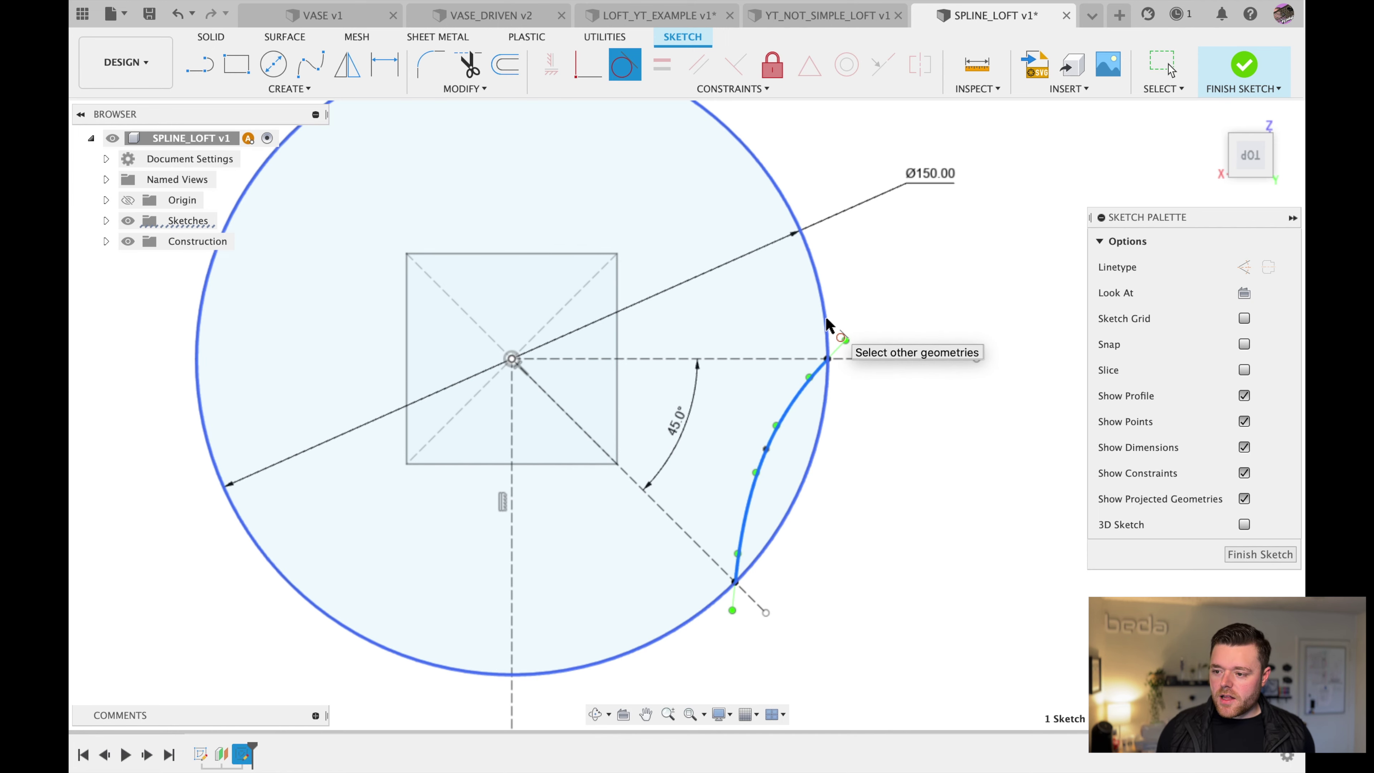
- Make the spline tangent to the 150 mm circle at its endpoint on the horizontal construction line
left_click(825, 319)
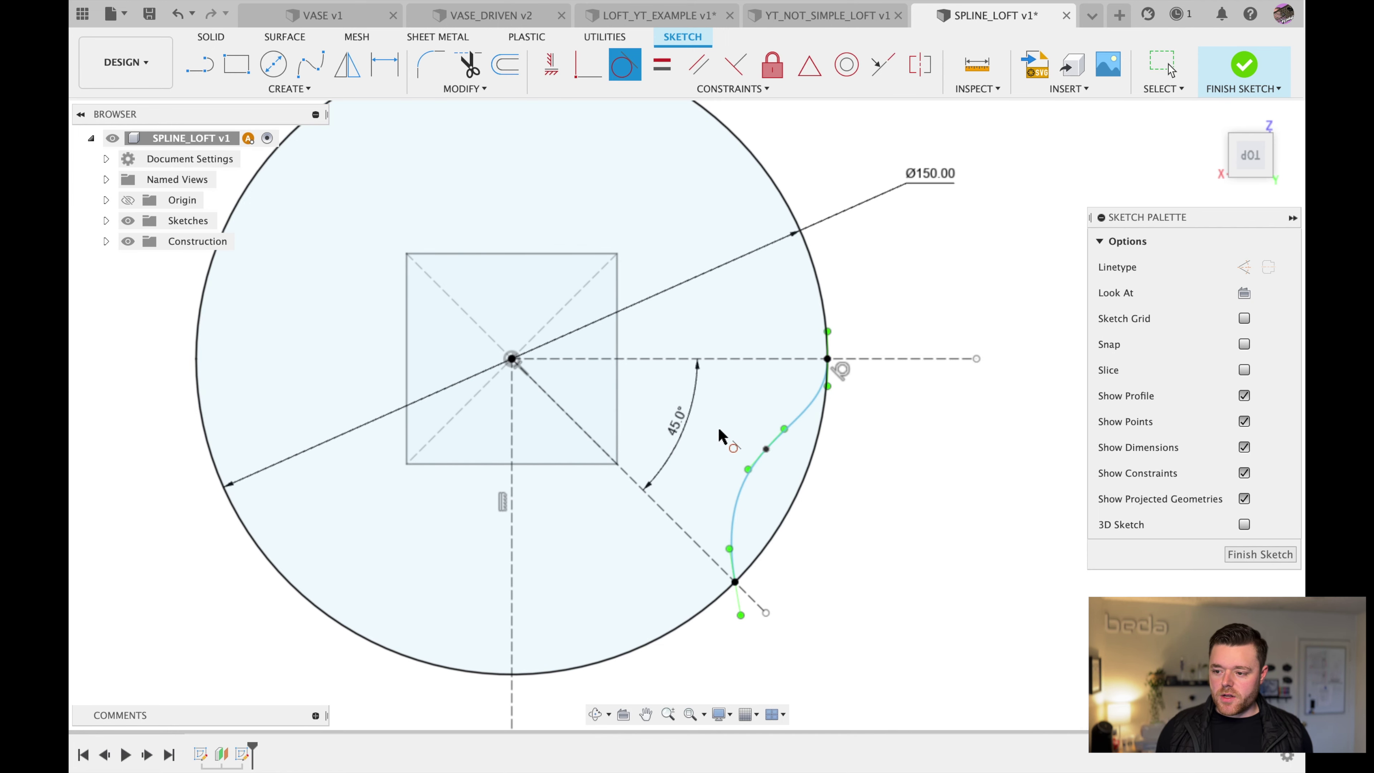
scroll(711, 422, "up", 3)
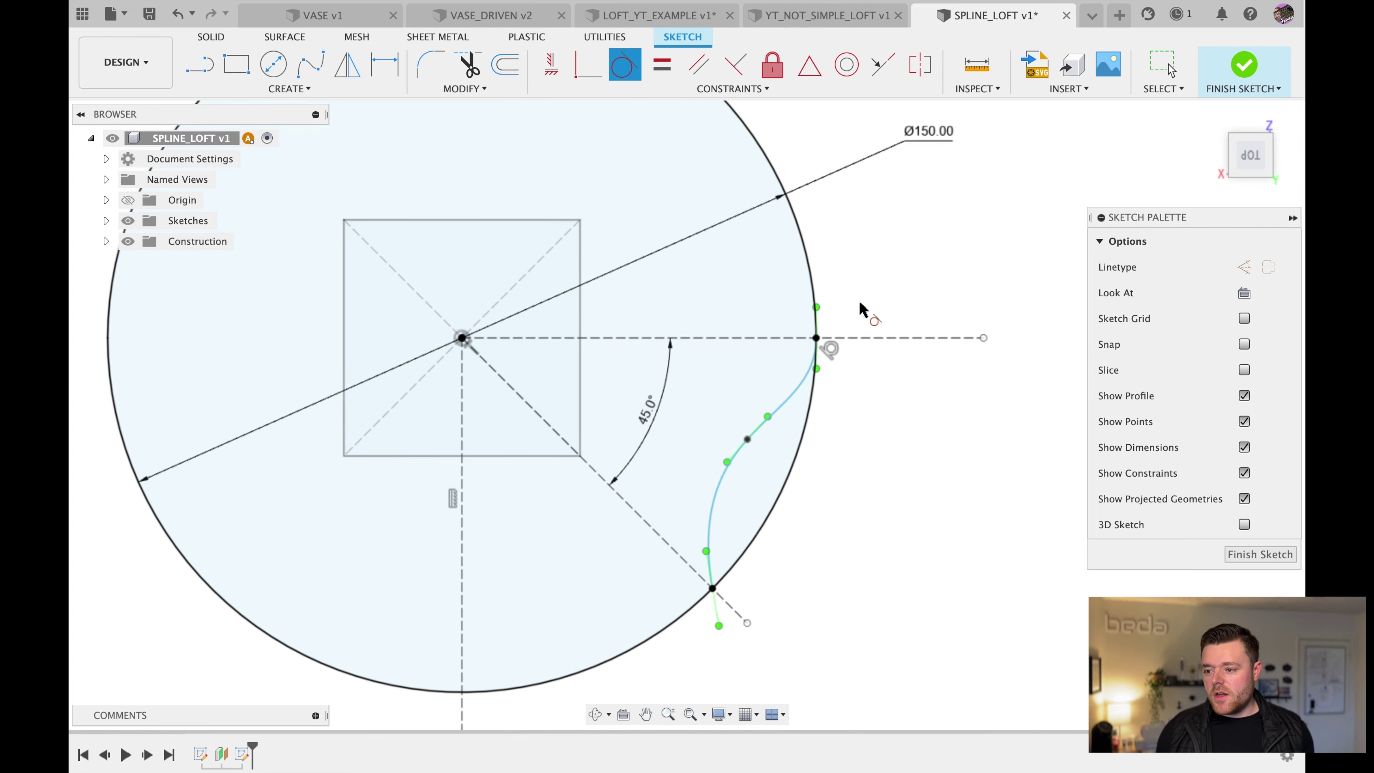
left_click(797, 385)
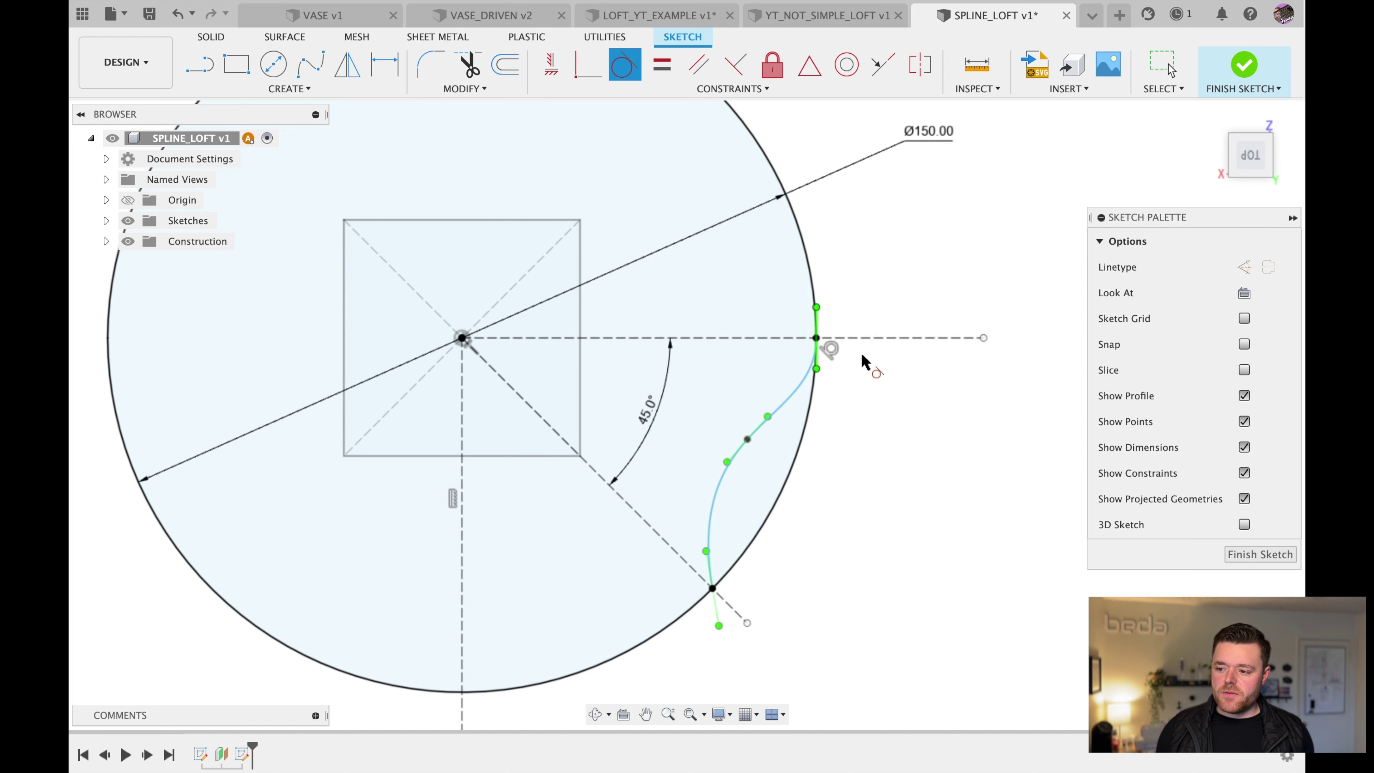
key("Escape")
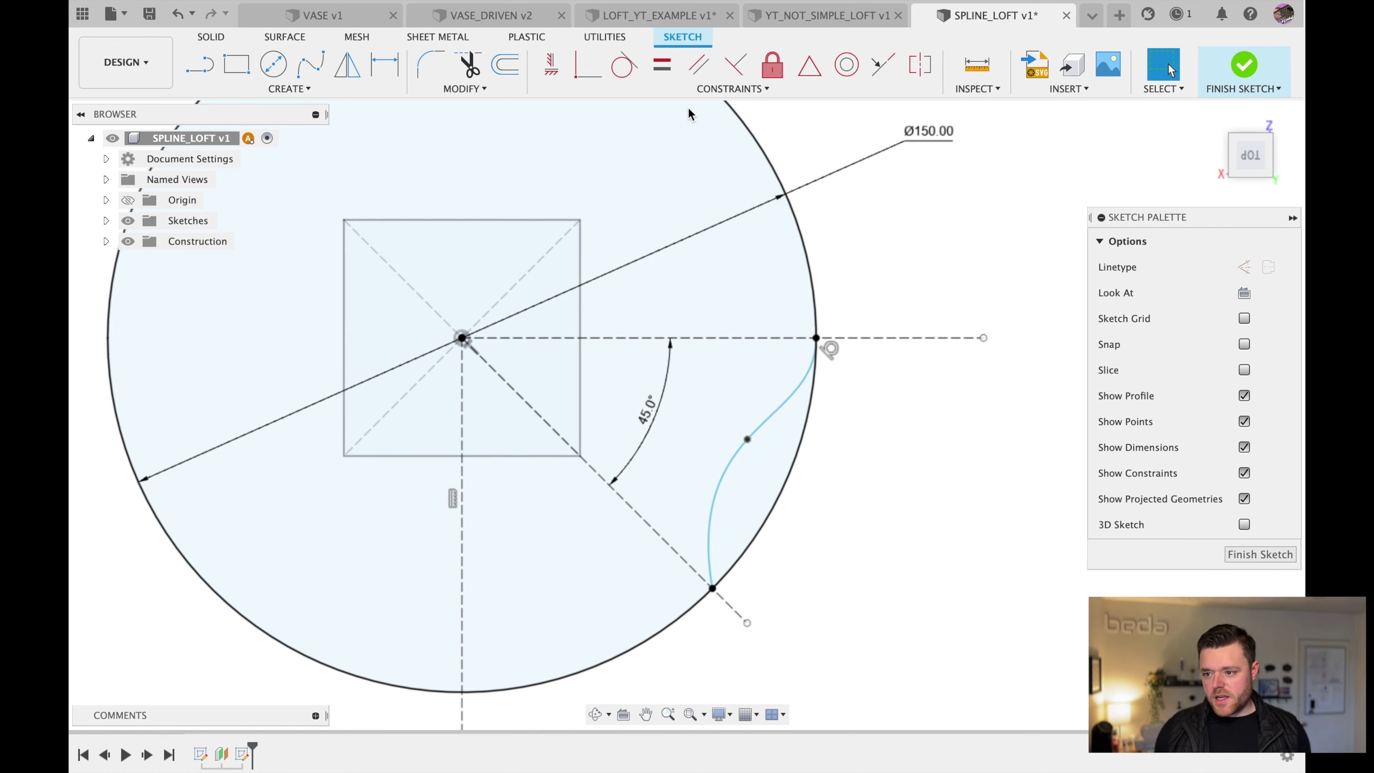
left_click(624, 65)
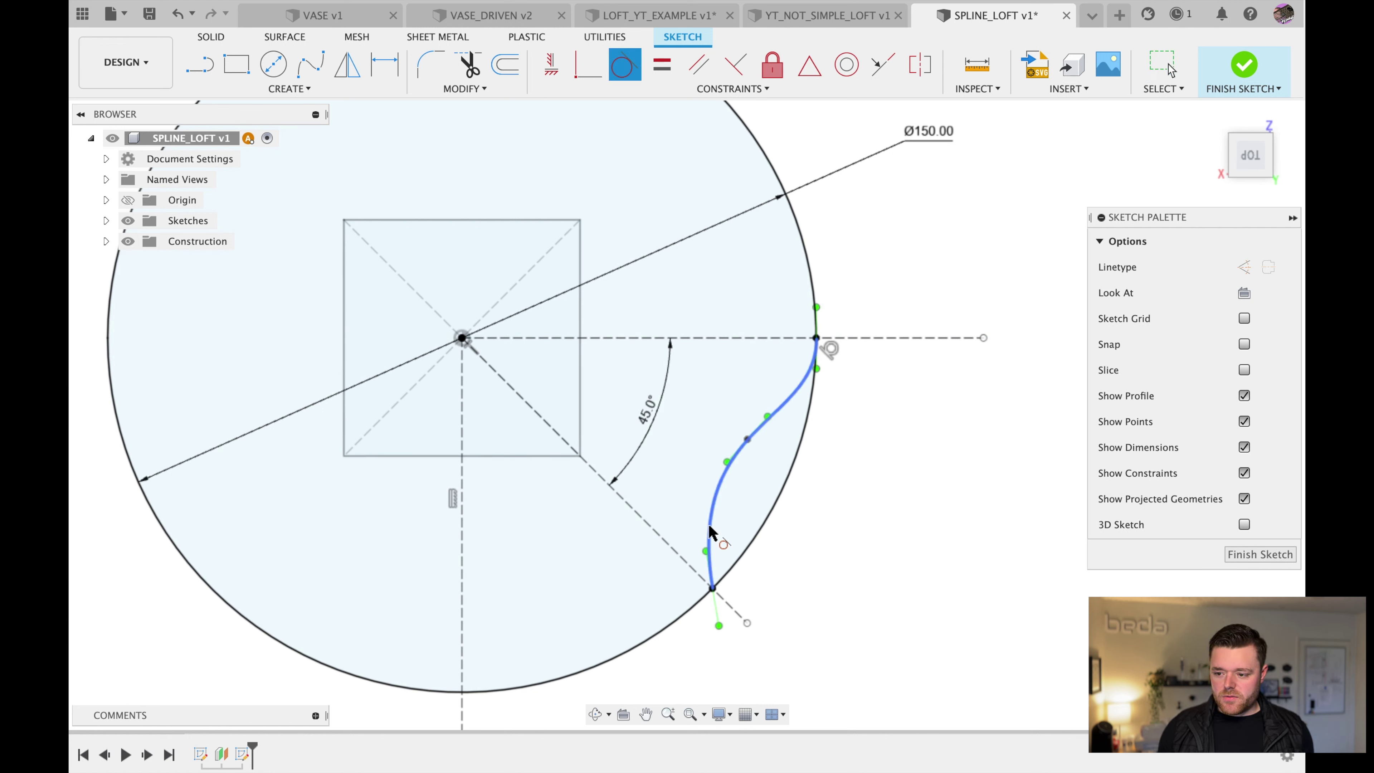
key("Escape")
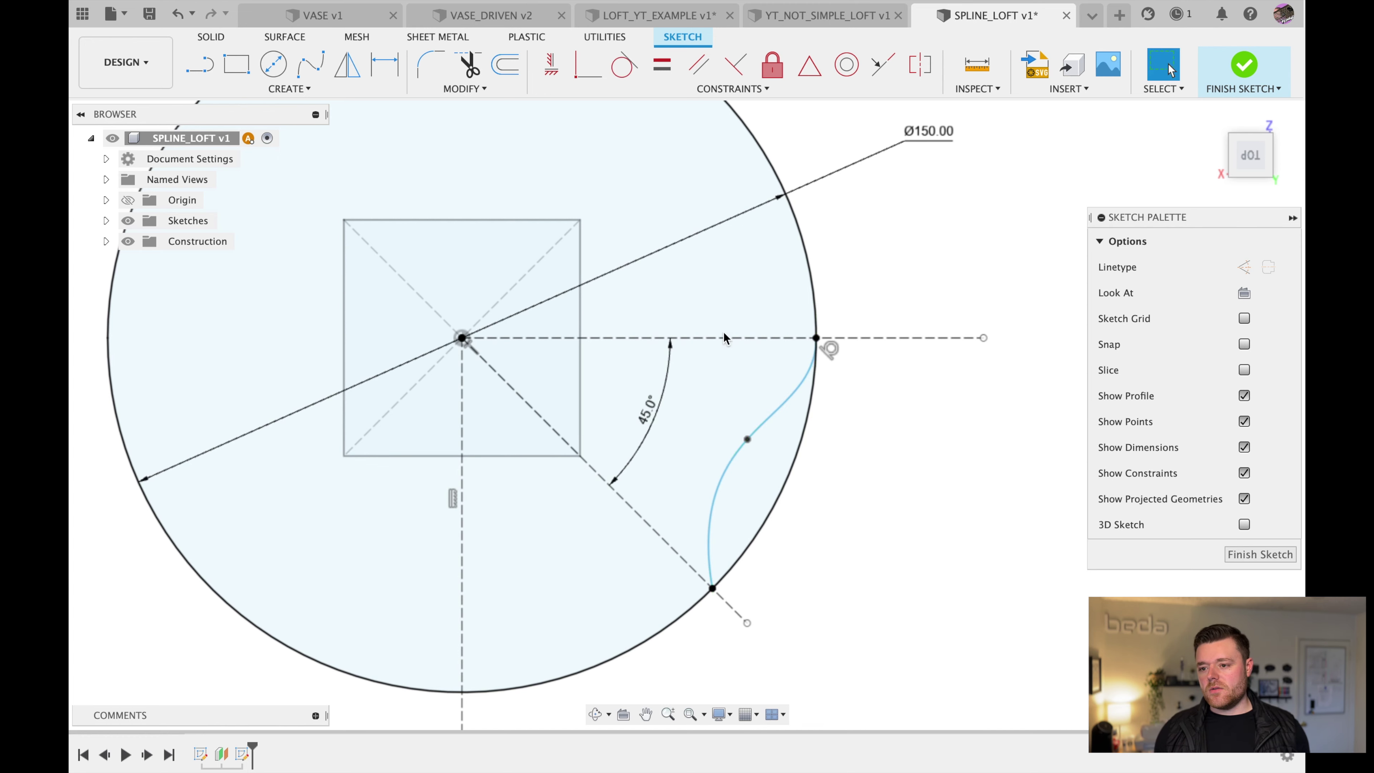
- Draw a line about 23 mm long from the spline's endpoint on the 45° construction line, slanting down and outside the circle
scroll(656, 282, "down", 1)
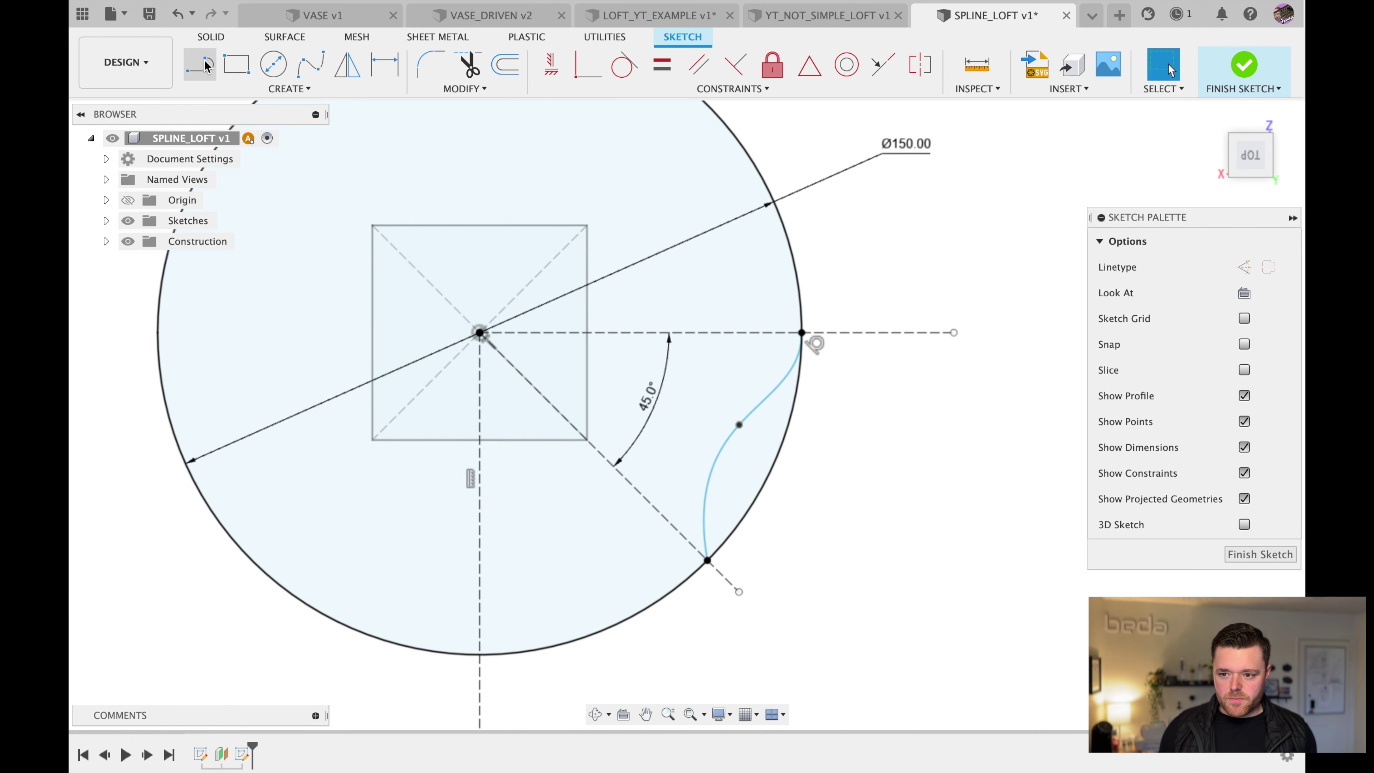
key("l")
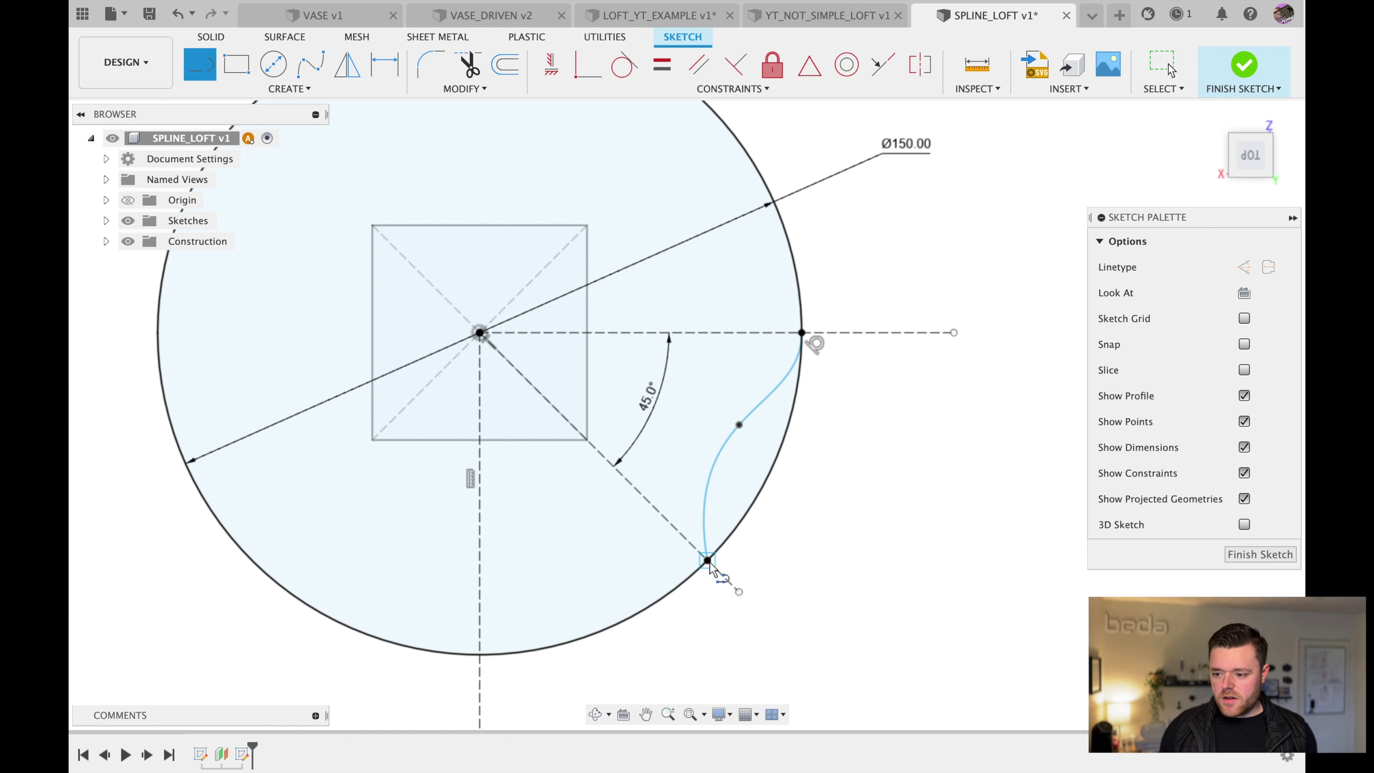
left_click(708, 561)
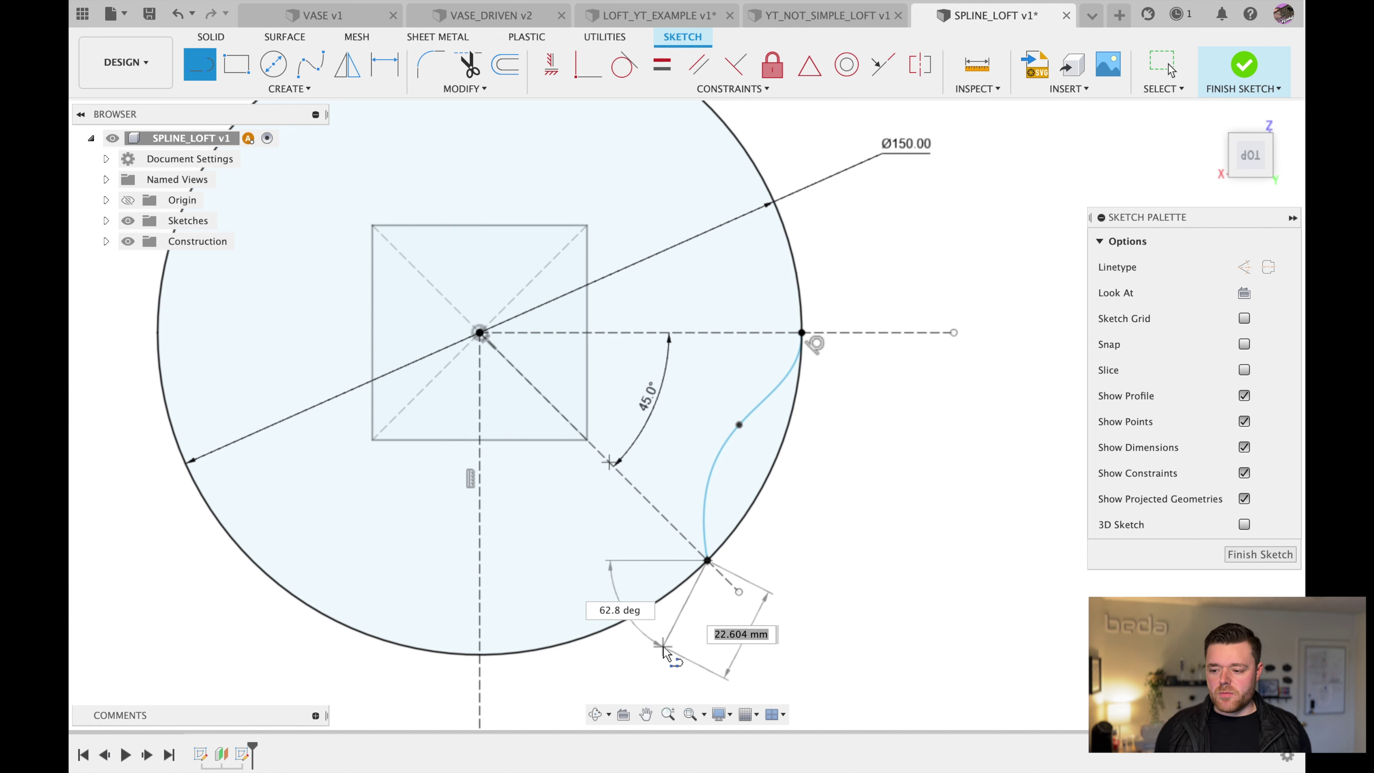
left_click(662, 647)
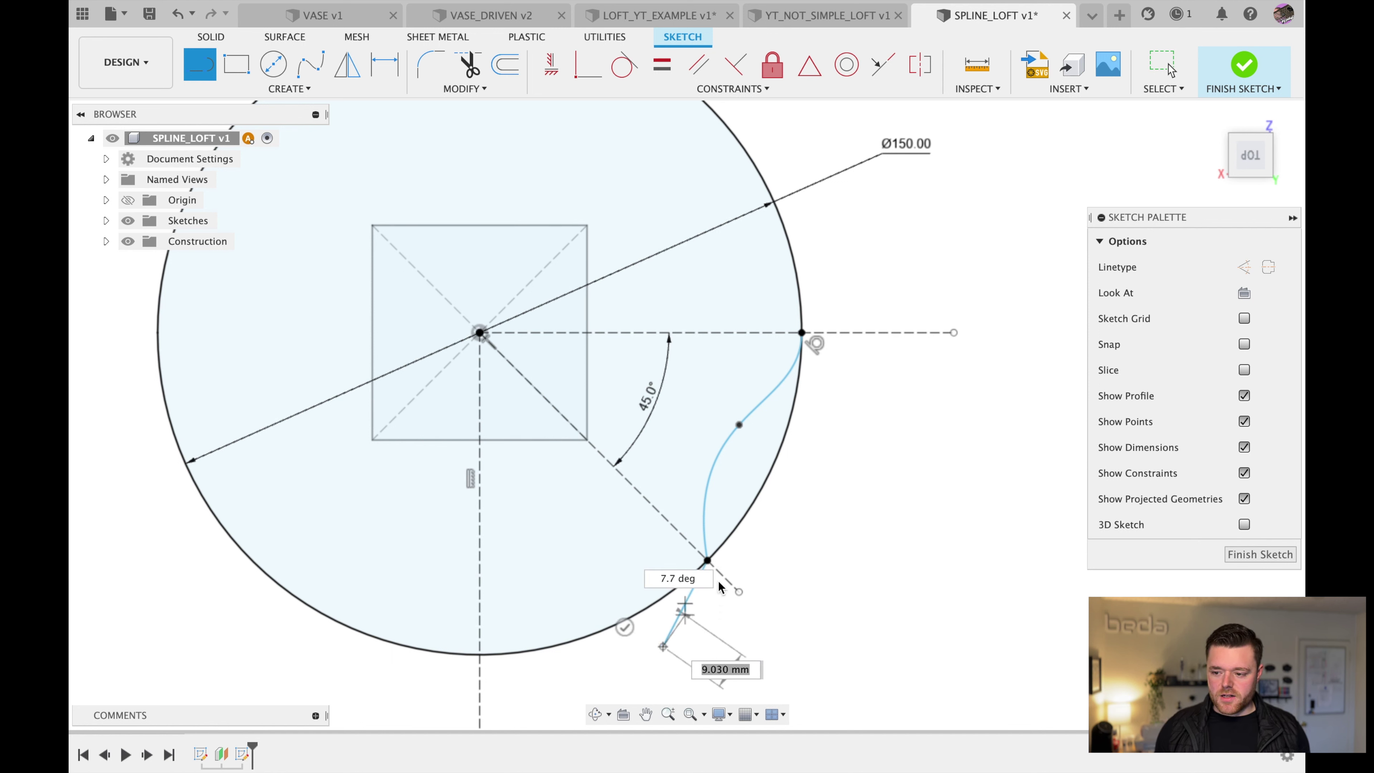
key("Escape")
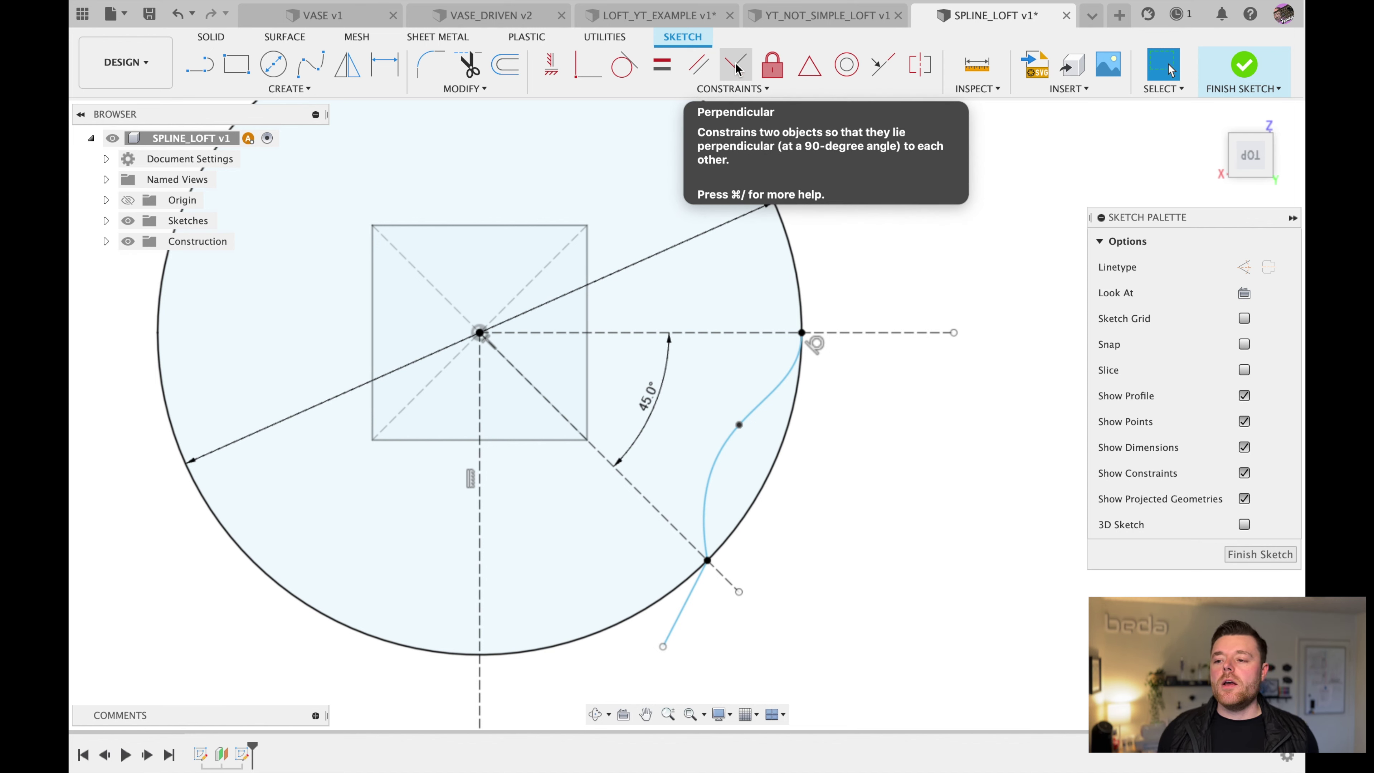
- Constrain the short line at the spline's lower endpoint perpendicular to the 45° construction line
left_click(744, 73)
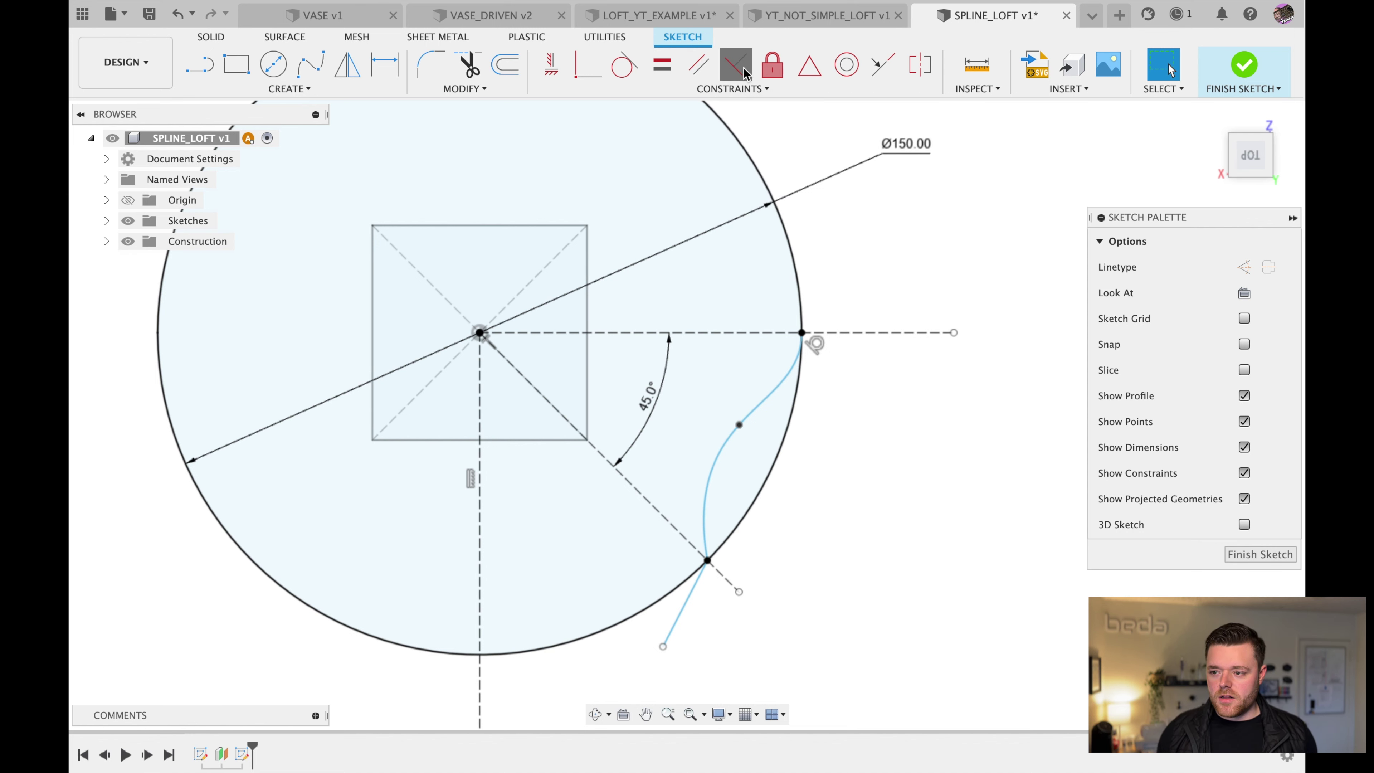
left_click(704, 544)
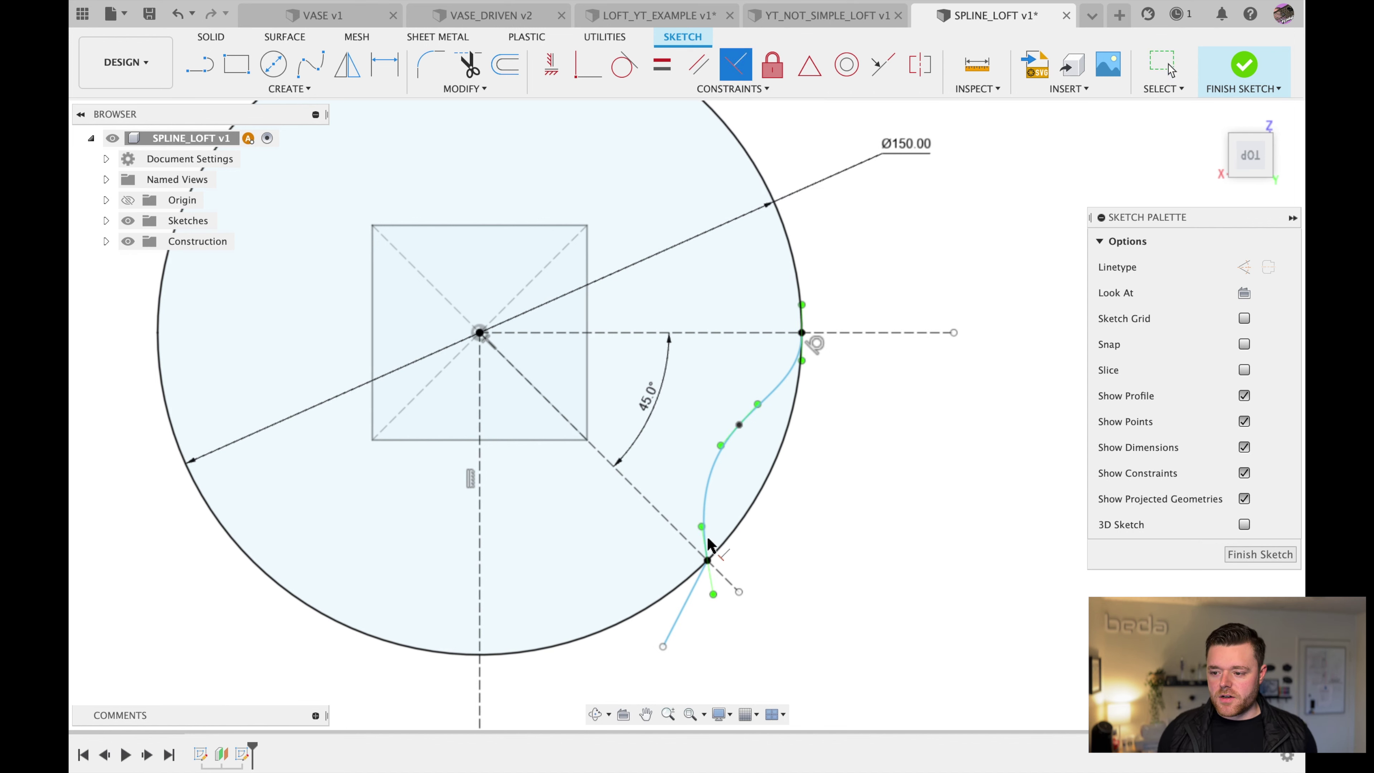
left_click(687, 593)
left_click(677, 527)
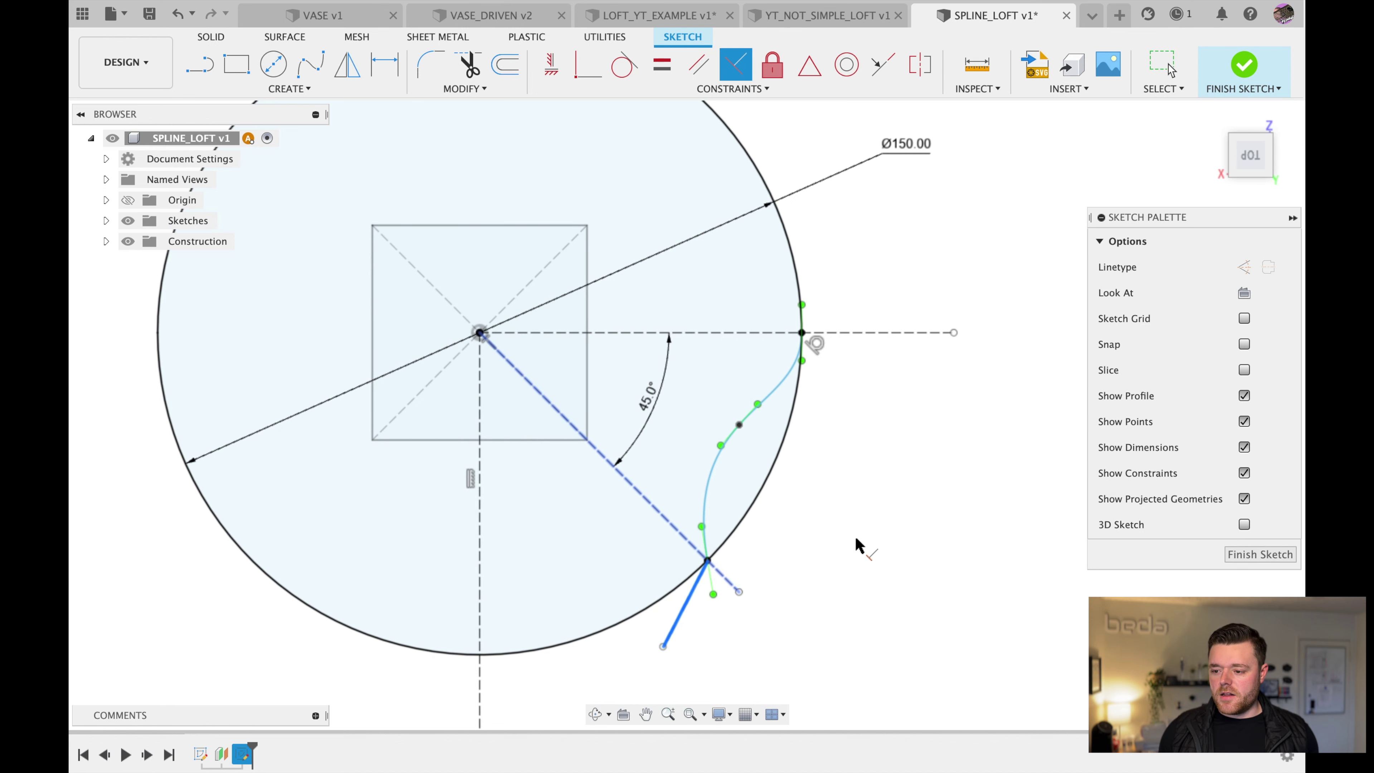
key("Escape")
scroll(711, 606, "up", 2)
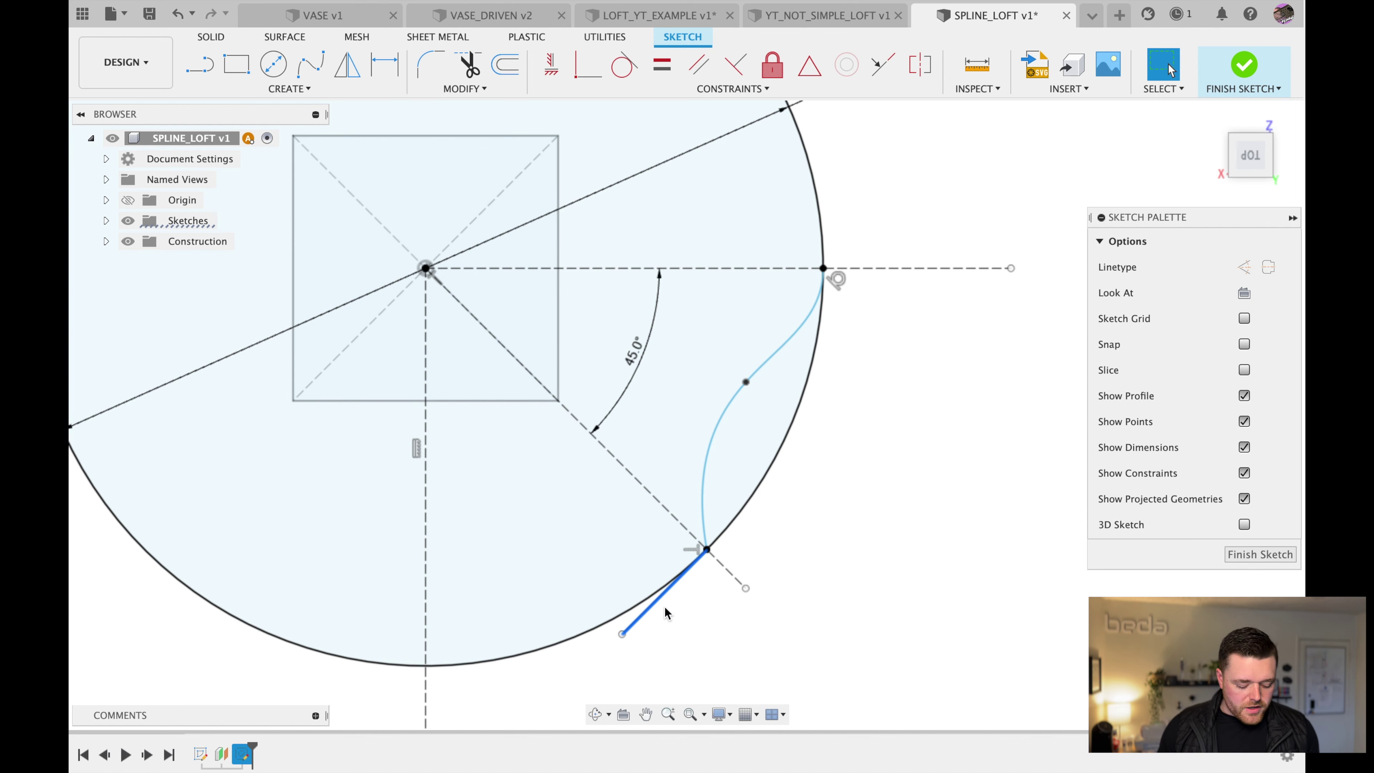
- Convert the short line perpendicular to the 45° line to construction and make the spline's lower end tangent to it
key("x")
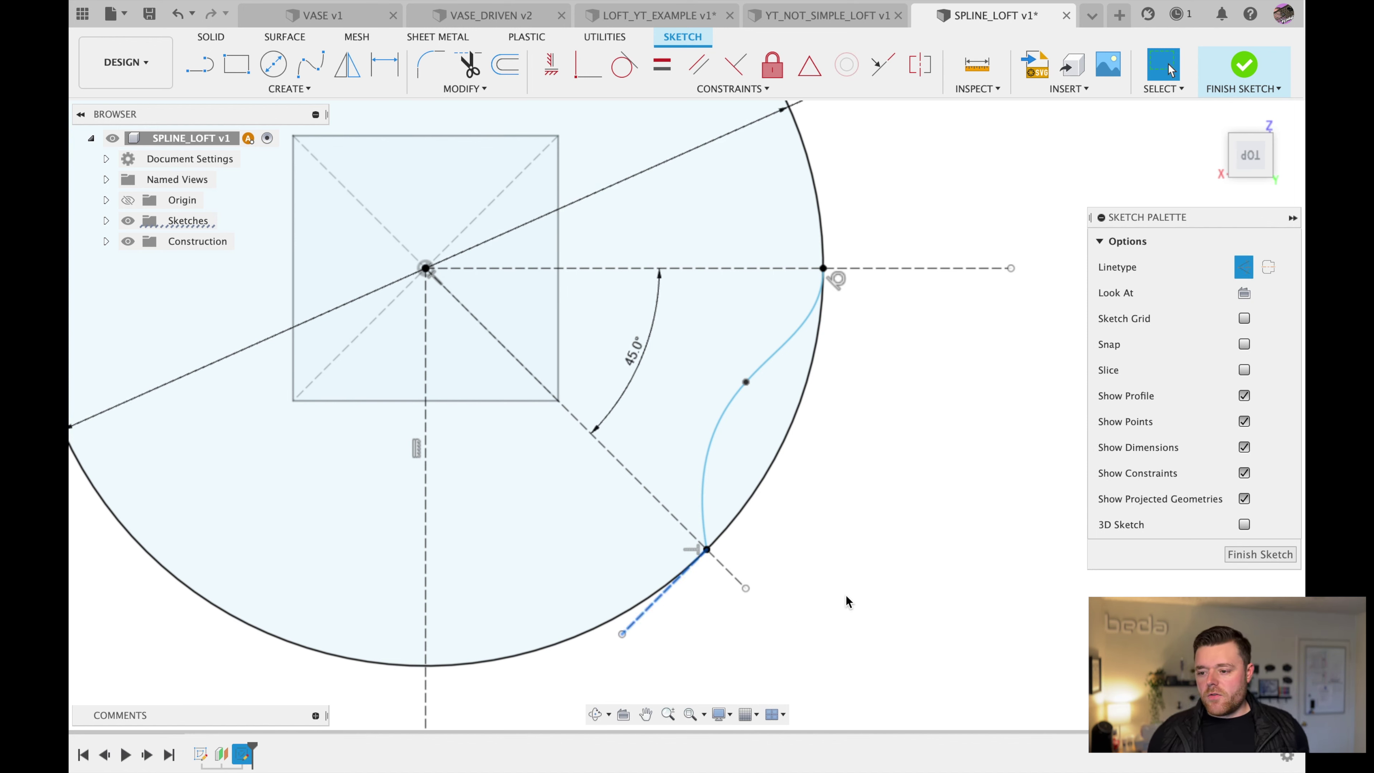
left_click(832, 582)
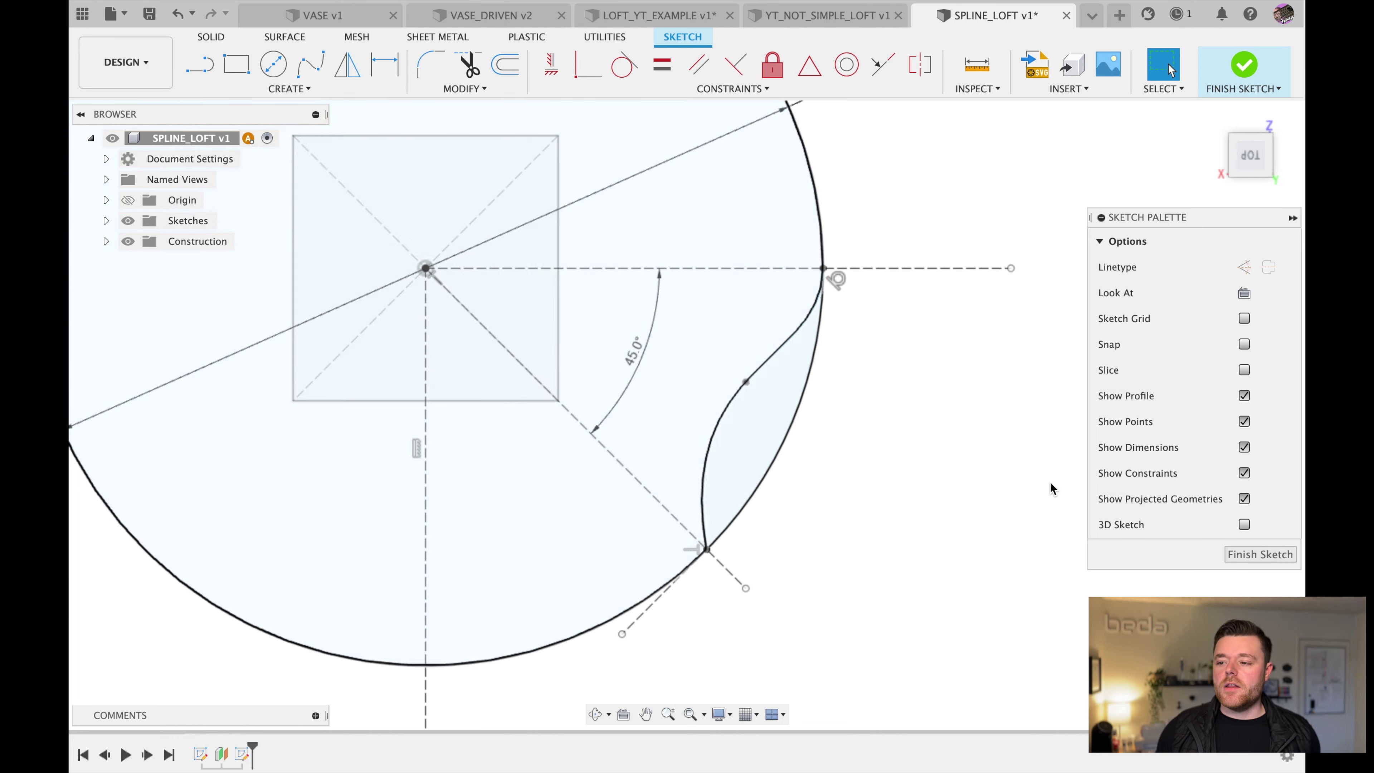
left_click(624, 65)
left_click(703, 490)
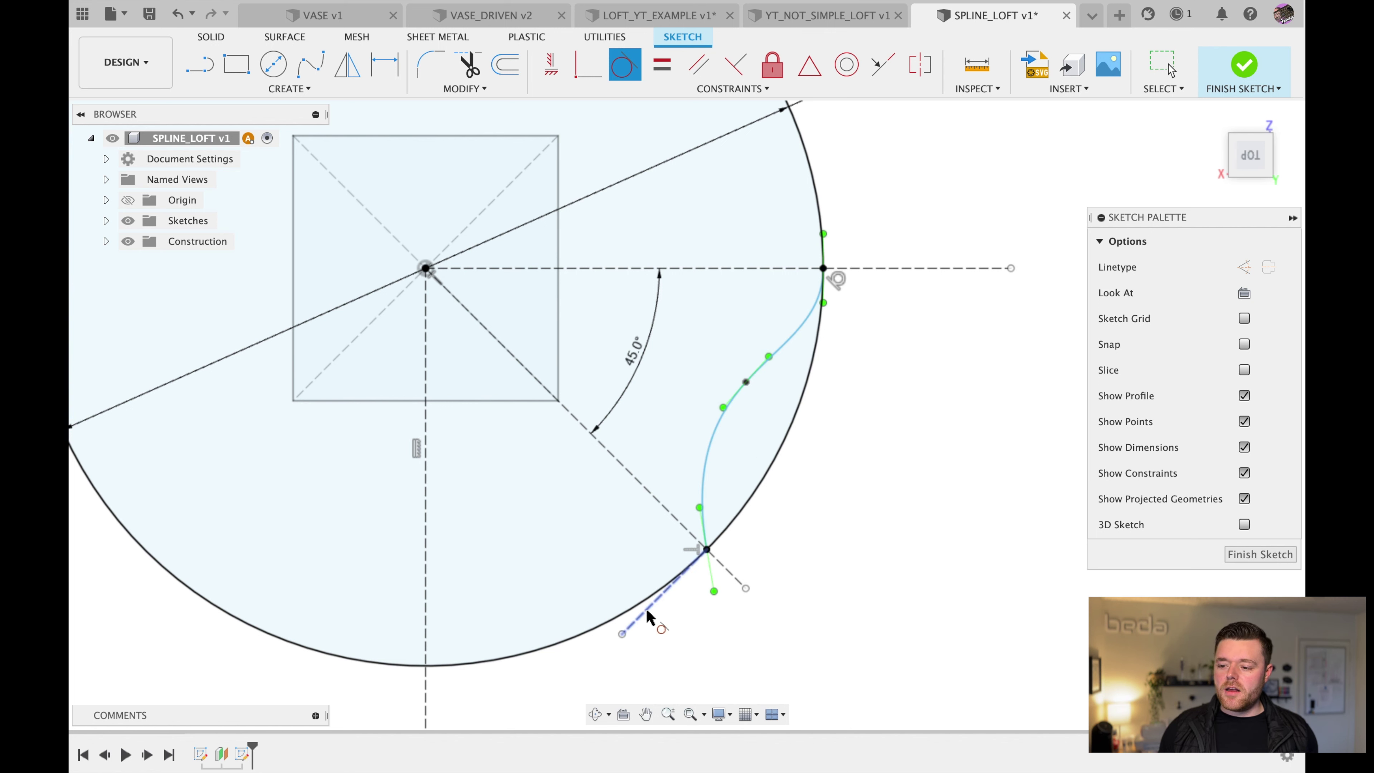
left_click(706, 468)
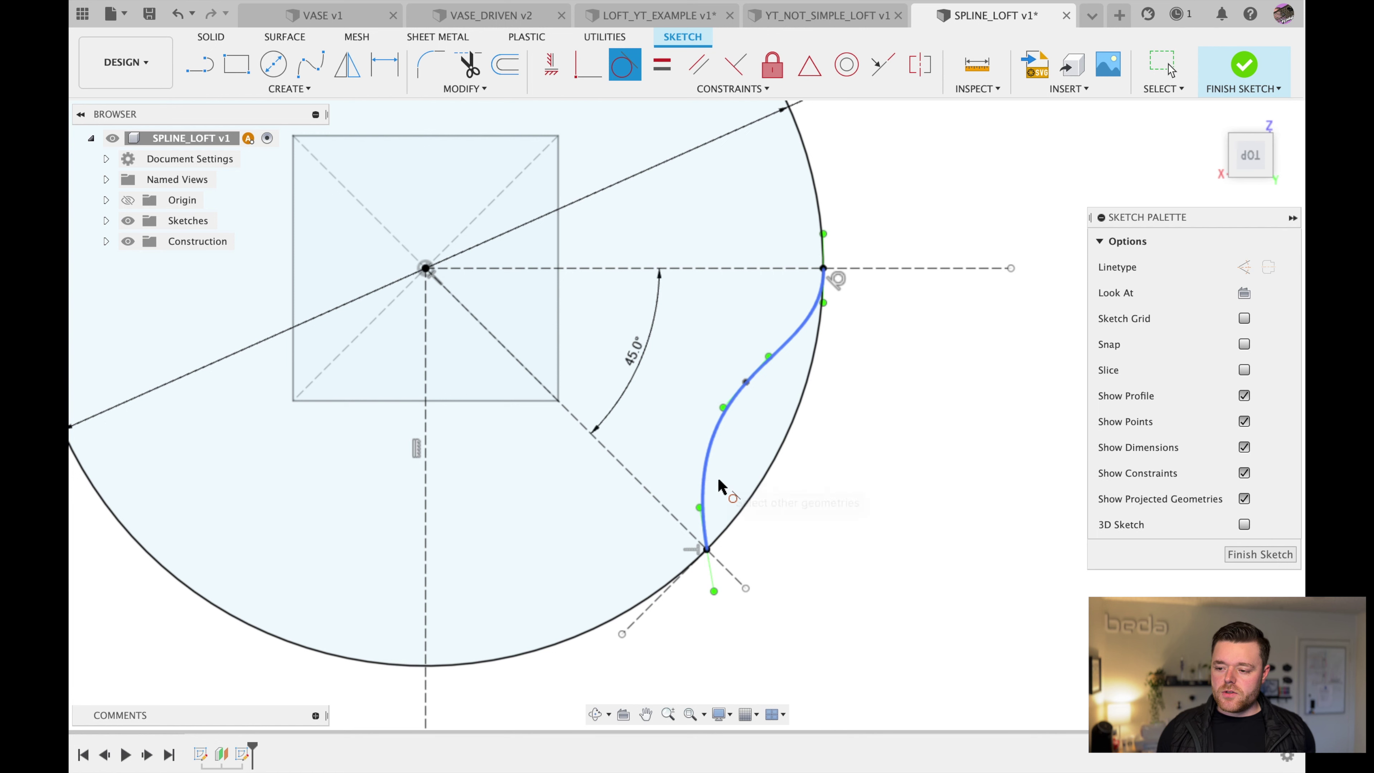
left_click(660, 598)
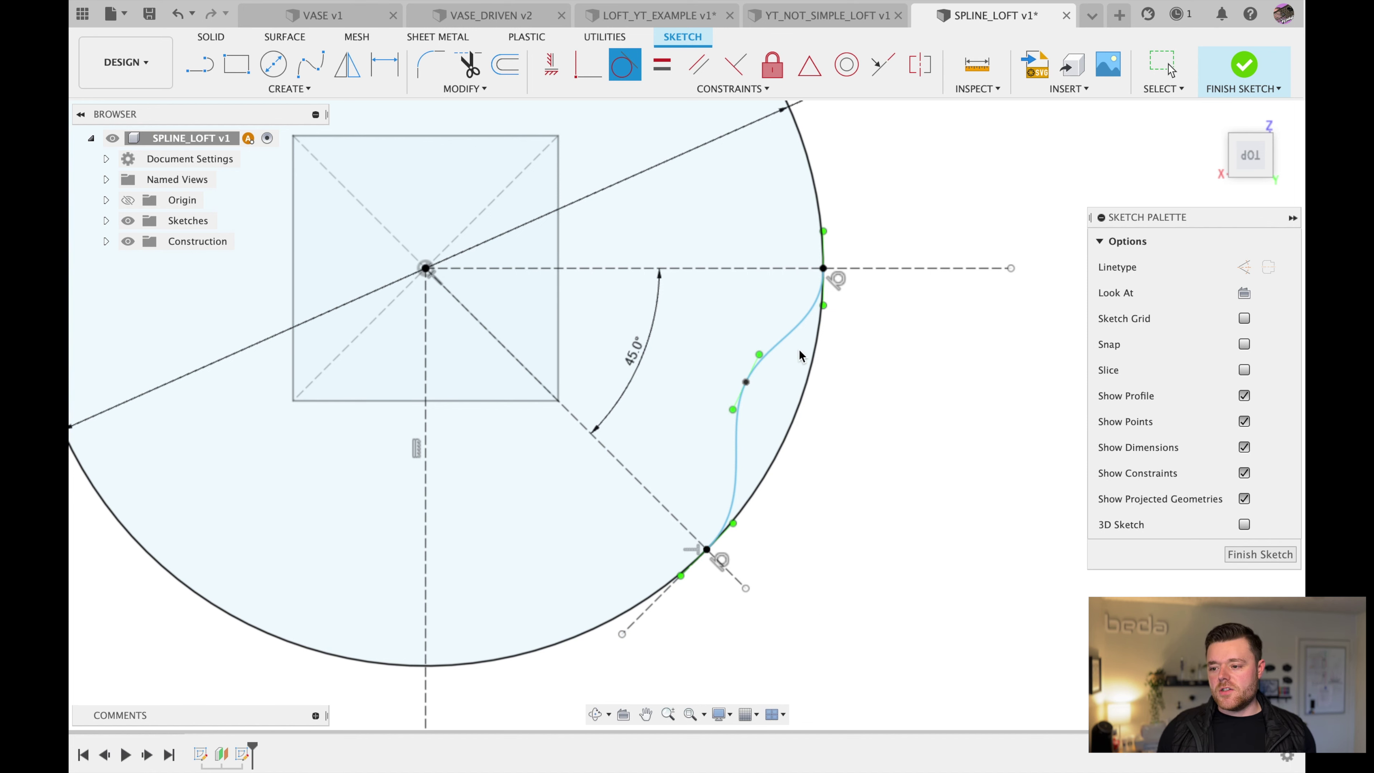
key("Escape")
left_click(740, 421)
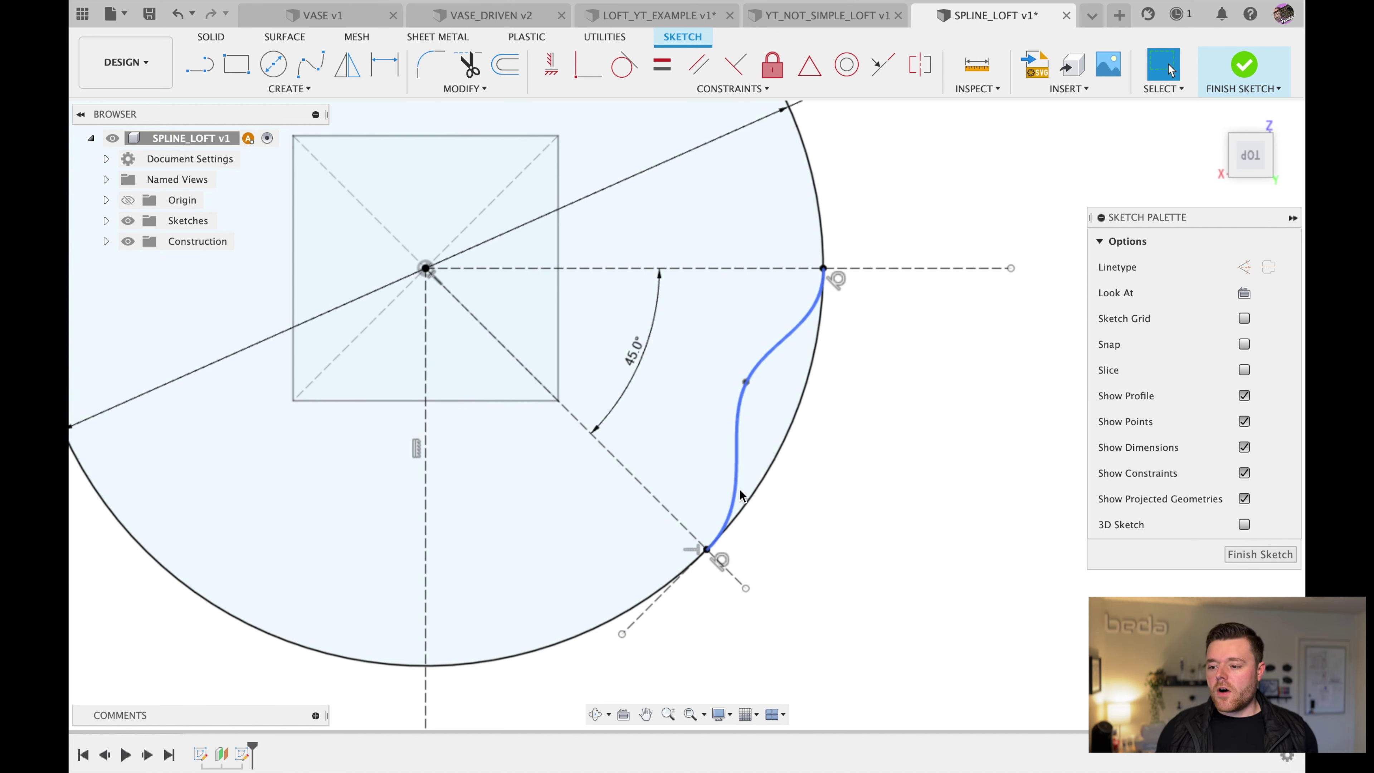
left_click(728, 531)
left_click(693, 570)
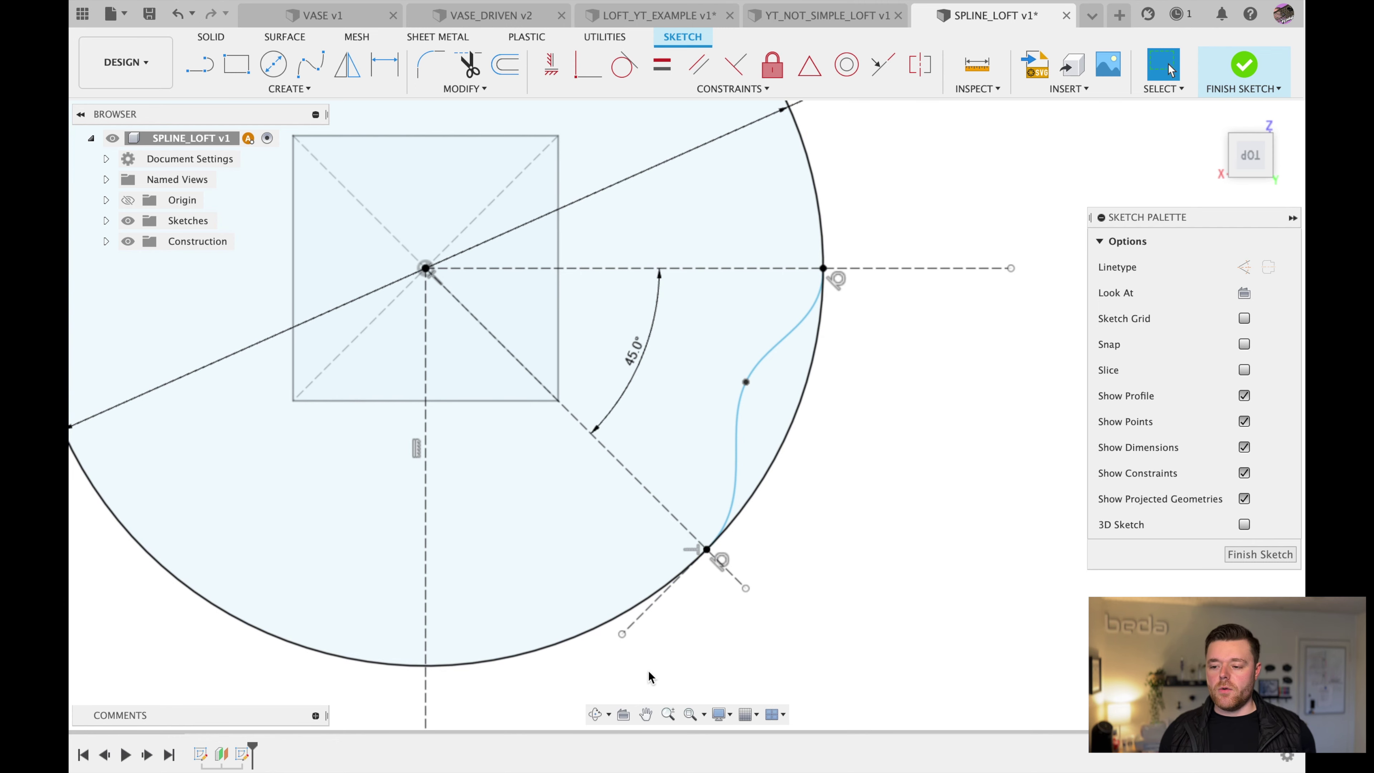
left_click_drag(750, 380, 866, 378)
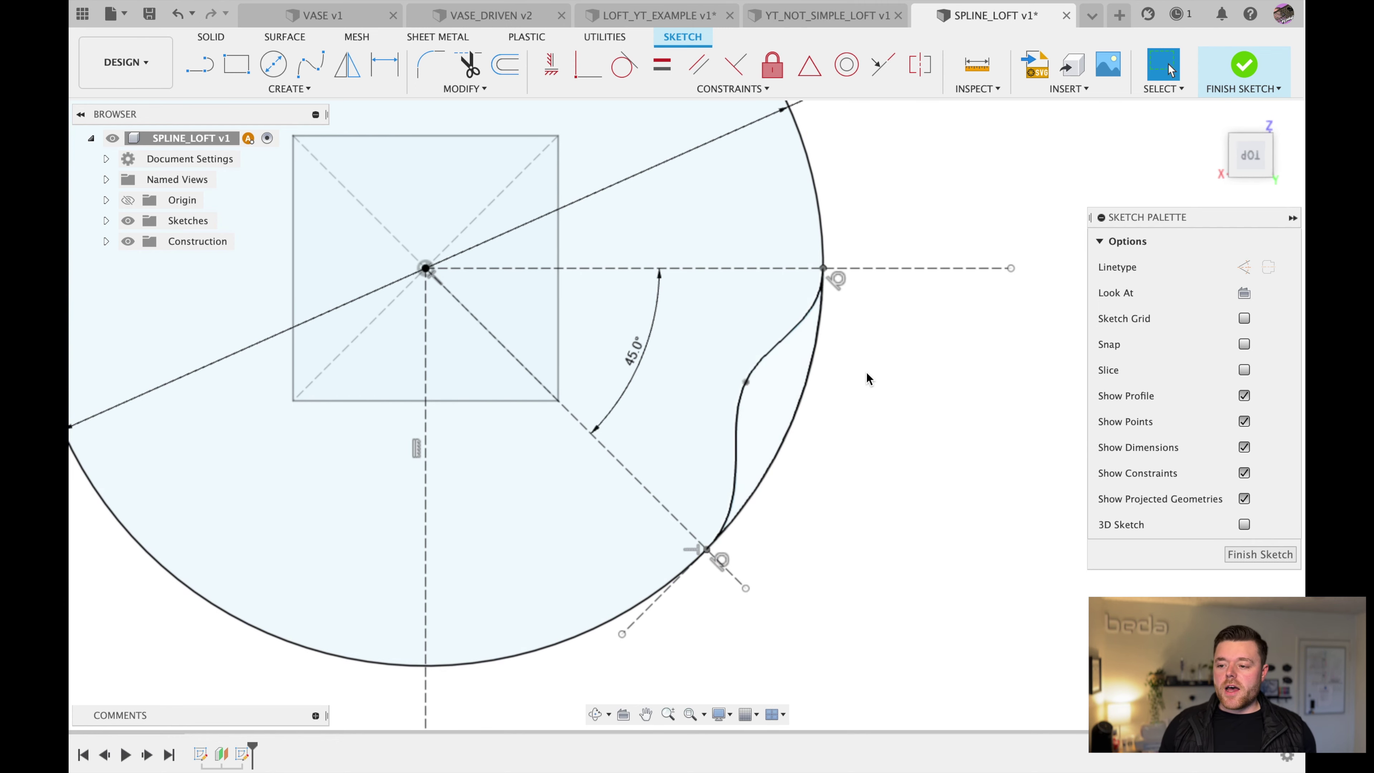
left_click(785, 345)
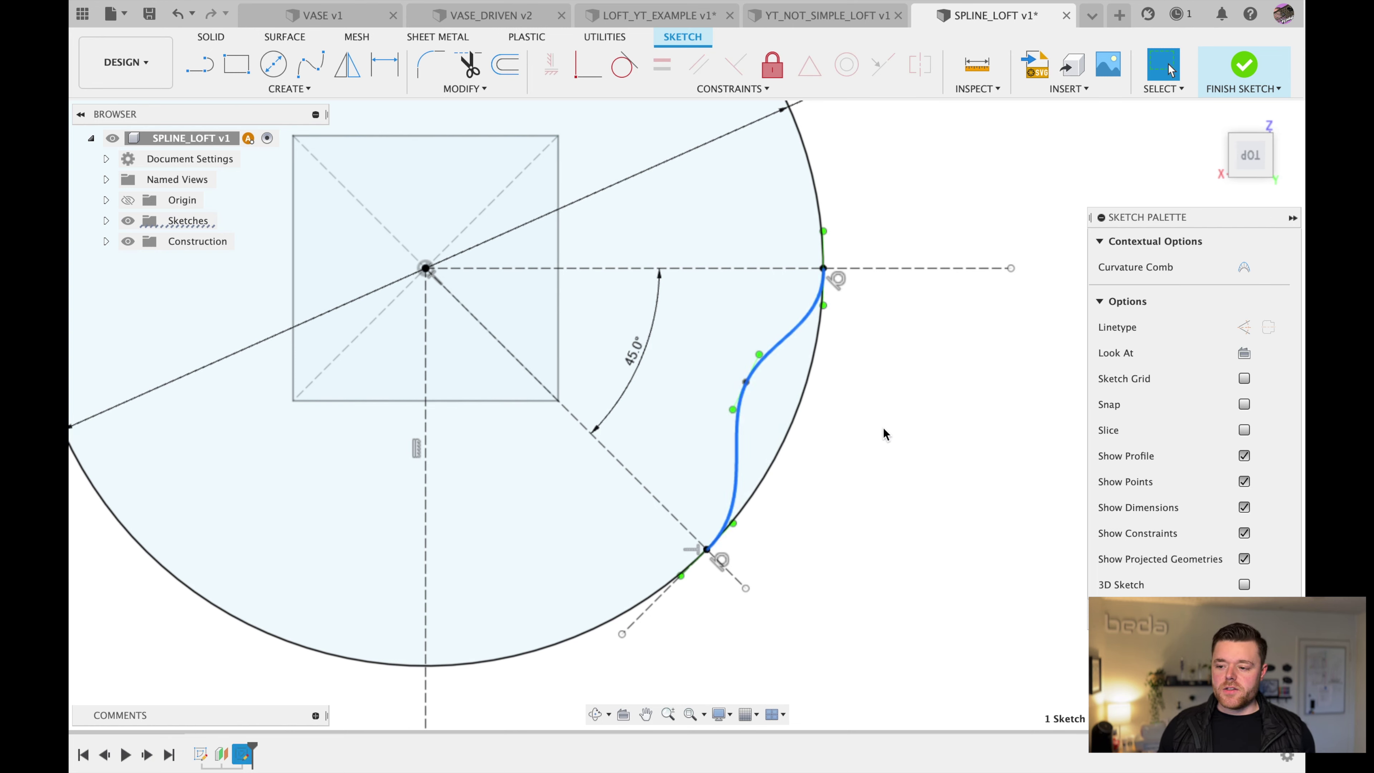
key("Escape")
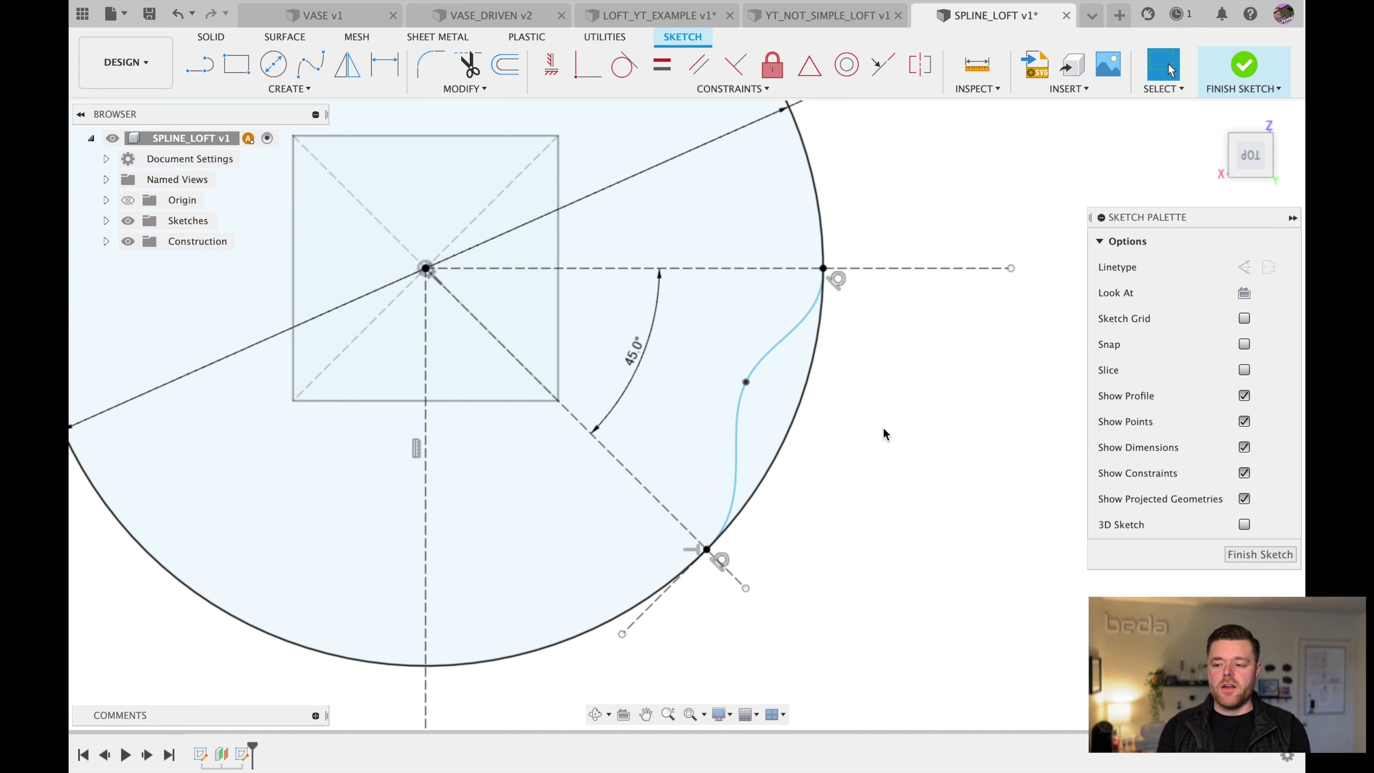
- Mirror the spline segment across the 45° construction line
left_click(808, 314)
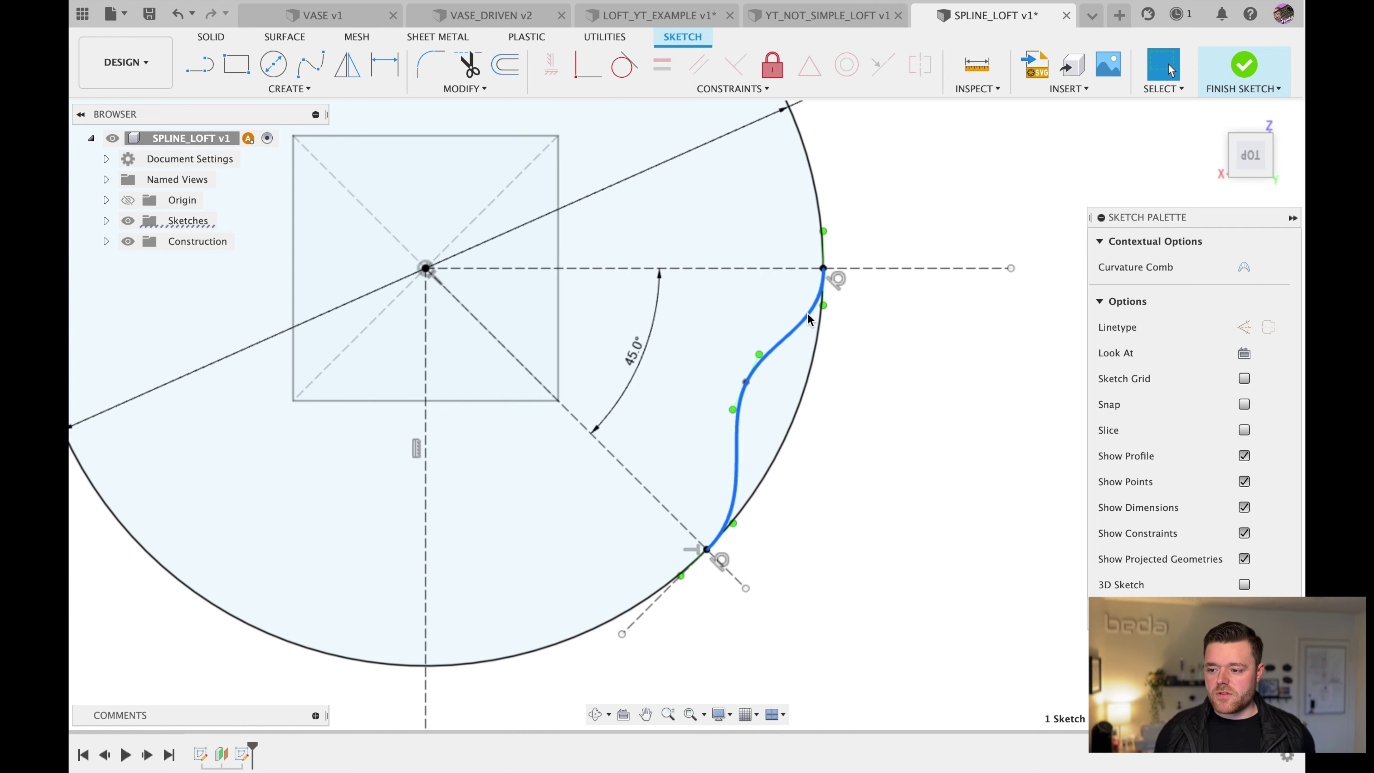
left_click(302, 89)
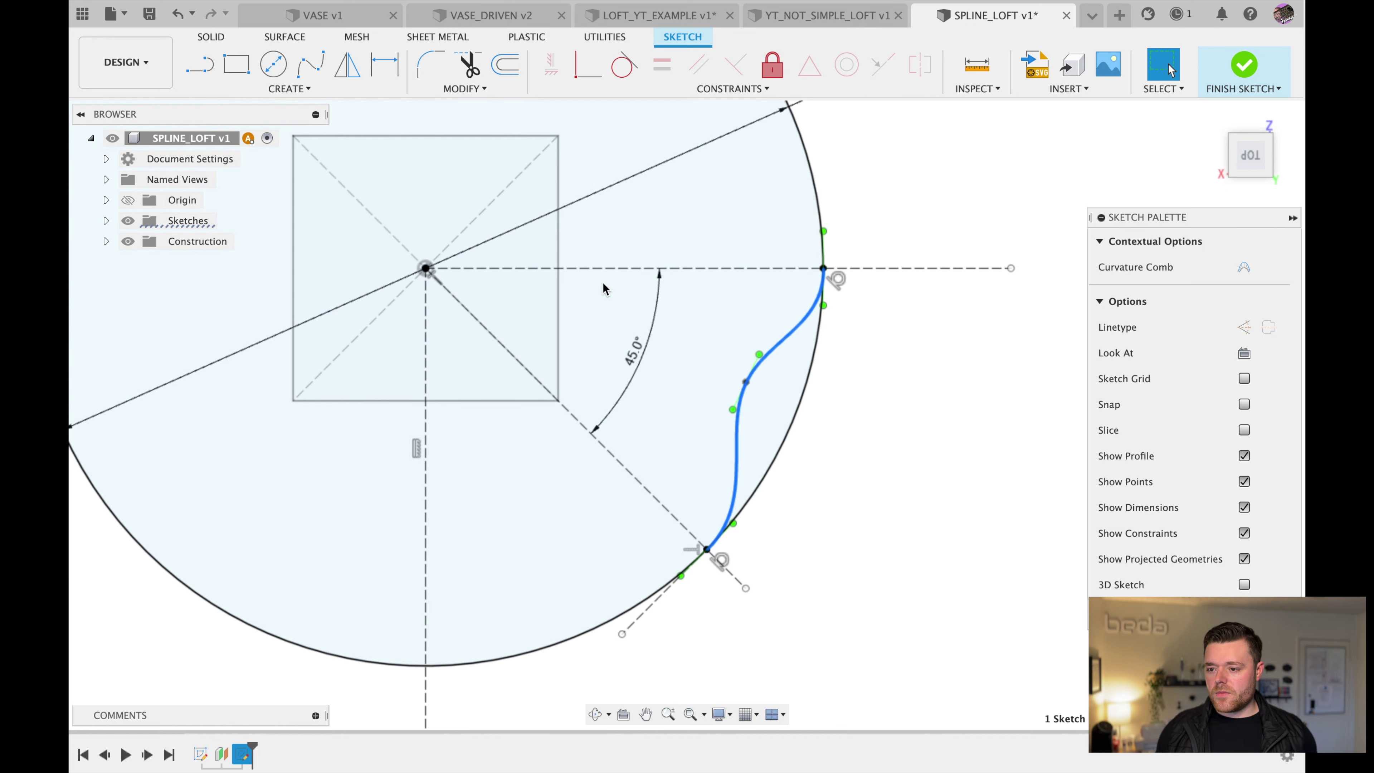
scroll(719, 328, "down", 2)
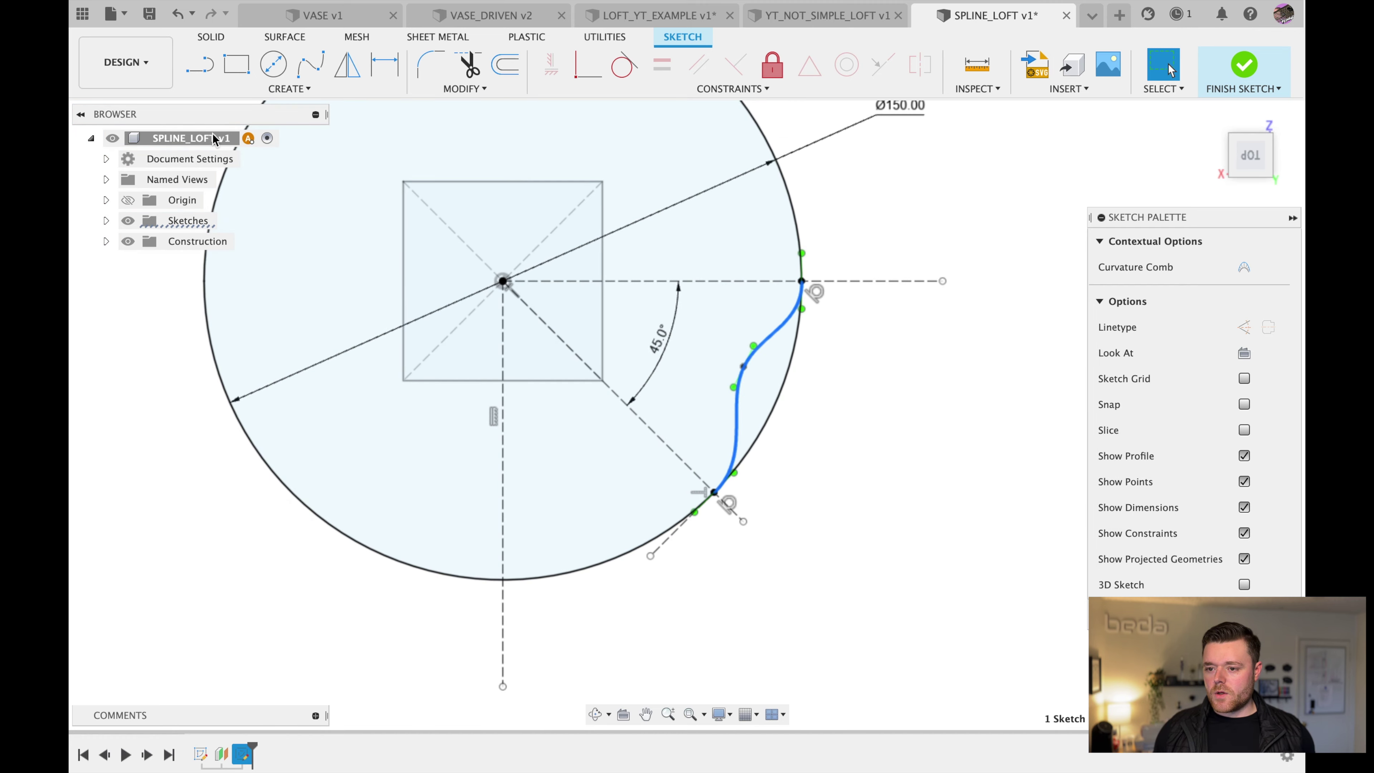
left_click(279, 89)
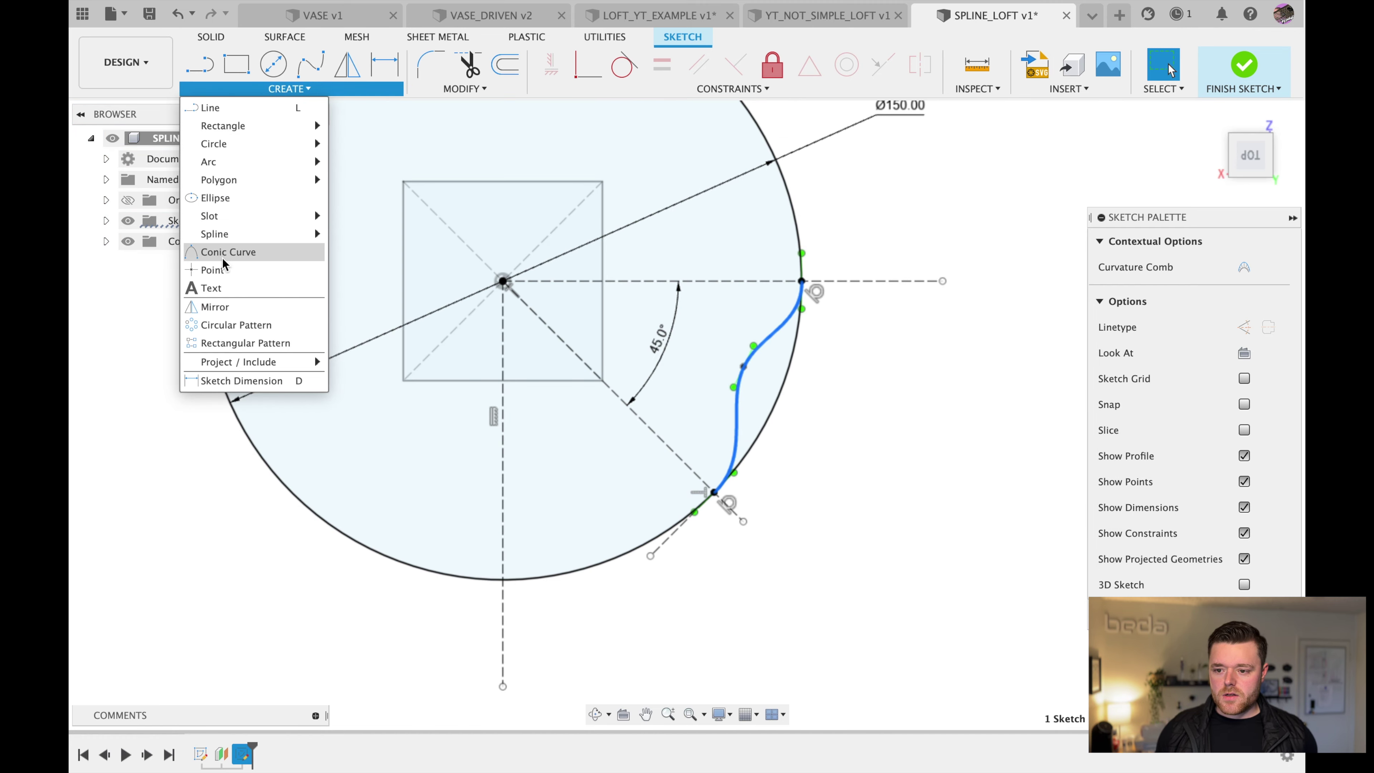
left_click(896, 196)
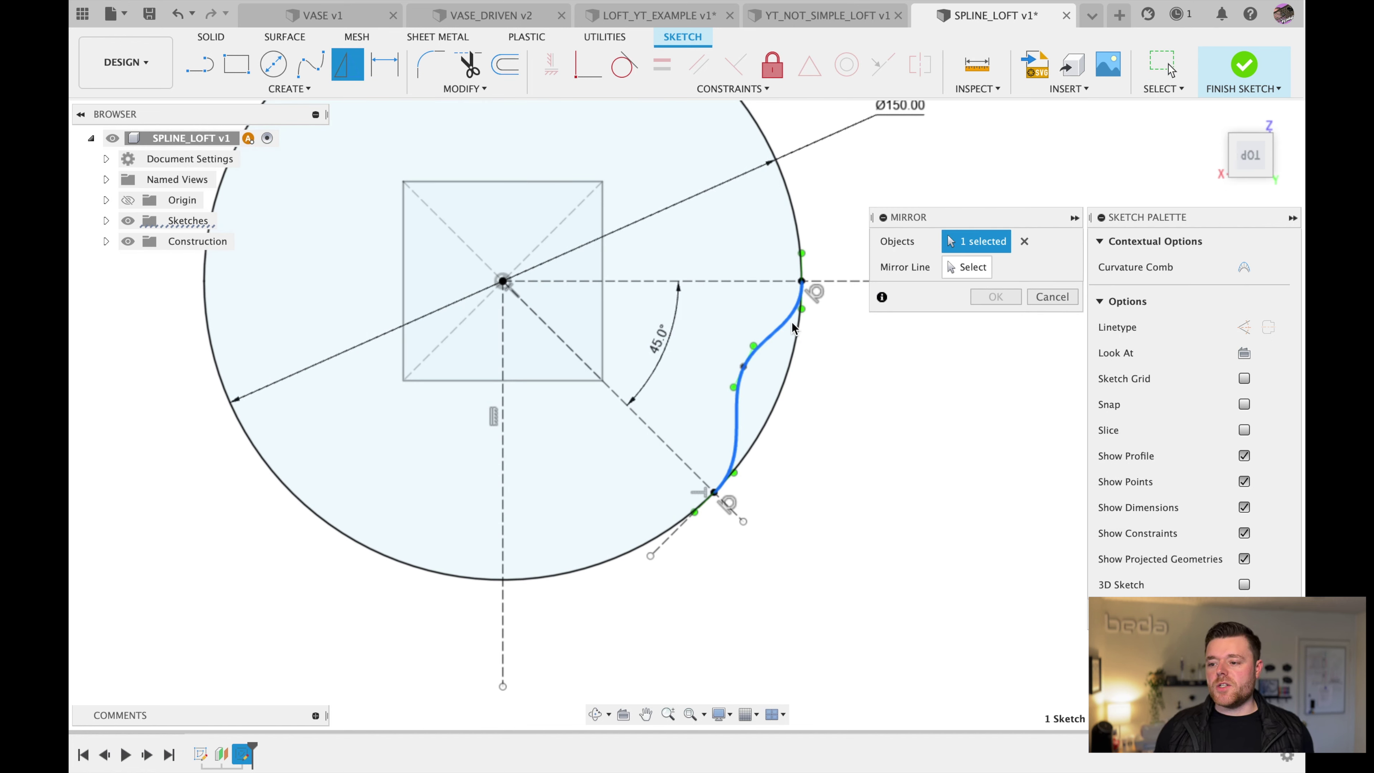
left_click(960, 271)
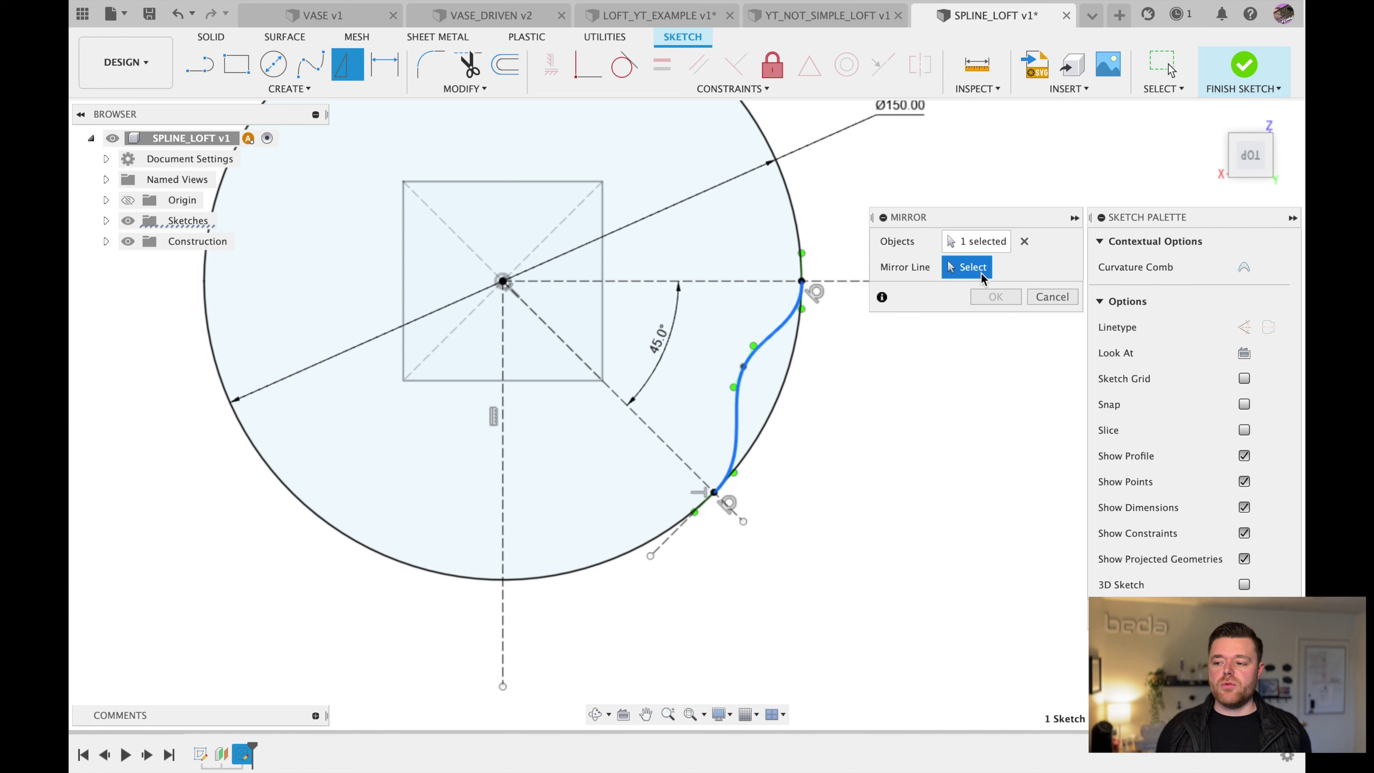
left_click(661, 441)
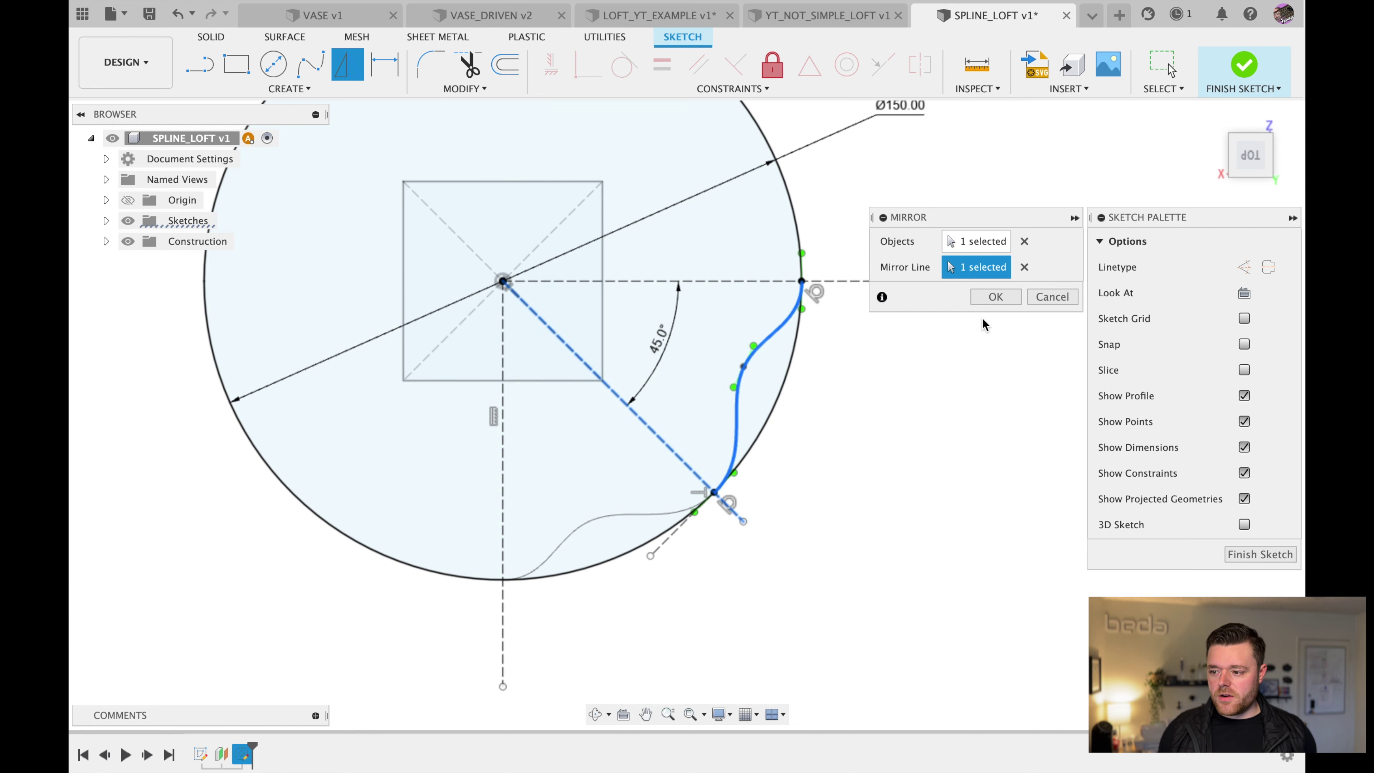
left_click(996, 297)
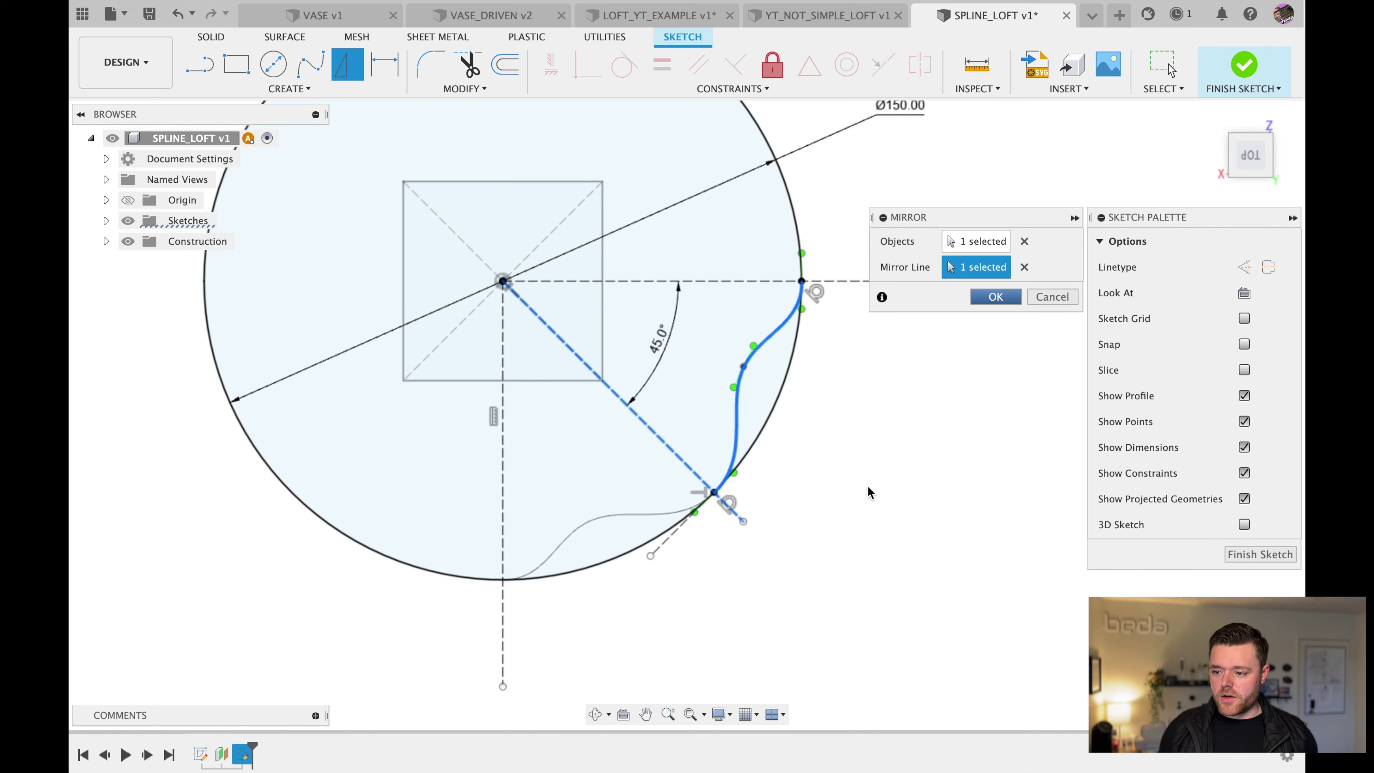
- Mirror both spline segments across the horizontal construction line
left_click(776, 325)
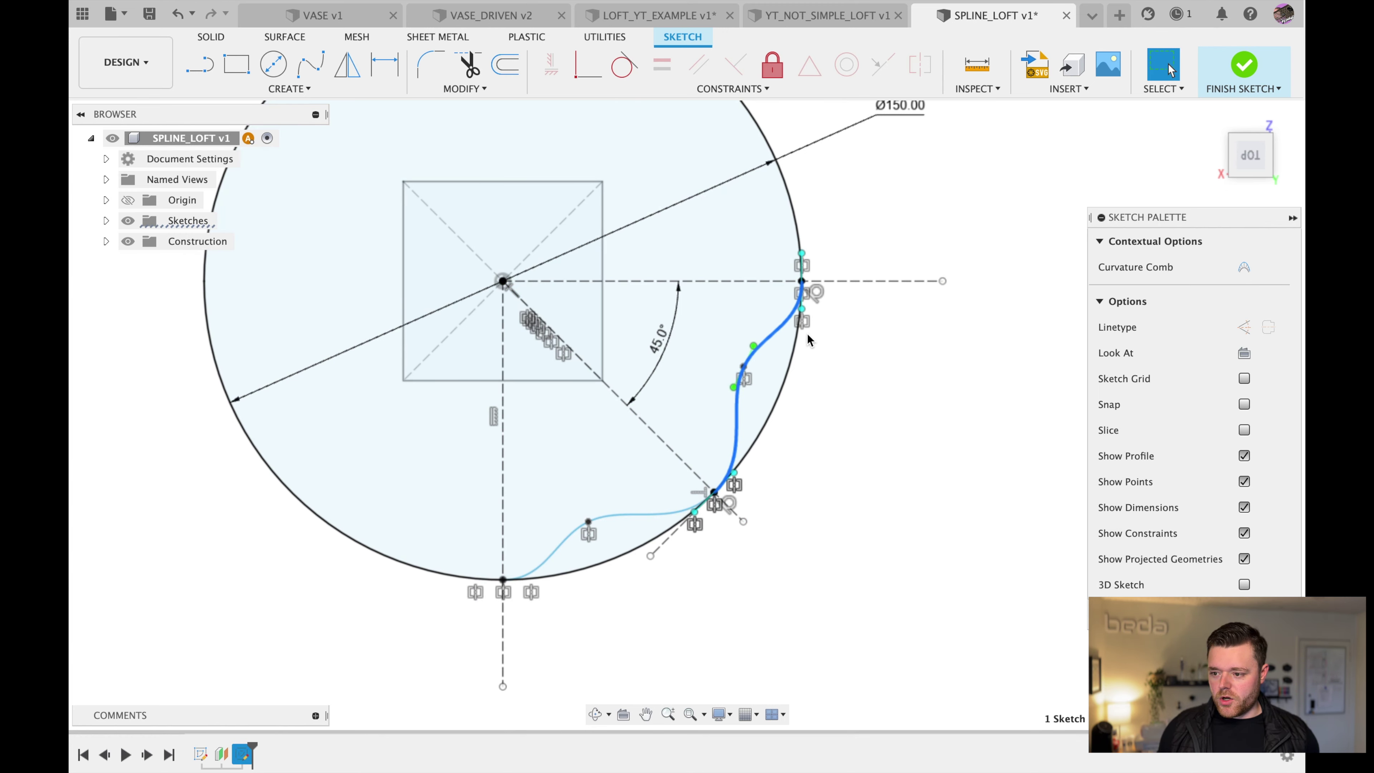
left_click(637, 517)
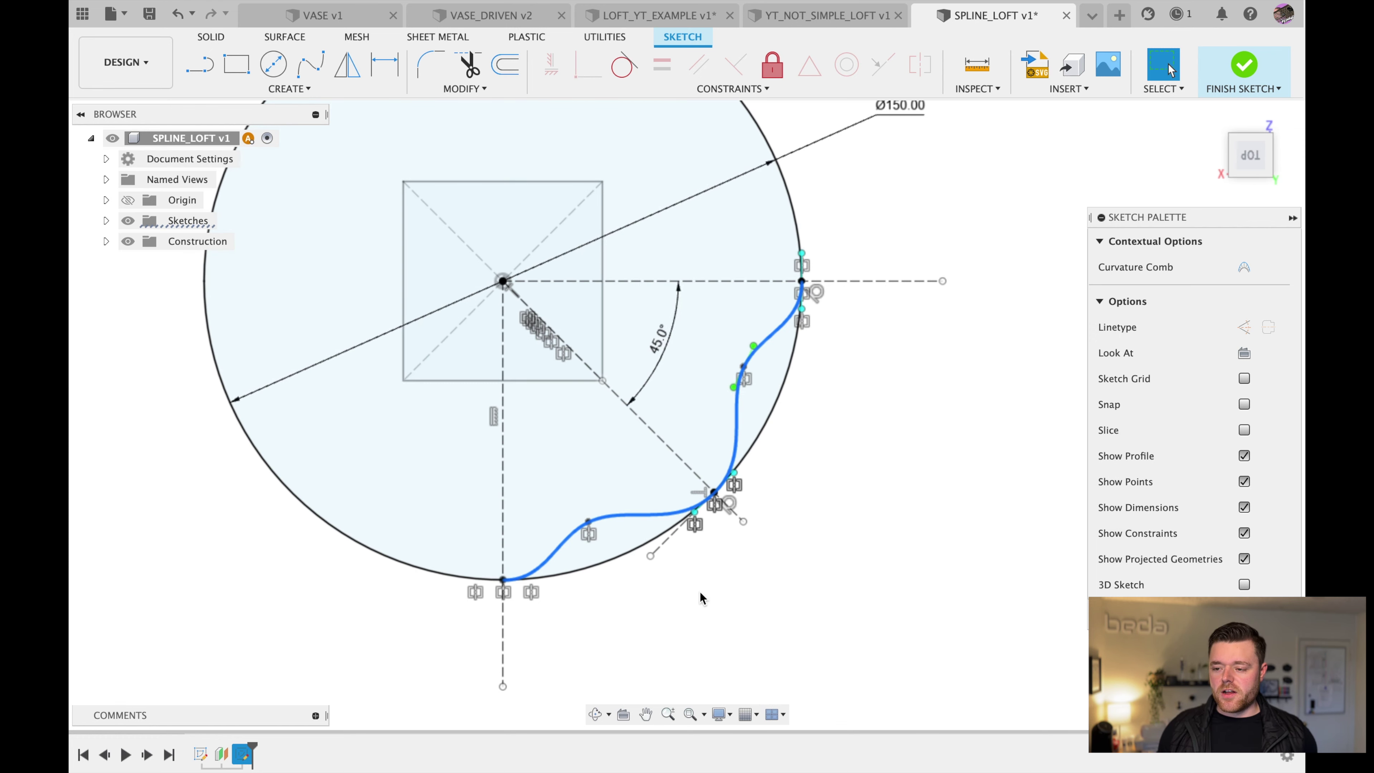
scroll(700, 595, "down", 2)
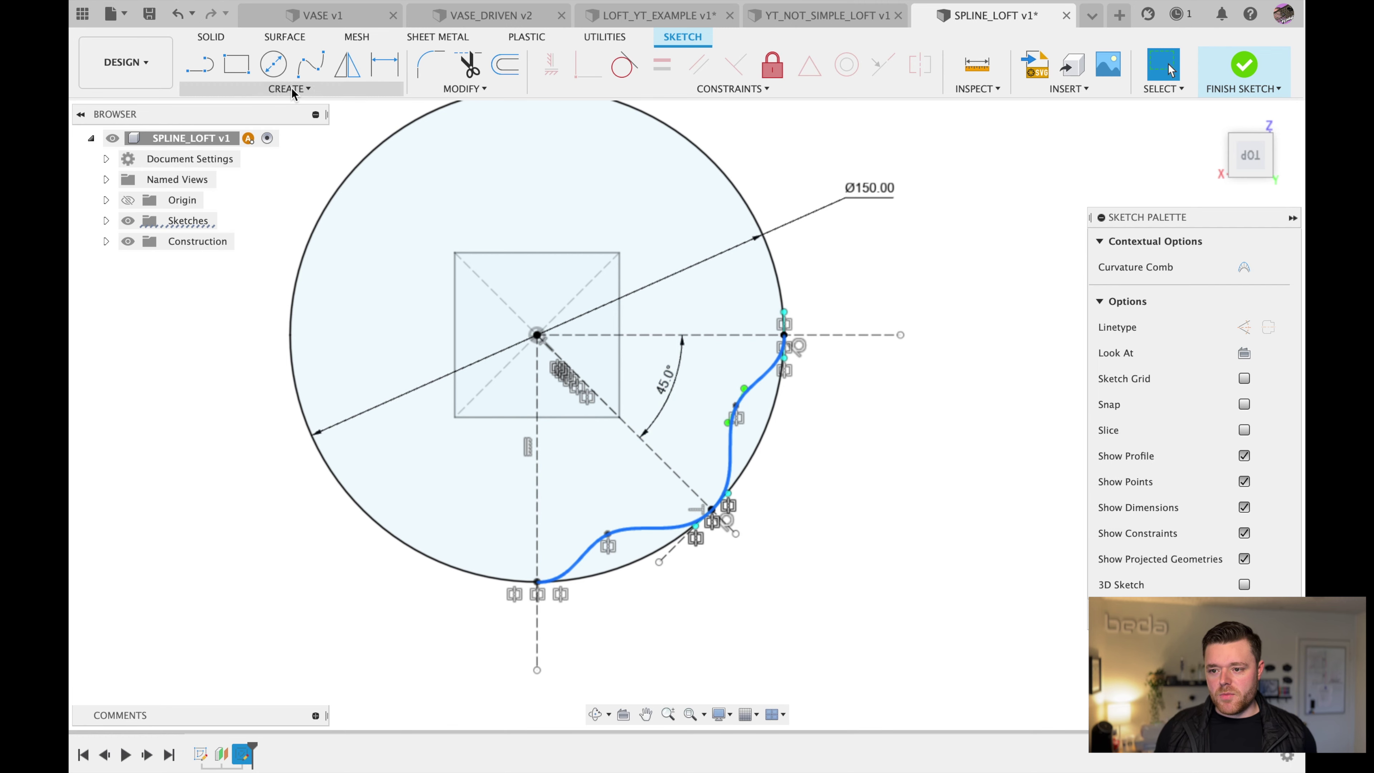
left_click(290, 89)
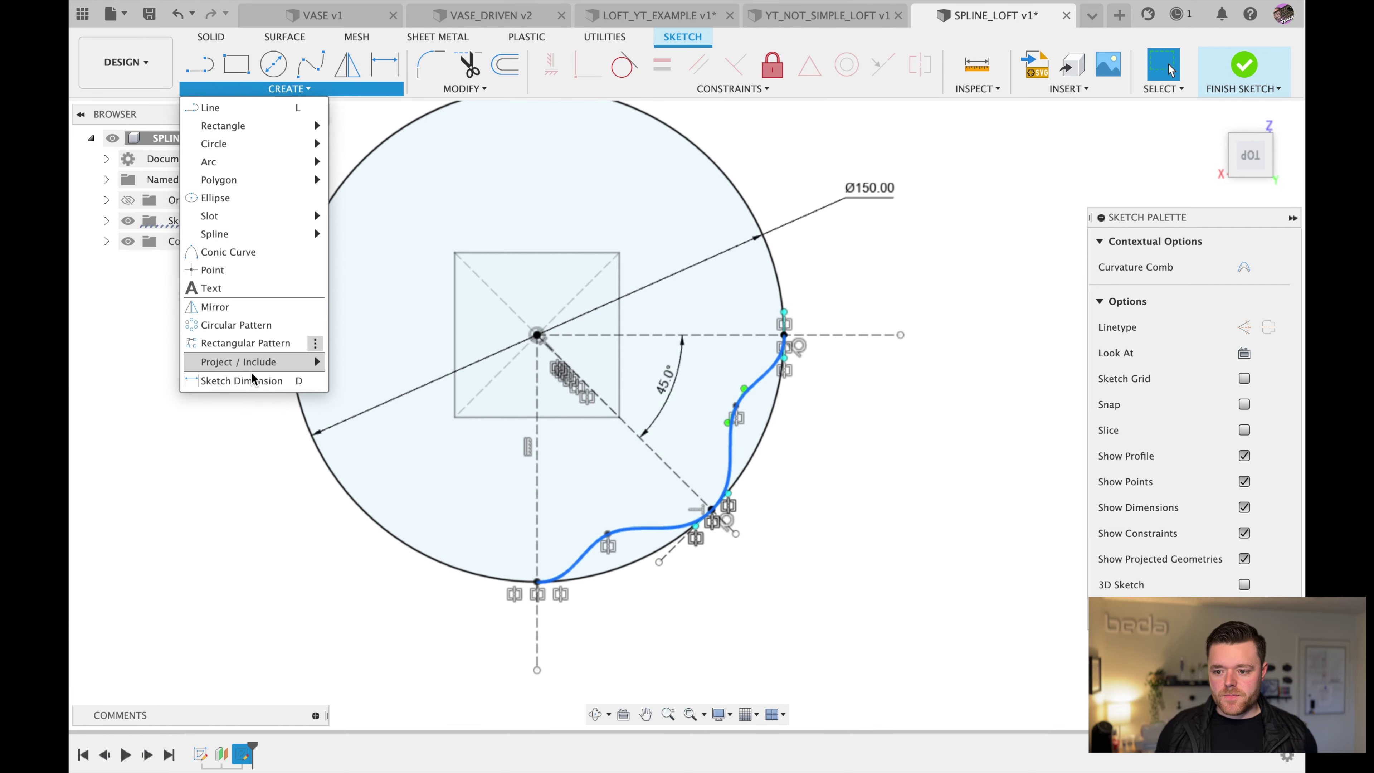
mouse_move(254, 361)
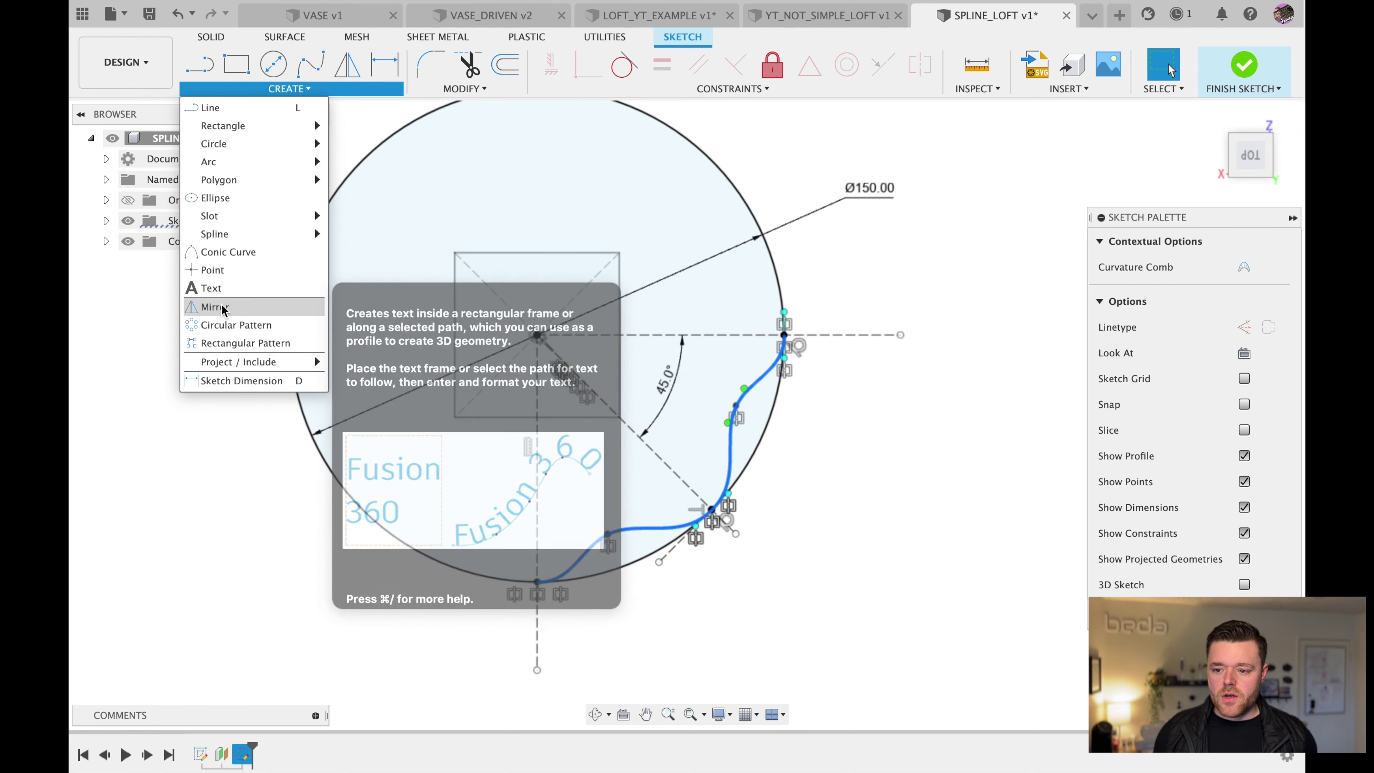
left_click(582, 360)
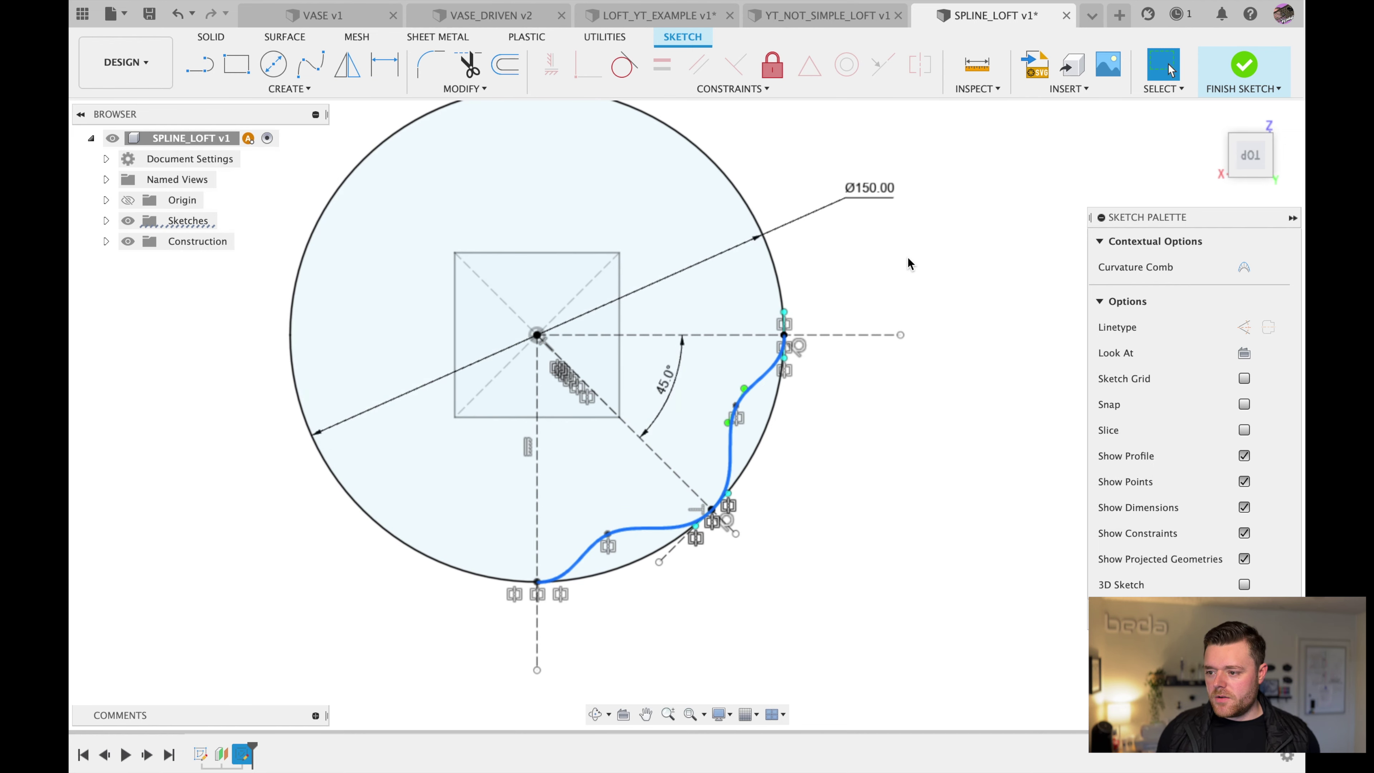
left_click(968, 269)
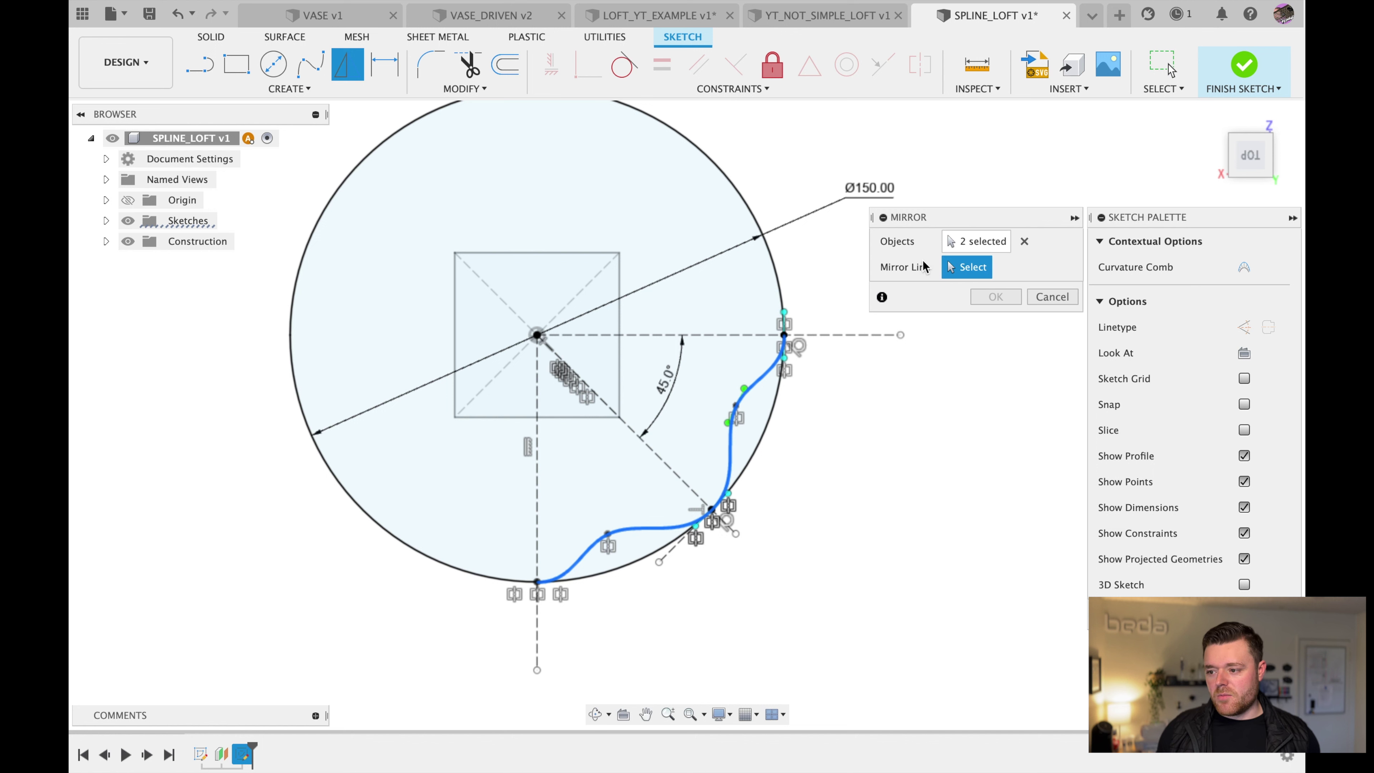
left_click(732, 337)
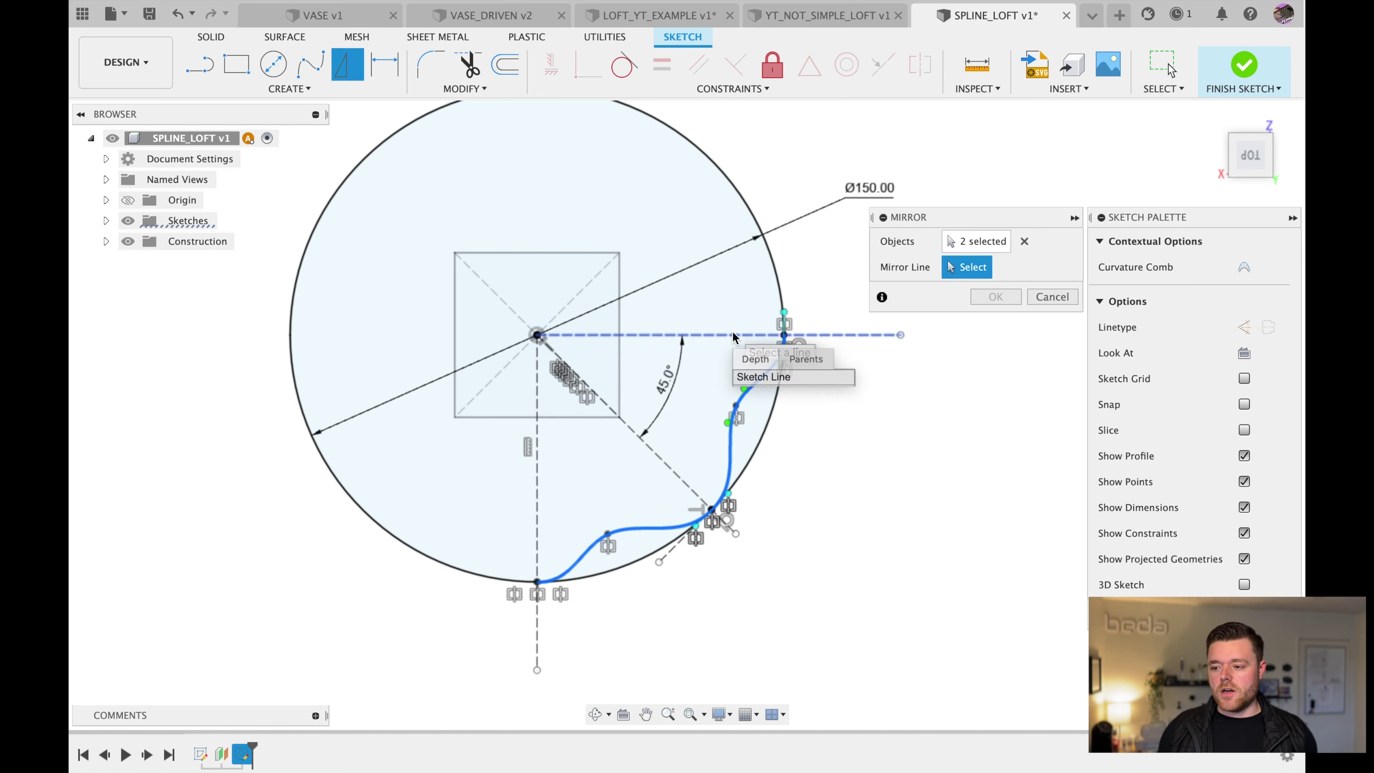
left_click(768, 377)
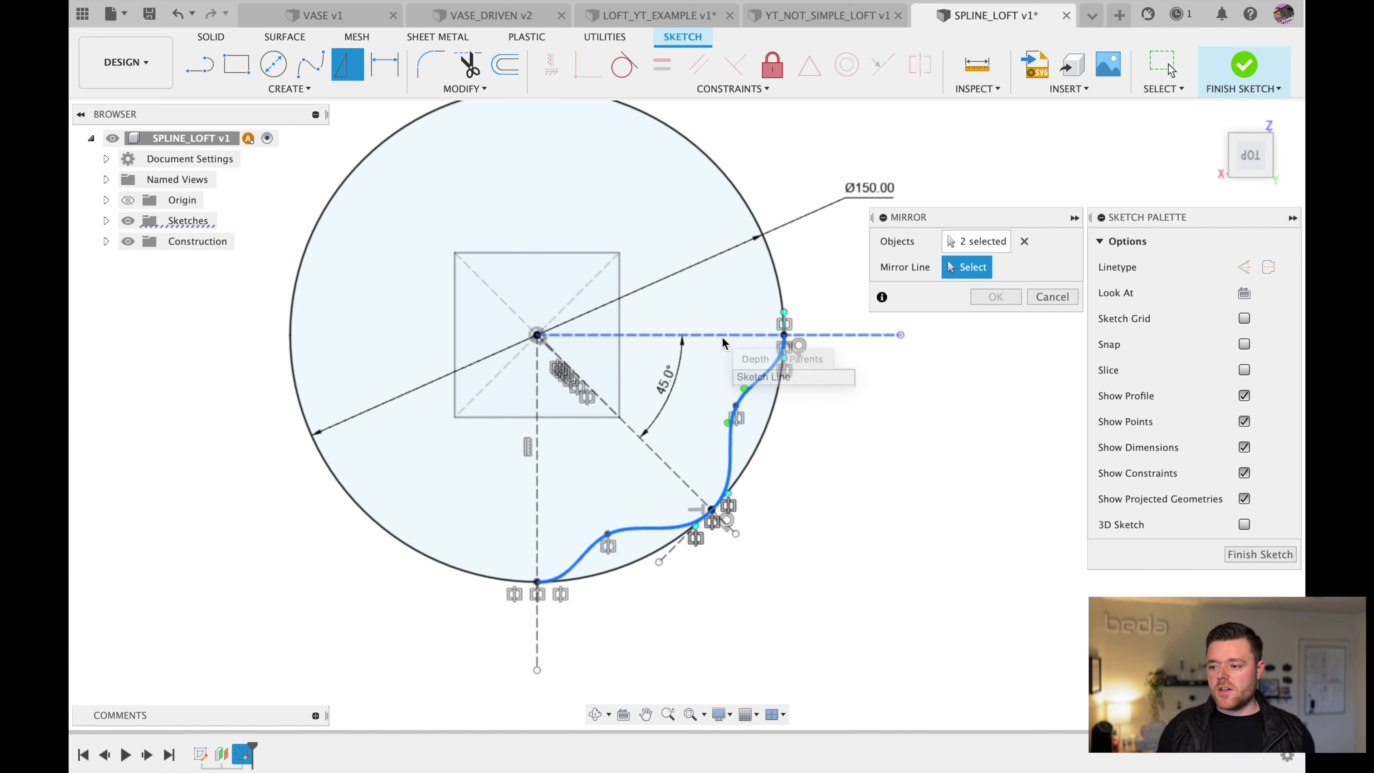
left_click(990, 297)
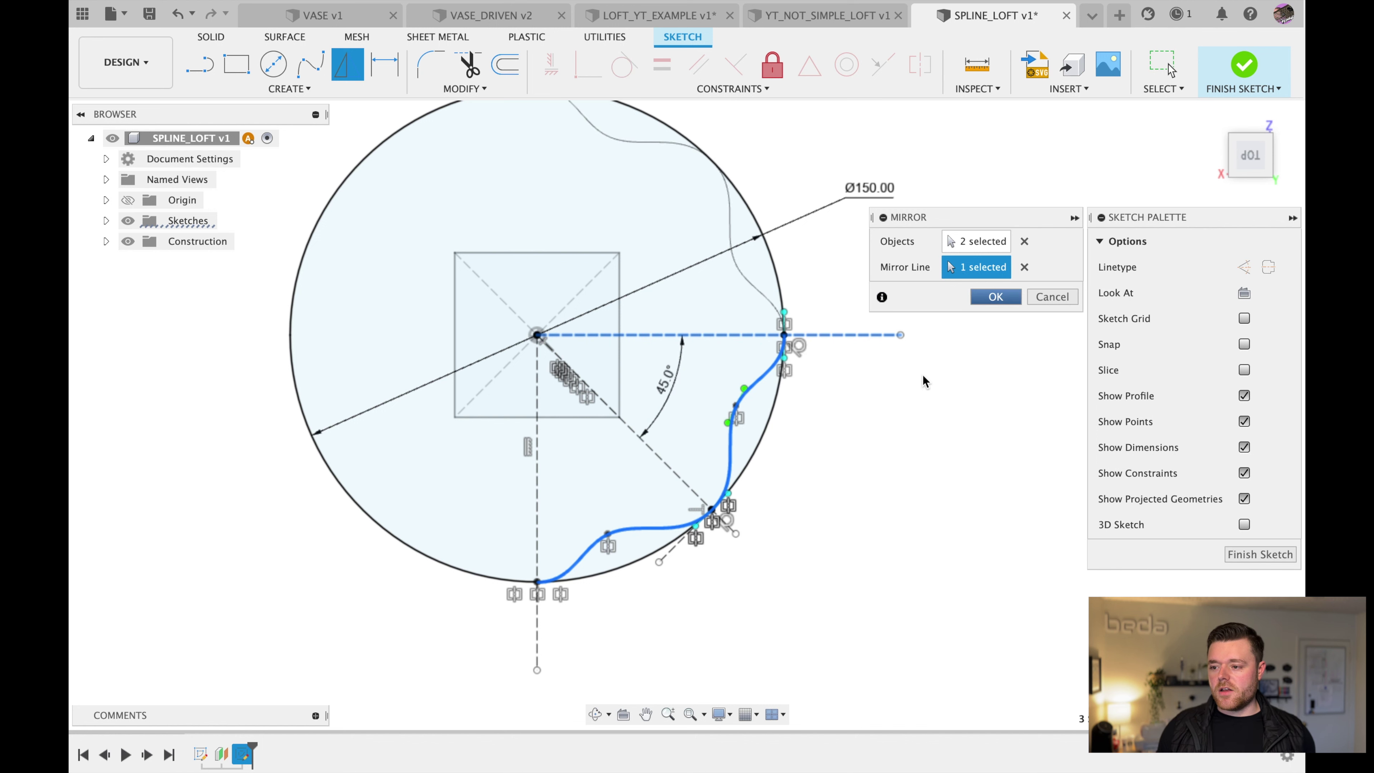
- Mirror all four spline segments across the vertical construction line to close the wavy profile inside the 150 mm circle
scroll(820, 504, "down", 1)
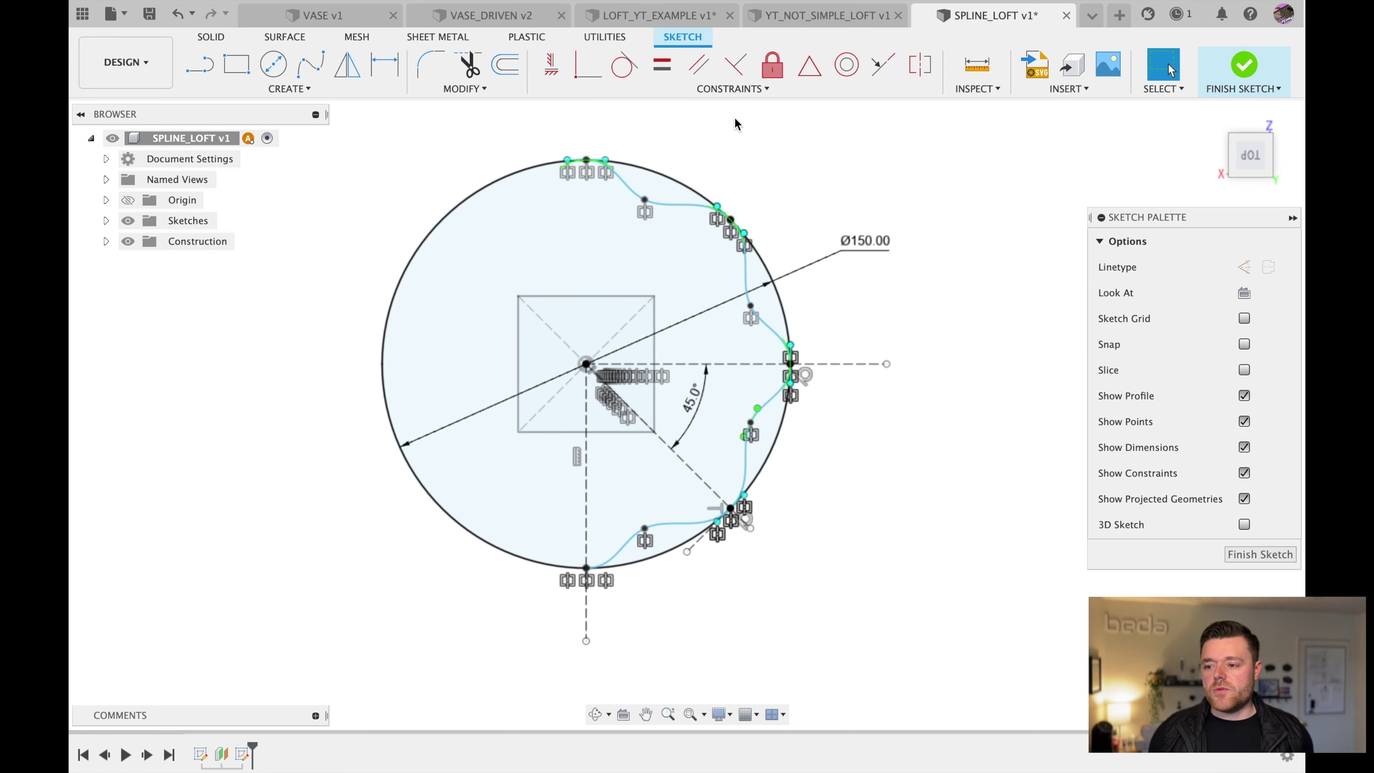
left_click(680, 208)
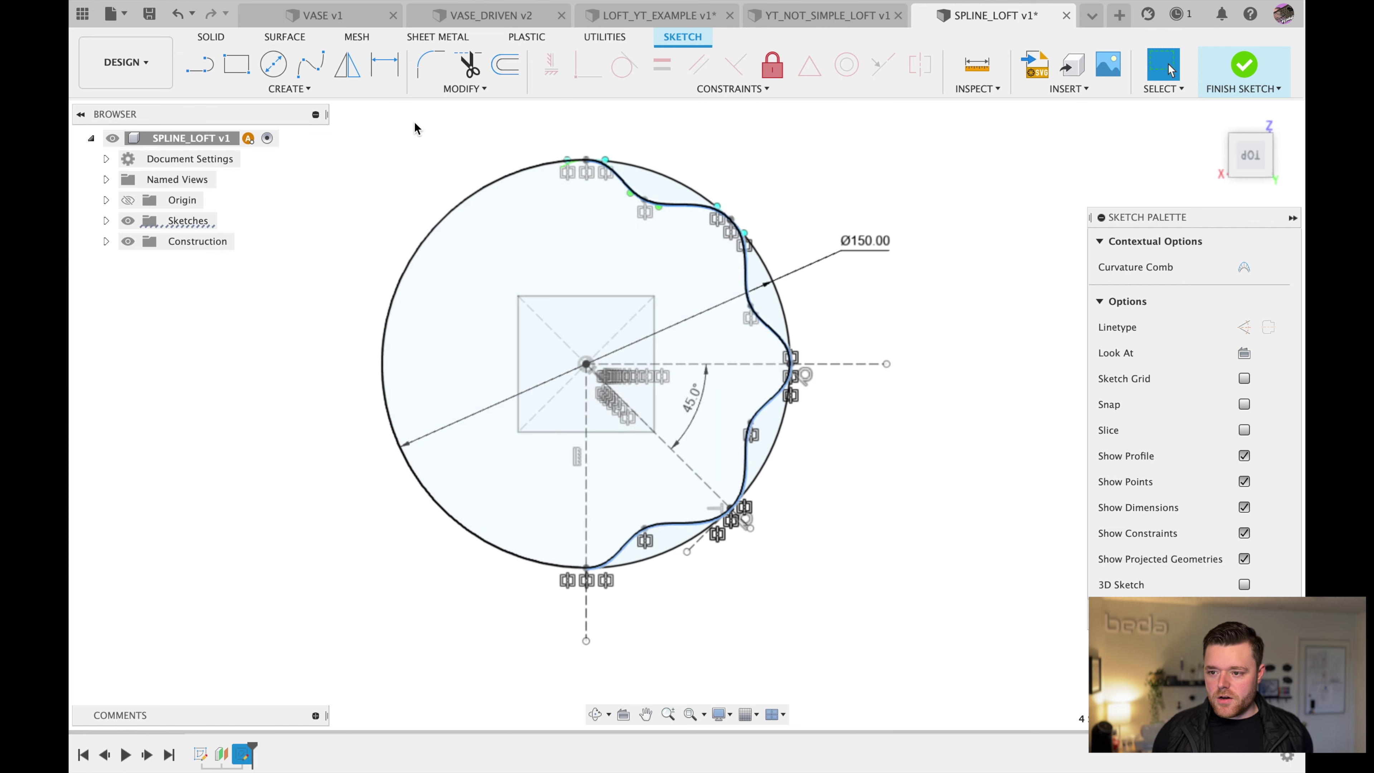
left_click(306, 89)
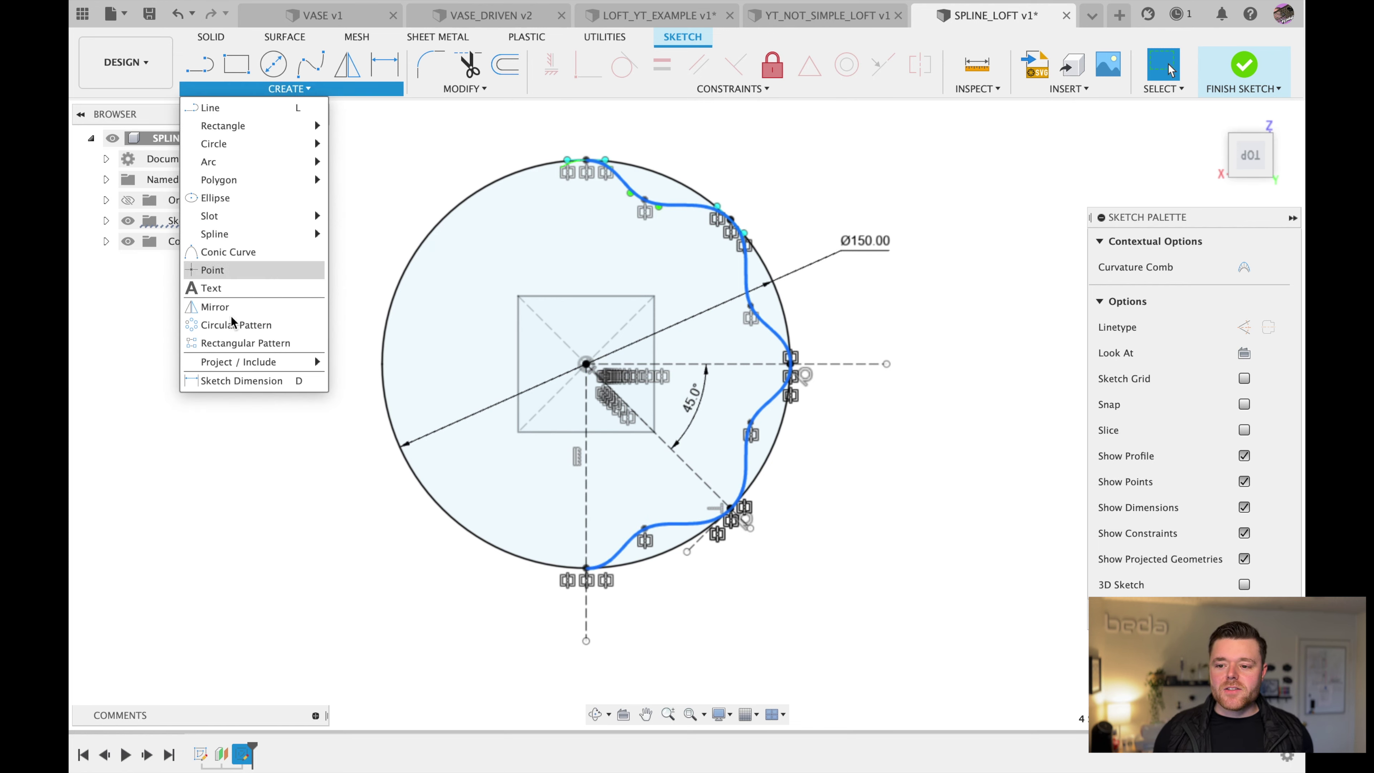
key("Escape")
left_click(893, 299)
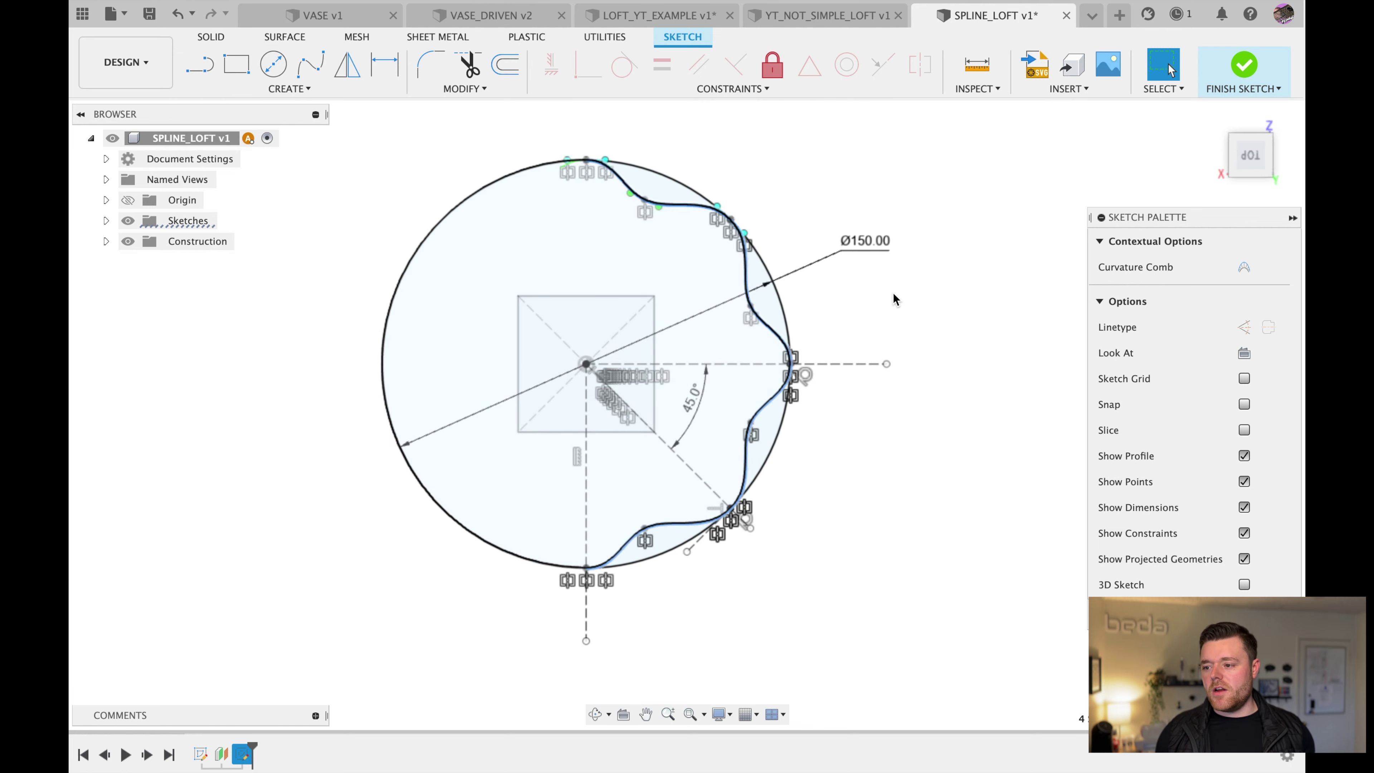
left_click(967, 267)
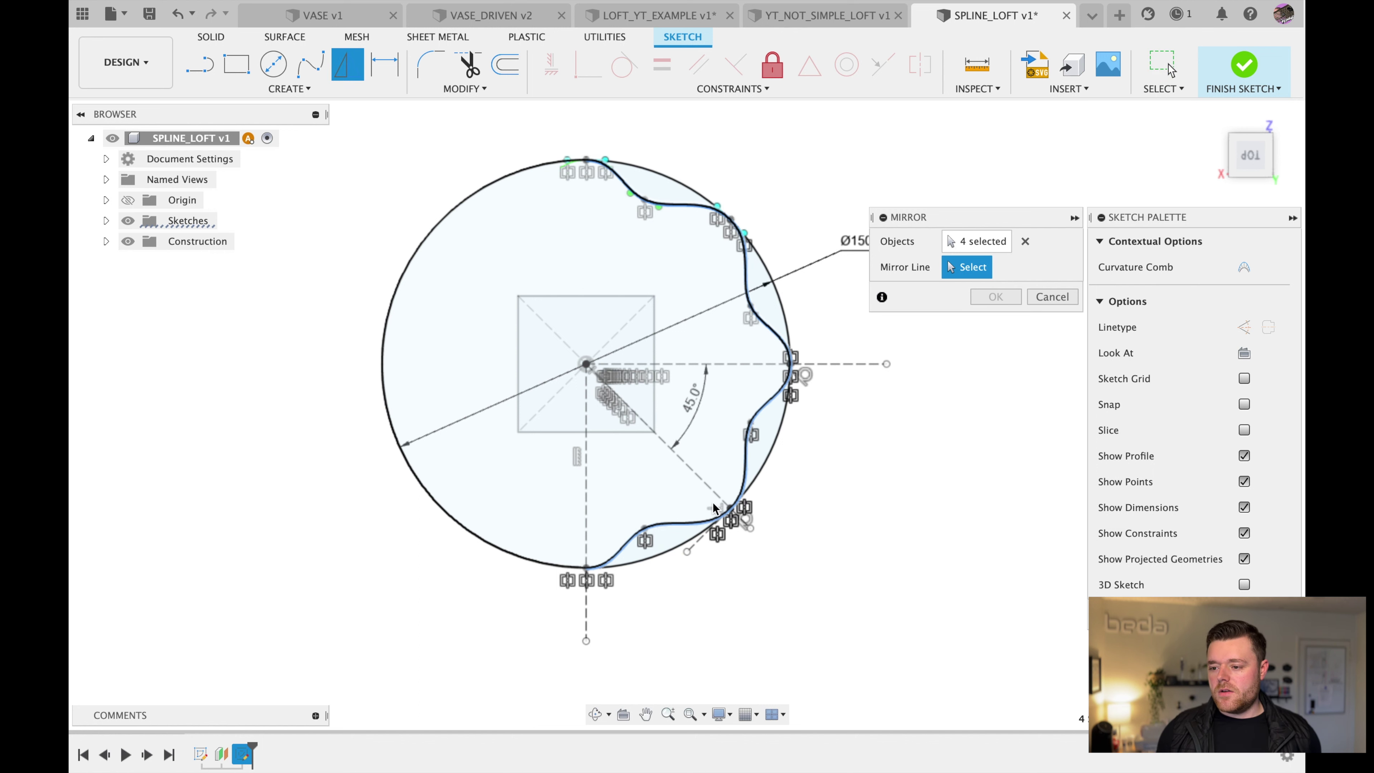
left_click(588, 415)
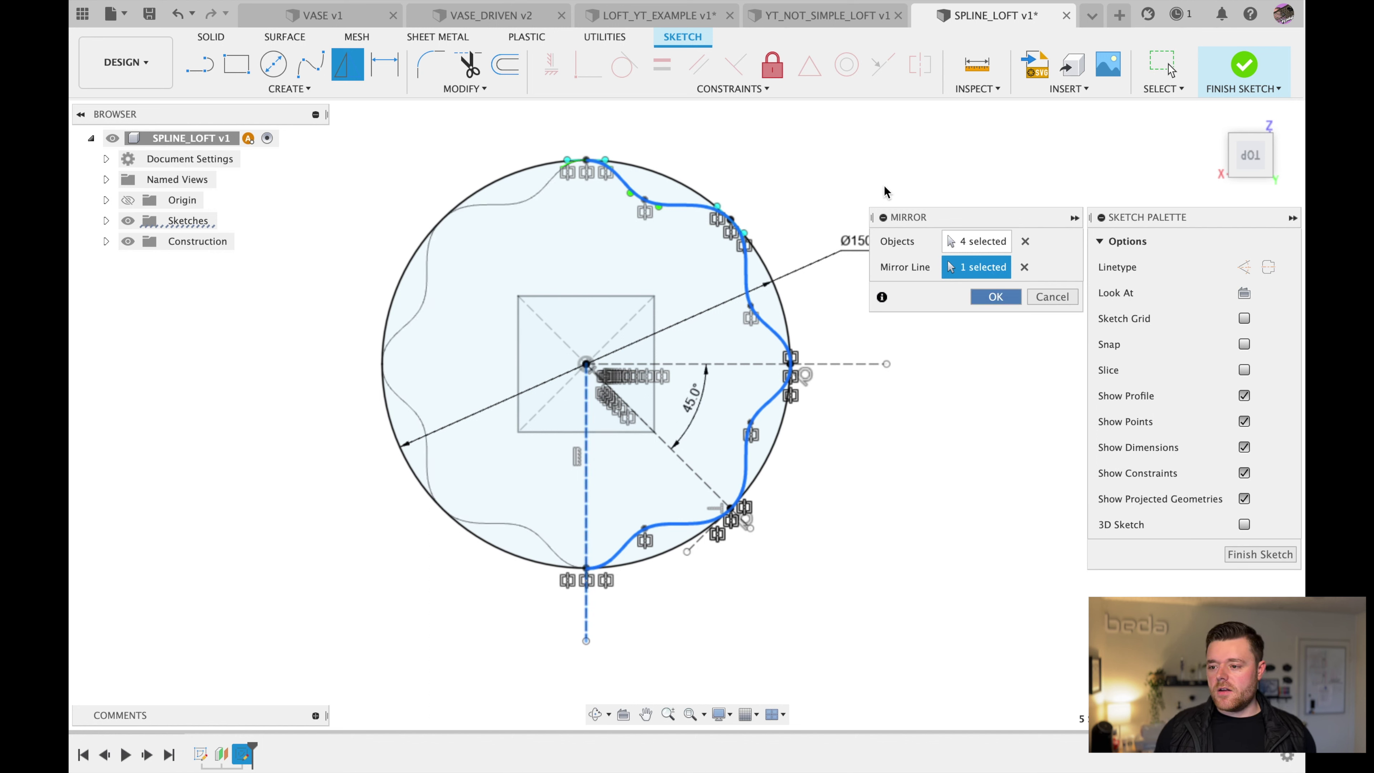
key("Return")
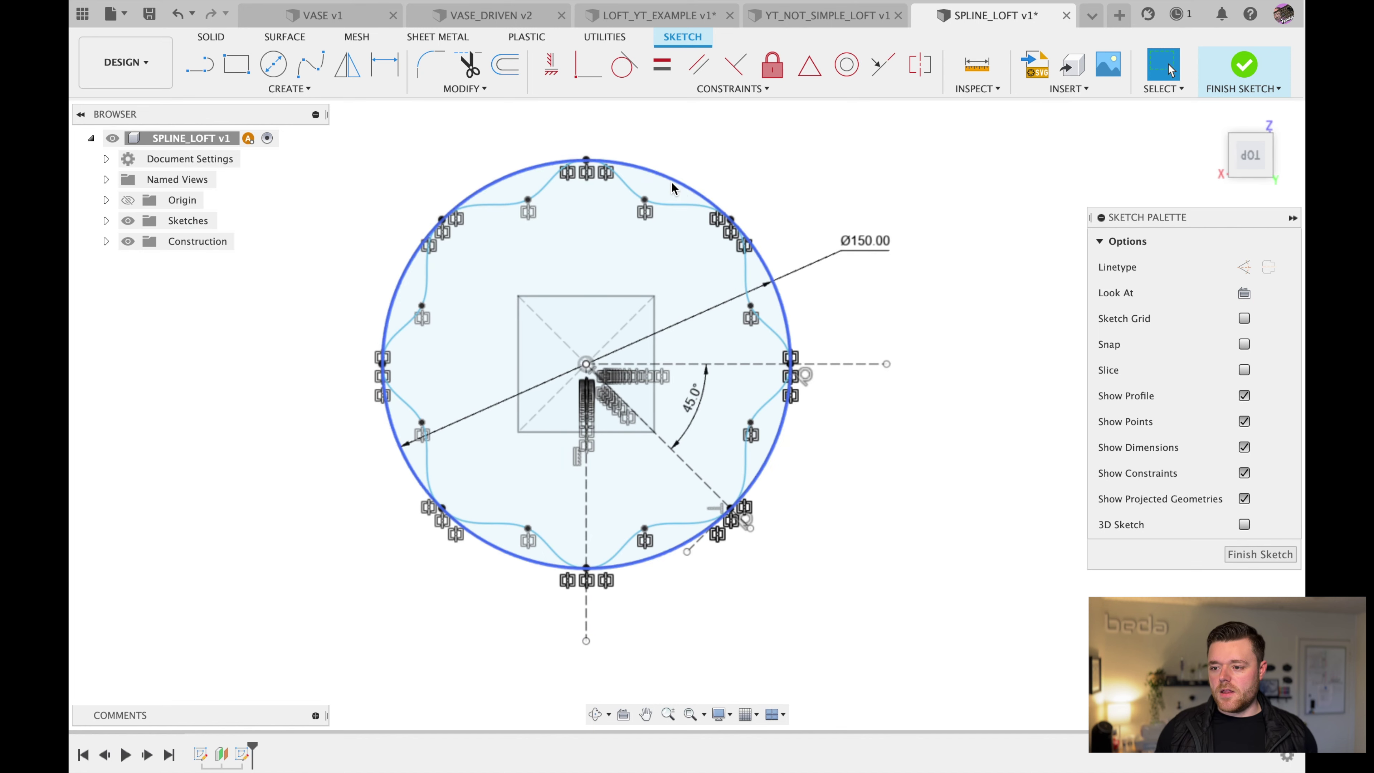
- Convert the 150 mm circle around the wavy spline profile to construction geometry and finish the sketch
left_click(672, 177)
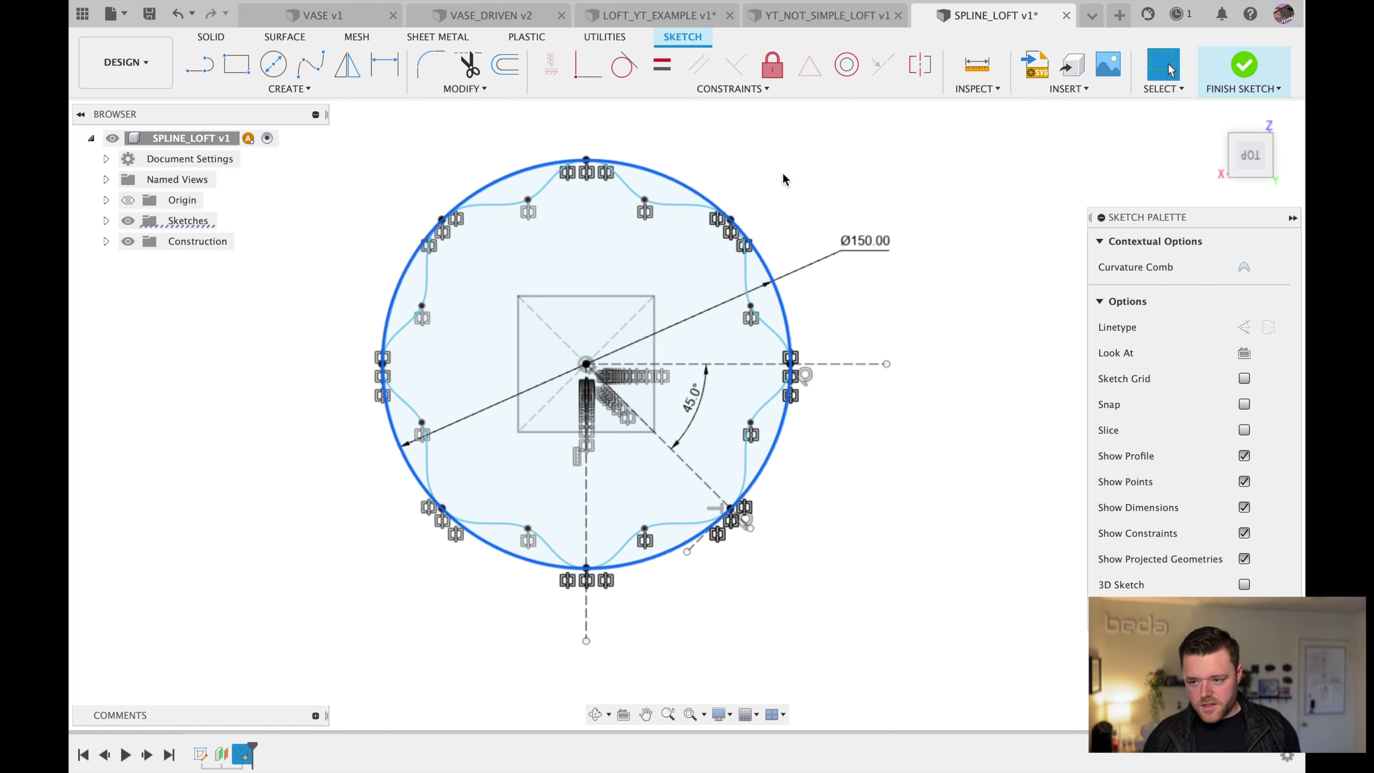
key("x")
key("Escape")
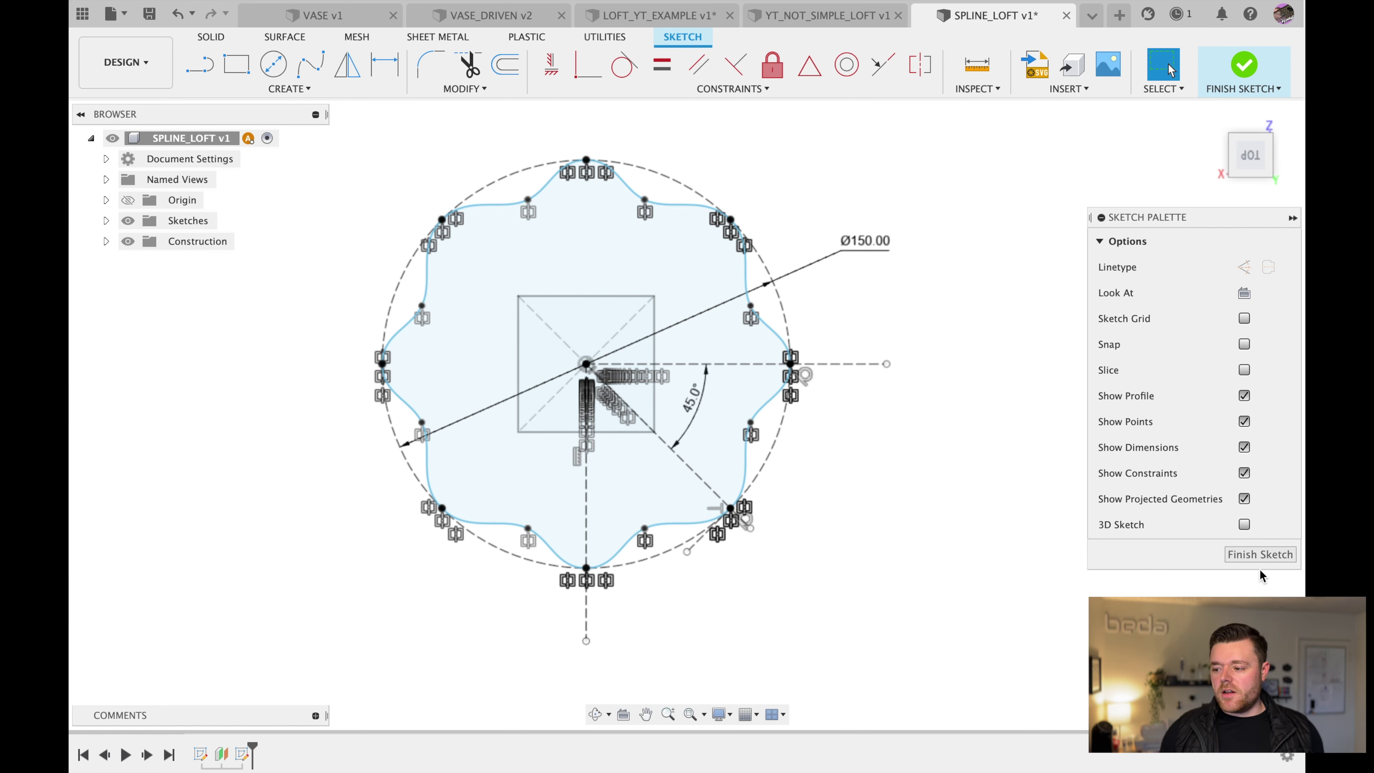
left_click(1262, 555)
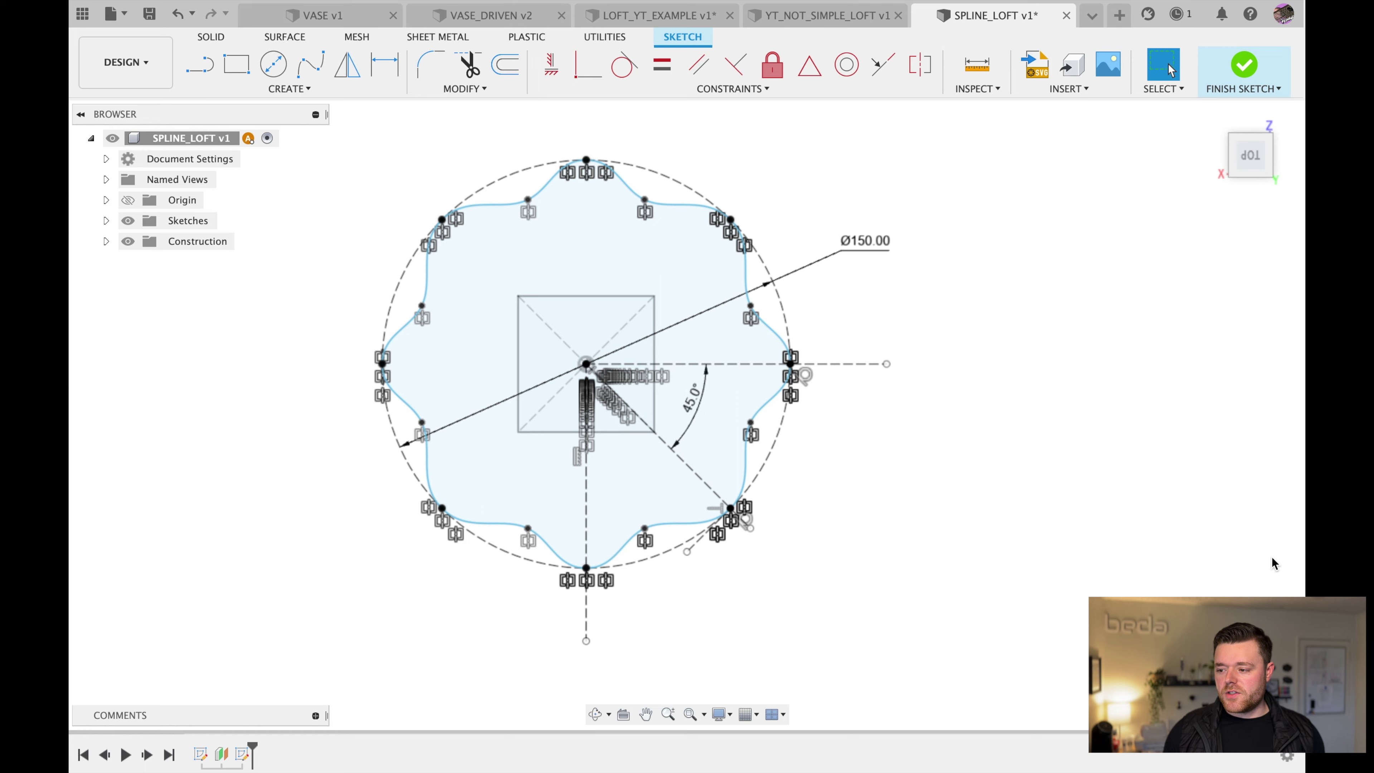
- Loft a new solid body from the square base profile to the wavy spline profile
mouse_move(819, 441)
middle_mouse_down("shift")
mouse_move(807, 322)
mouse_move(816, 350)
middle_mouse_up("shift")
middle_click_drag(687, 344, 703, 341, "shift")
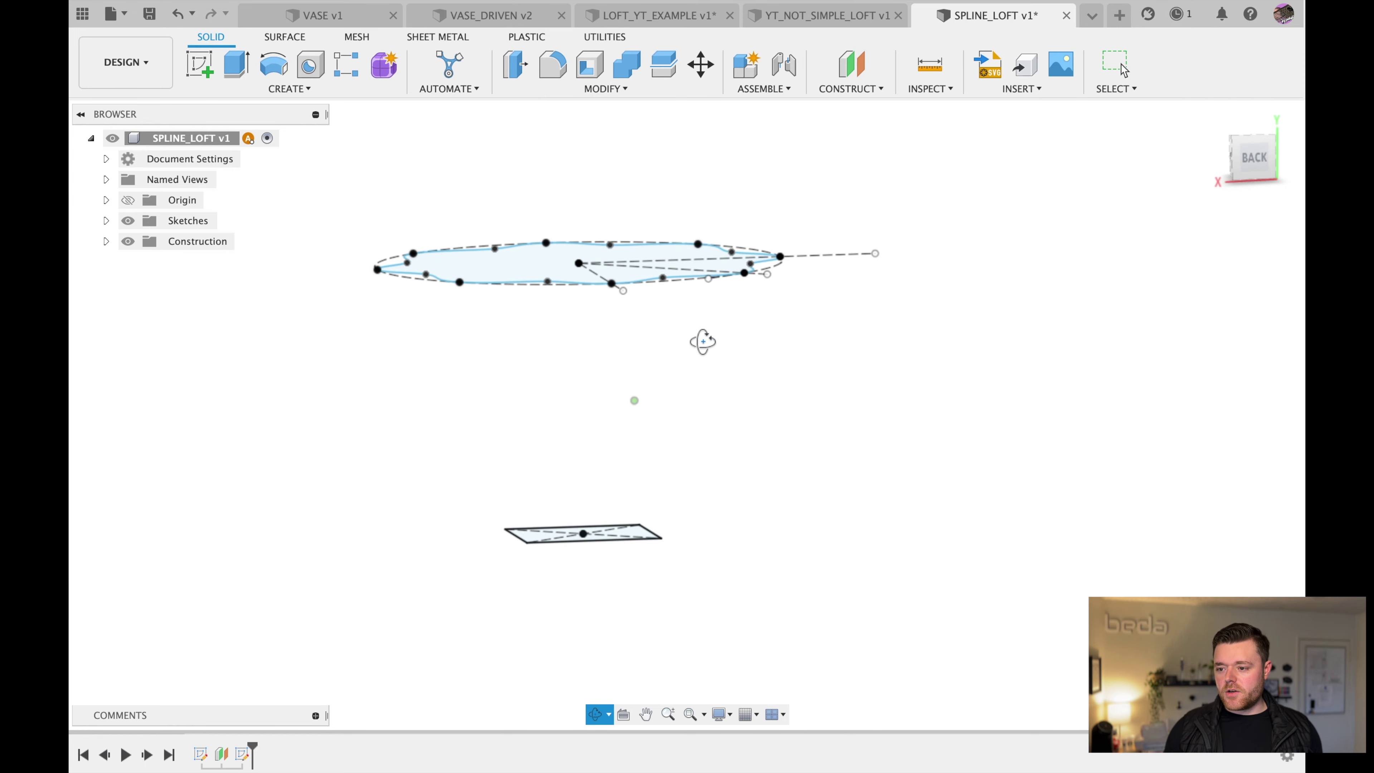
left_click_drag(703, 342, 699, 344)
key("Escape")
left_click(641, 216)
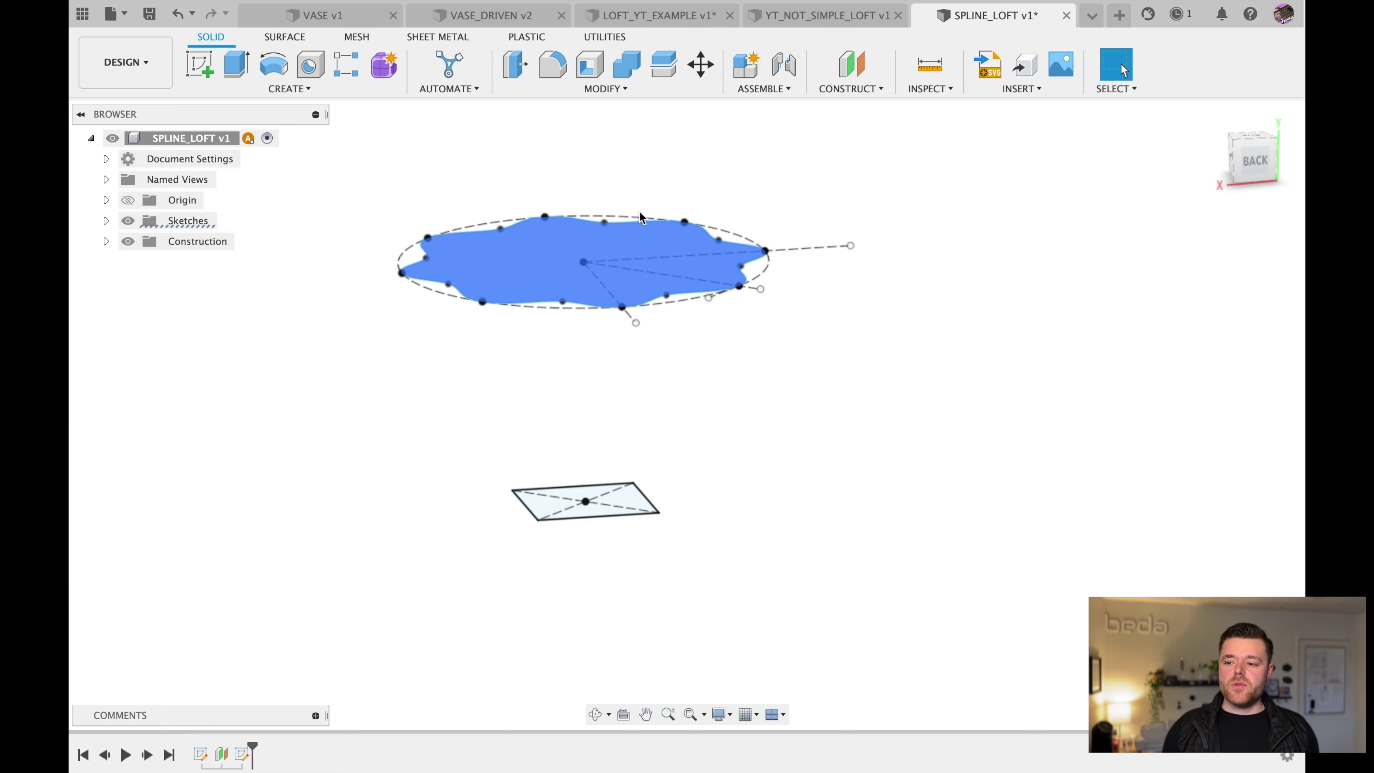
scroll(558, 552, "up", 3)
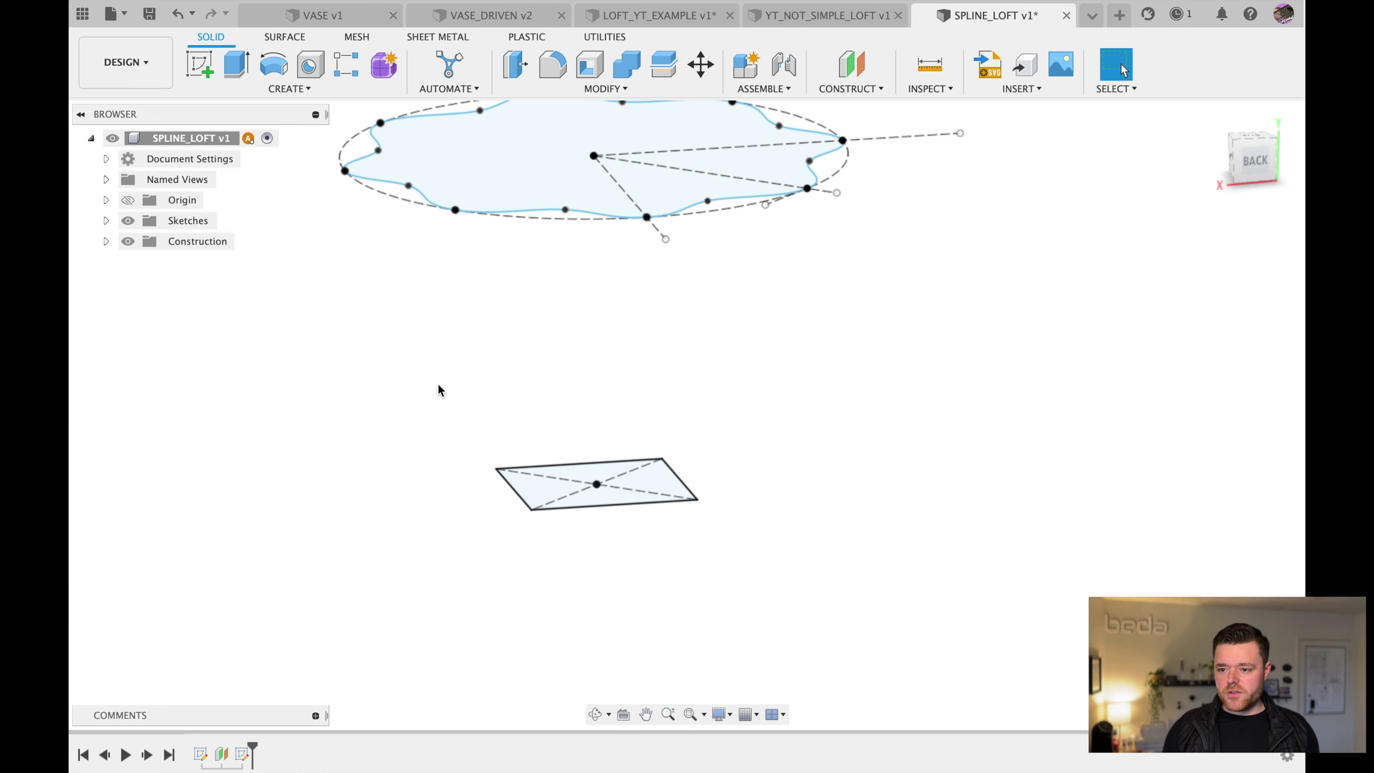
left_click(291, 89)
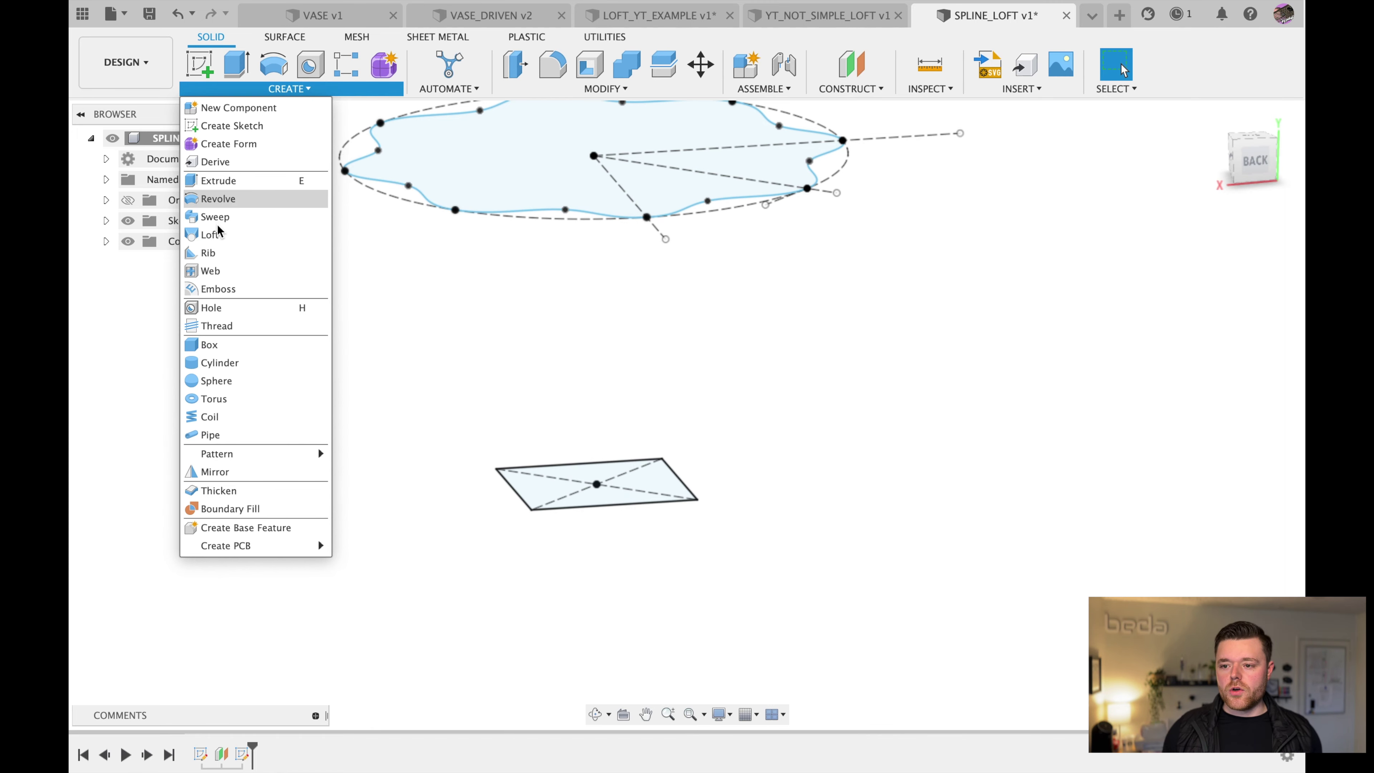
left_click(213, 234)
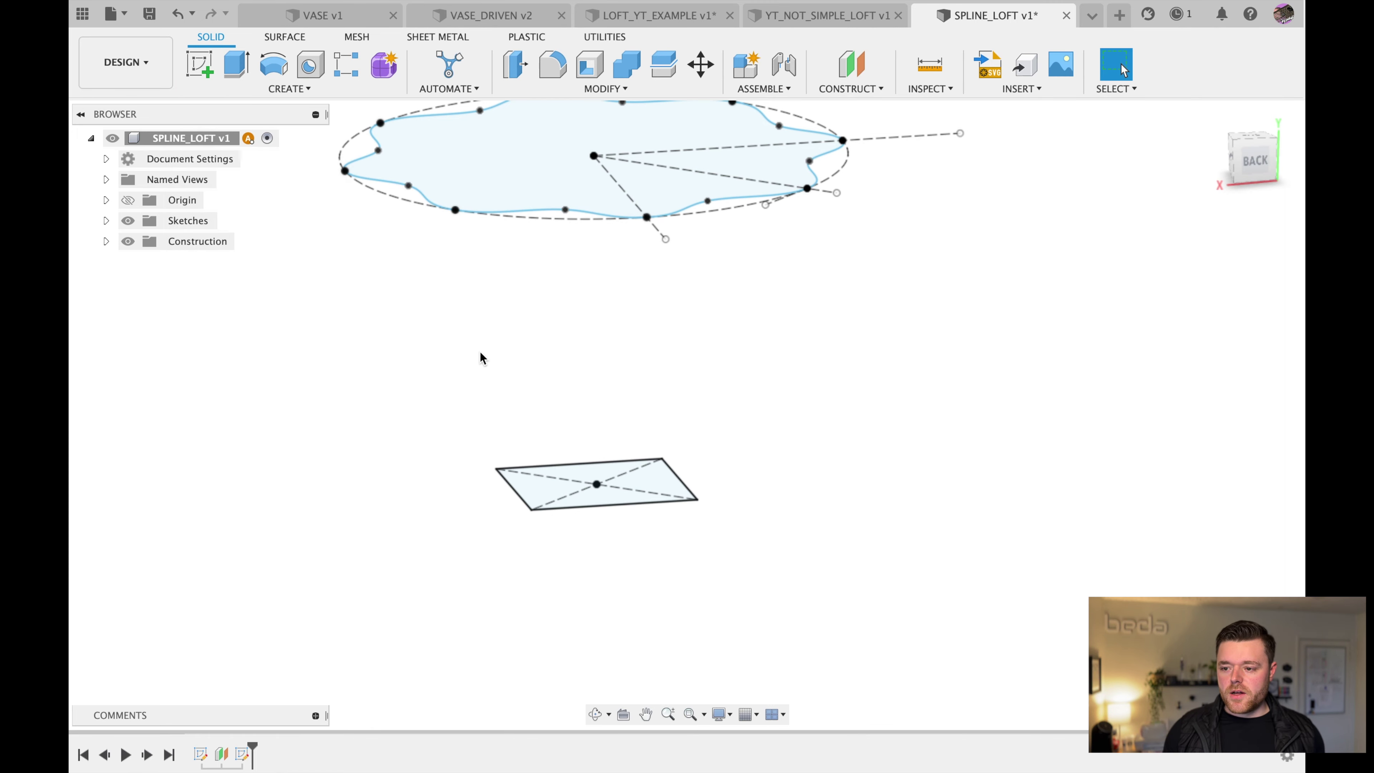
left_click(659, 483)
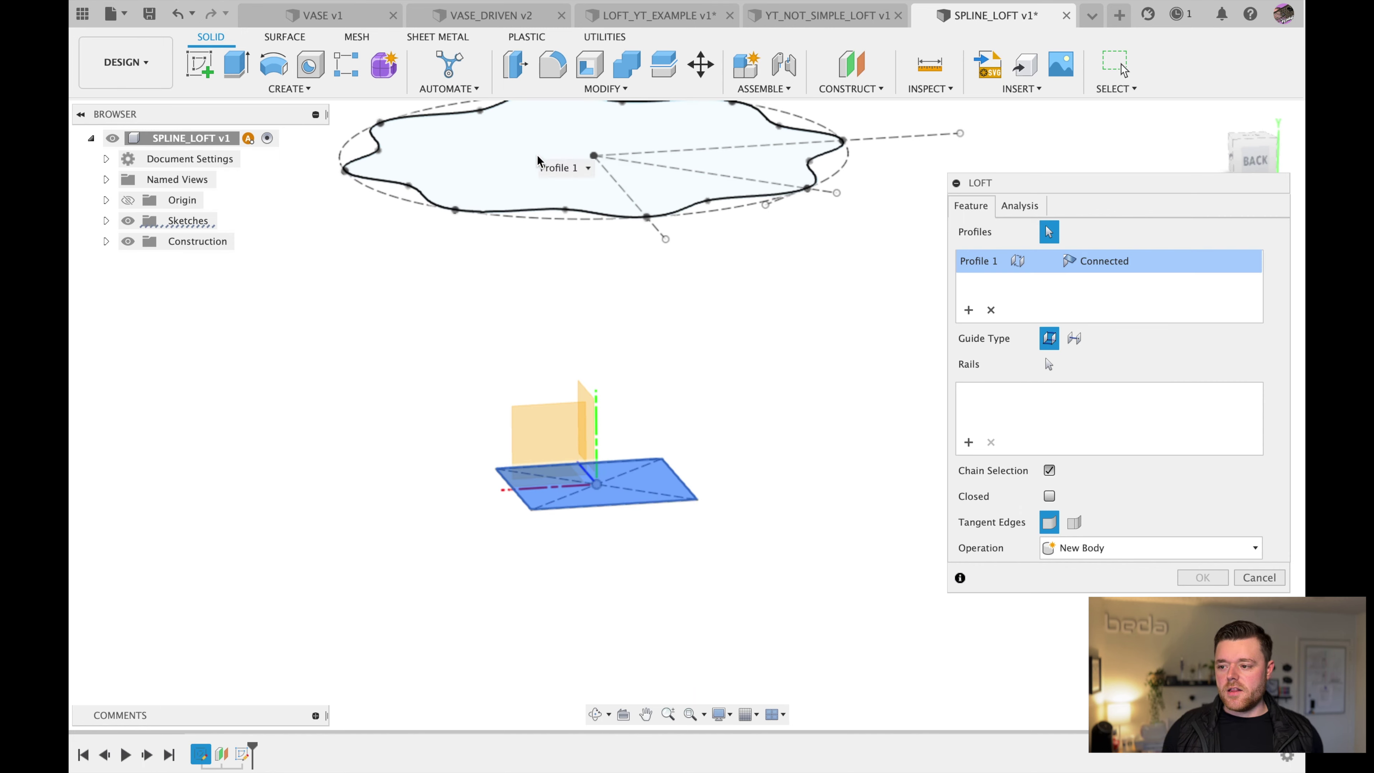
left_click(538, 160)
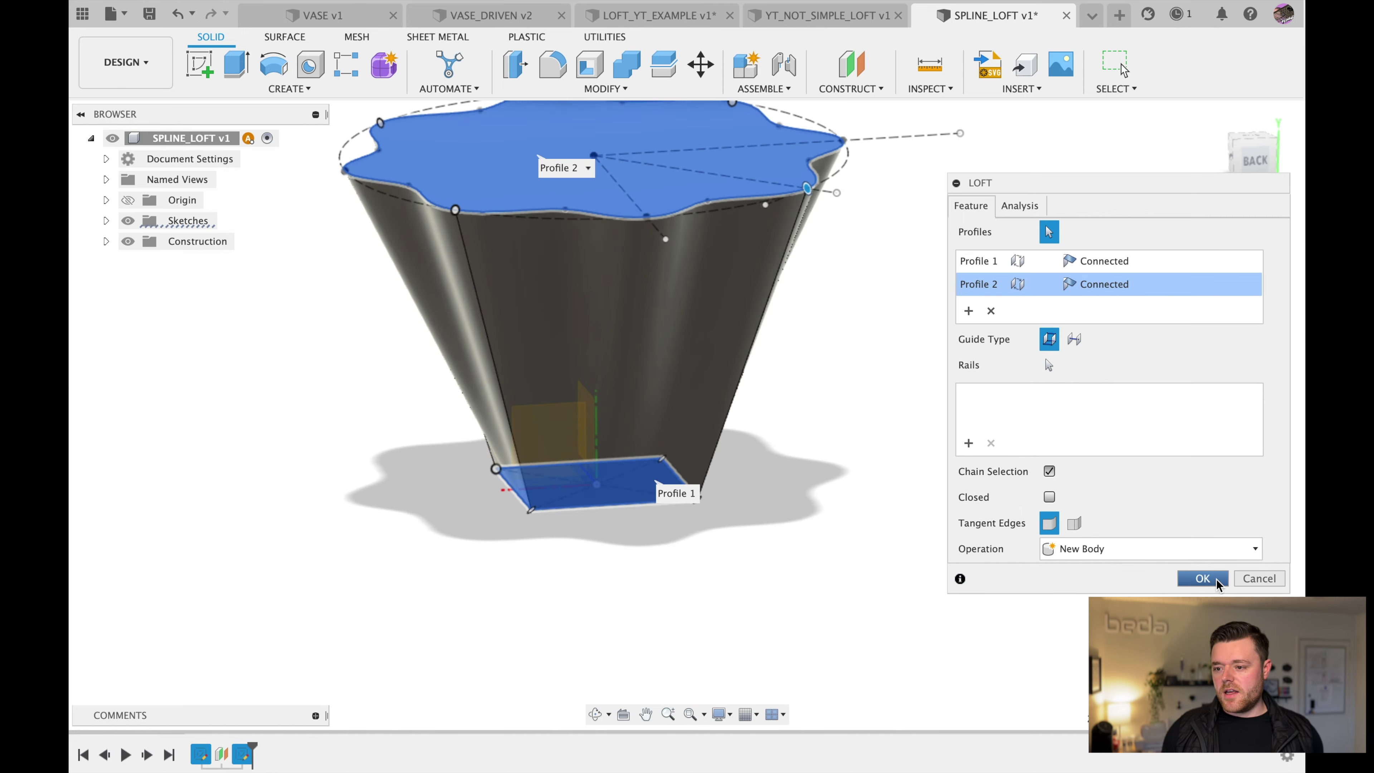
left_click(1215, 580)
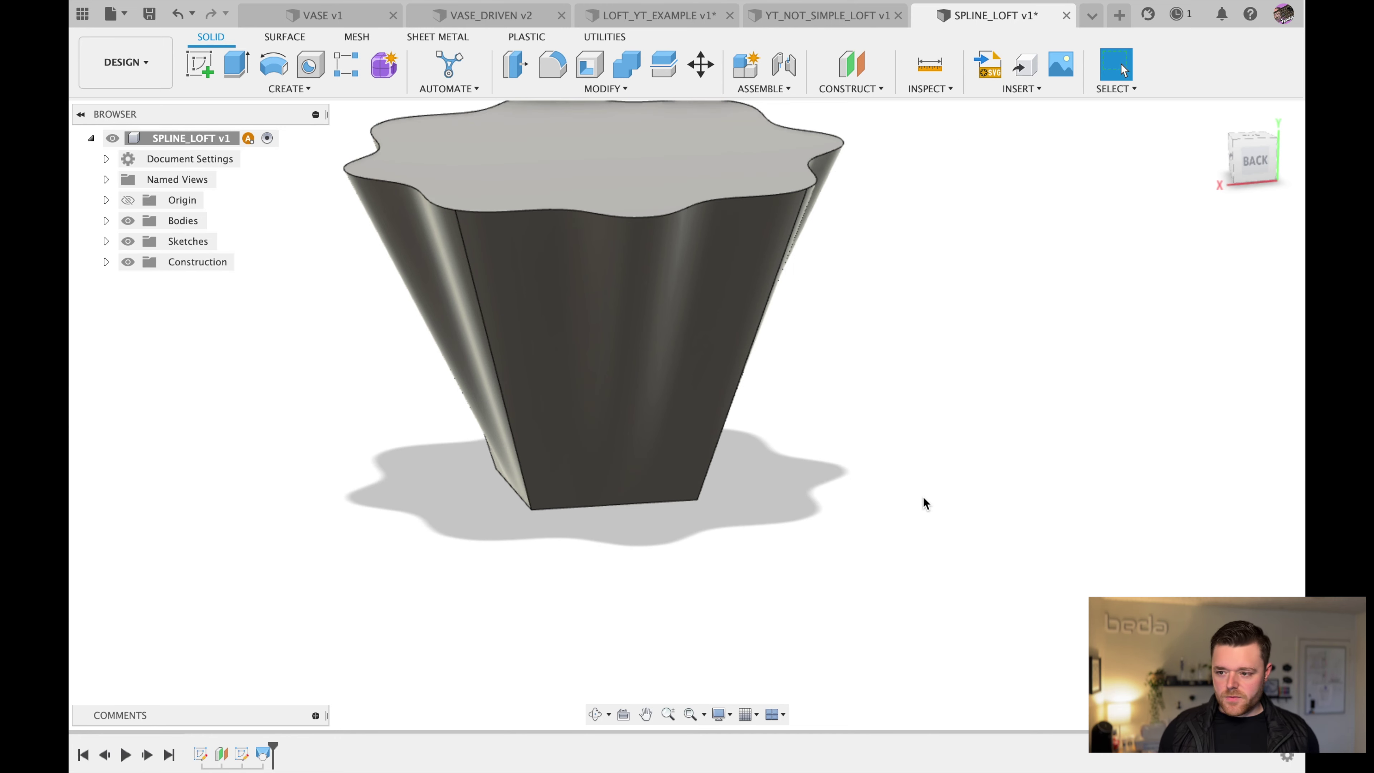
- Shell the lofted body from its wavy top face with a 2 mm inside thickness
mouse_move(739, 519)
middle_mouse_down("shift")
mouse_move(693, 491)
mouse_move(644, 543)
mouse_move(641, 491)
mouse_move(543, 512)
mouse_move(721, 512)
middle_mouse_up("shift")
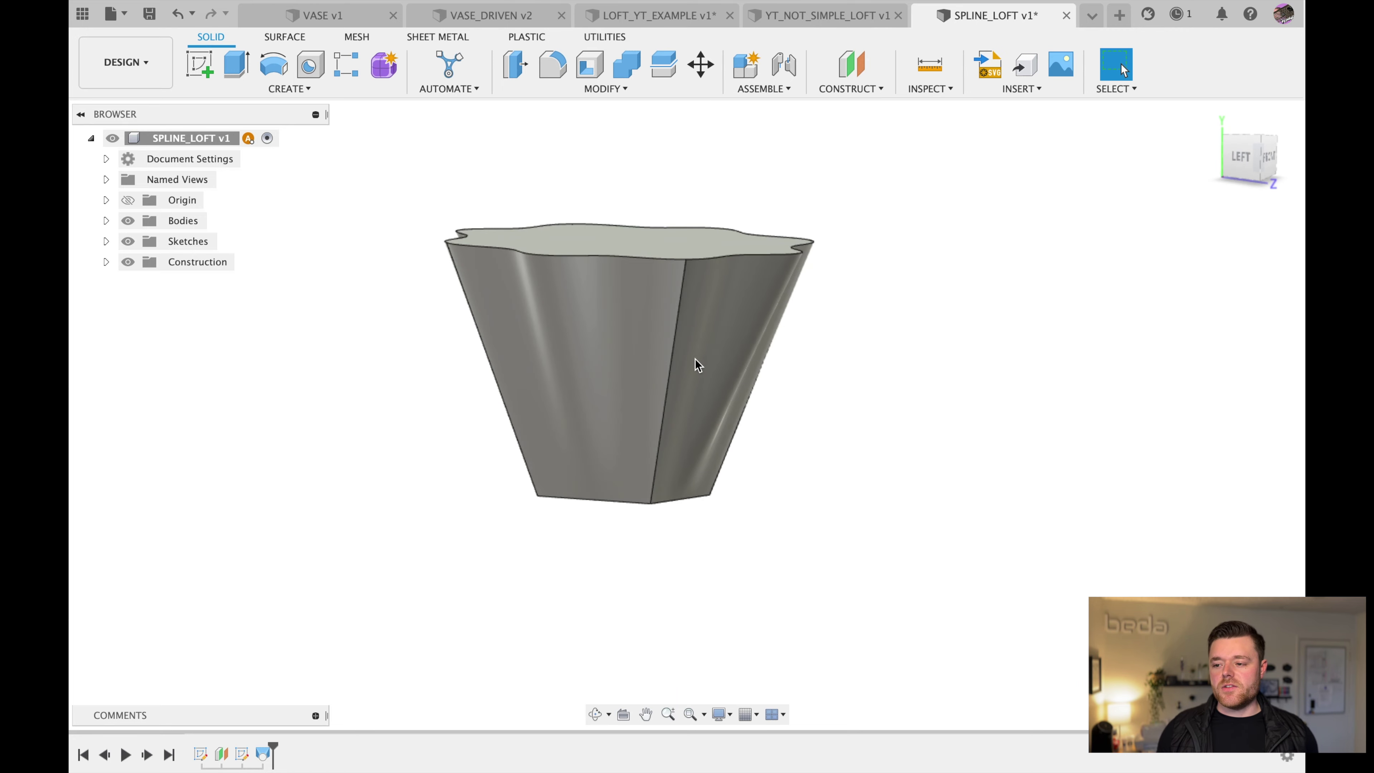
scroll(698, 366, "up", 3)
mouse_move(702, 313)
middle_mouse_down("shift")
mouse_move(708, 285)
mouse_move(611, 571)
mouse_move(604, 485)
mouse_move(650, 193)
middle_mouse_up("shift")
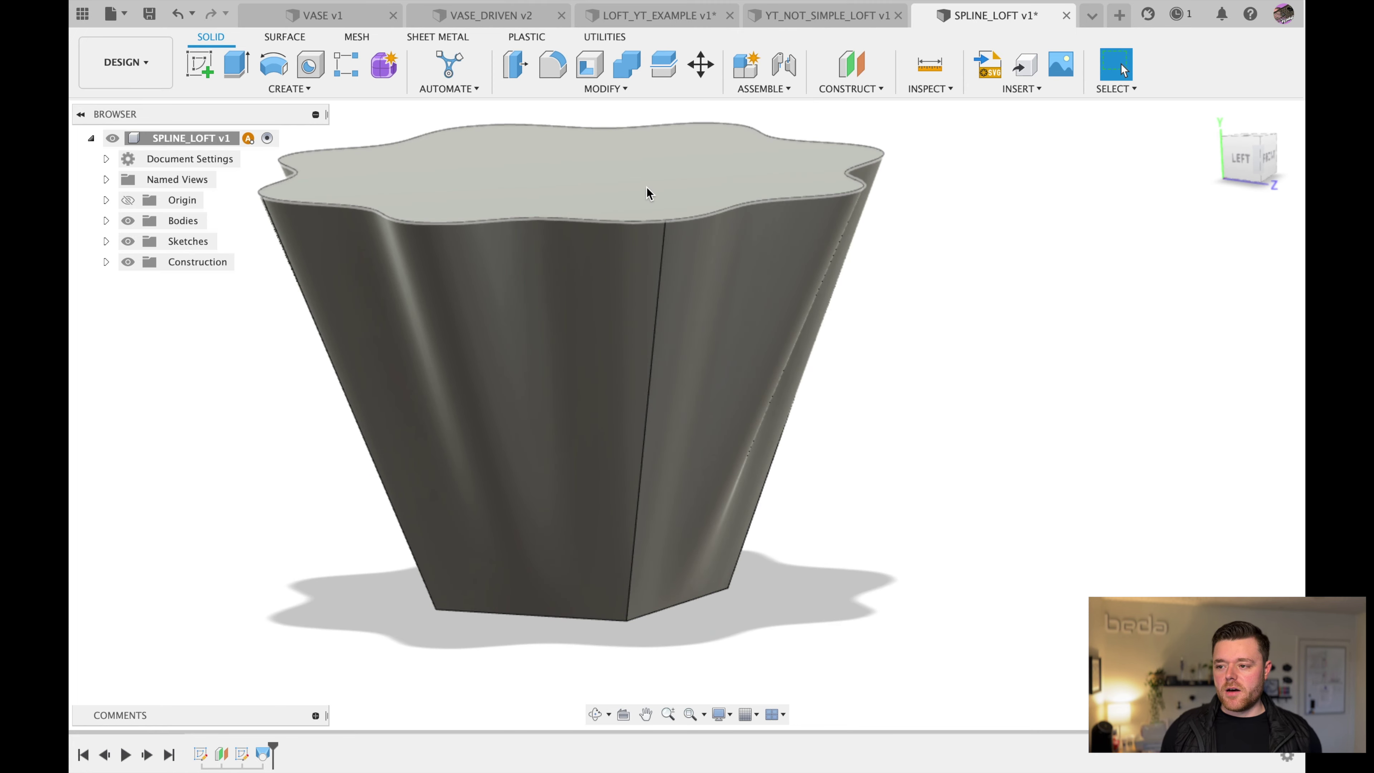
left_click(673, 147)
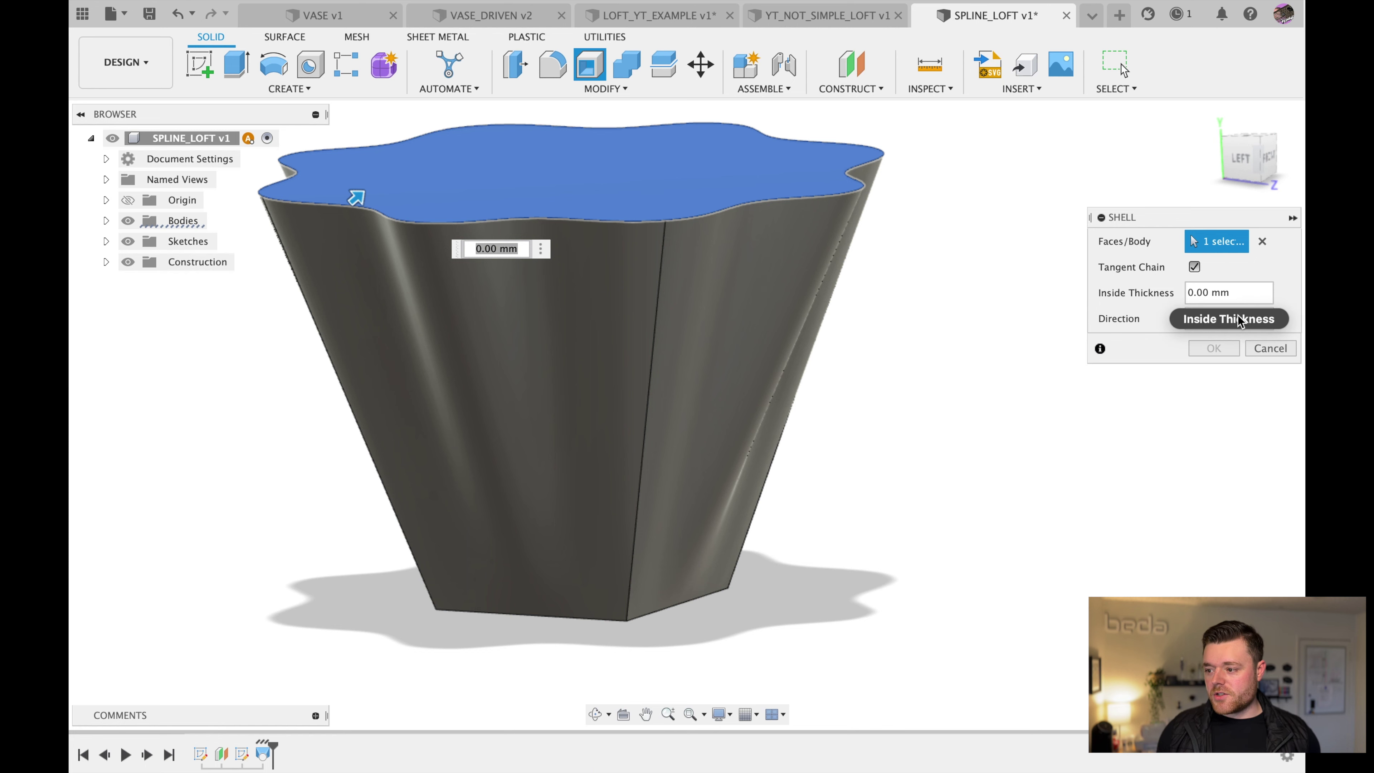
left_click_drag(1234, 293, 1188, 293)
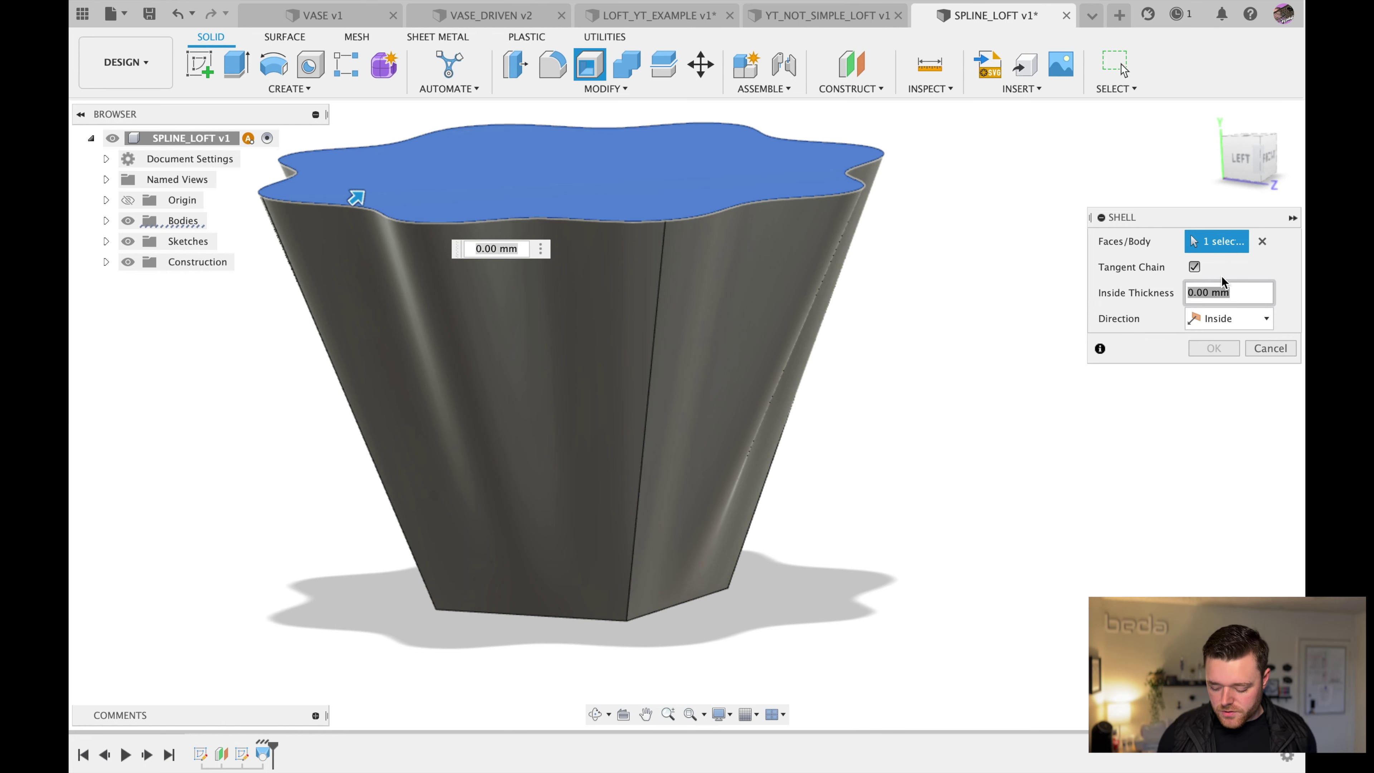
type("2")
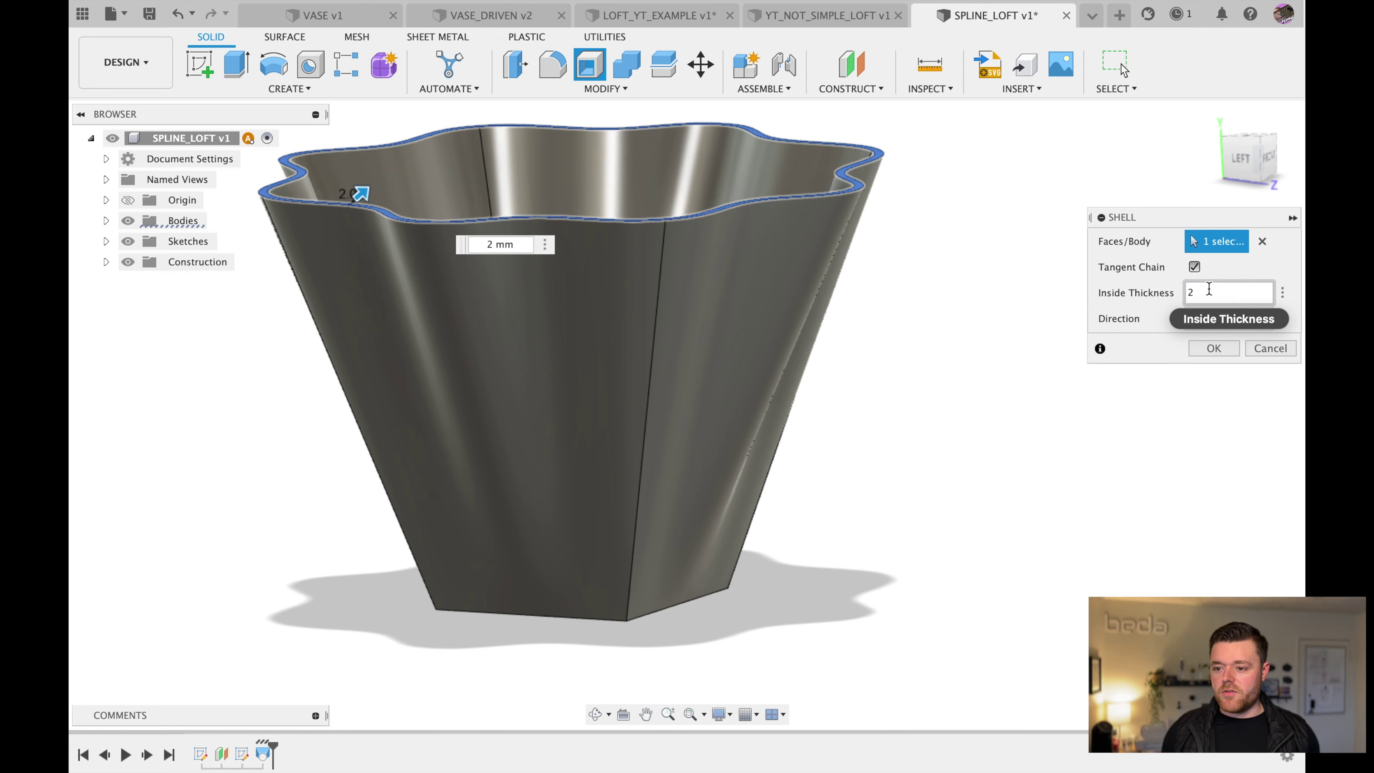
key("Return")
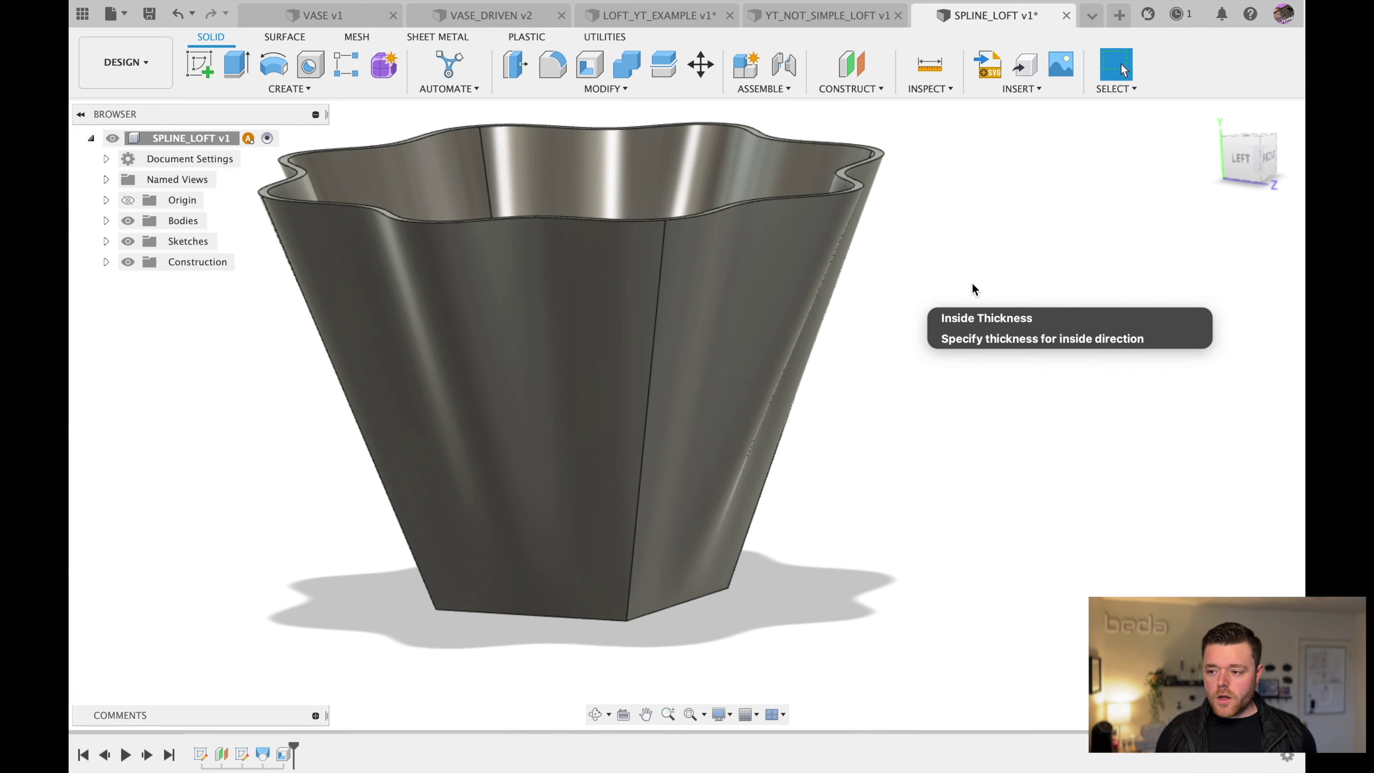
middle_click_drag(966, 285, 771, 476, "shift")
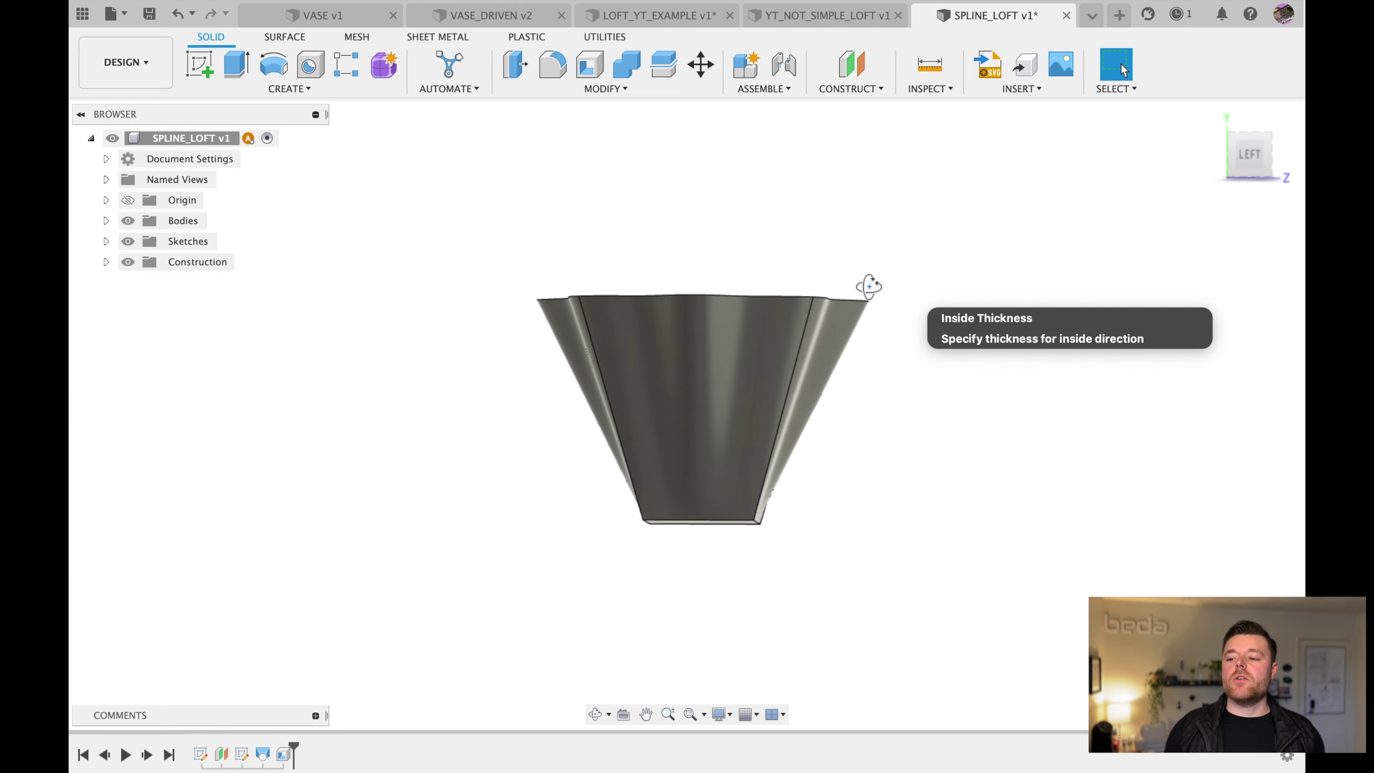
middle_click_drag(869, 286, 865, 310, "shift")
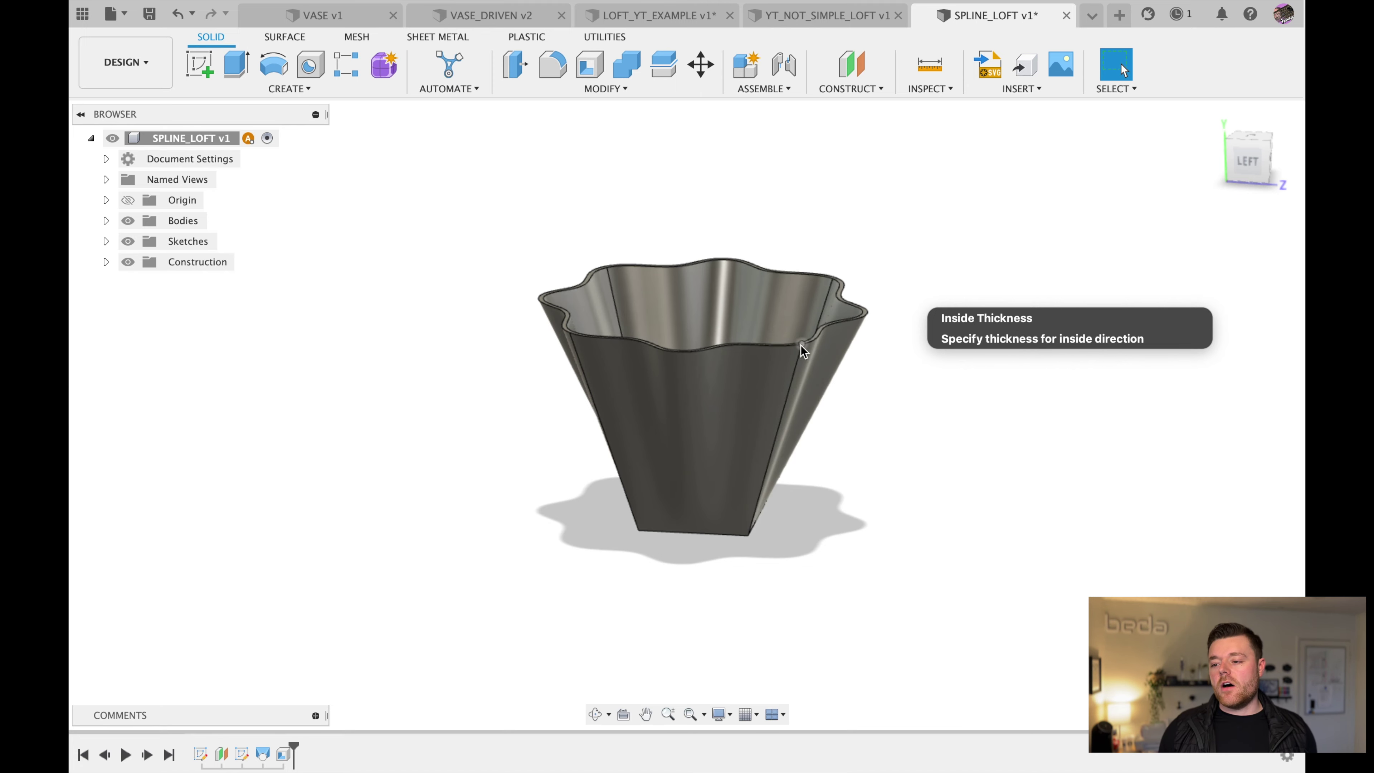
scroll(674, 368, "up", 3)
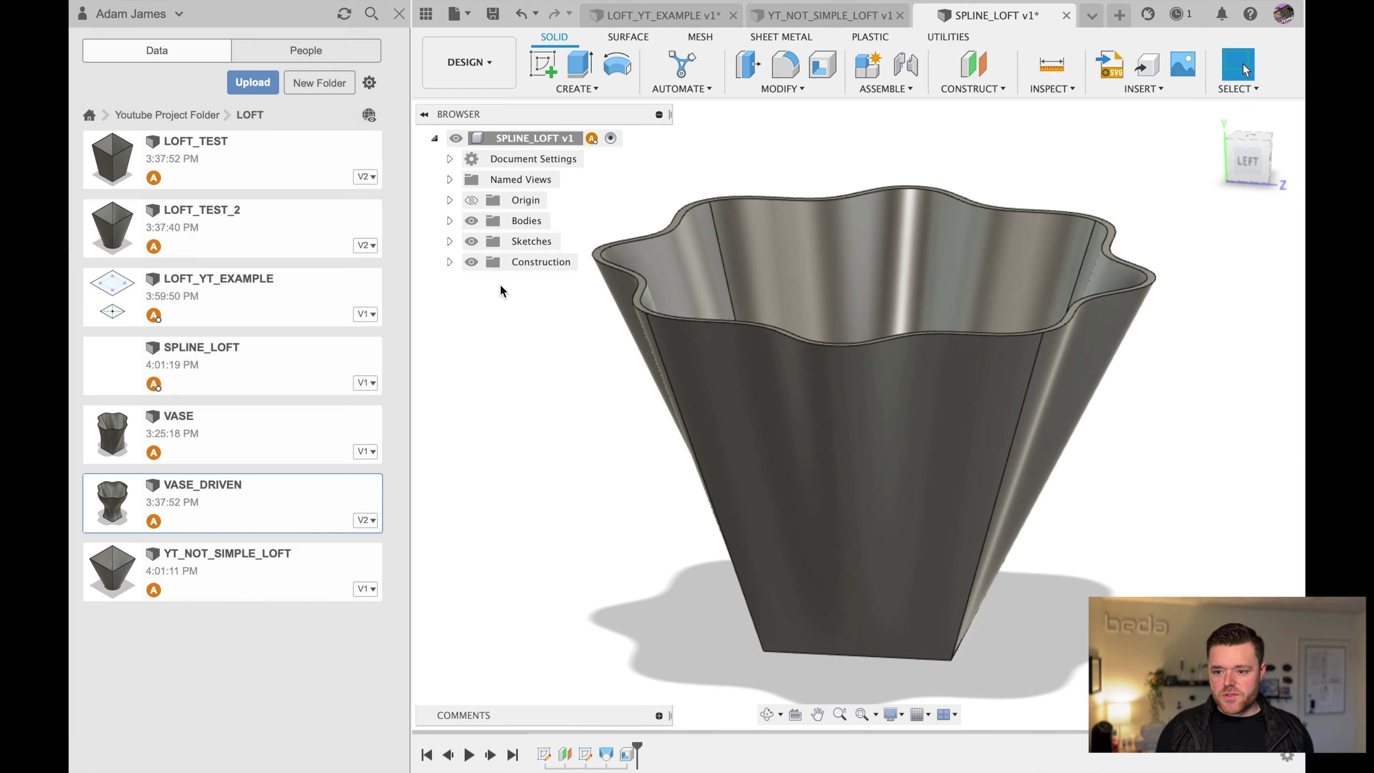
- Copy the SPLINE_LOFT design into the same LOFT project folder
left_click(200, 373)
right_click(200, 364)
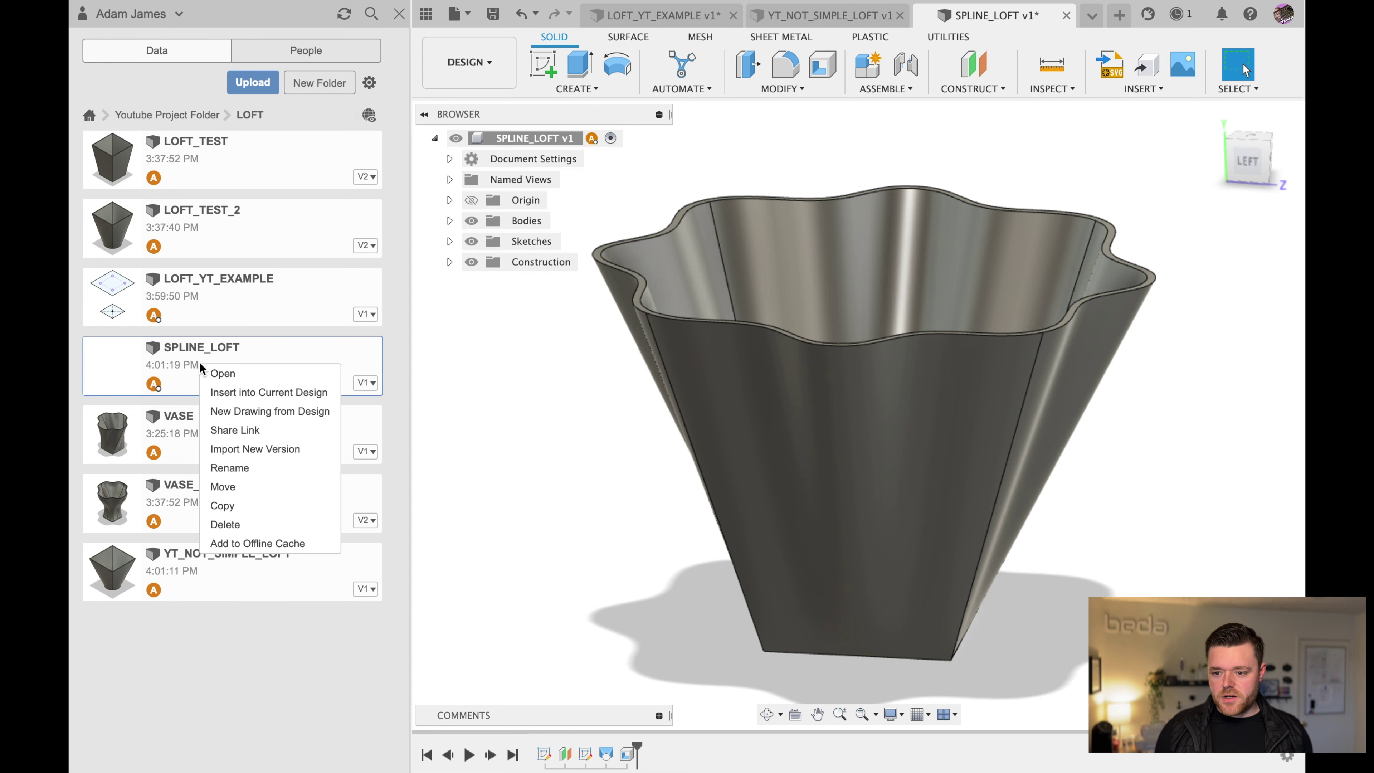
left_click(240, 505)
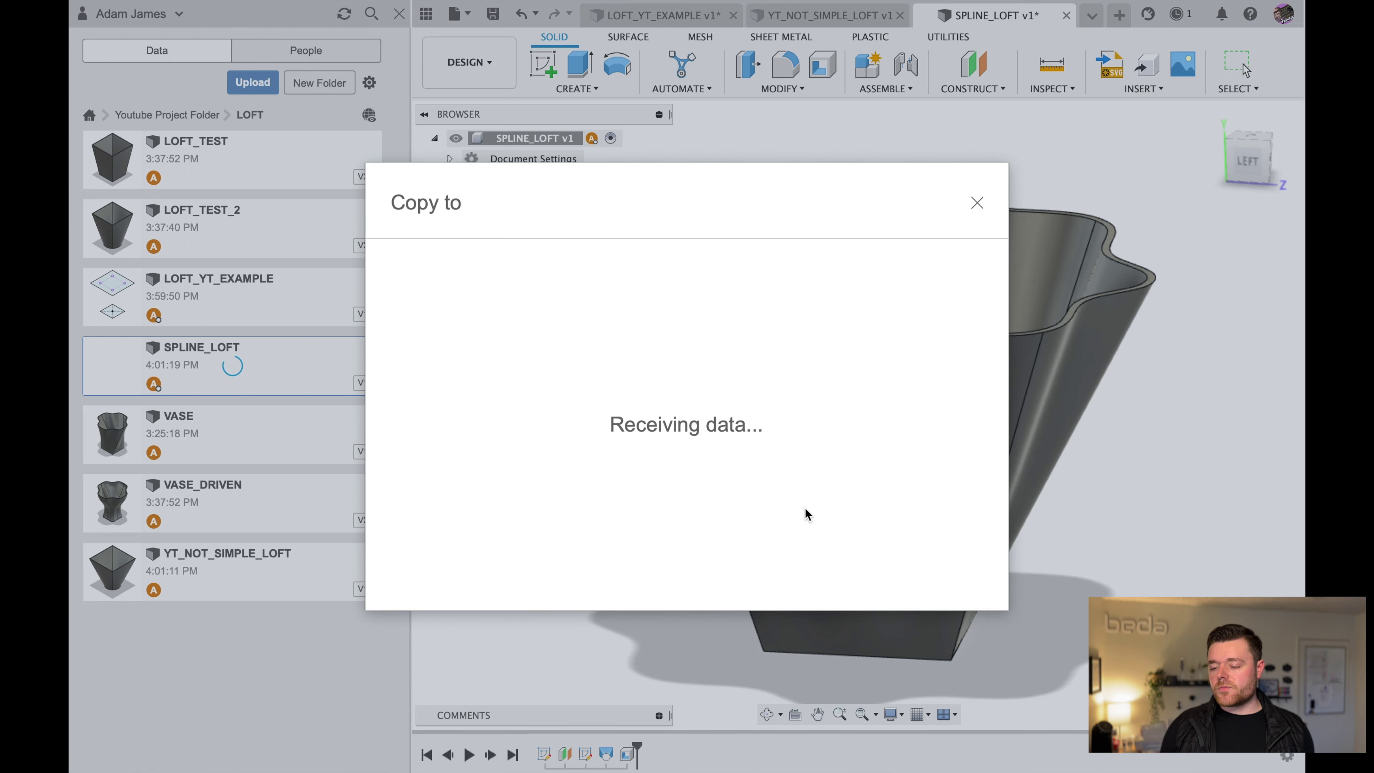
left_click(933, 562)
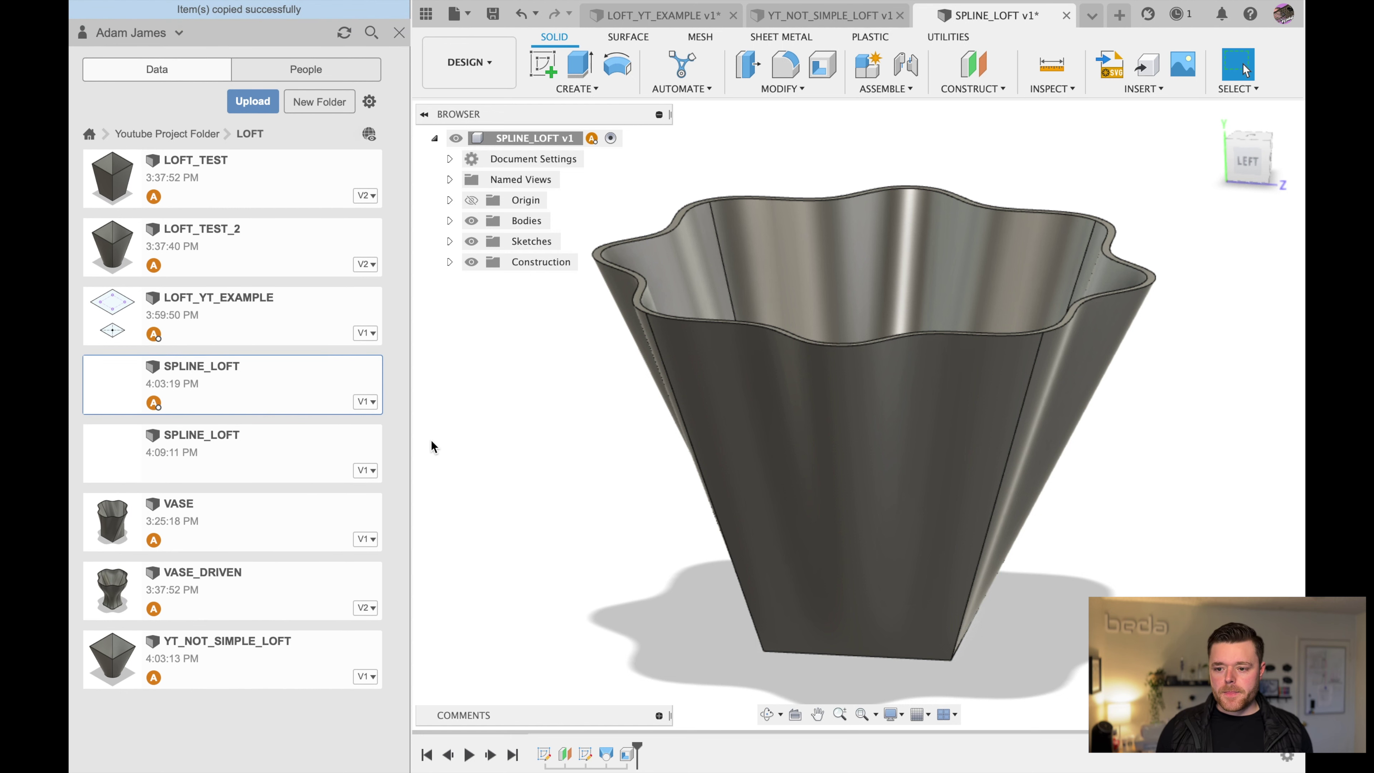
- Rename the original, currently open SPLINE_LOFT design as SPLINE_LOFT_CHAIN_DRIVEN and close the project file list
right_click(220, 385)
left_click(265, 482)
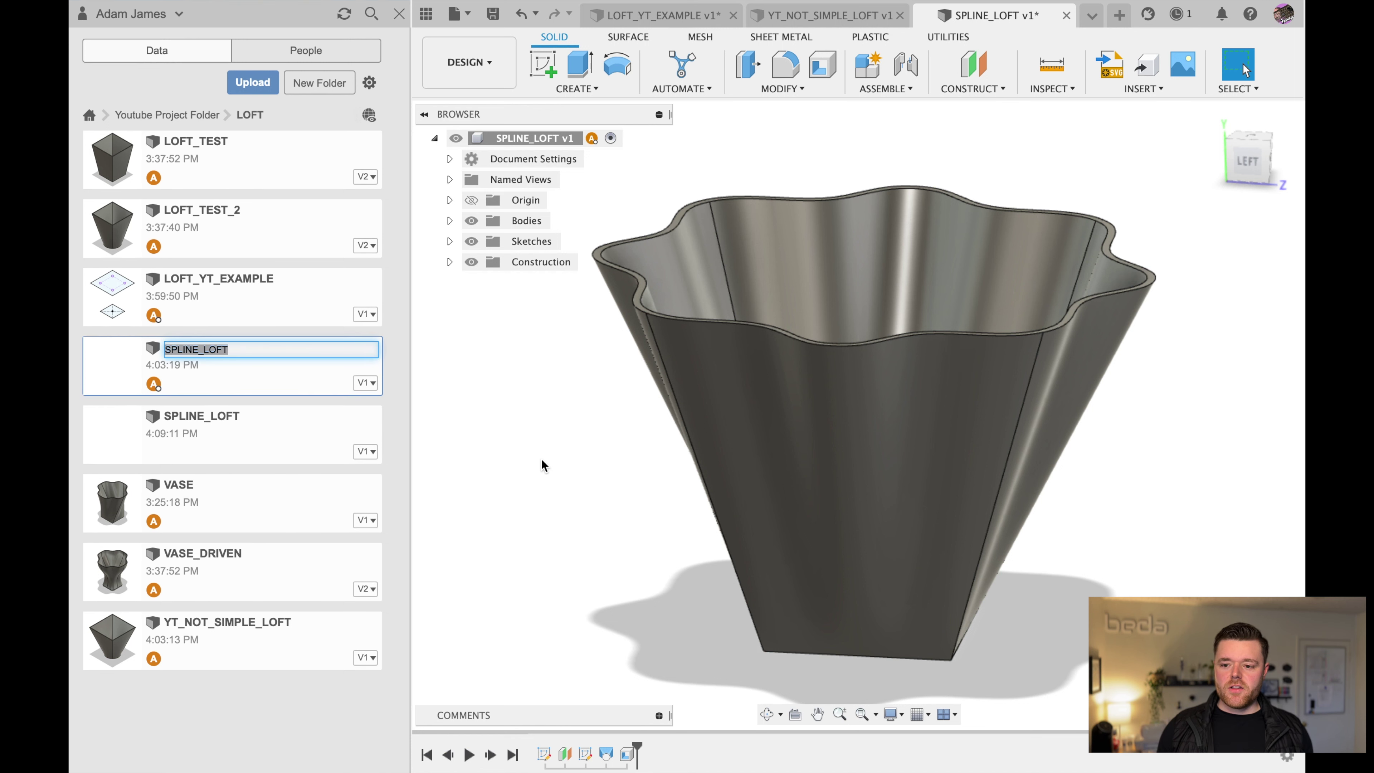
key("Right")
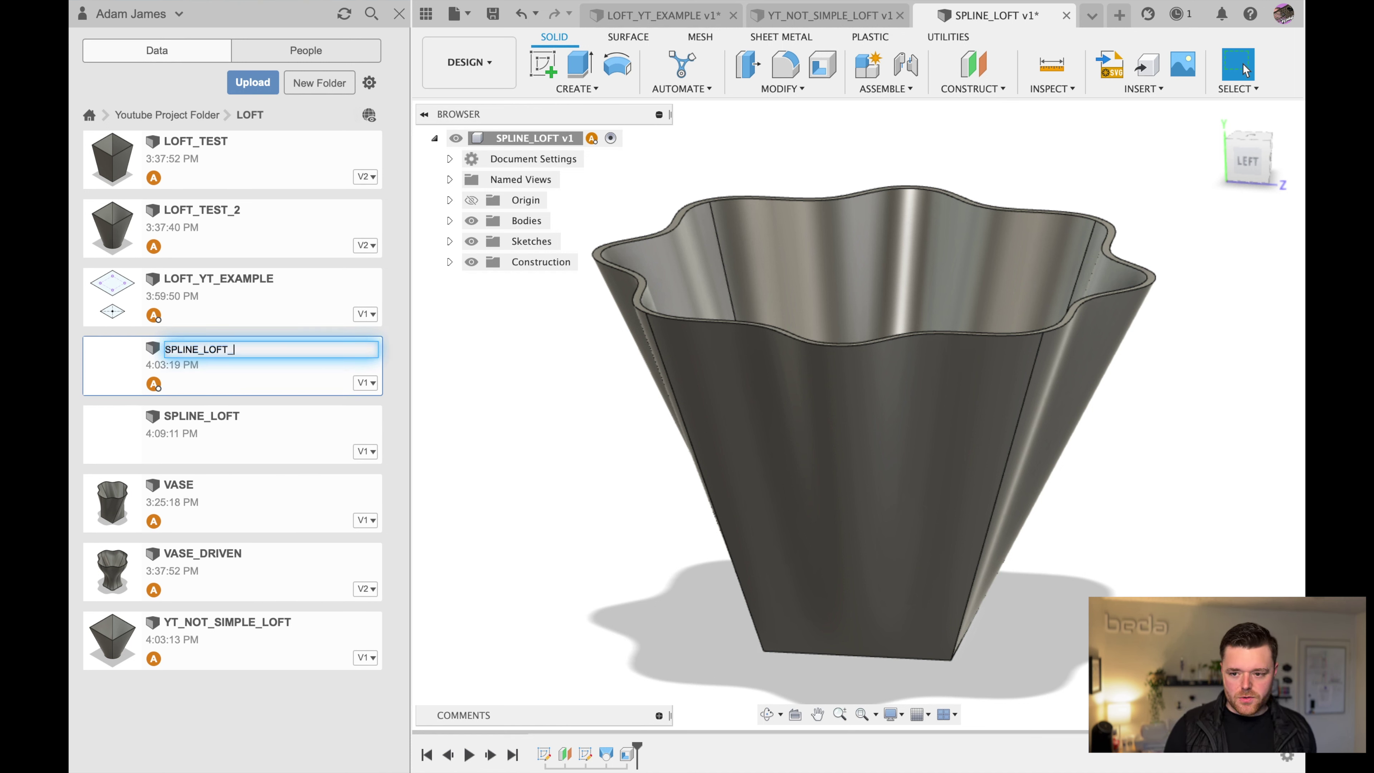
type("_CHAIN")
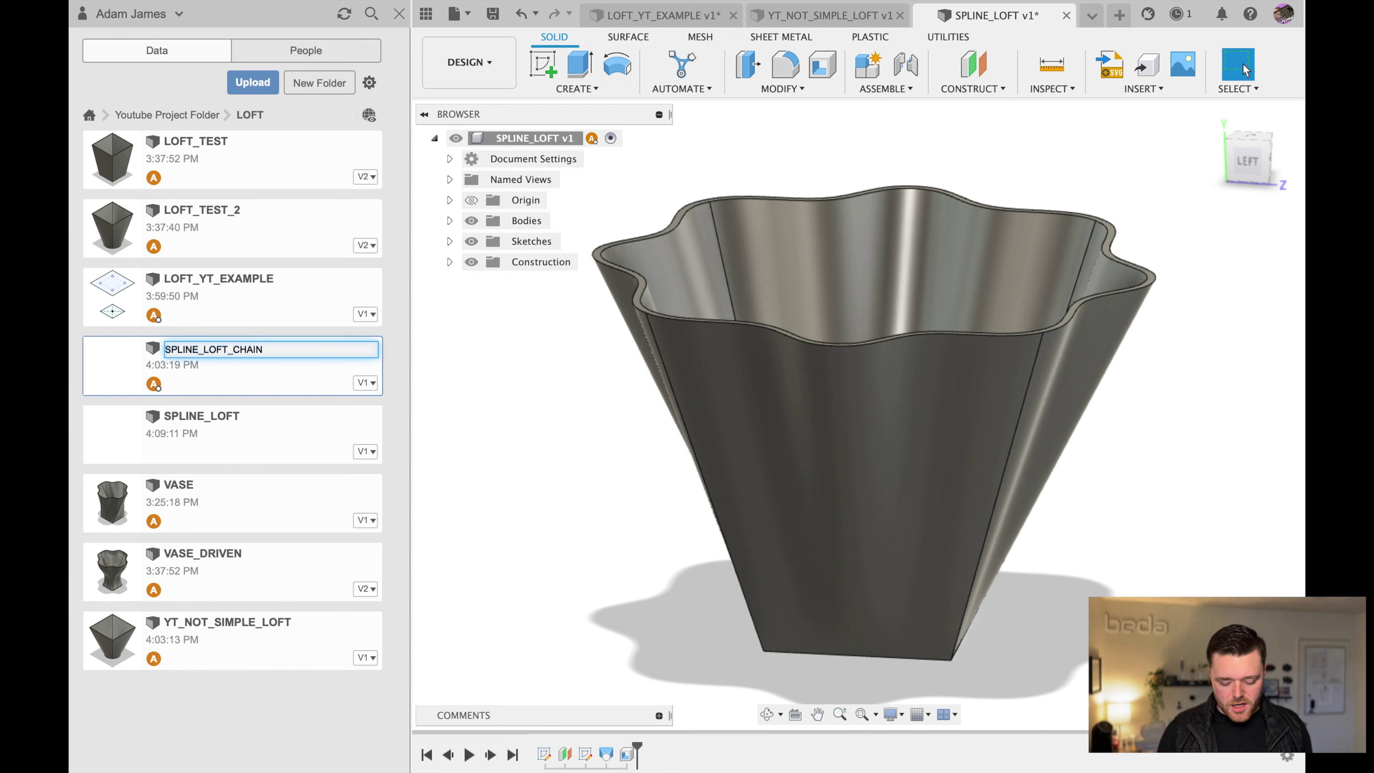
type("_DRIVEN")
key("Return")
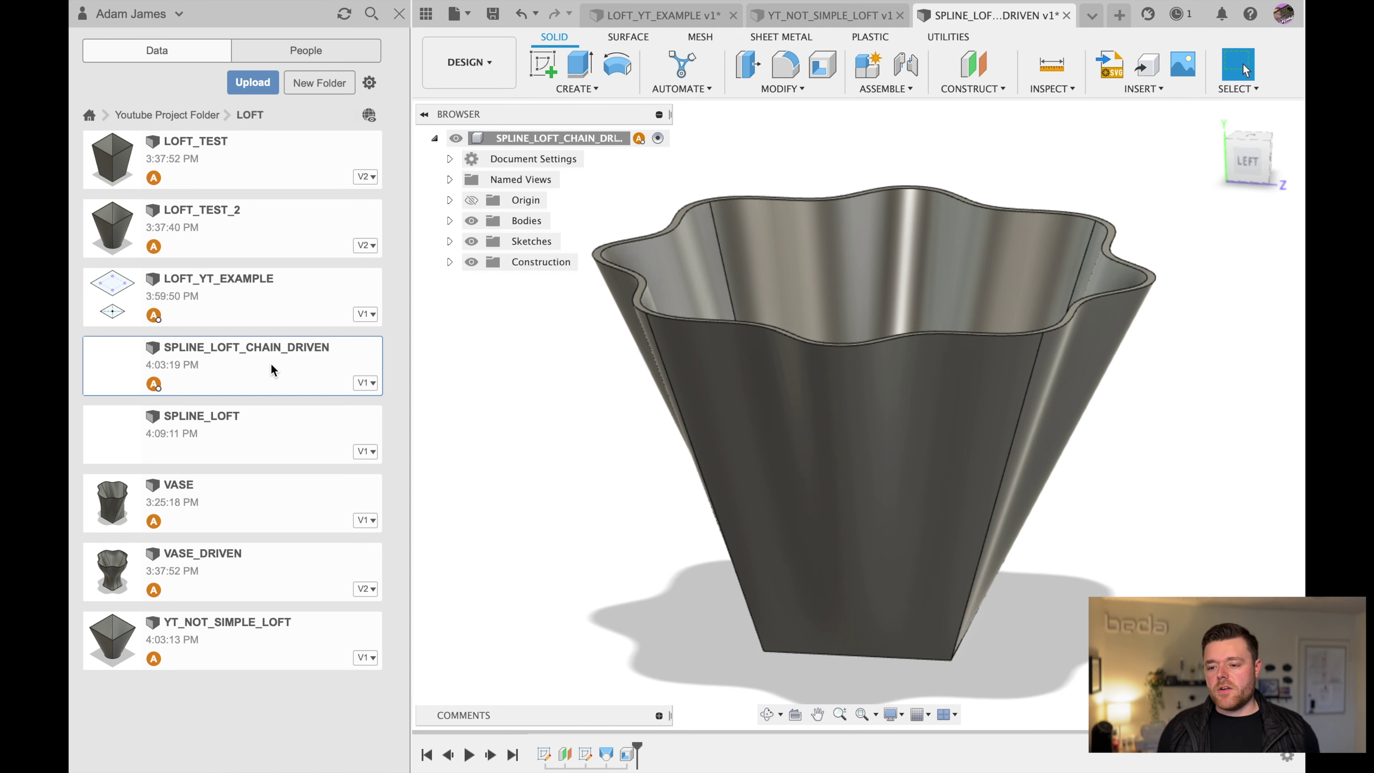
left_click(399, 14)
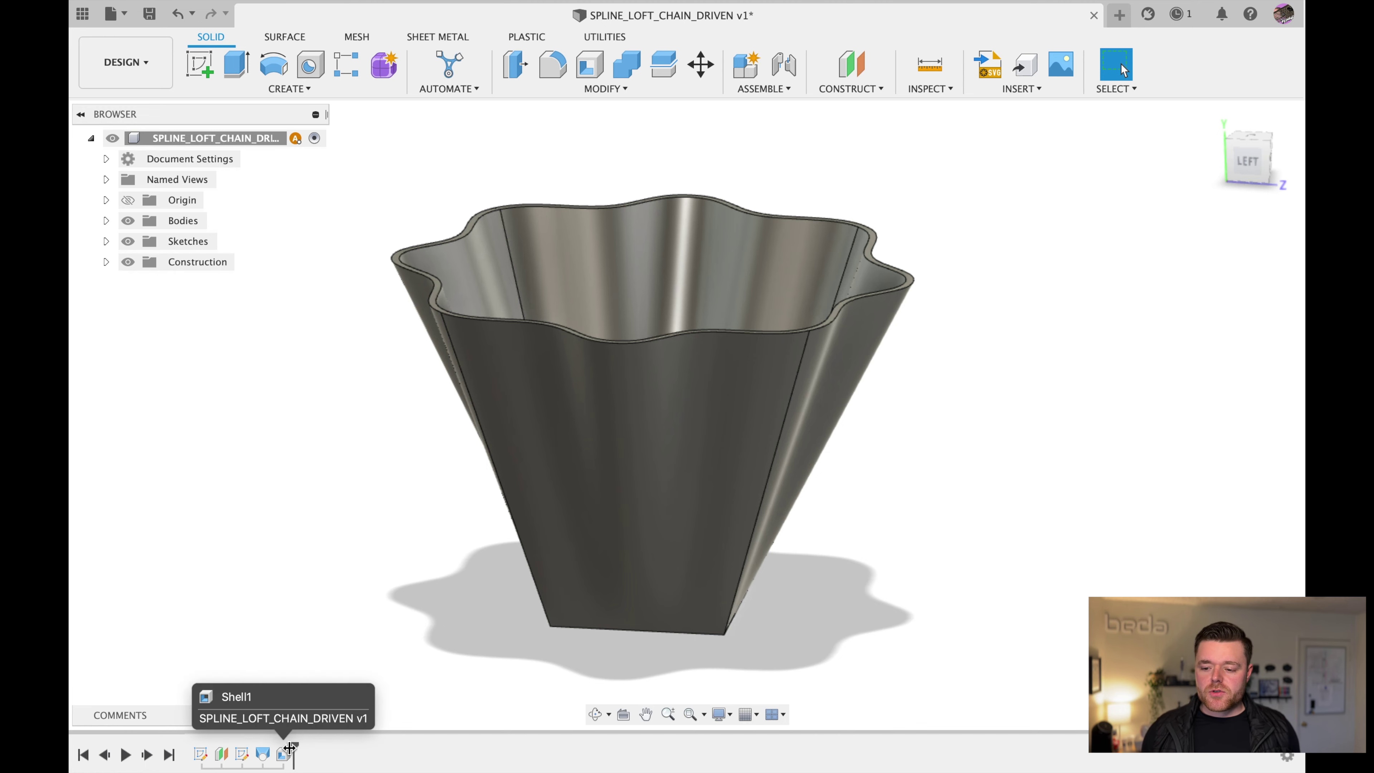
- Roll the design history back to just before the loft and make Sketch1 and Sketch2 visible
left_click_drag(278, 749, 269, 749)
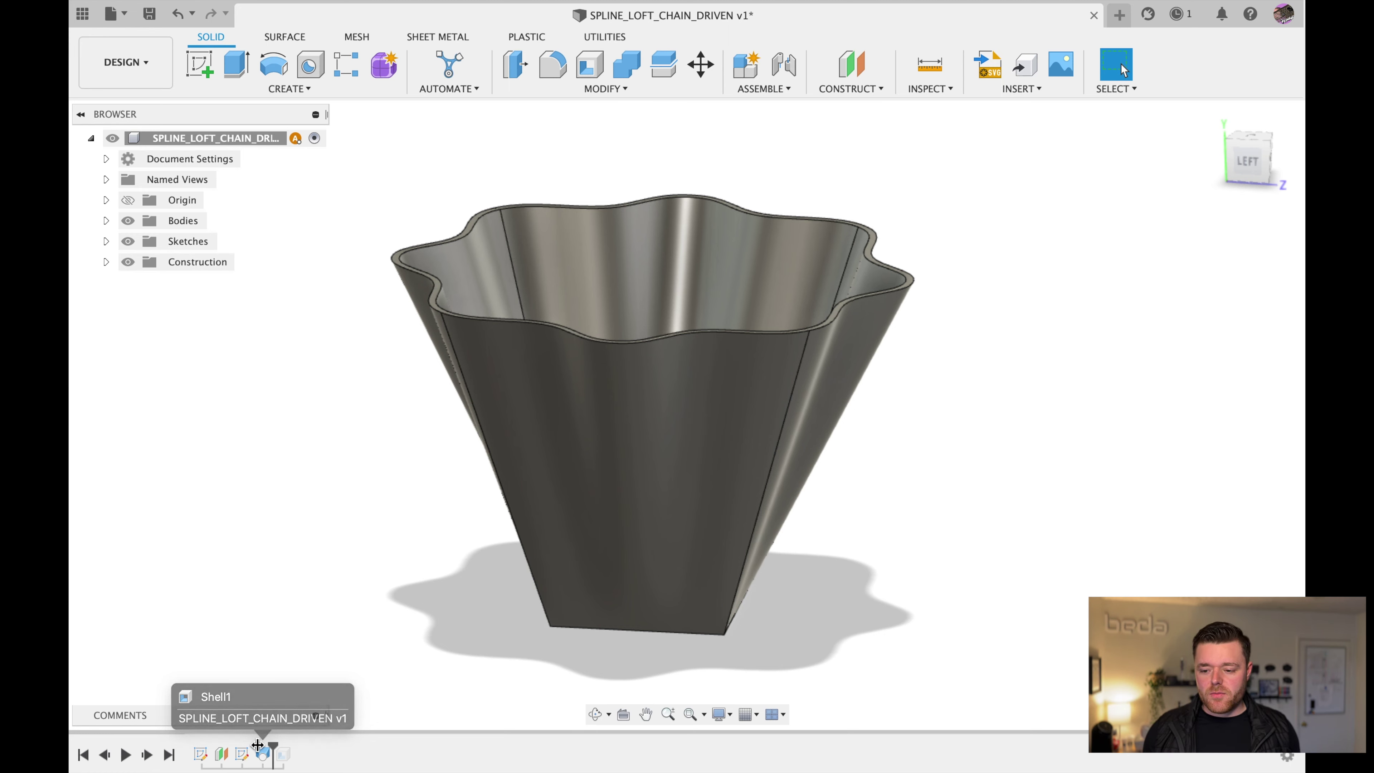
left_click_drag(272, 748, 252, 749)
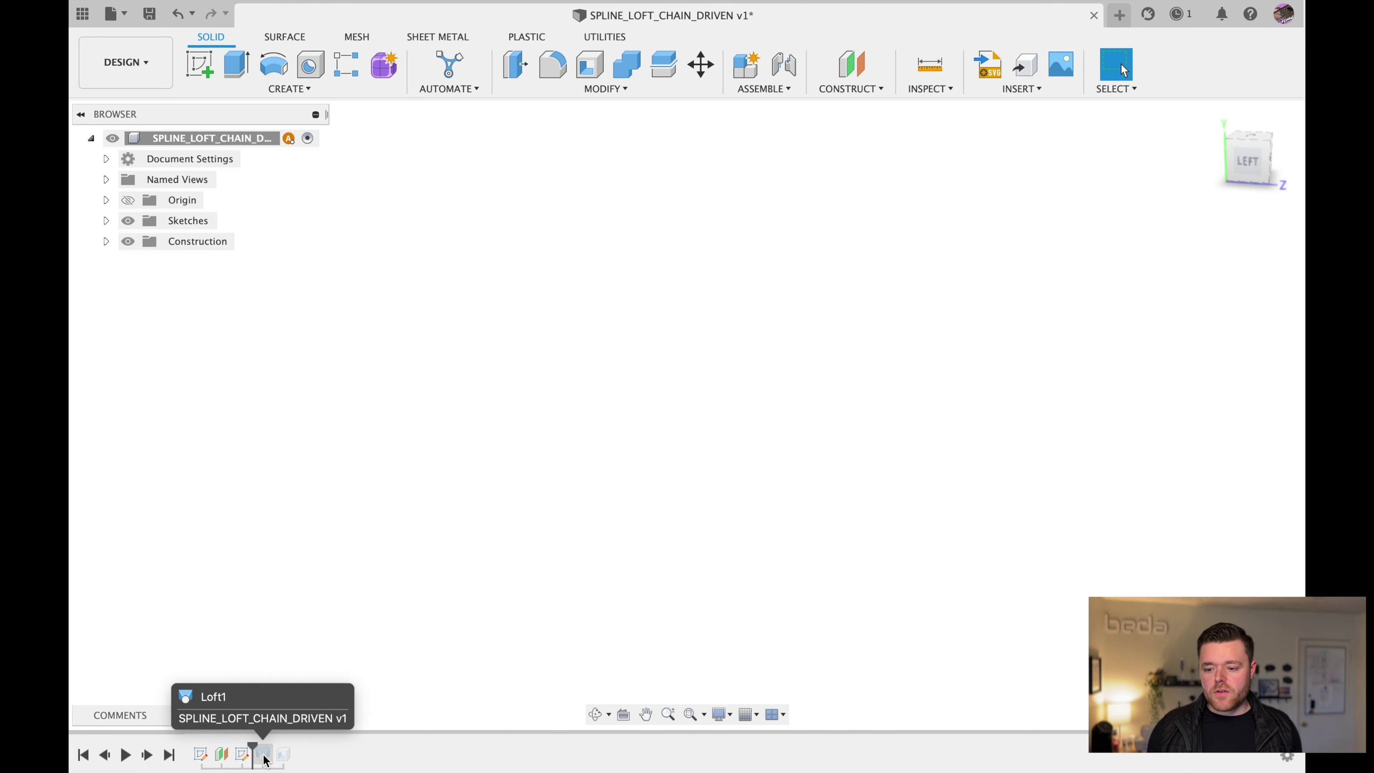
left_click(107, 221)
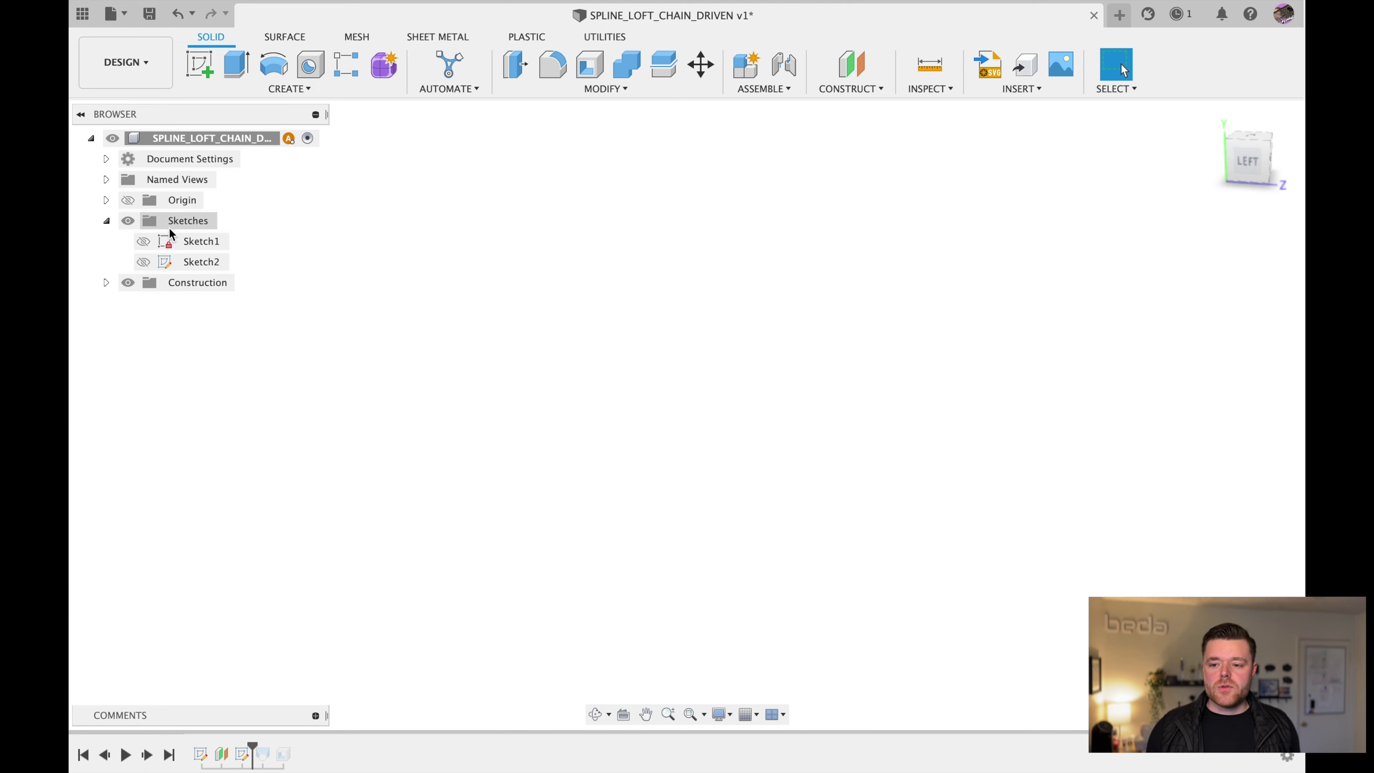
left_click(143, 264)
left_click(142, 263)
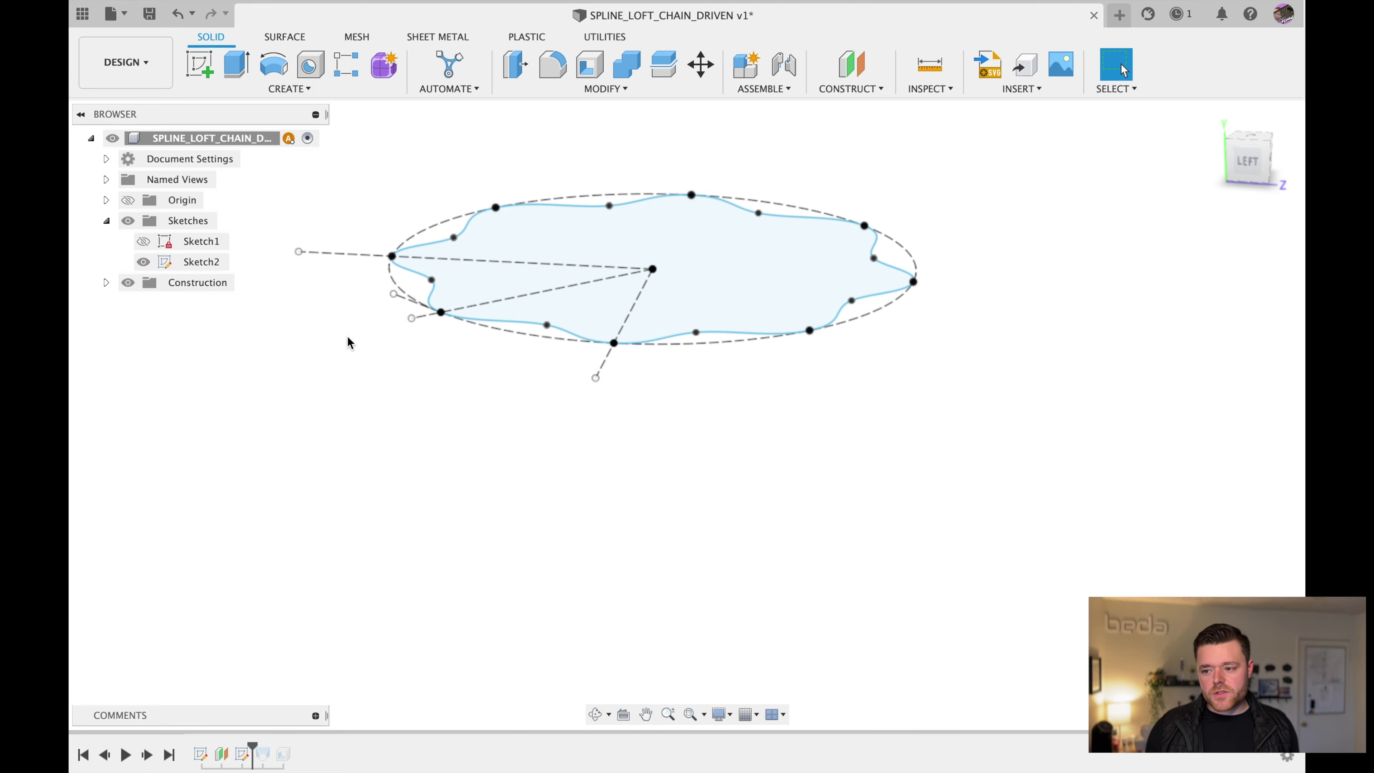
left_click(144, 242)
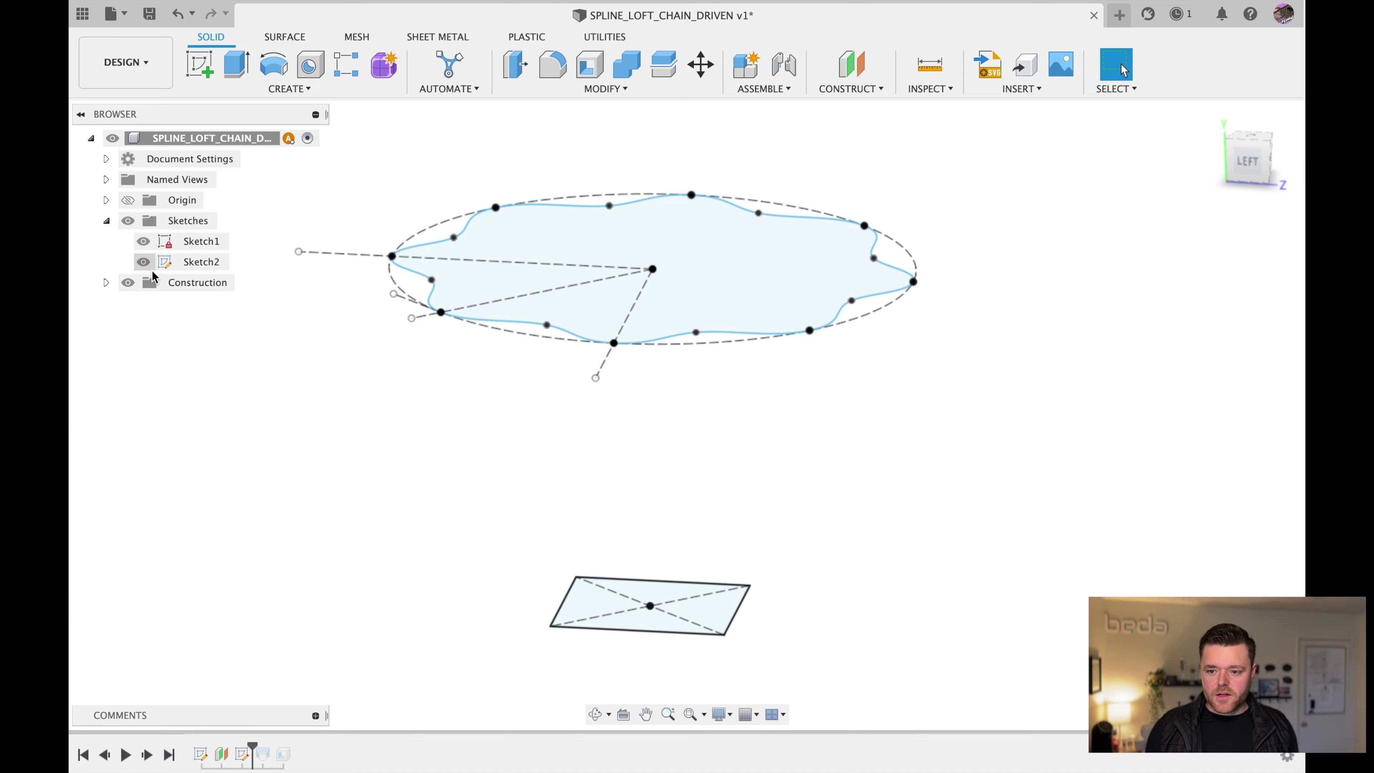
scroll(465, 437, "down", 2)
left_click(144, 264)
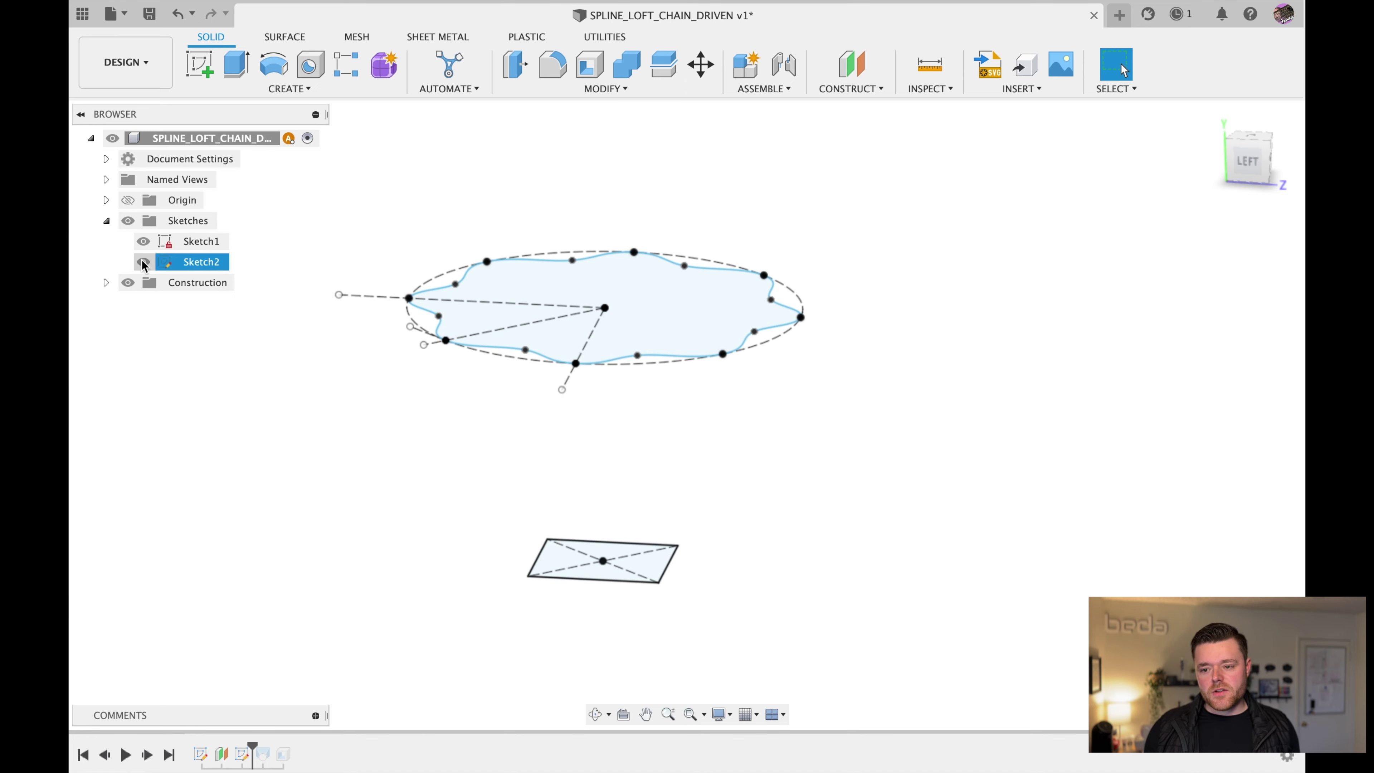
left_click(349, 199)
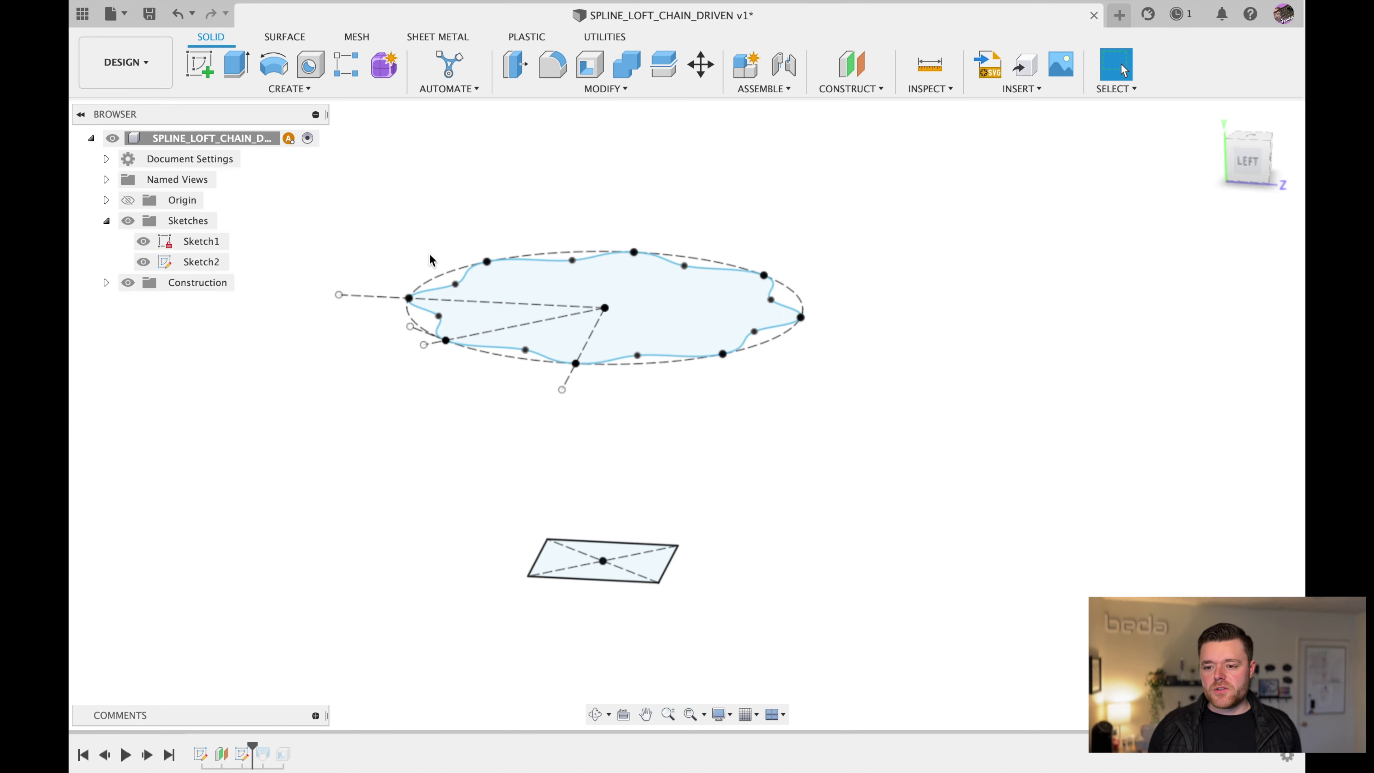
- Make the origin geometry visible and start a new sketch on the YZ plane
left_click(129, 200)
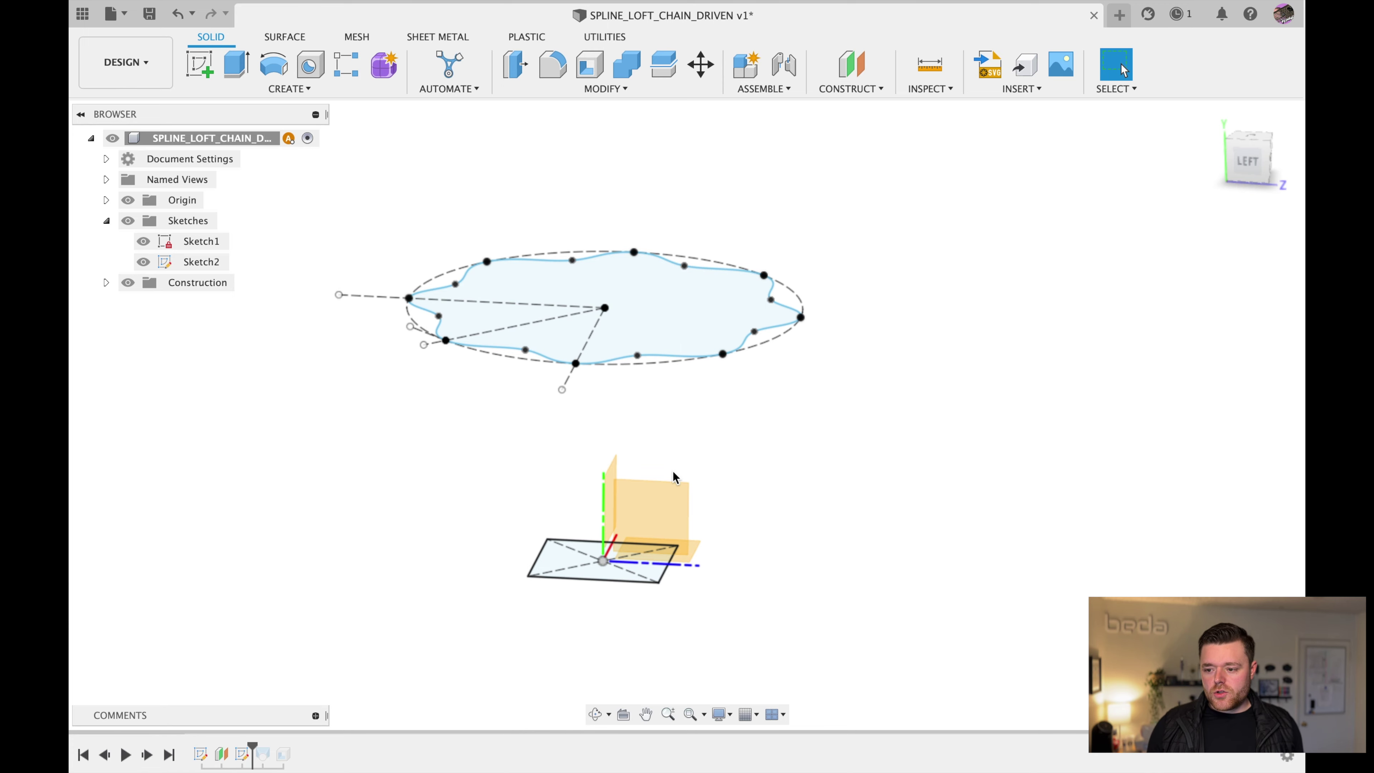
mouse_move(658, 448)
middle_mouse_down("shift")
mouse_move(641, 430)
mouse_move(622, 461)
middle_mouse_up("shift")
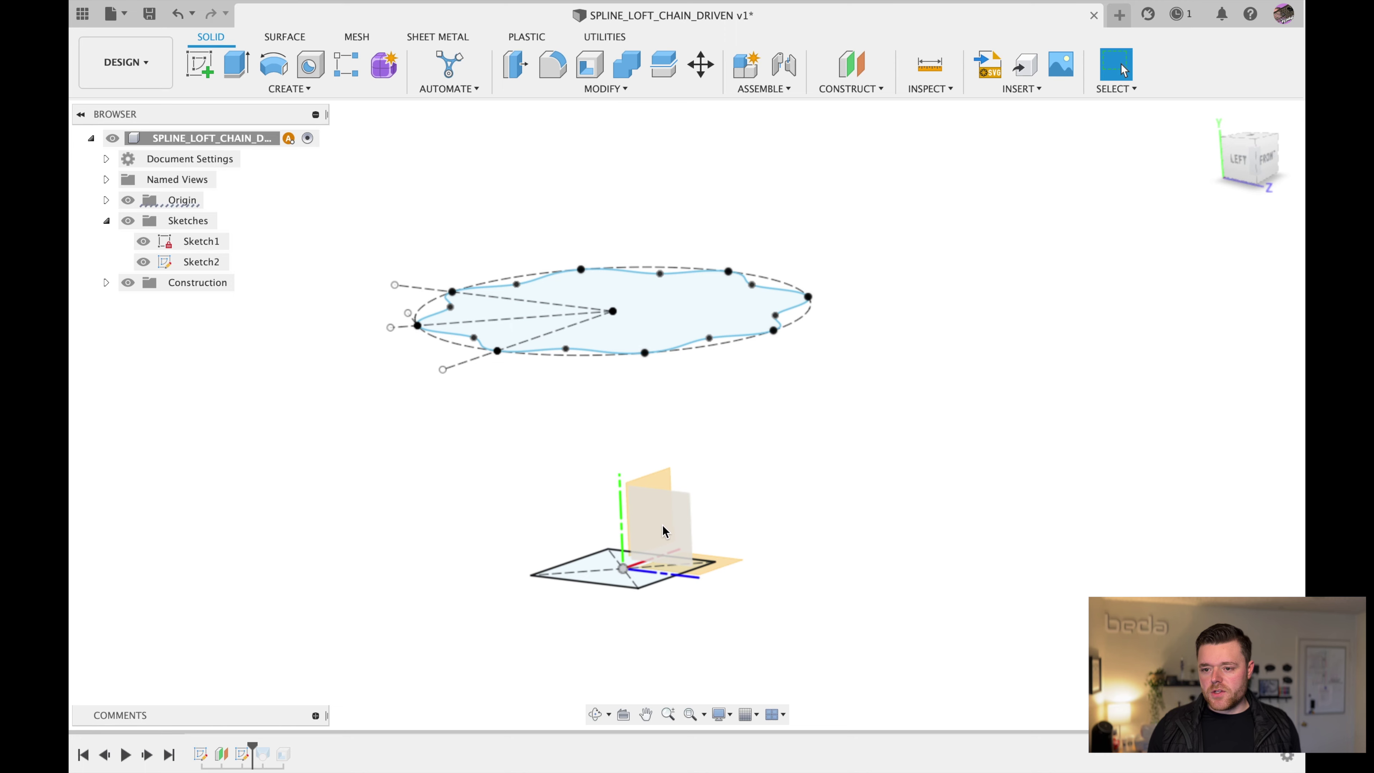
left_click(665, 531)
left_click(106, 200)
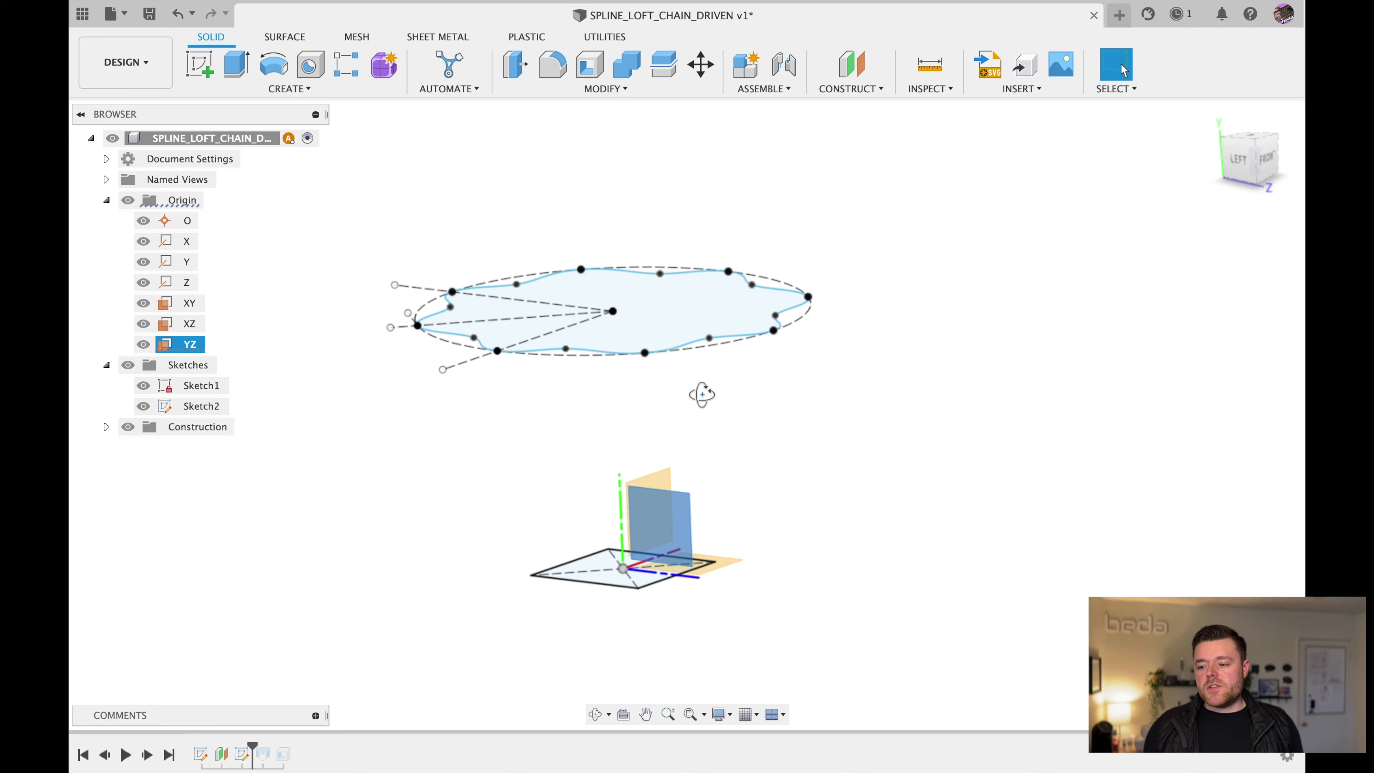
middle_click_drag(702, 394, 736, 408, "shift")
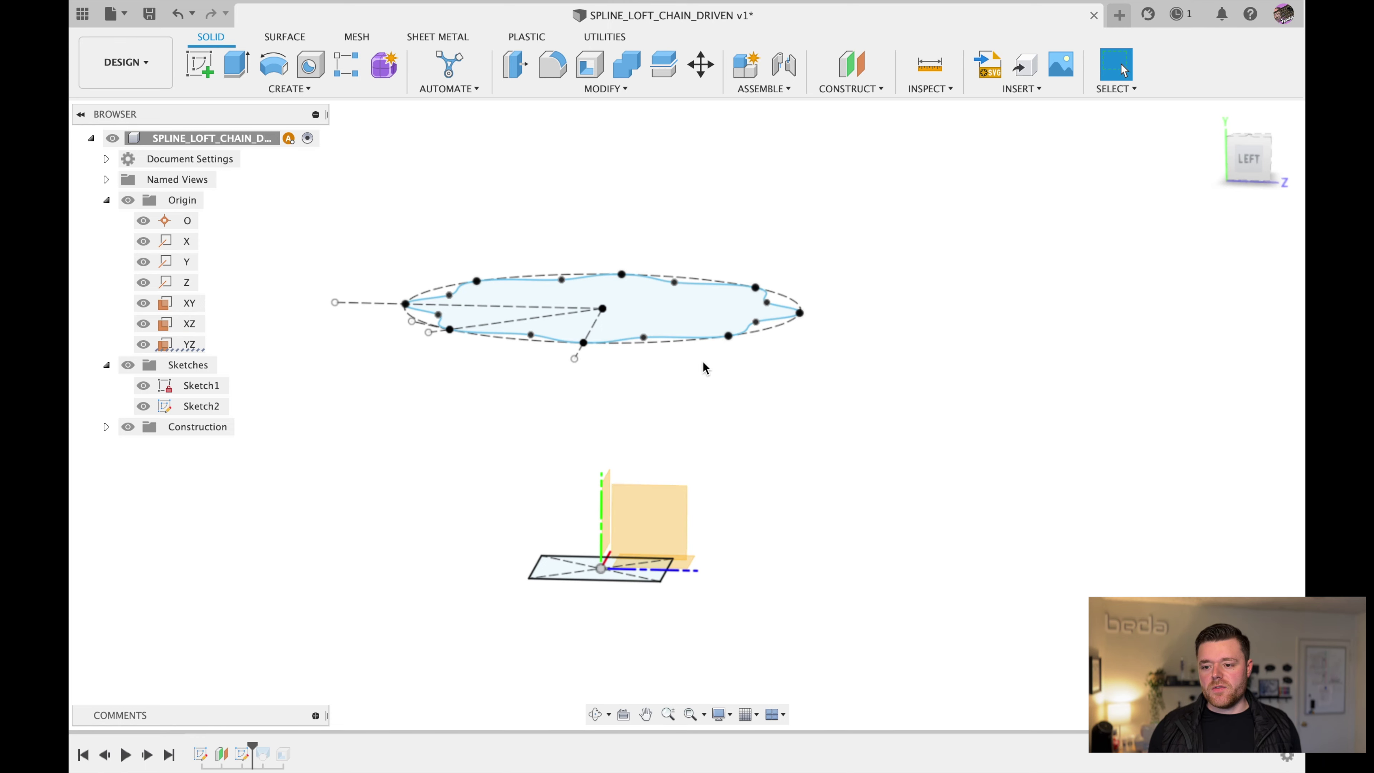
left_click(207, 63)
left_click(687, 529)
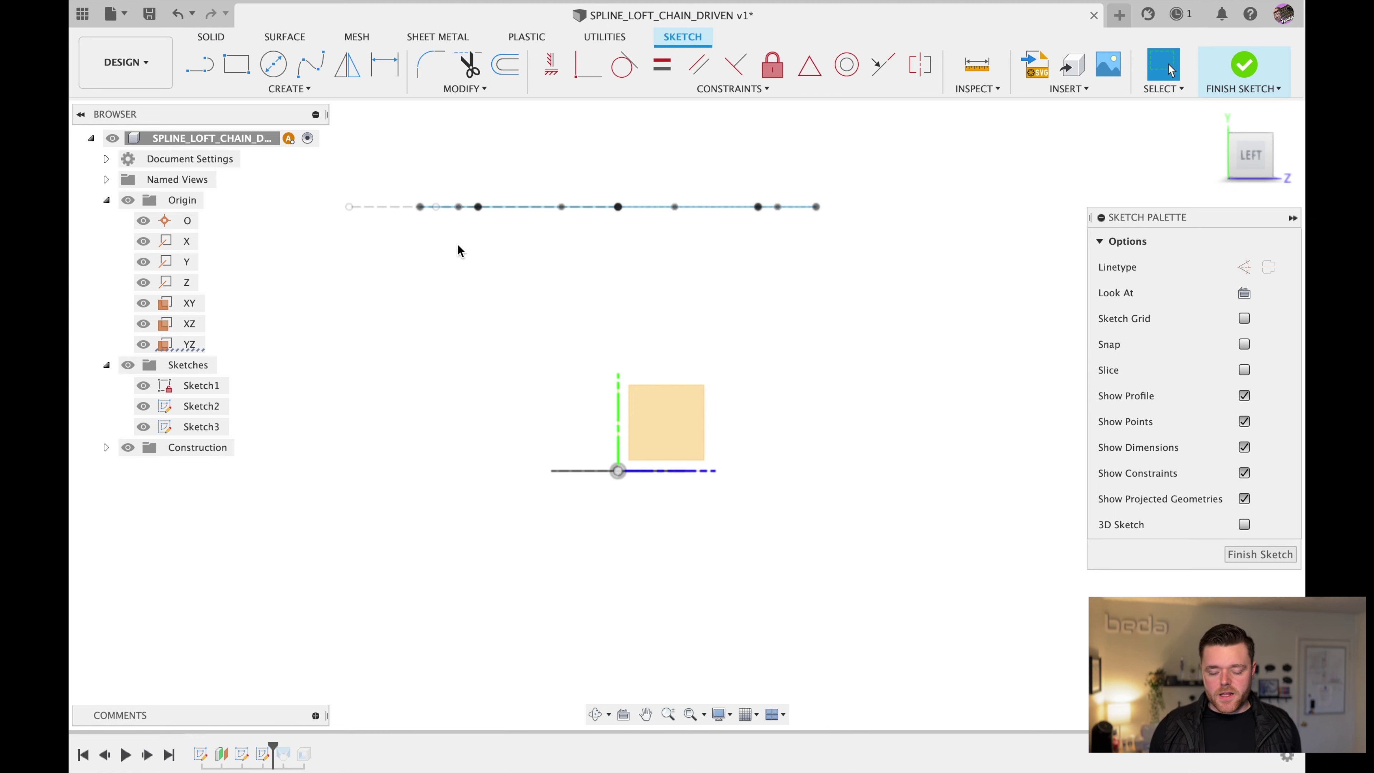
- Project one edge of the base square and the outermost Z-side point of the wavy top profile into the sketch
left_click(321, 74)
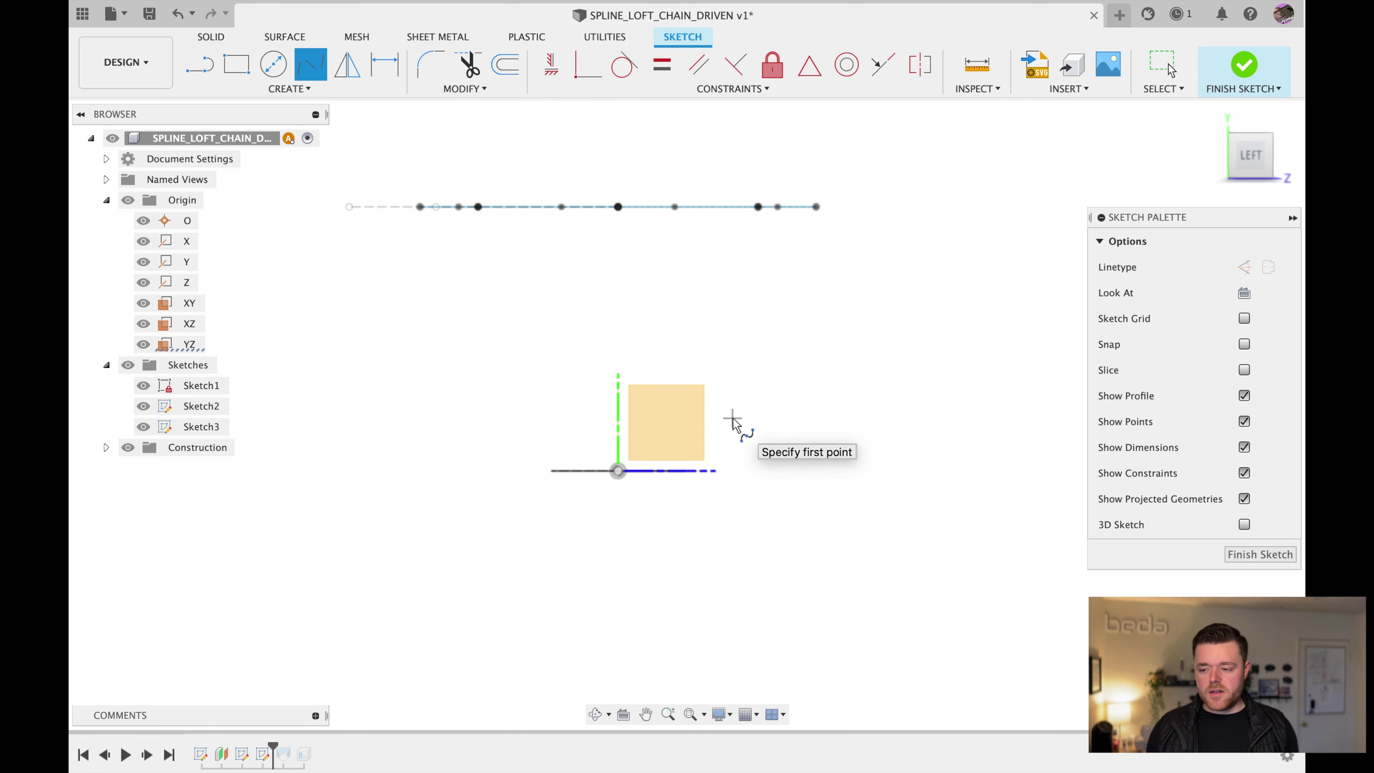
key("Escape")
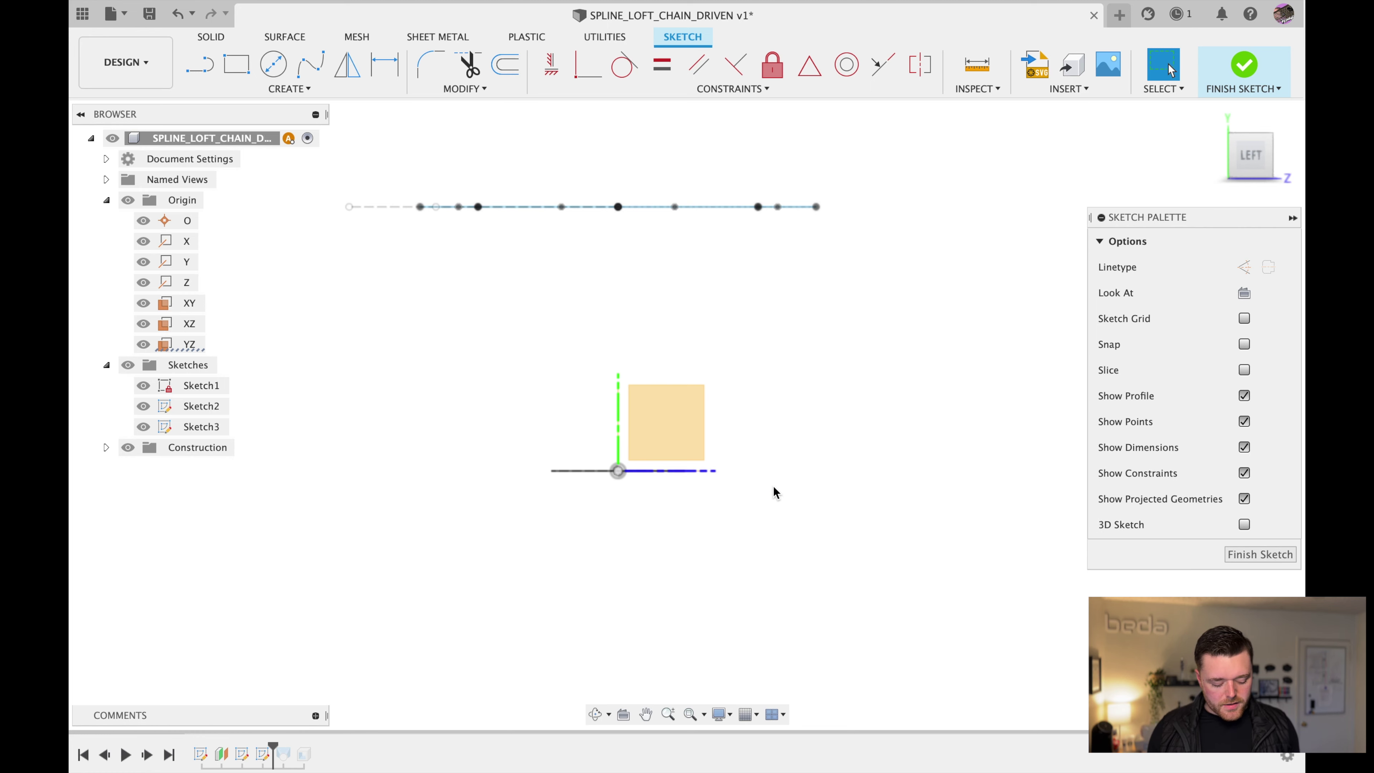
middle_click_drag(774, 495, 605, 577, "shift")
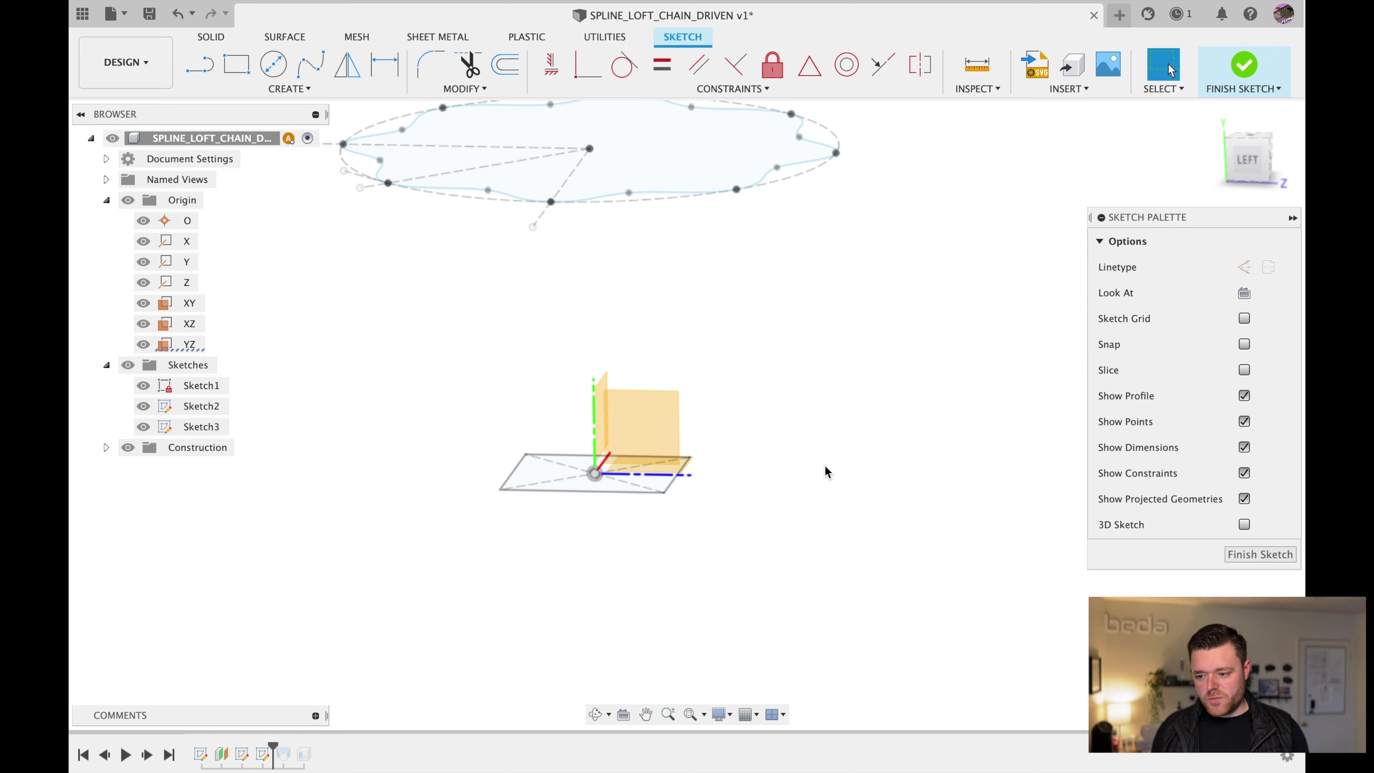
key("p")
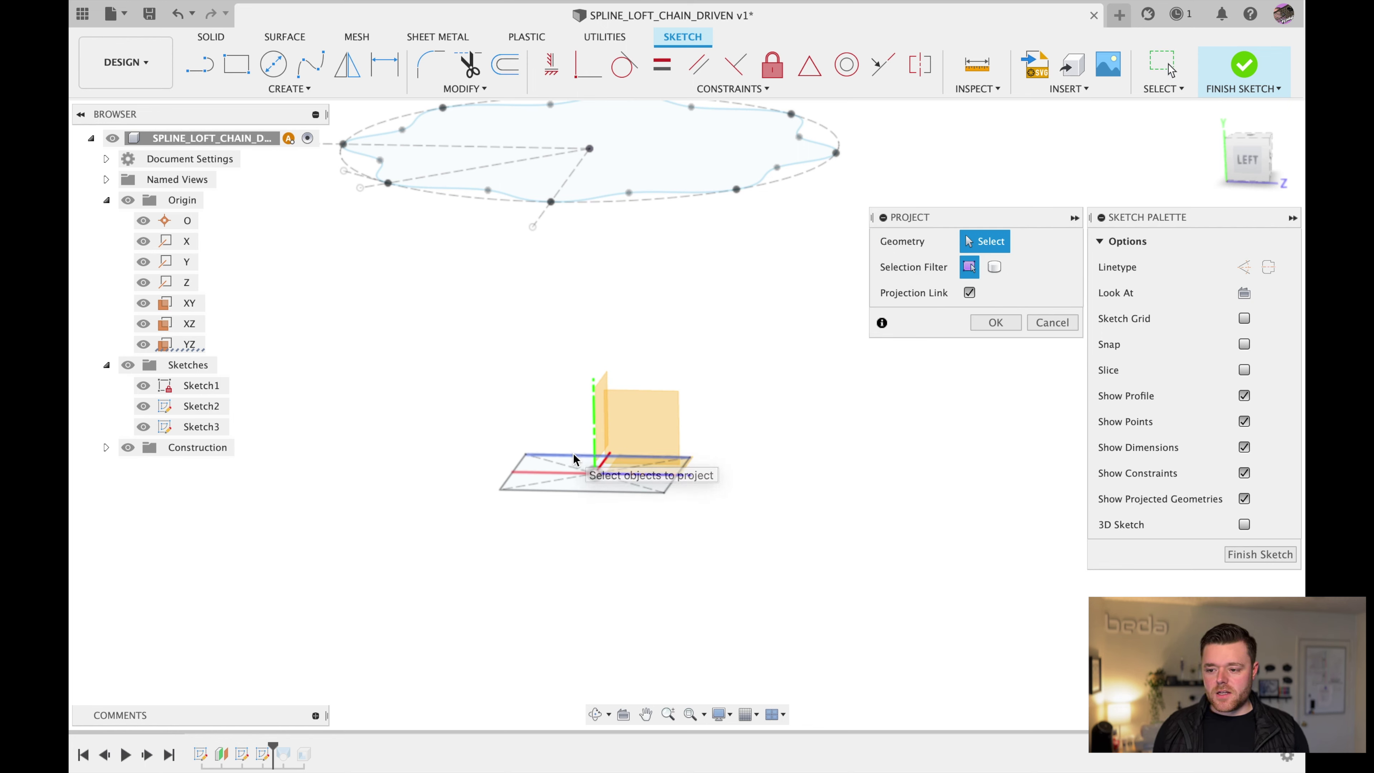
left_click(574, 455)
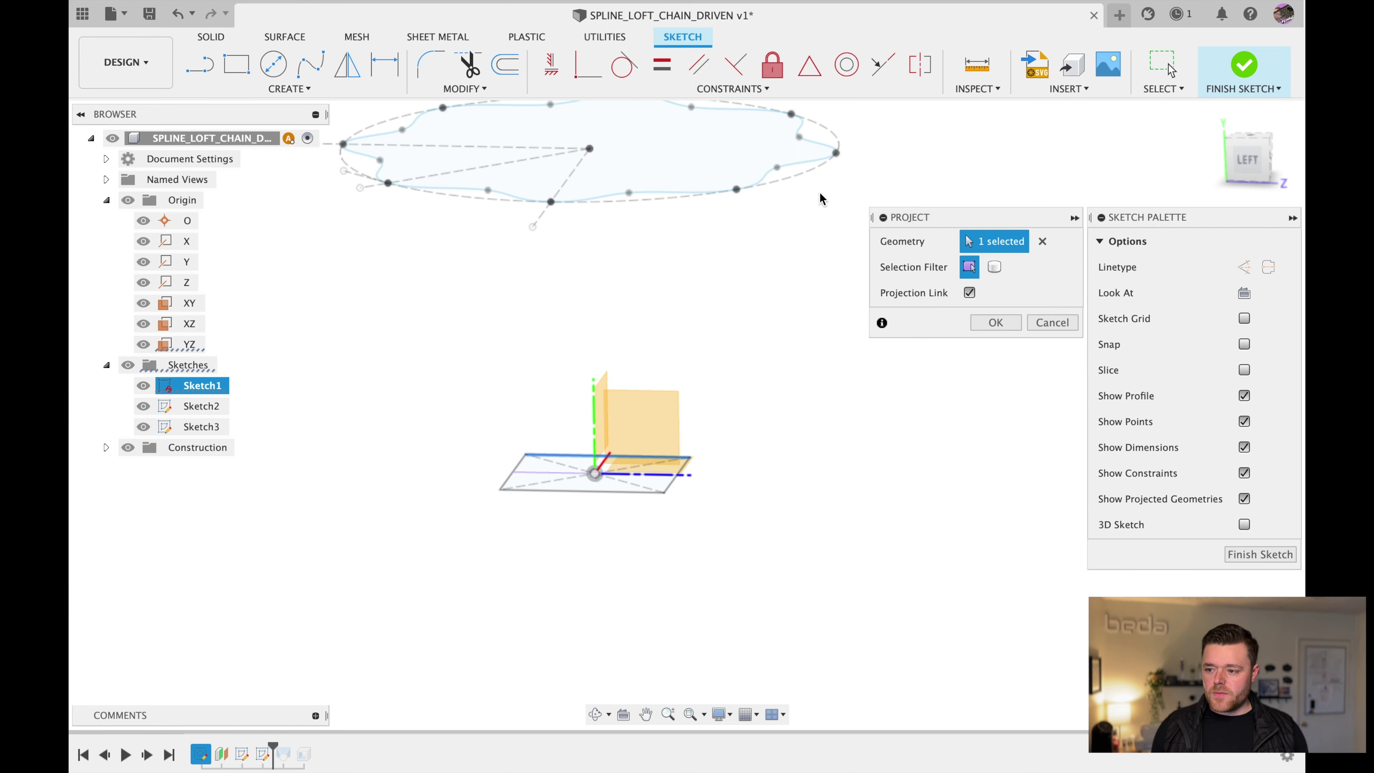
left_click(836, 157)
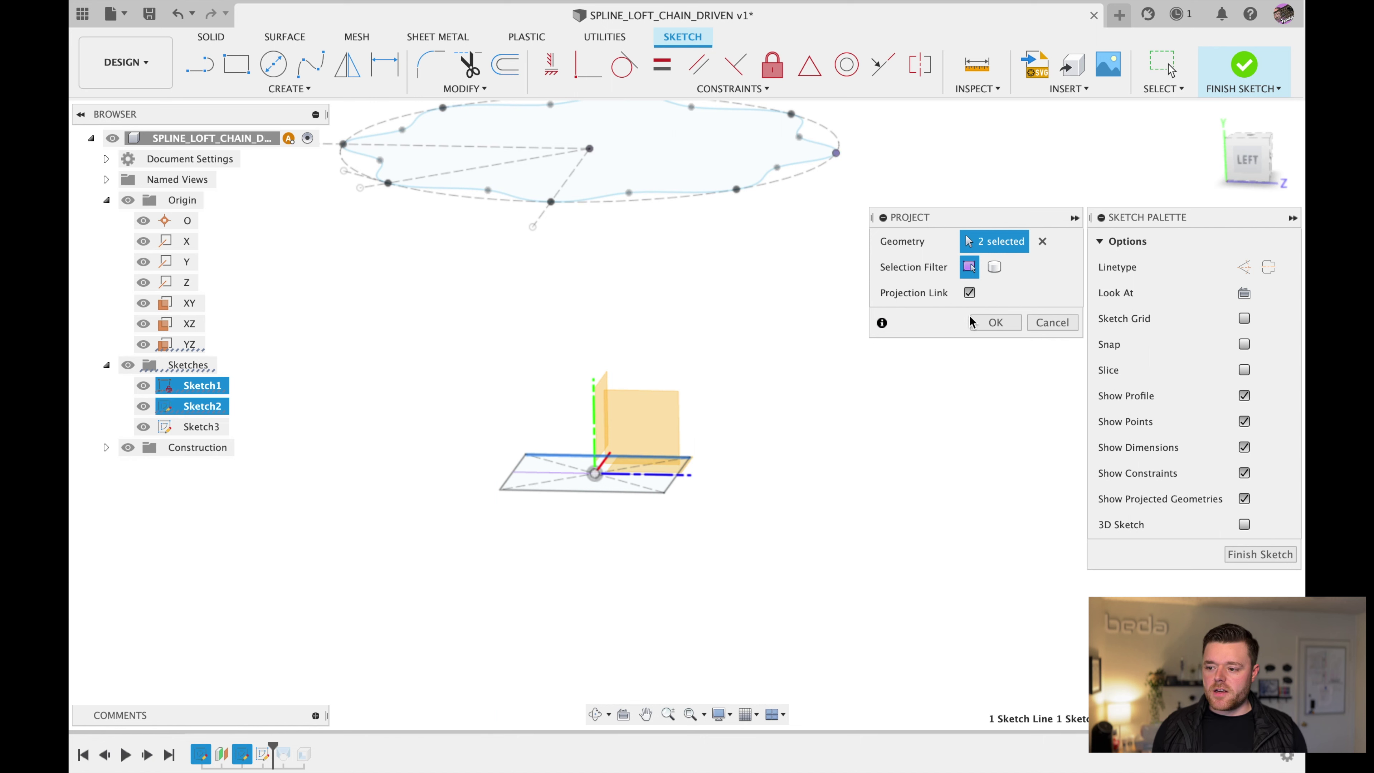
left_click(983, 325)
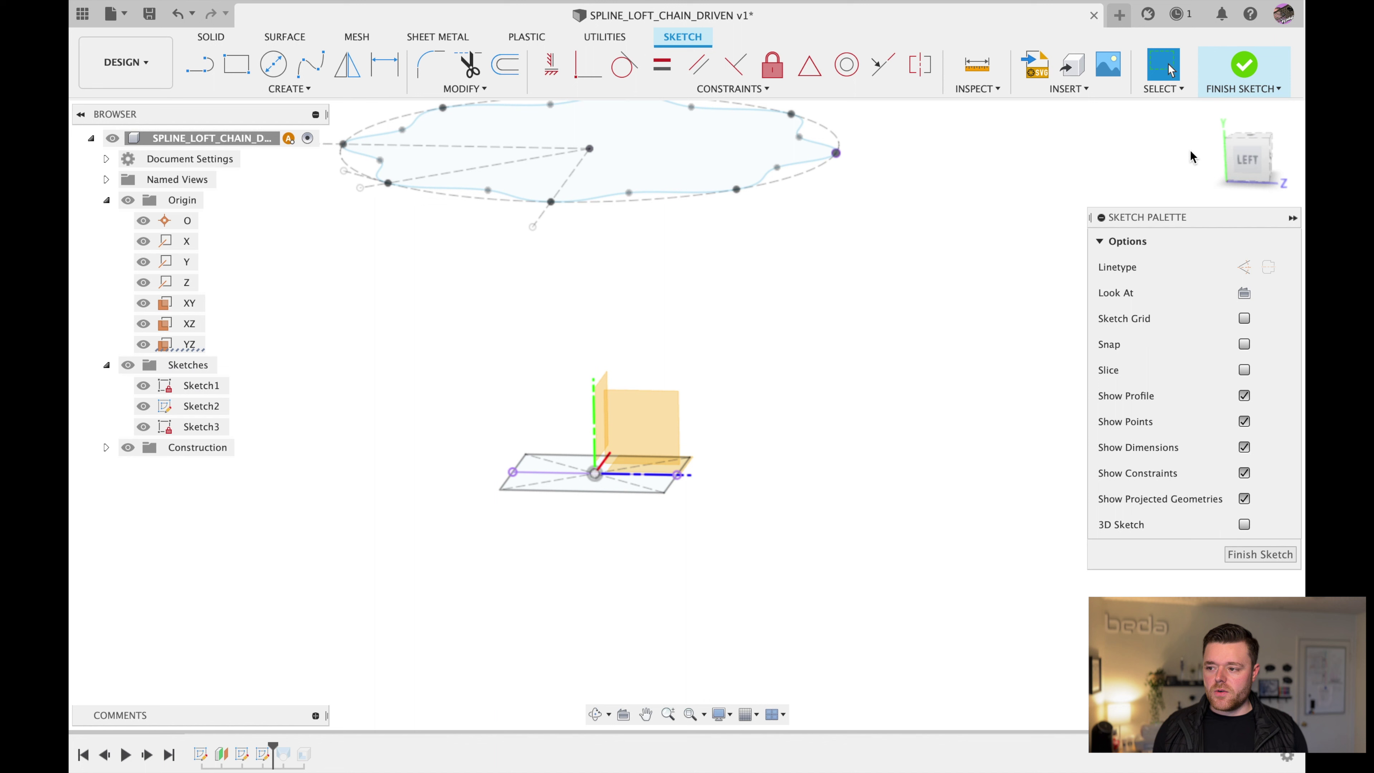
- View the sketch plane straight on, then hide the origin geometry and collapse its folder
left_click(1250, 164)
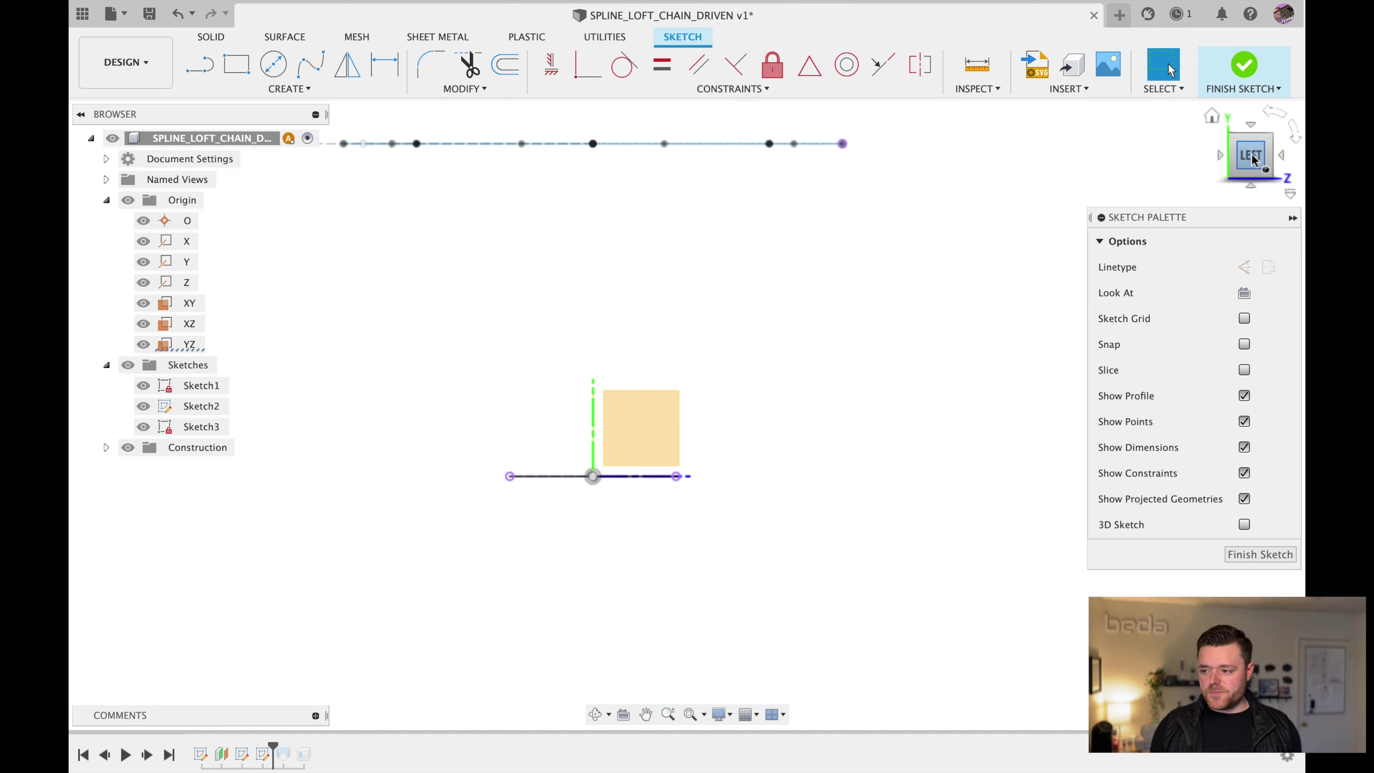
scroll(779, 530, "up", 3)
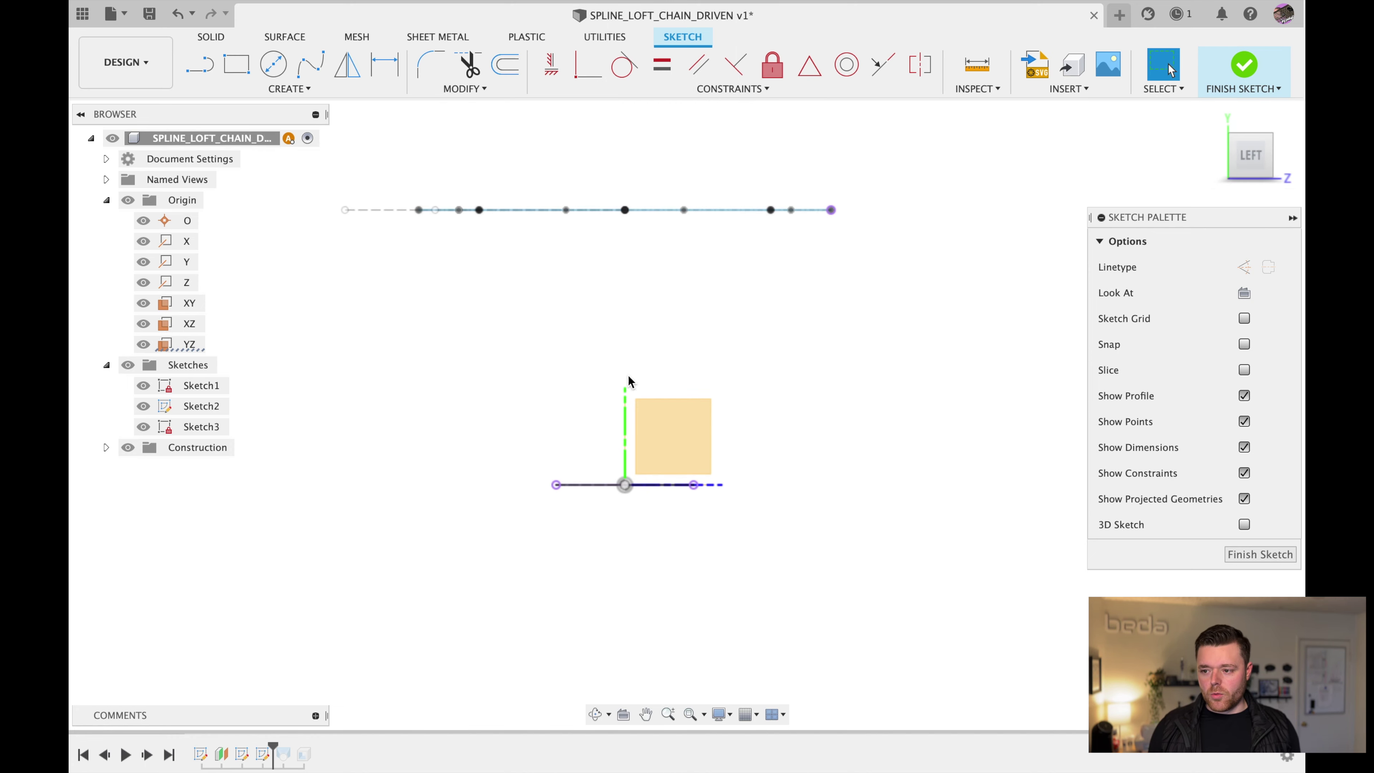
scroll(606, 366, "up", 2)
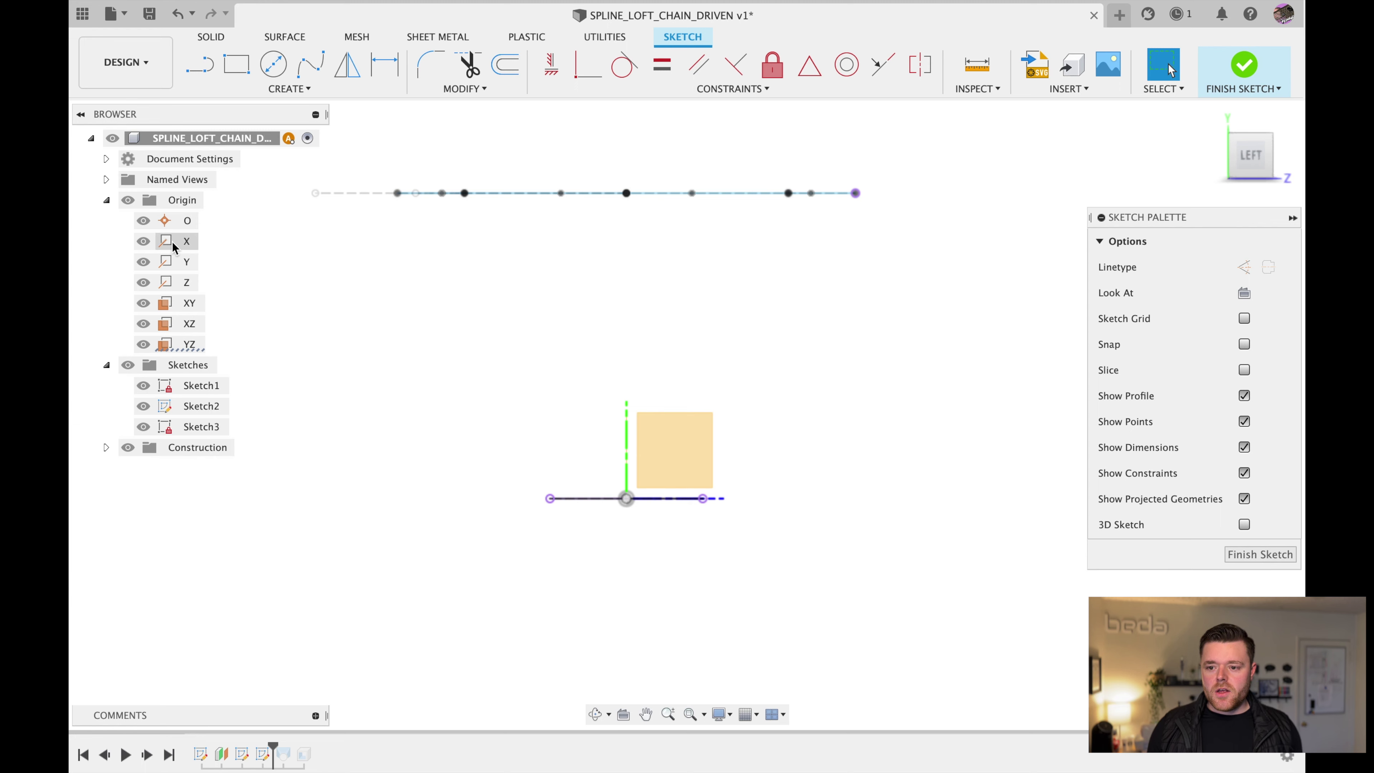
left_click(130, 205)
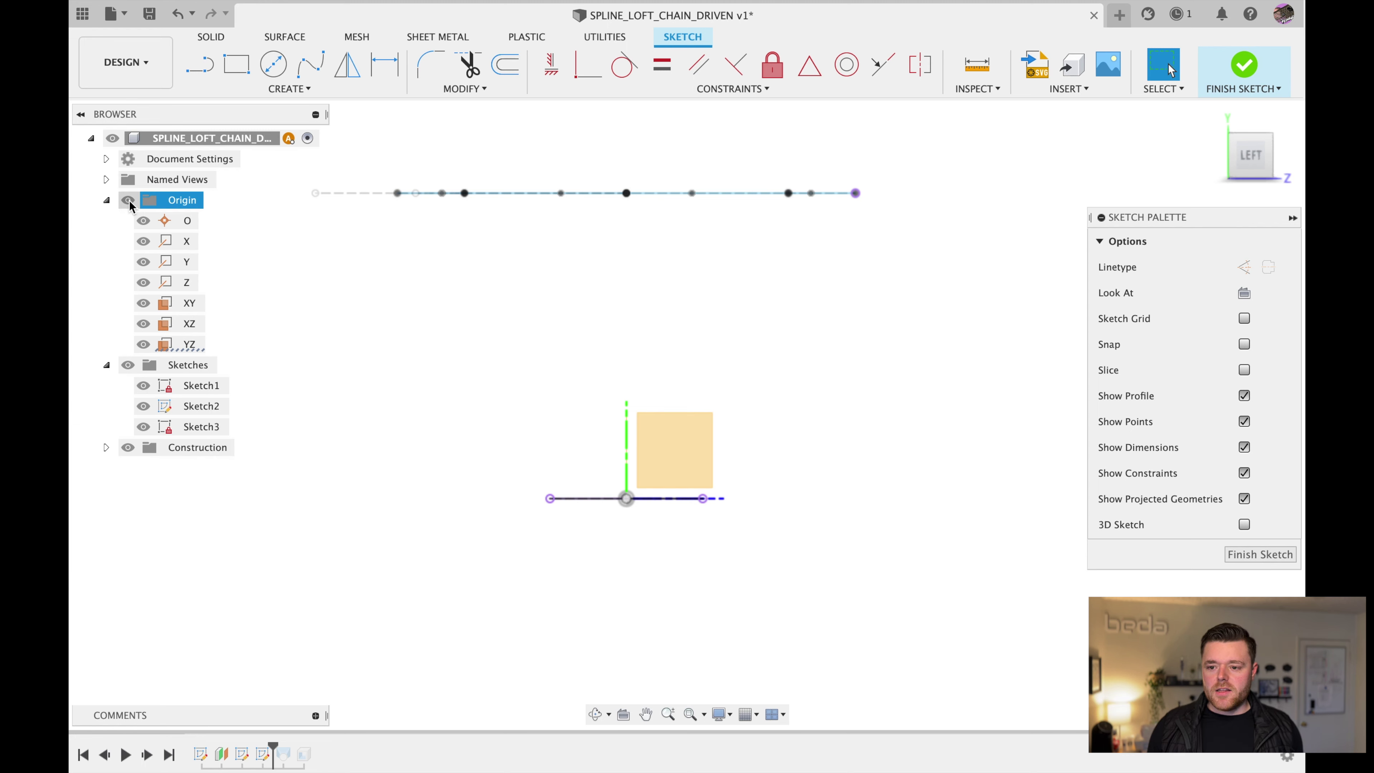
left_click(128, 201)
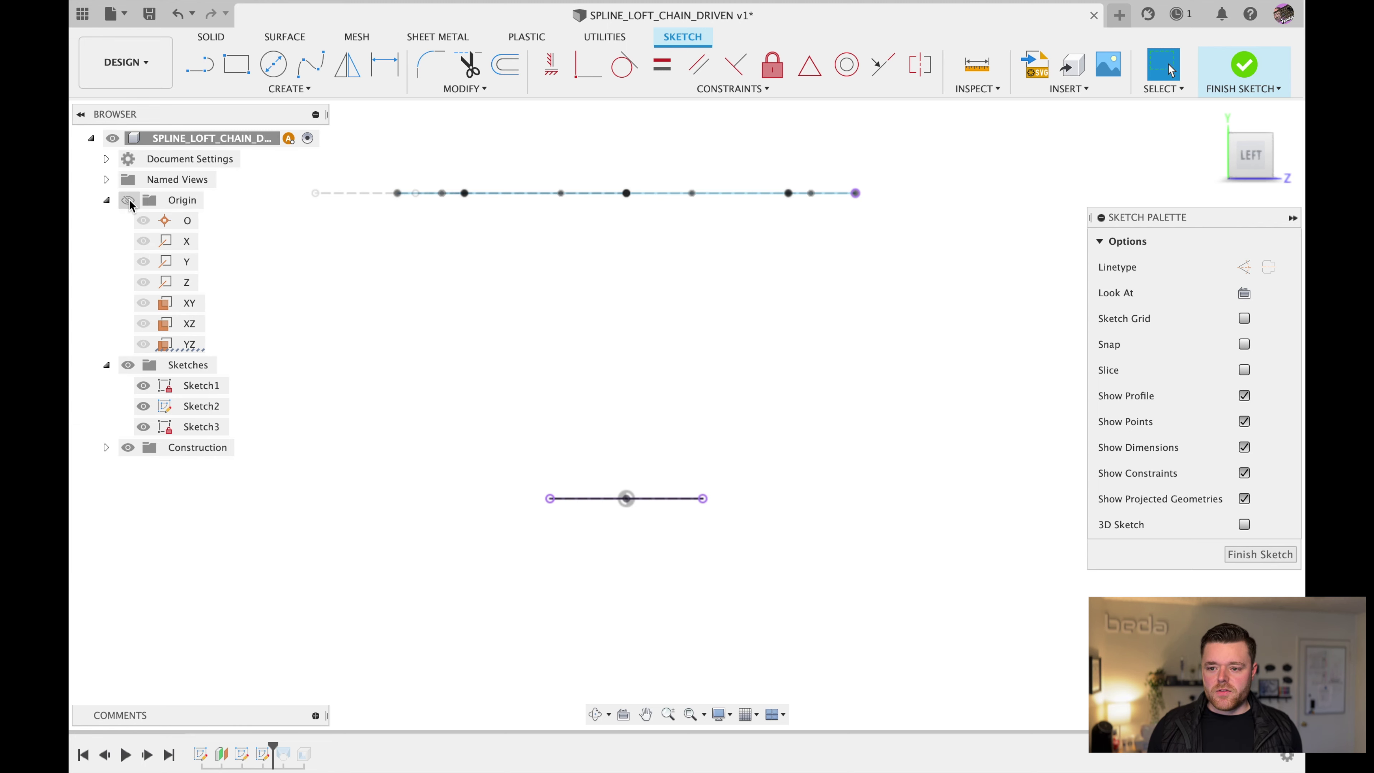
left_click(107, 200)
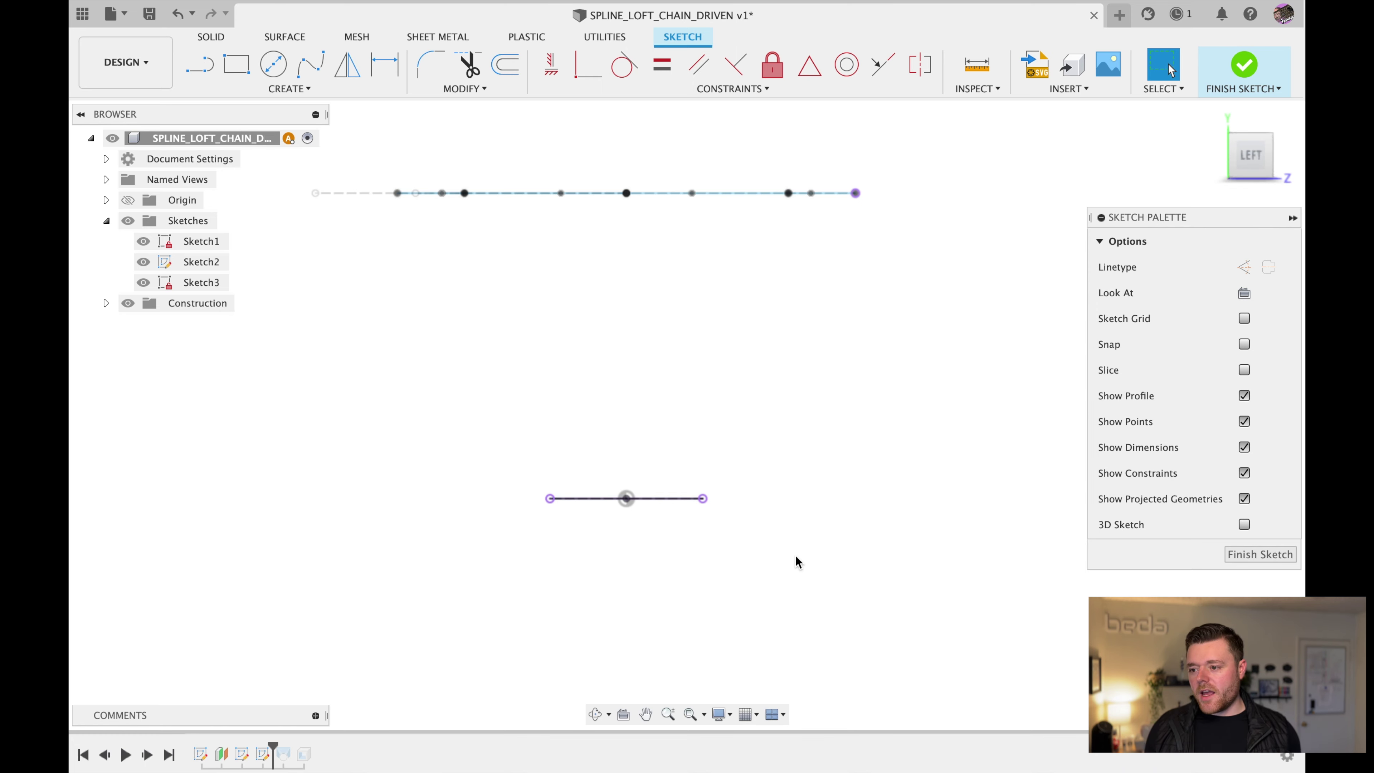
- Draw an S-shaped fit point spline from the projected base edge's Z-side endpoint through two intermediate points to the projected top point
scroll(795, 562, "up", 1)
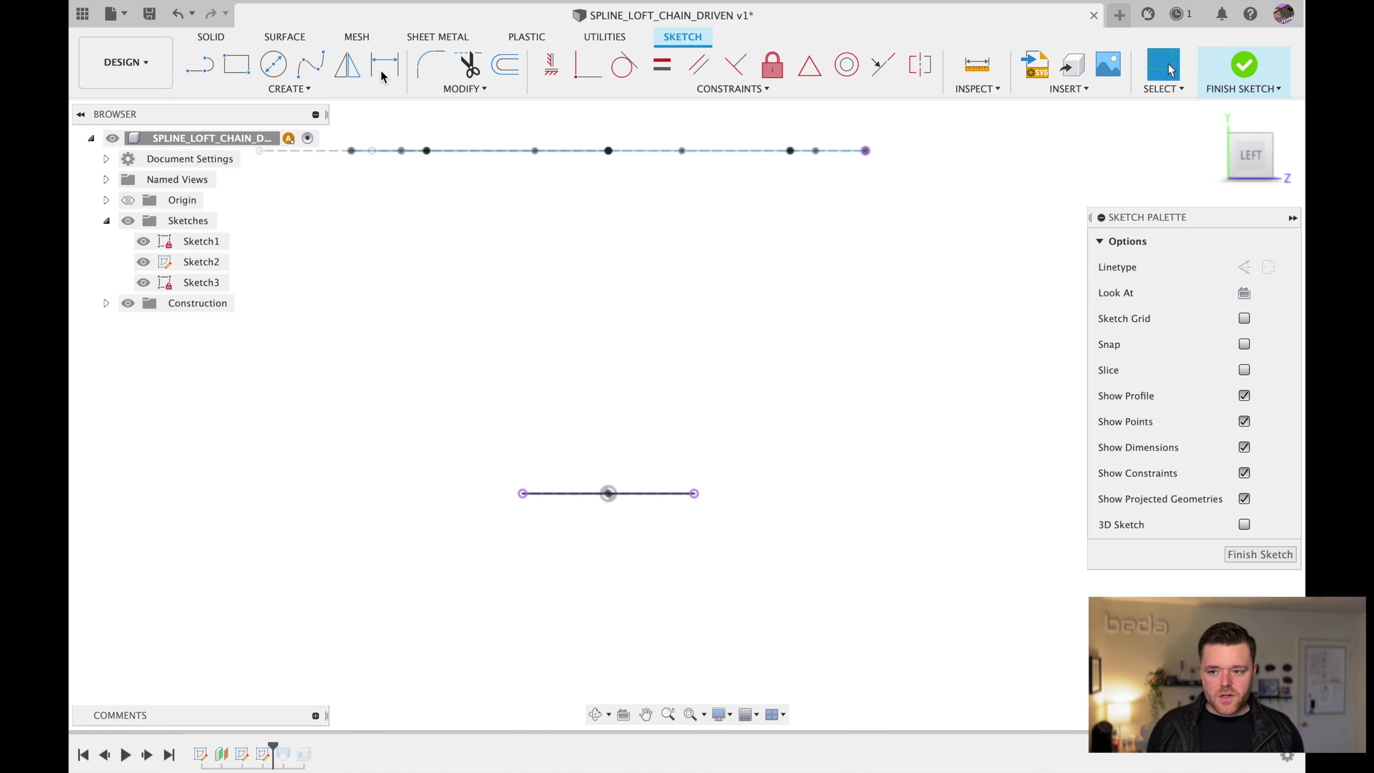
left_click(312, 66)
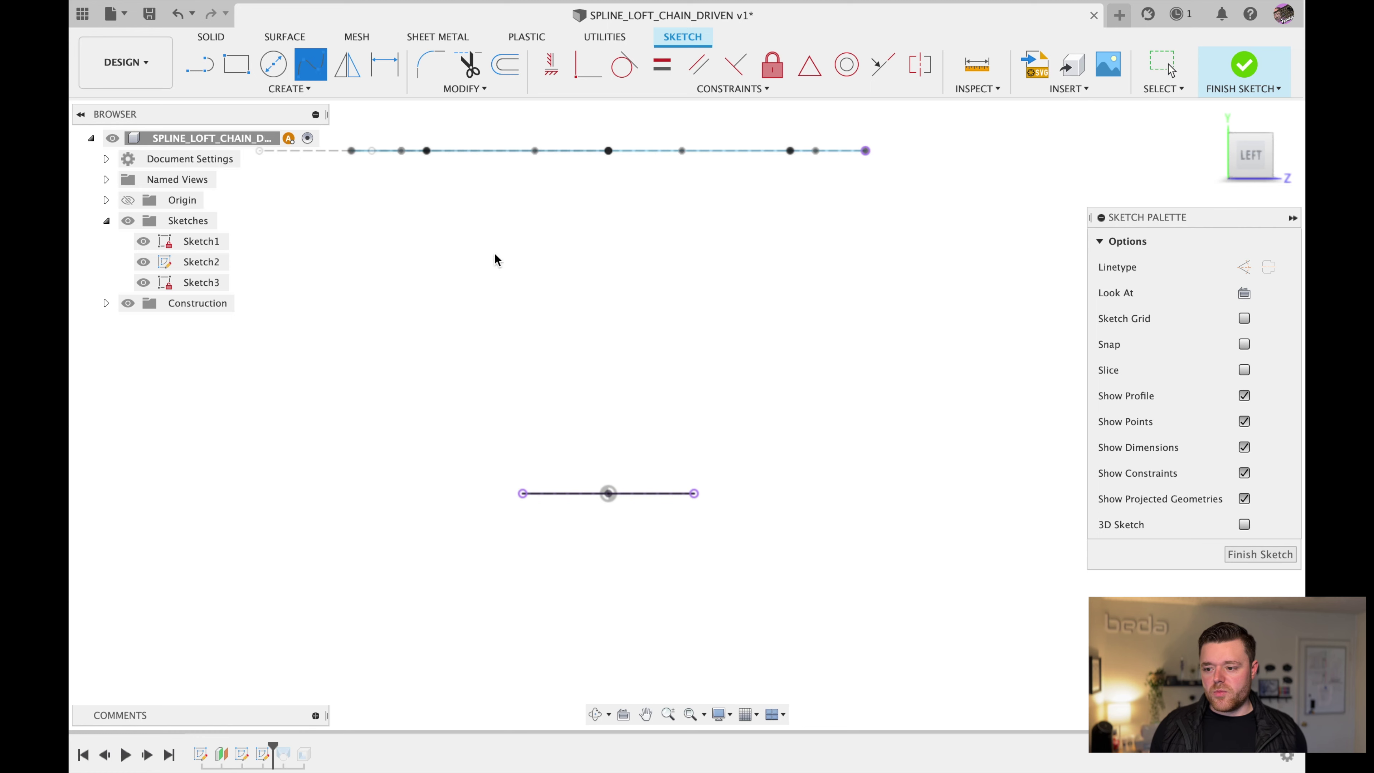
left_click(695, 493)
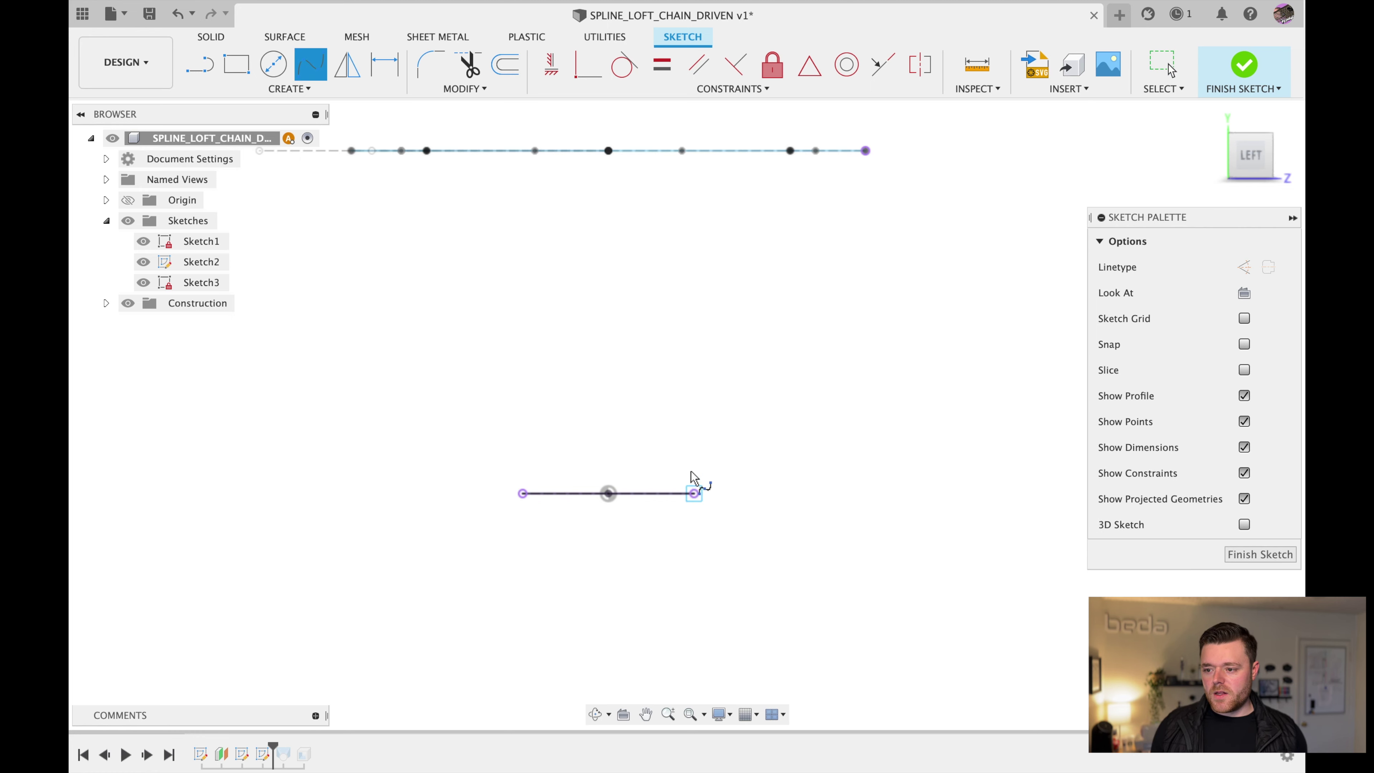
left_click(686, 342)
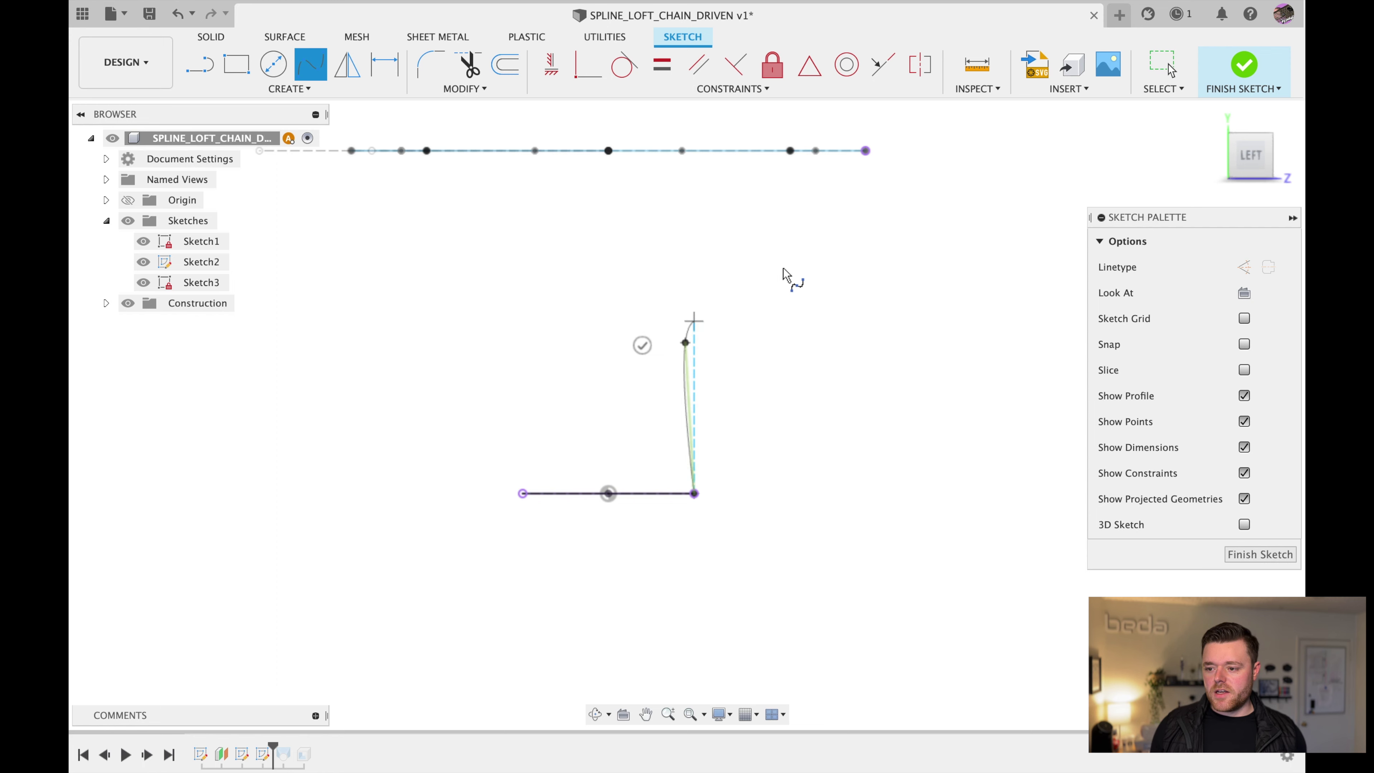
left_click(830, 245)
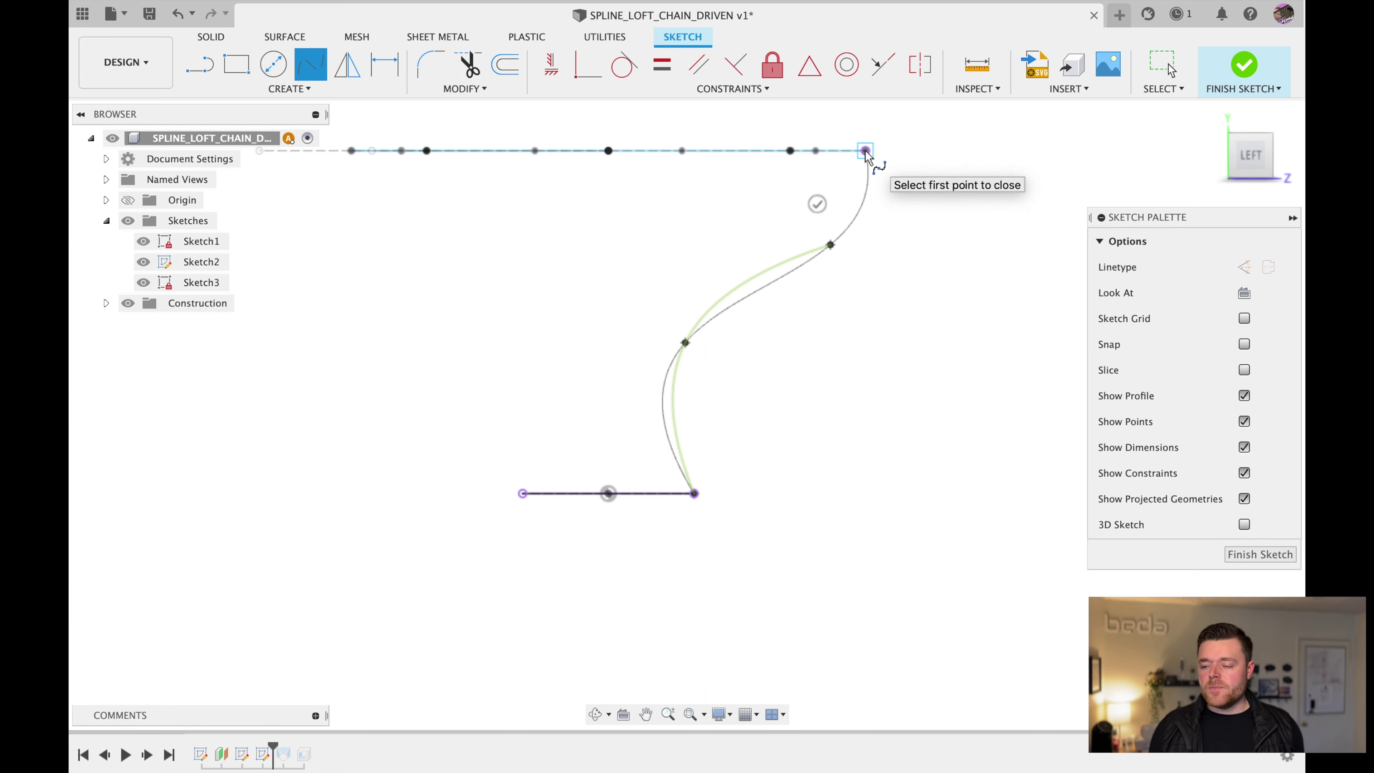
double_click(866, 151)
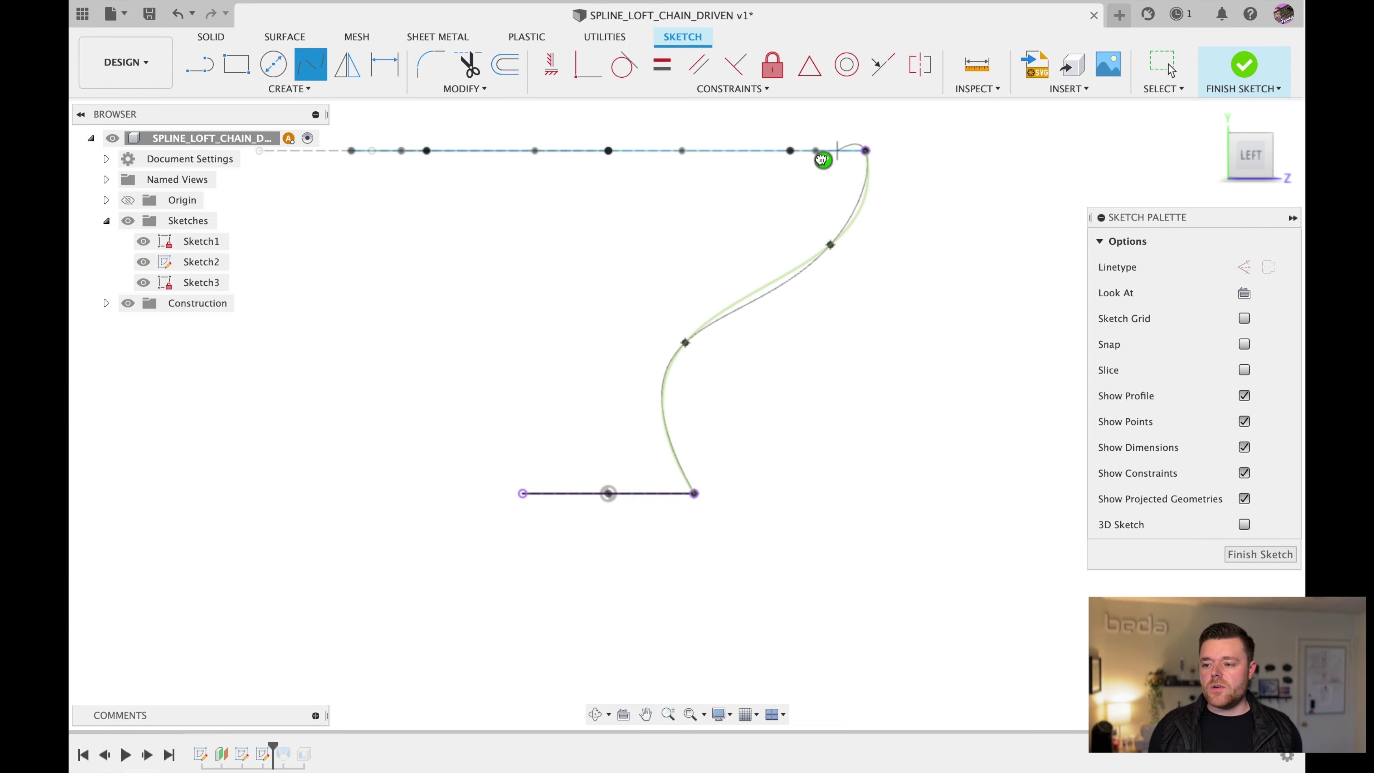
left_click(821, 158)
key("Escape")
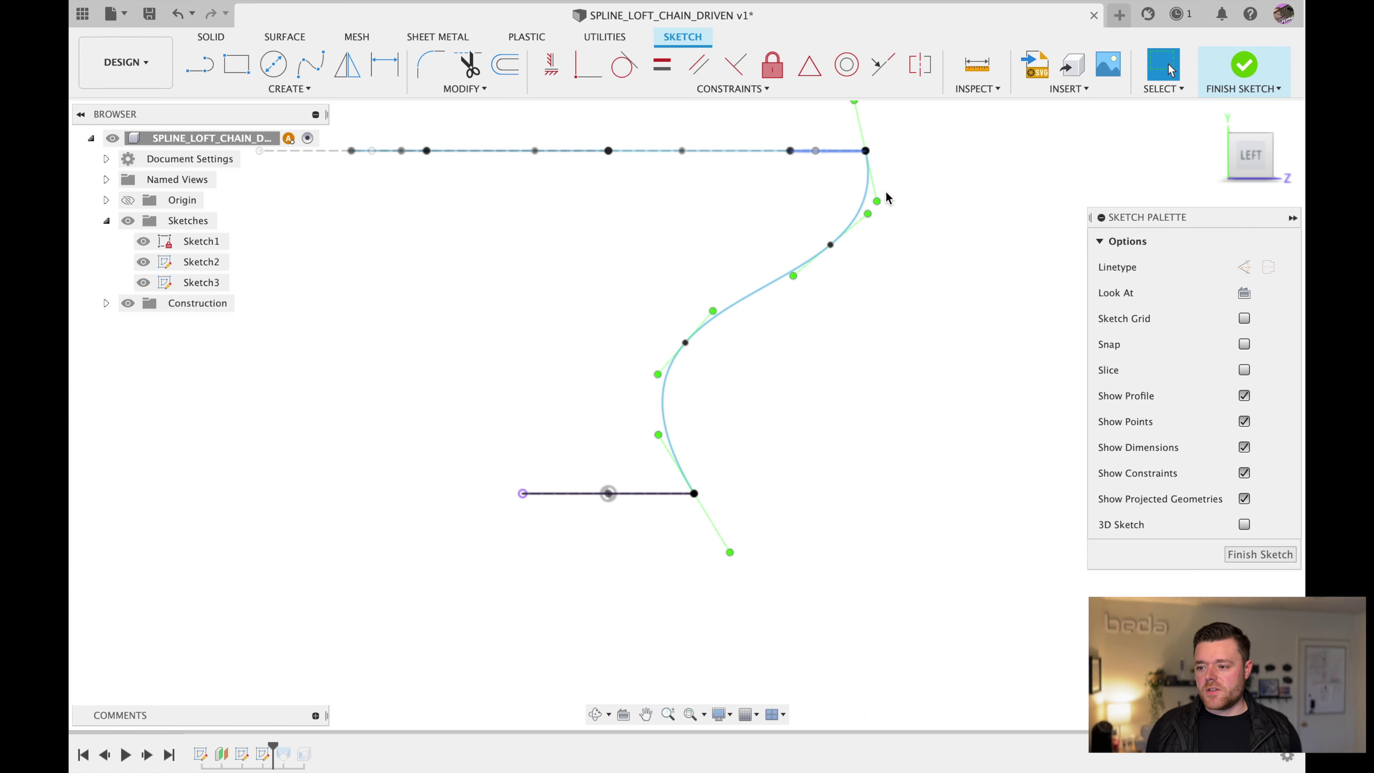
key("Escape")
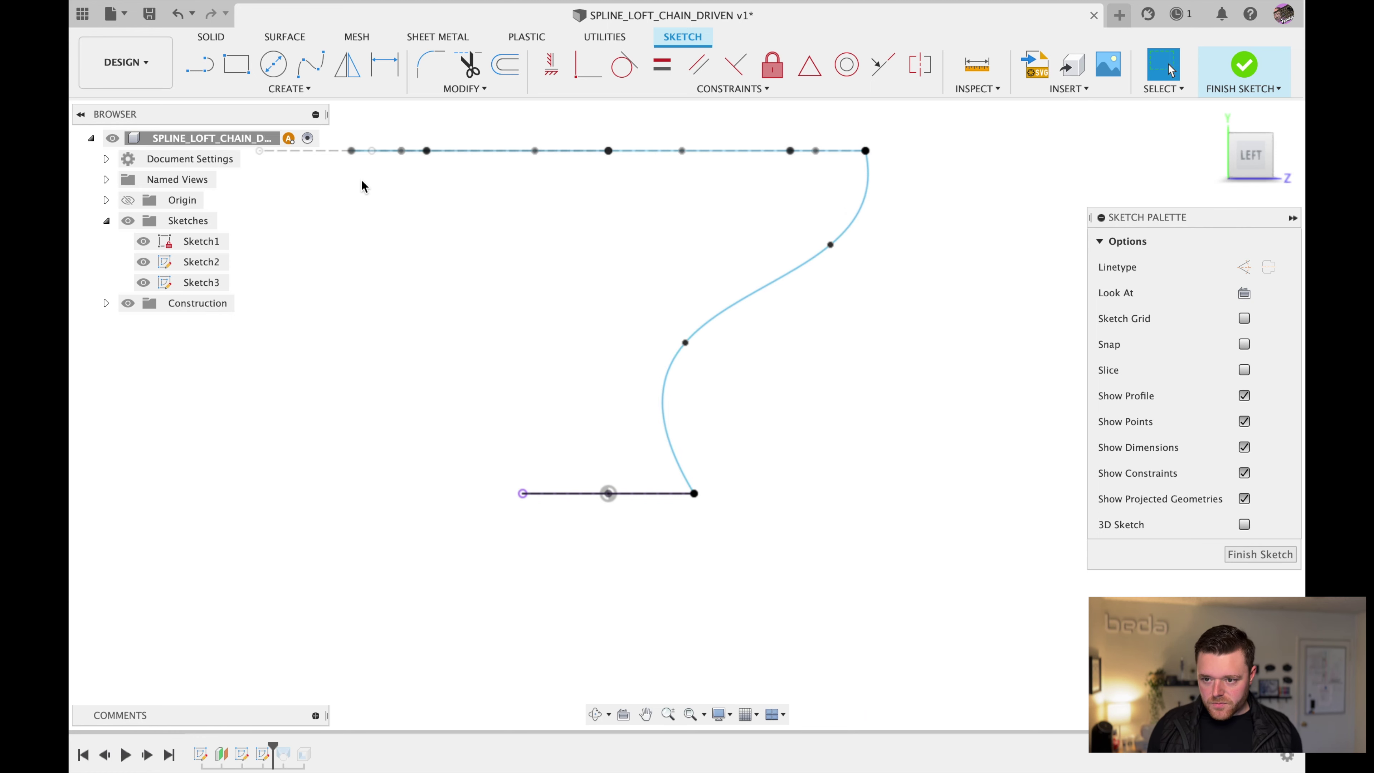
- Draw a vertical line about 25 mm long upward from the origin and convert it to construction geometry
left_click(201, 64)
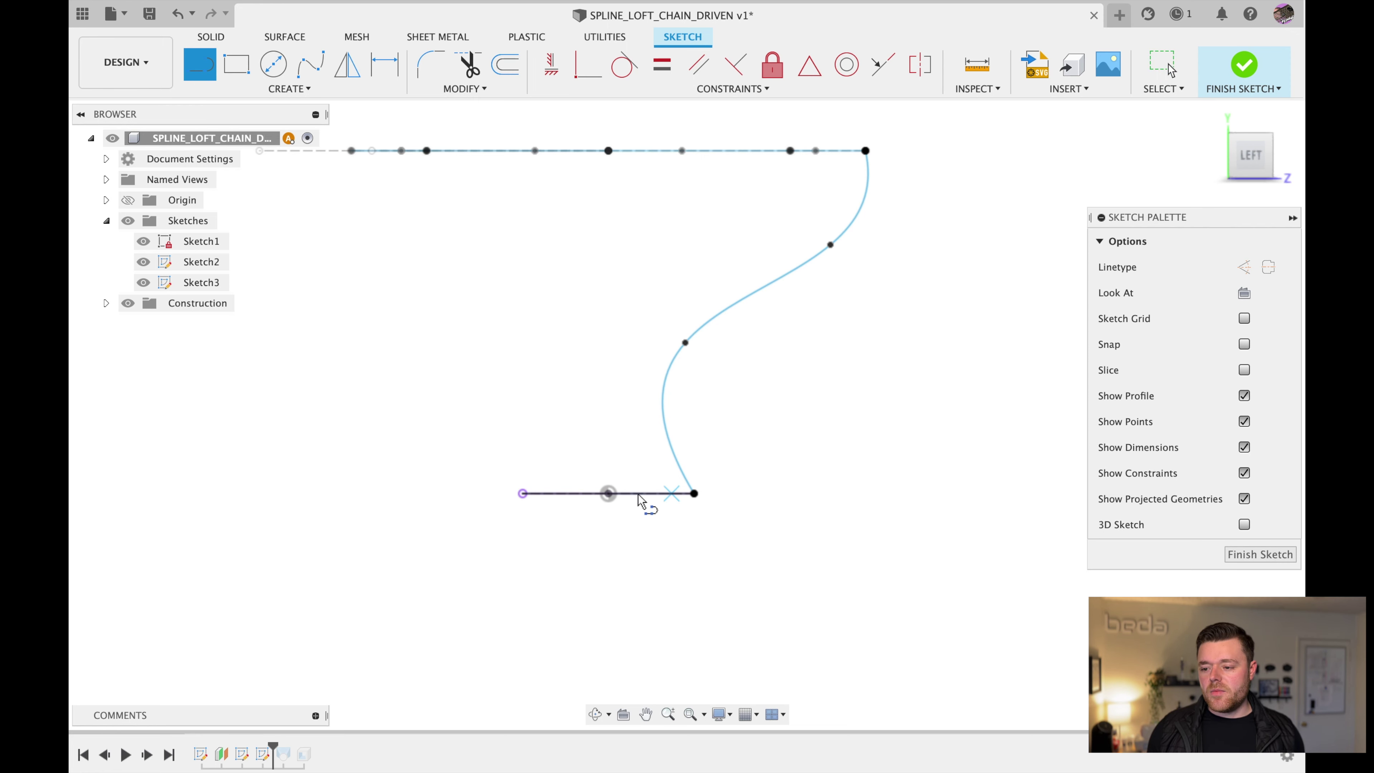
left_click(608, 494)
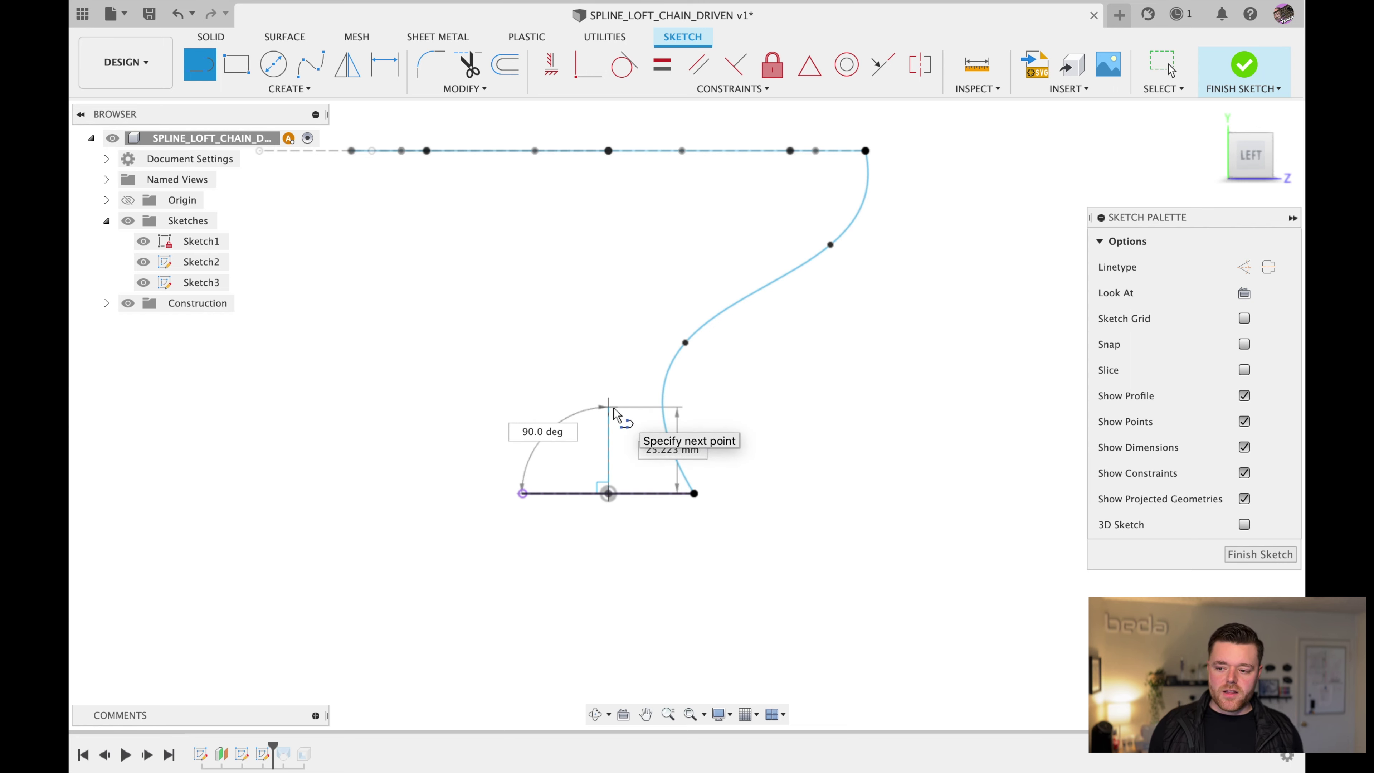
left_click(608, 407)
key("Escape")
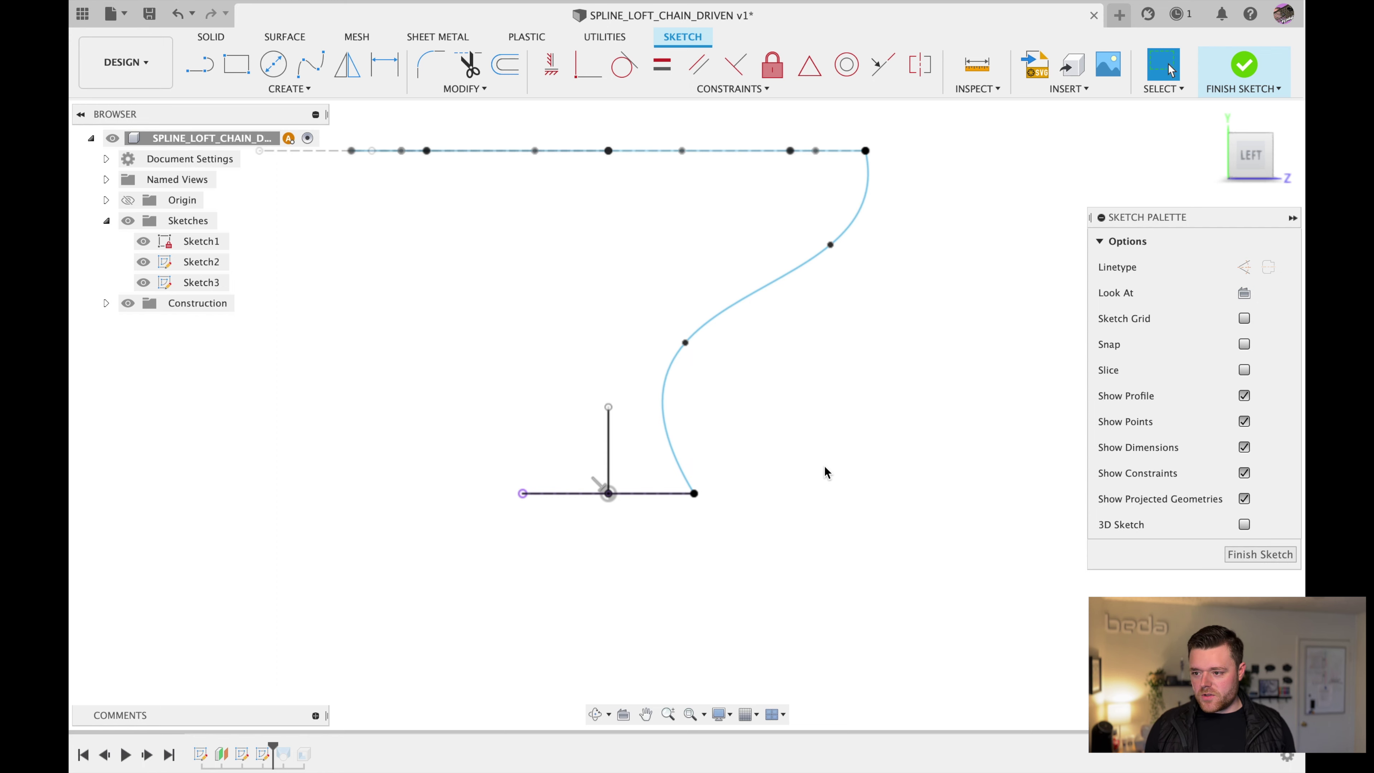
left_click(609, 454)
key("x")
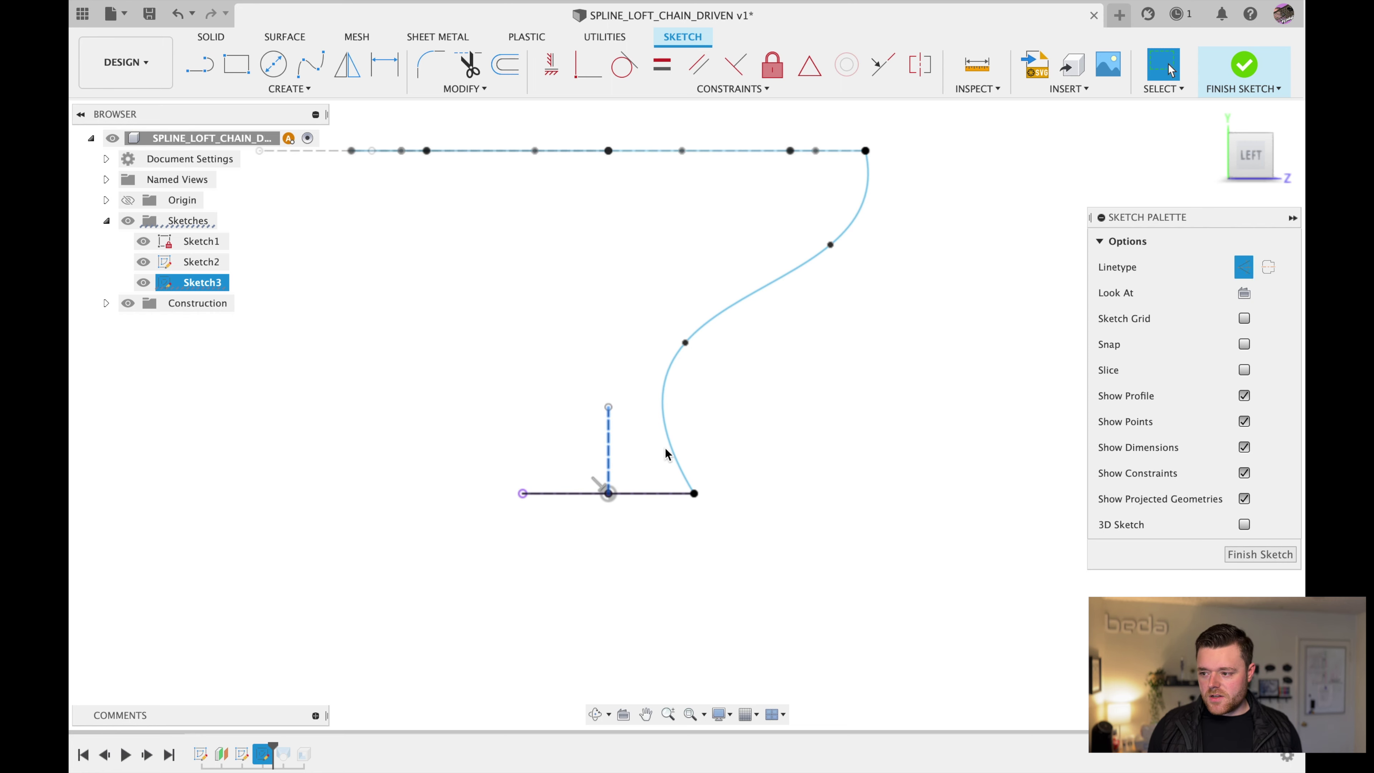
left_click(756, 414)
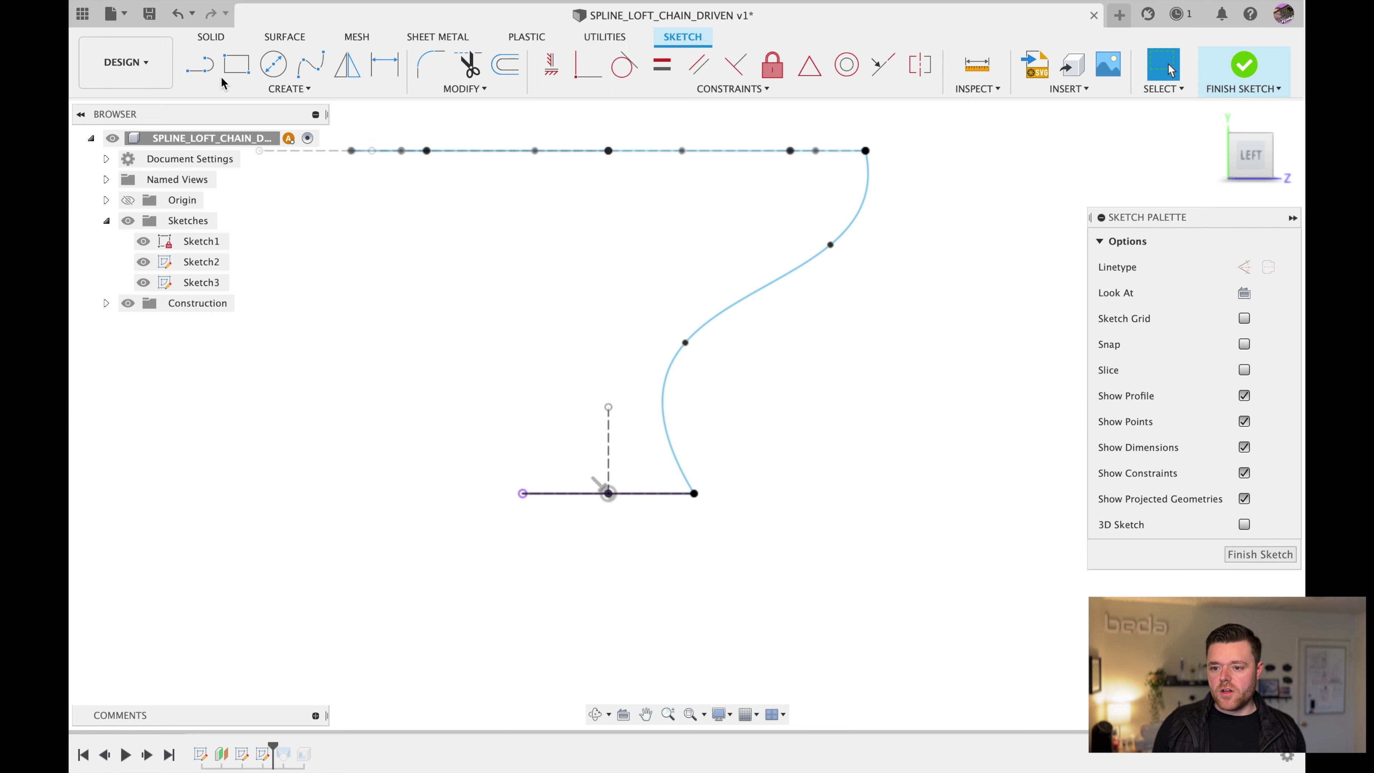
- Draw a vertical line about 24 mm long downward from the spline's lower endpoint
key("l")
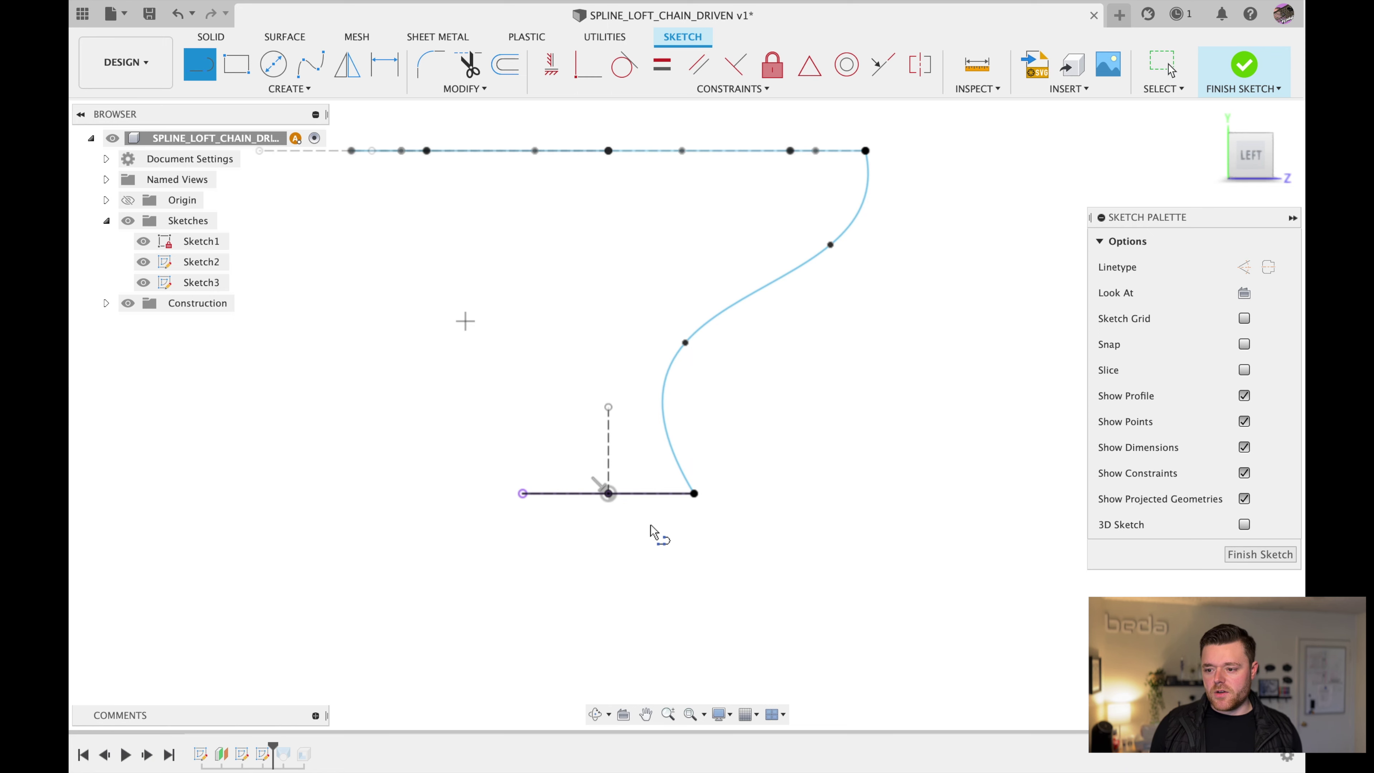
left_click(694, 493)
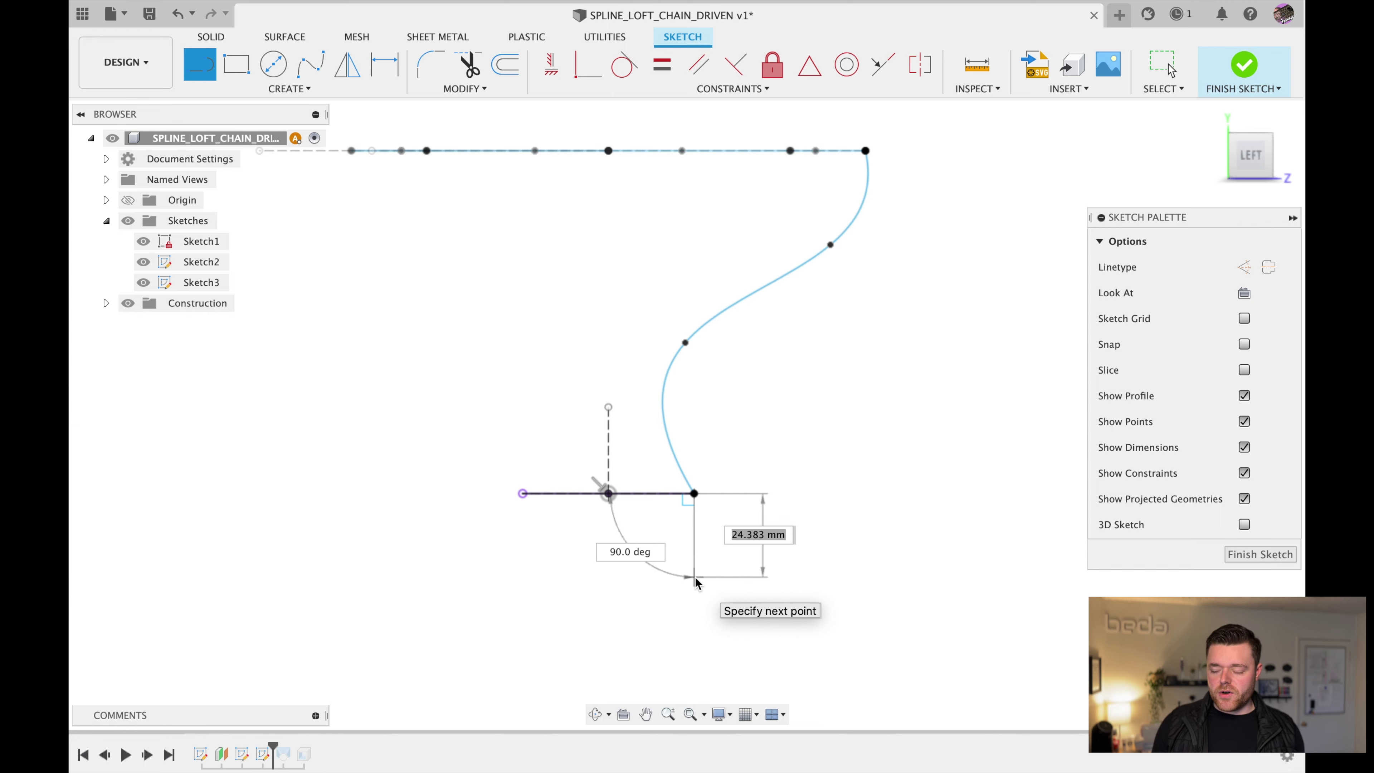
left_click(695, 577)
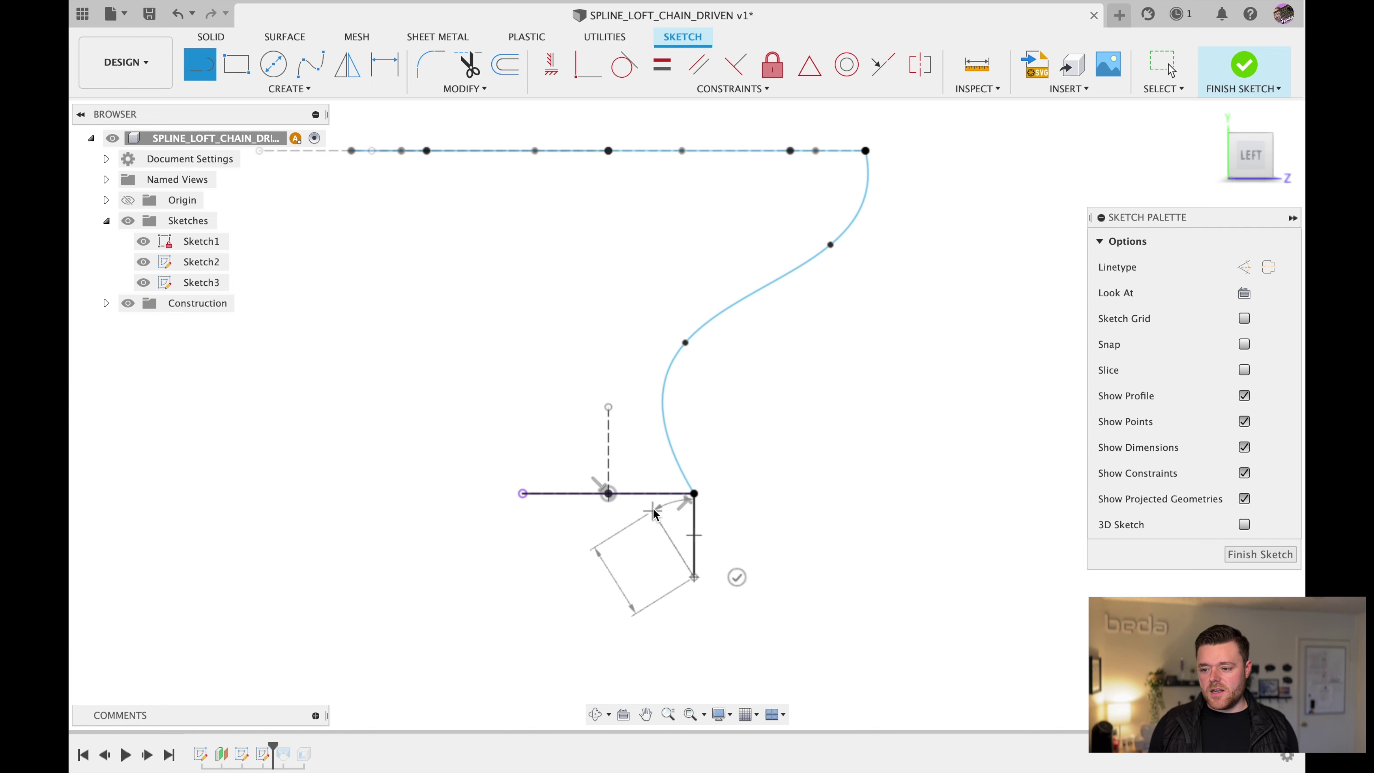
key("Escape")
- Draw a slanted line about 22 mm long upward from the spline's top endpoint, about 107° from the projected top line
key("l")
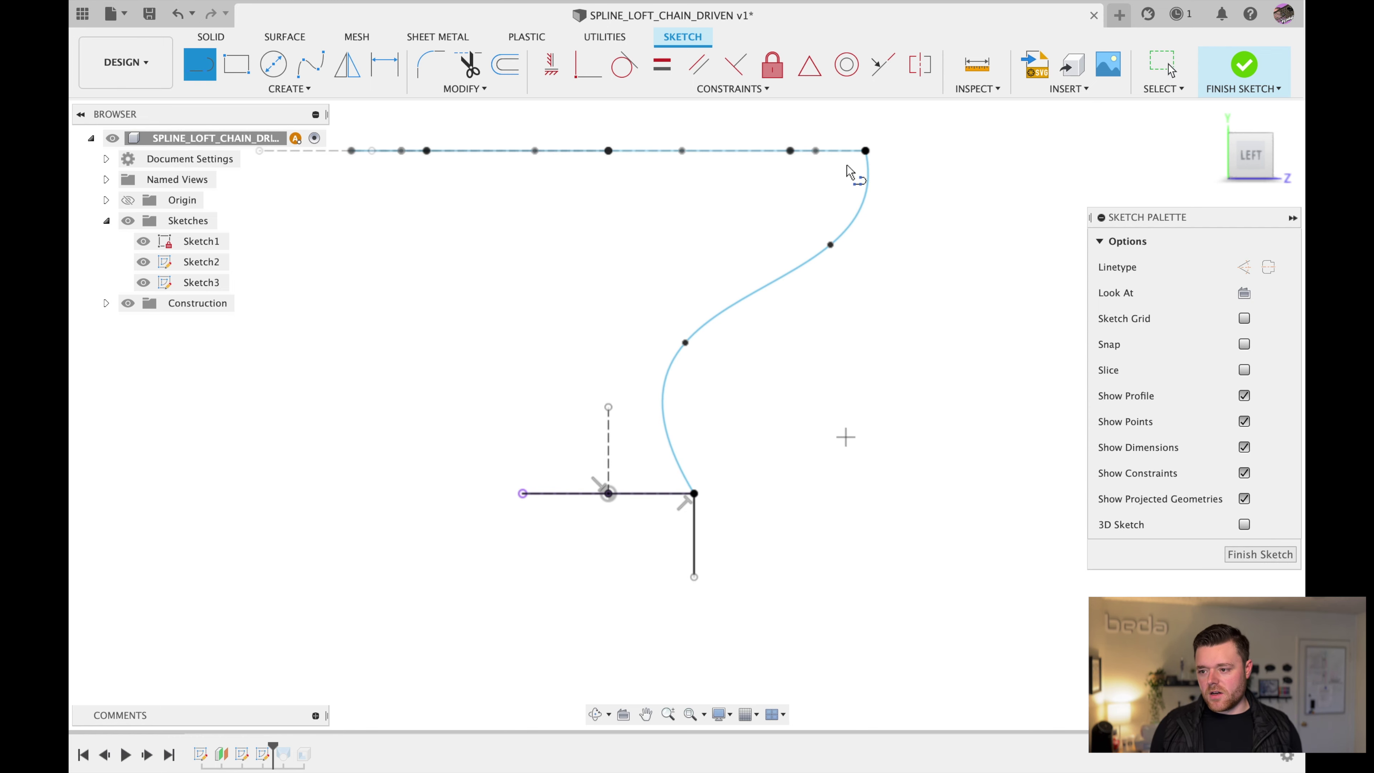
scroll(764, 429, "down", 2)
scroll(817, 244, "up", 1)
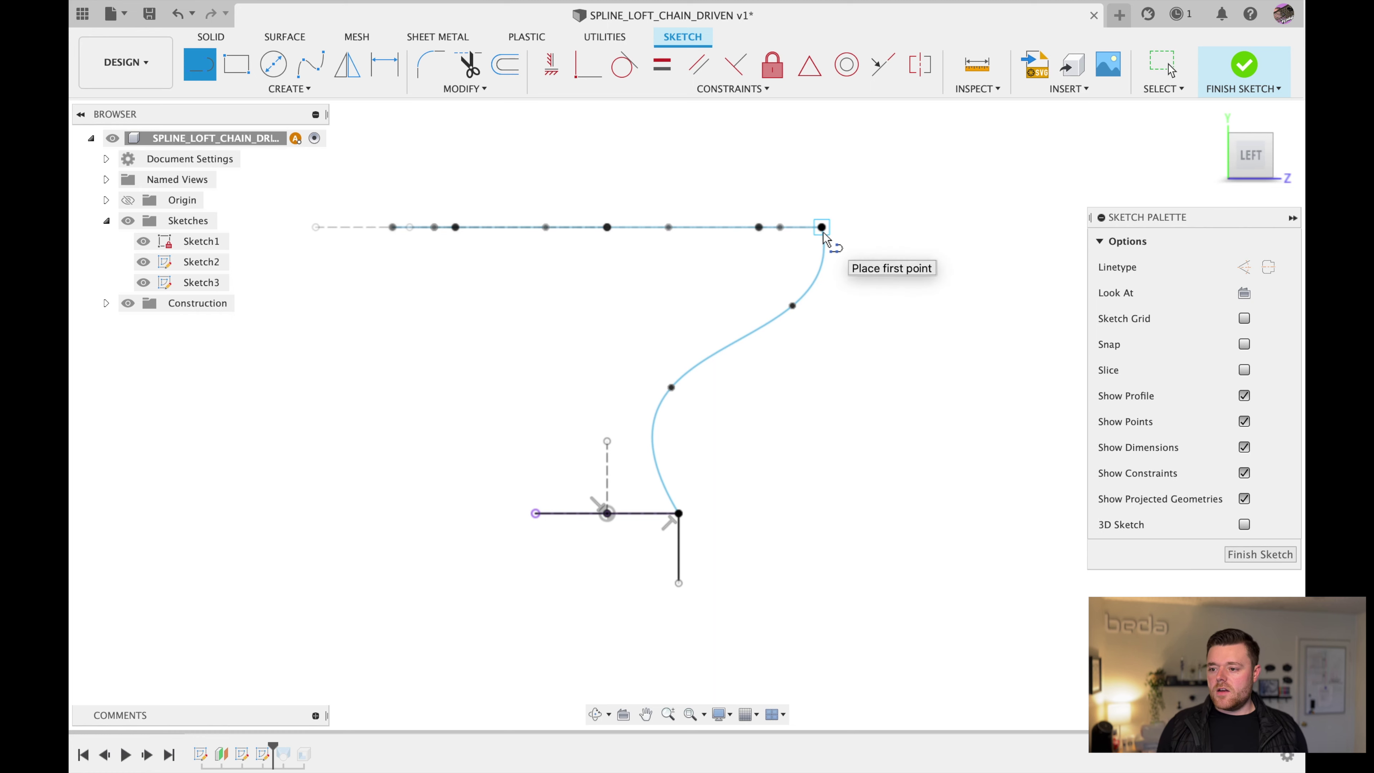
left_click(822, 228)
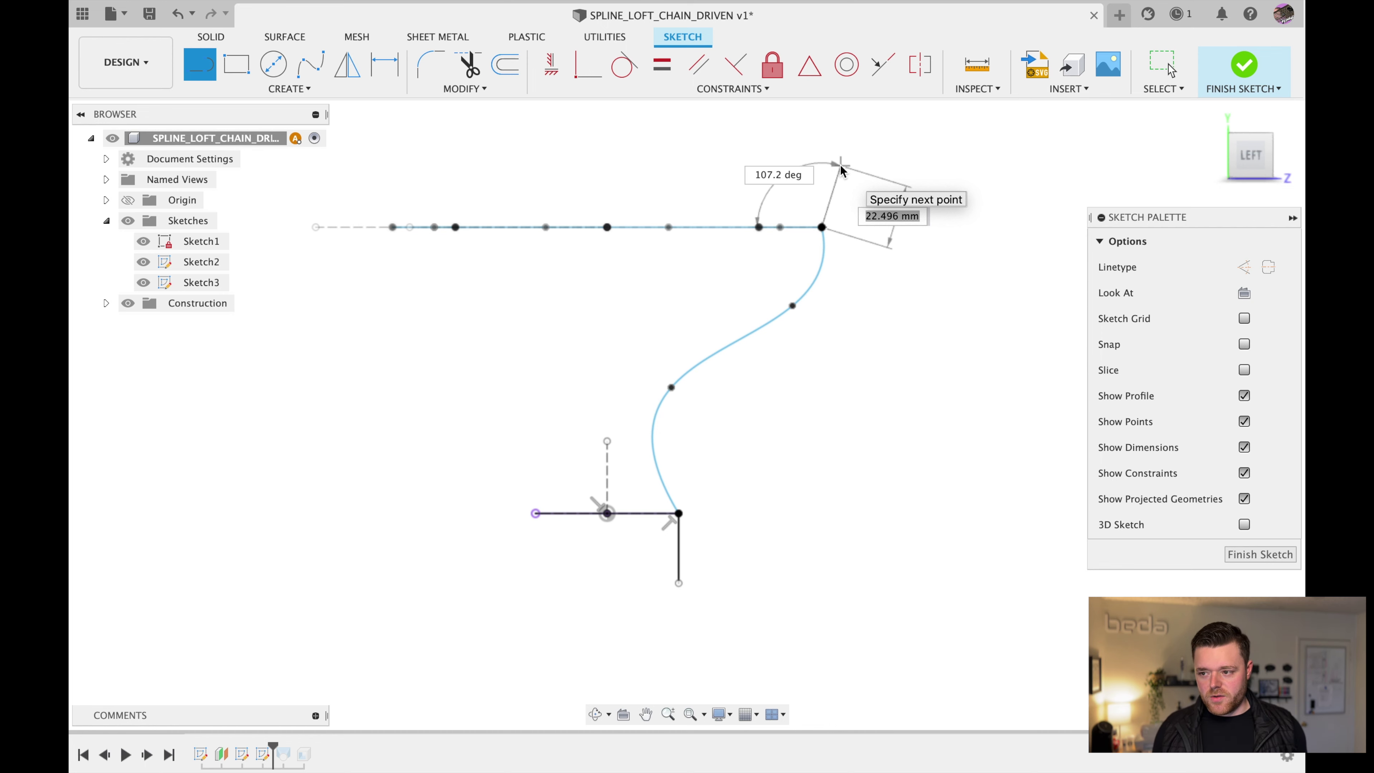
left_click(841, 166)
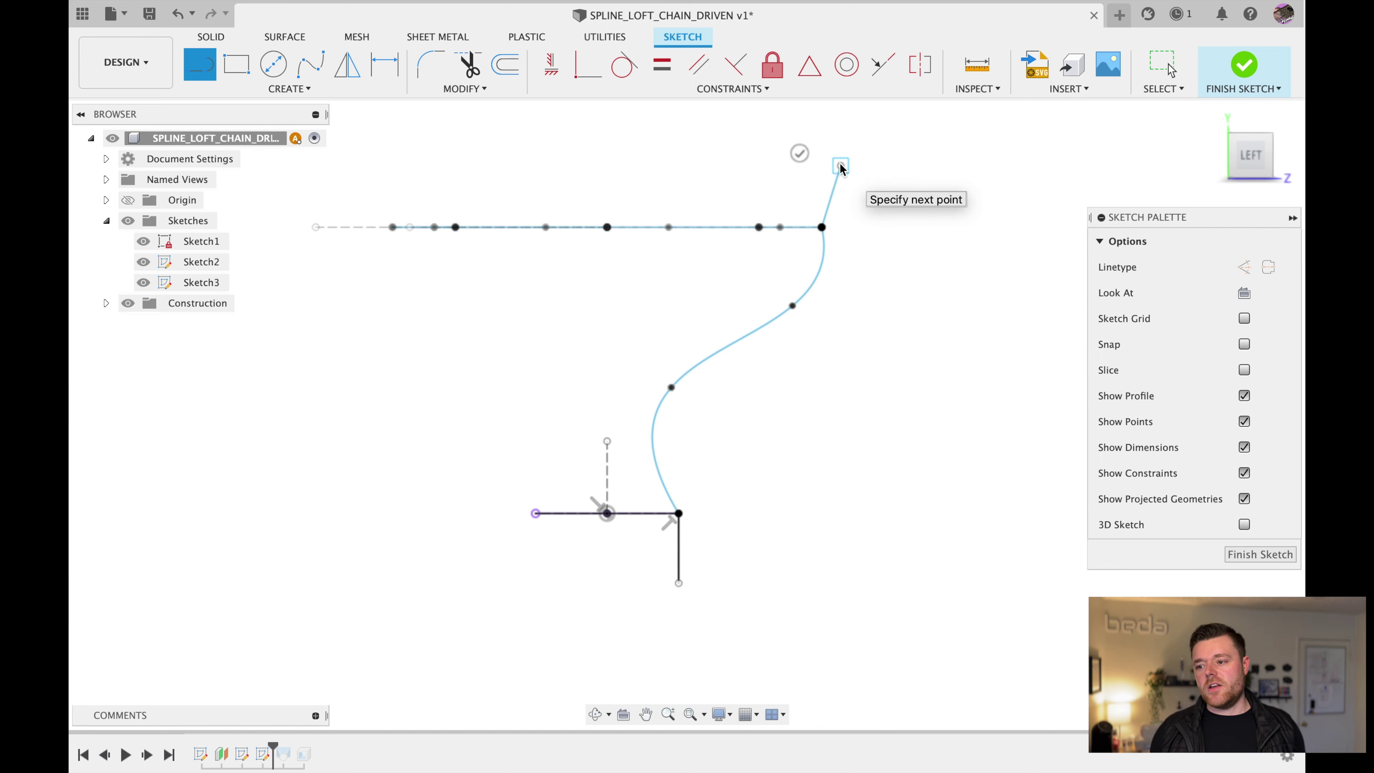
key("Escape")
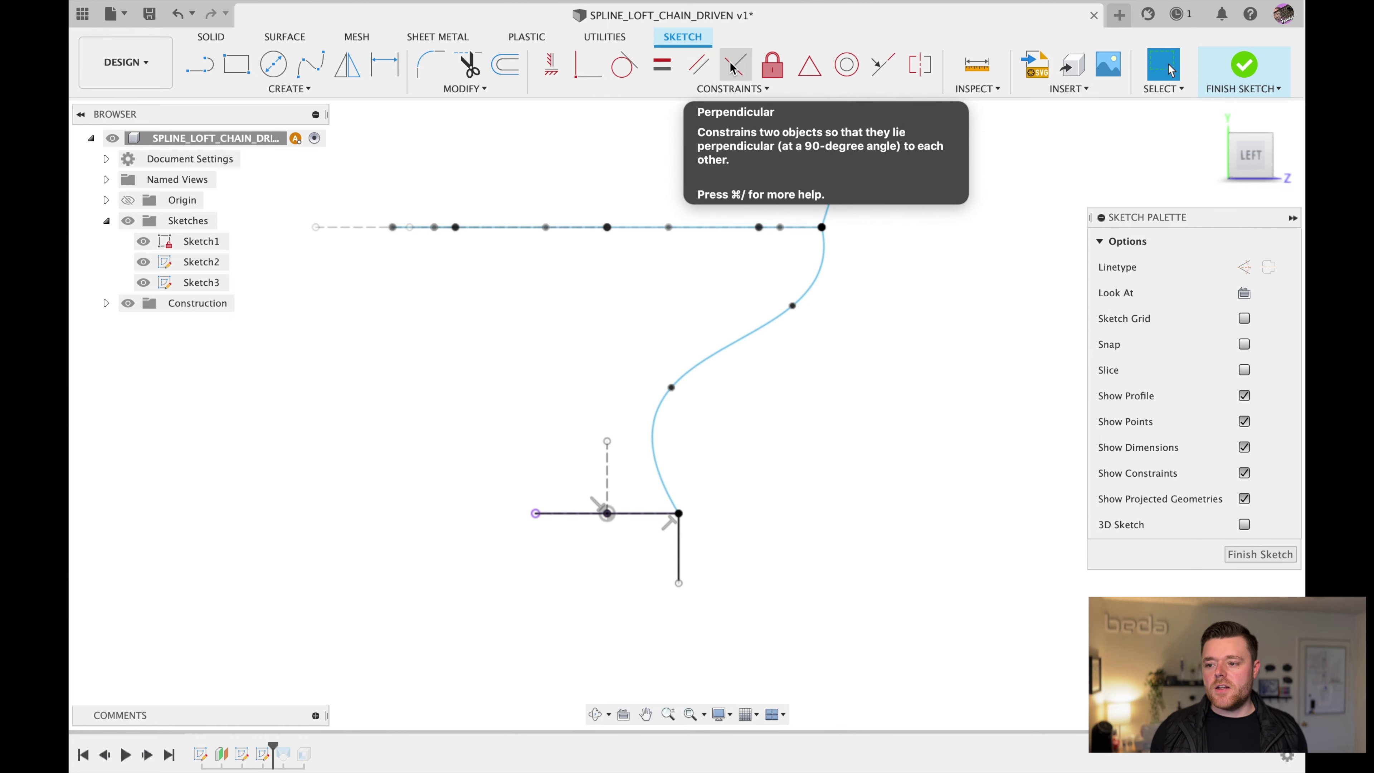
left_click(827, 189)
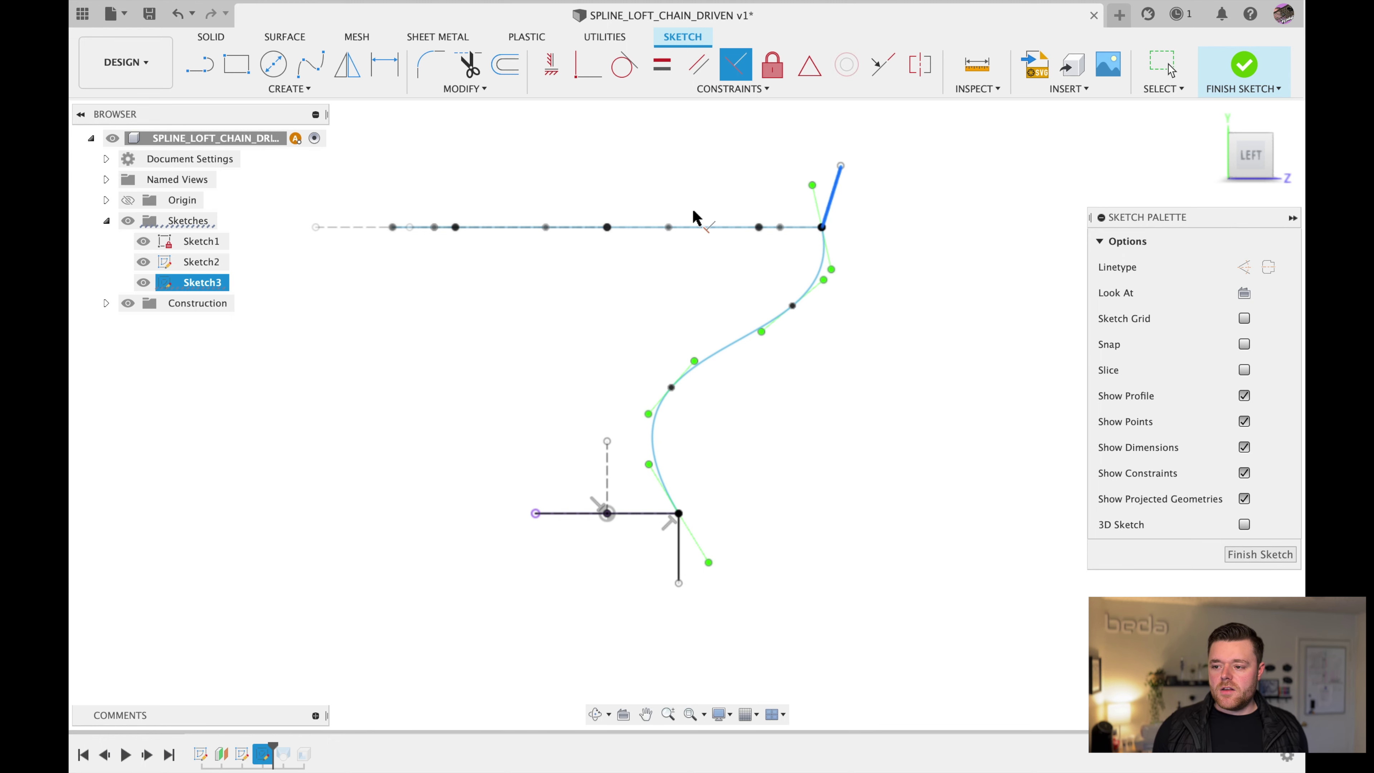
key("Escape")
key("Escape")
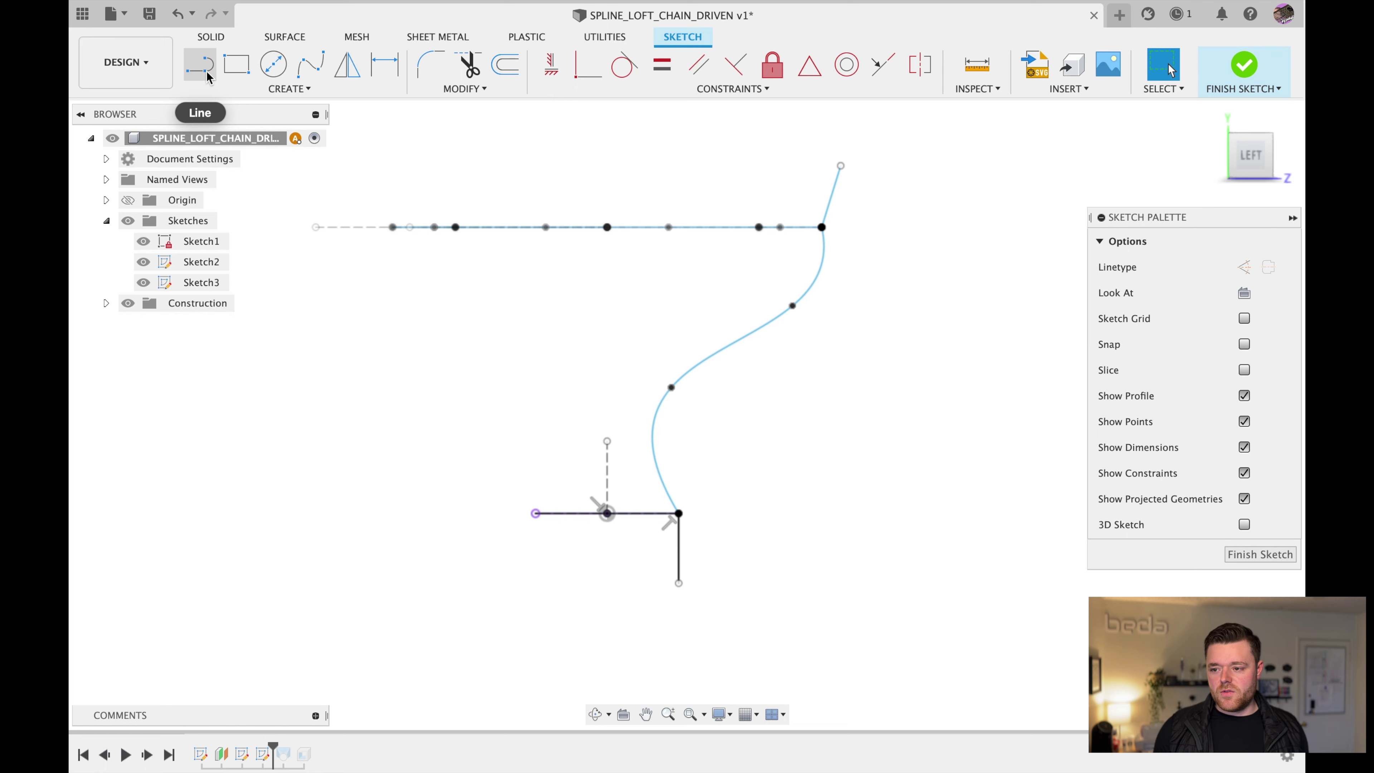
left_click(201, 65)
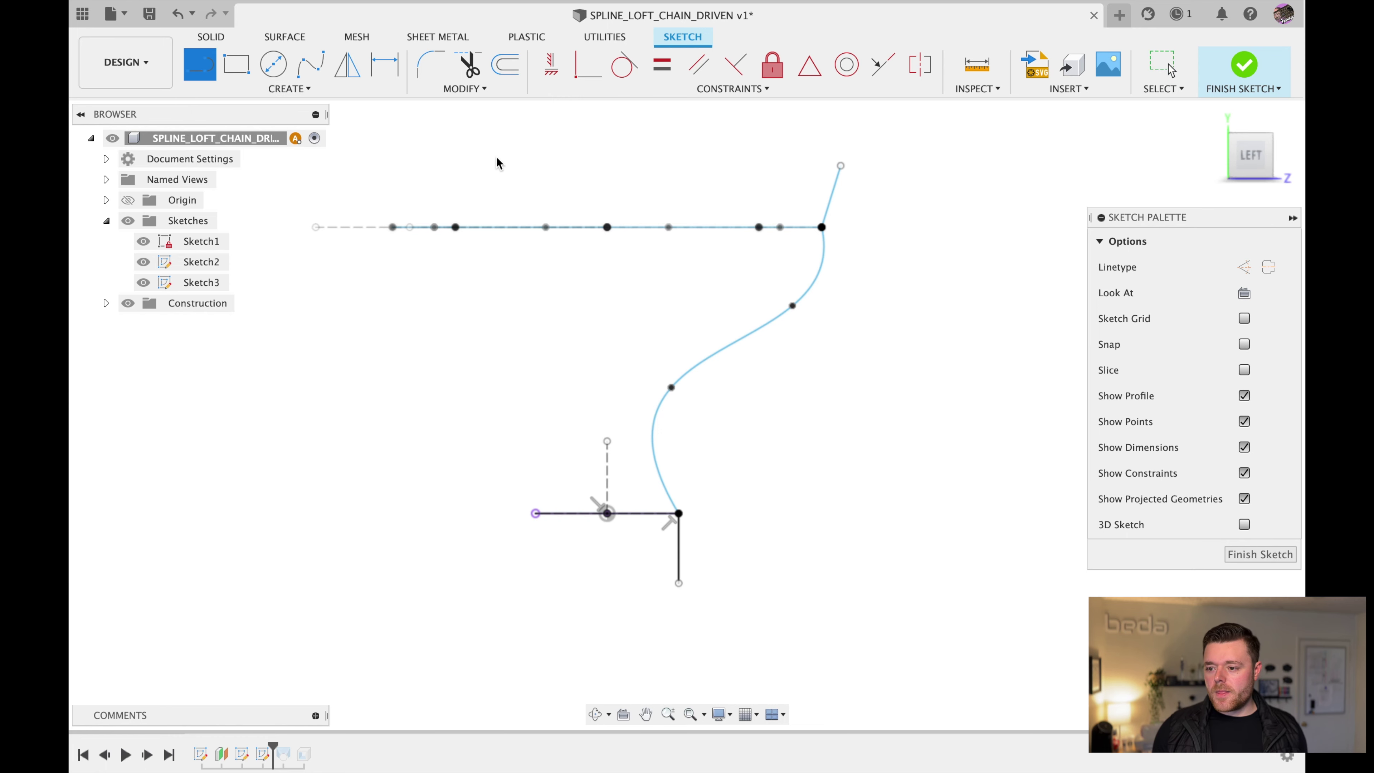
key("Escape")
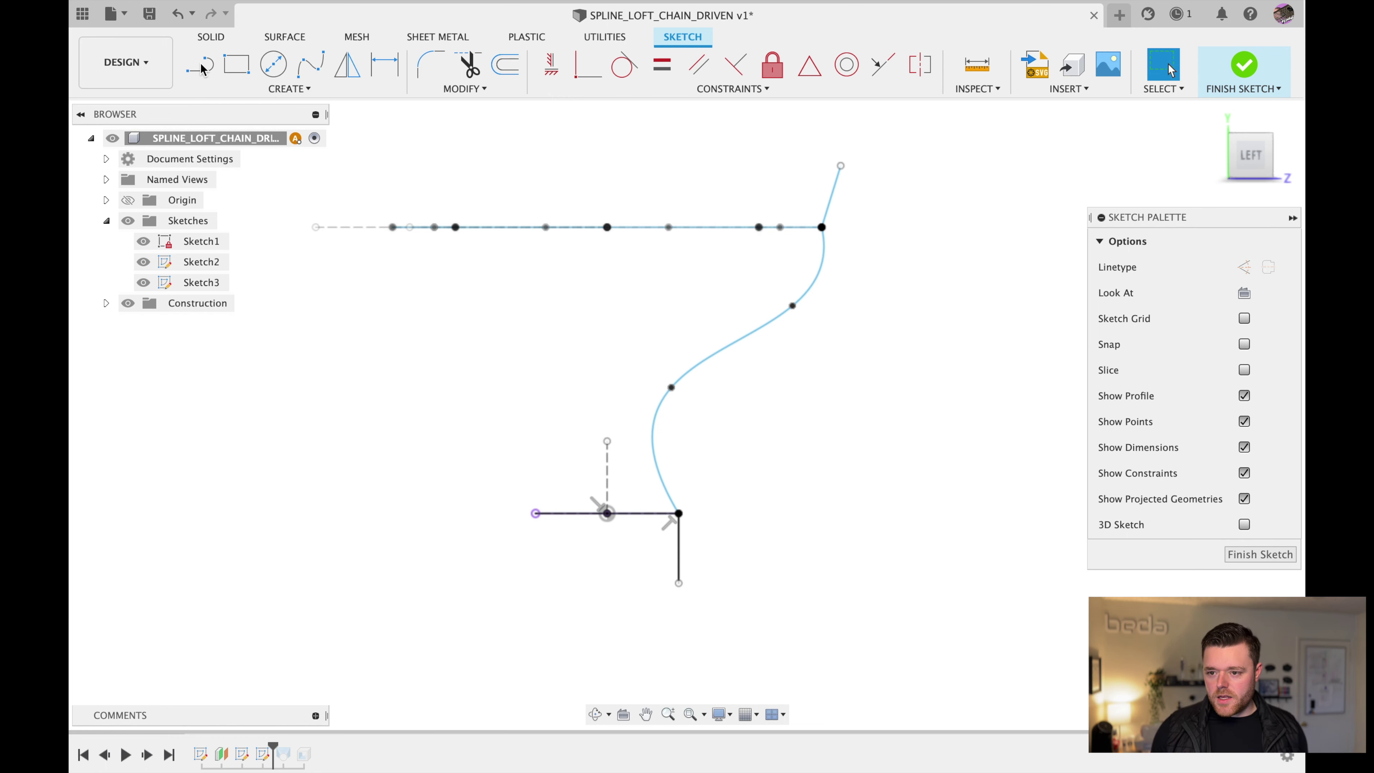
- Draw a line about 40 mm long outward from the spline's top endpoint and constrain it to be horizontal
key("l")
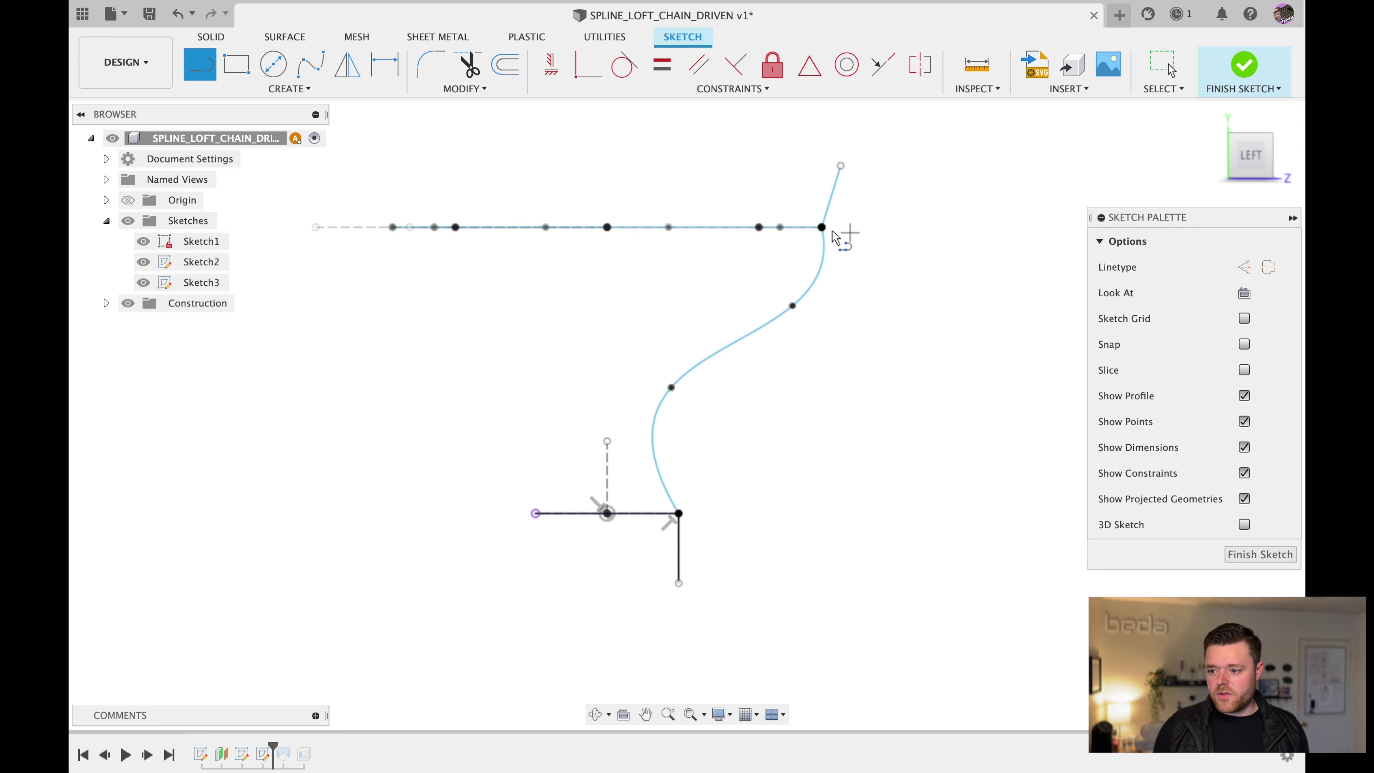
left_click(823, 228)
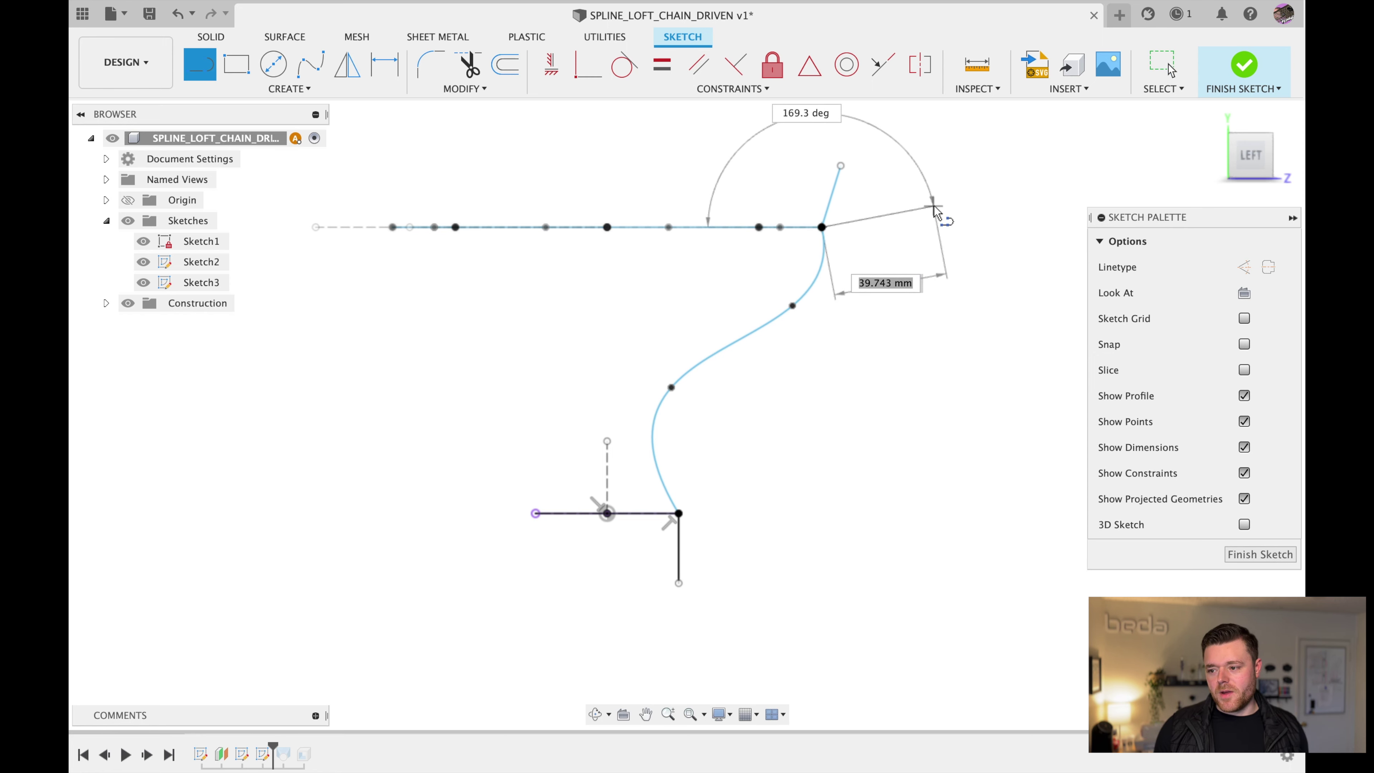
left_click(934, 207)
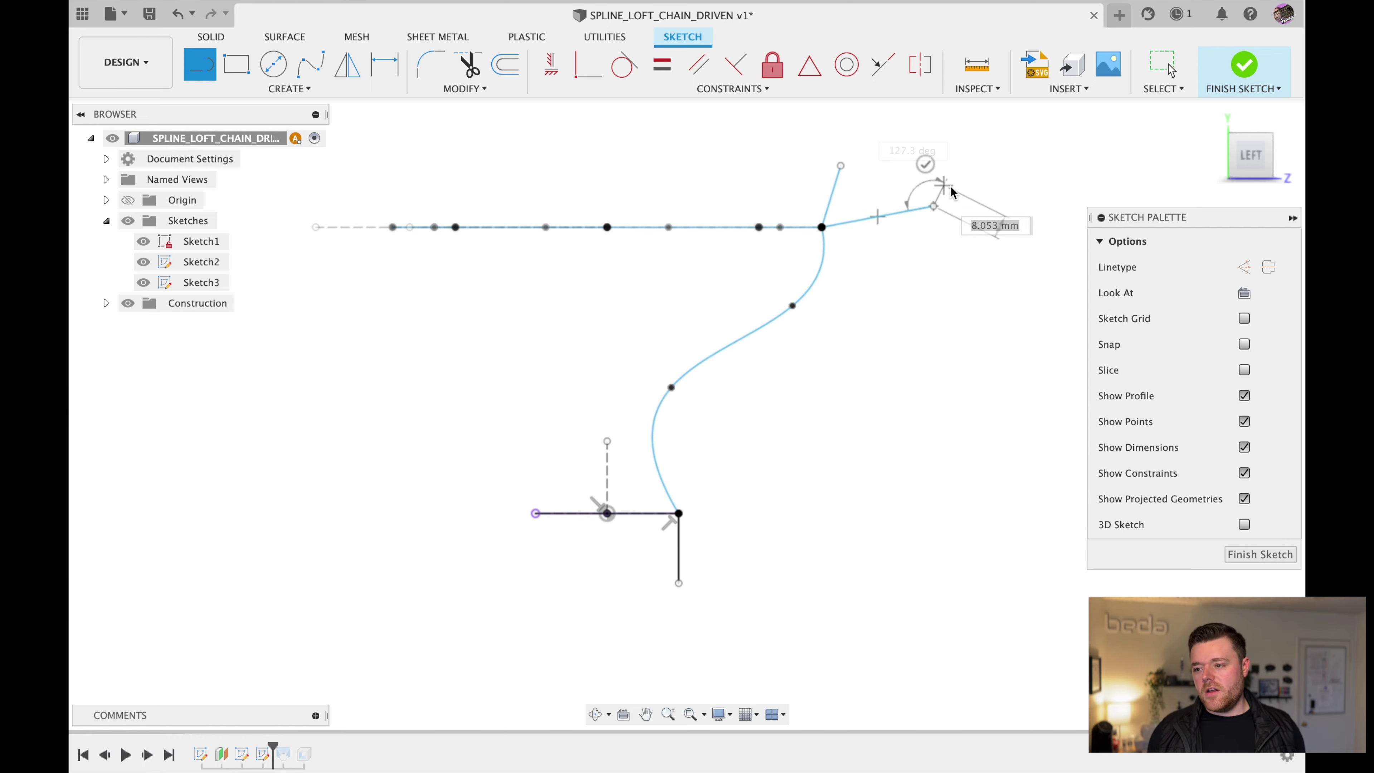
key("Escape")
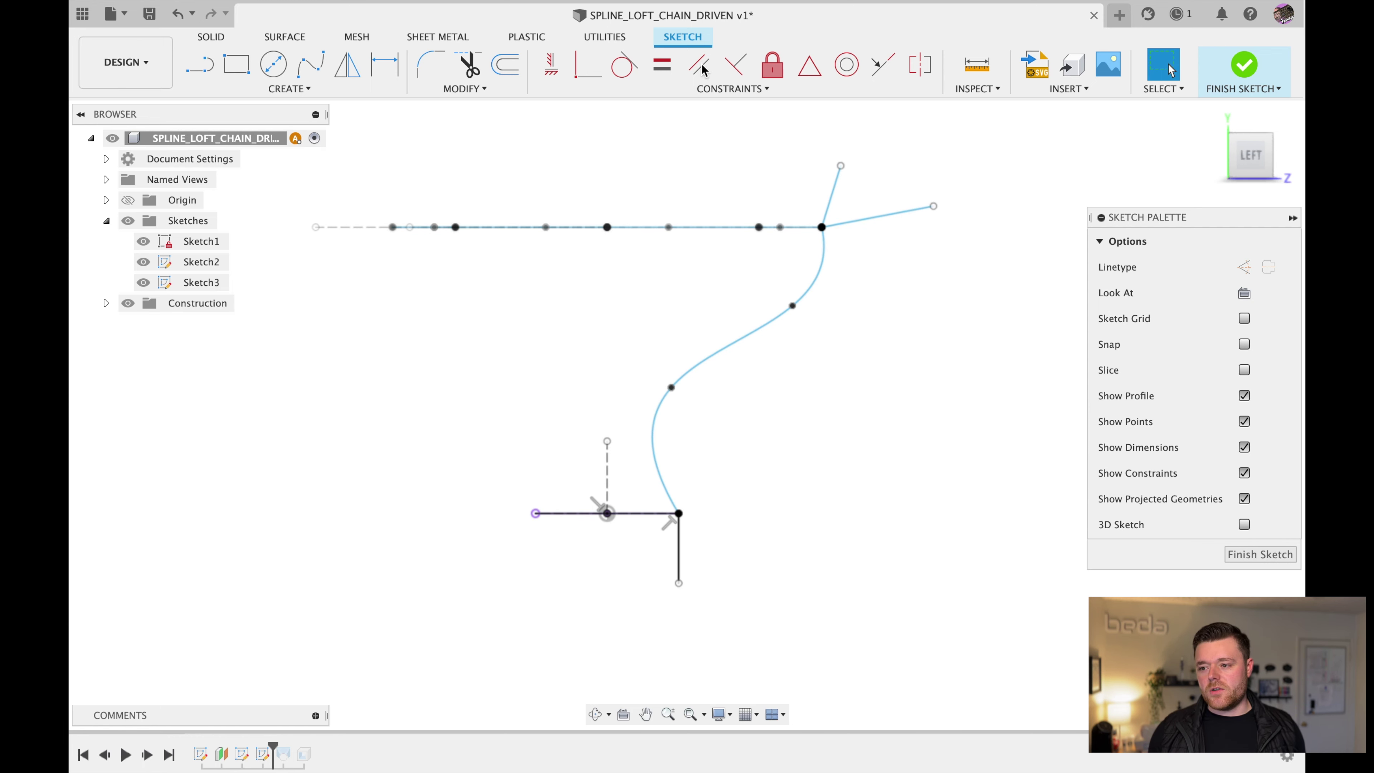
left_click(554, 70)
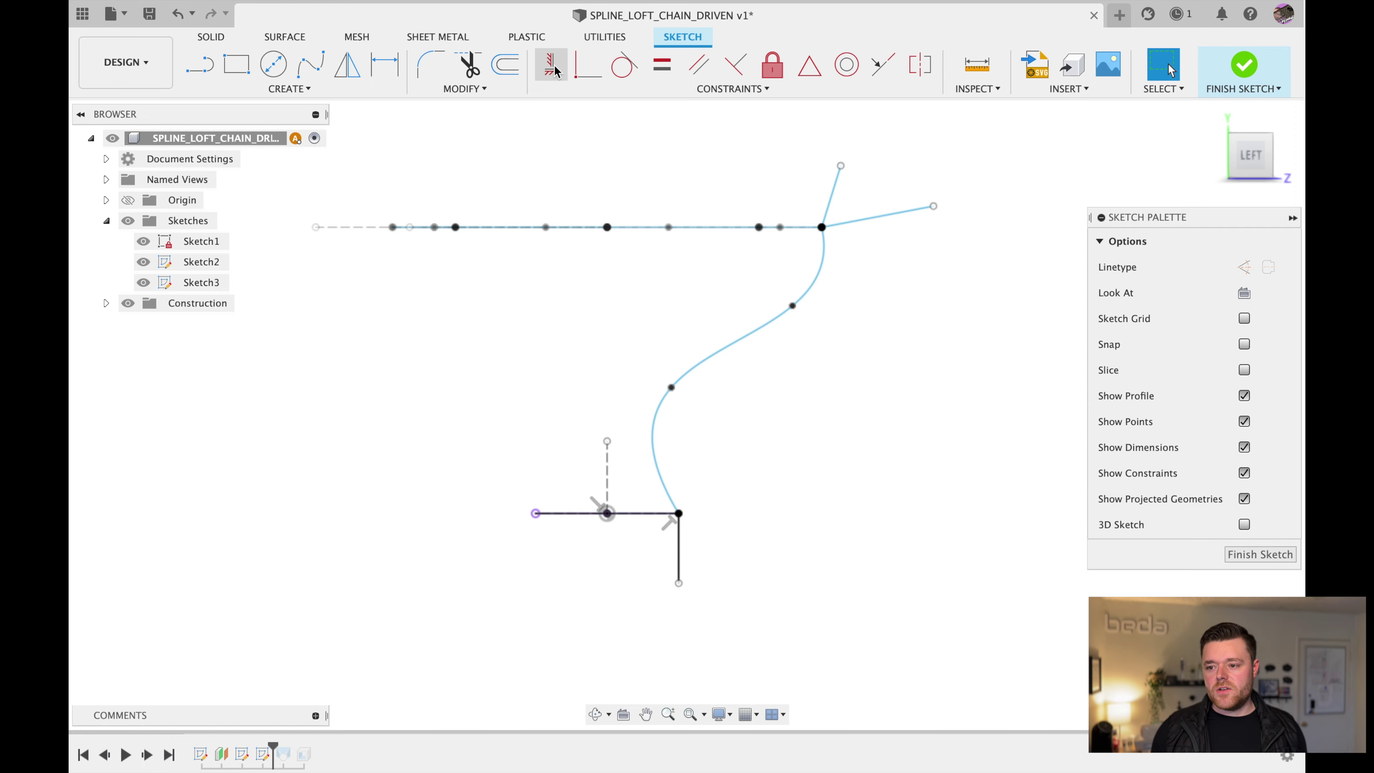
left_click(555, 69)
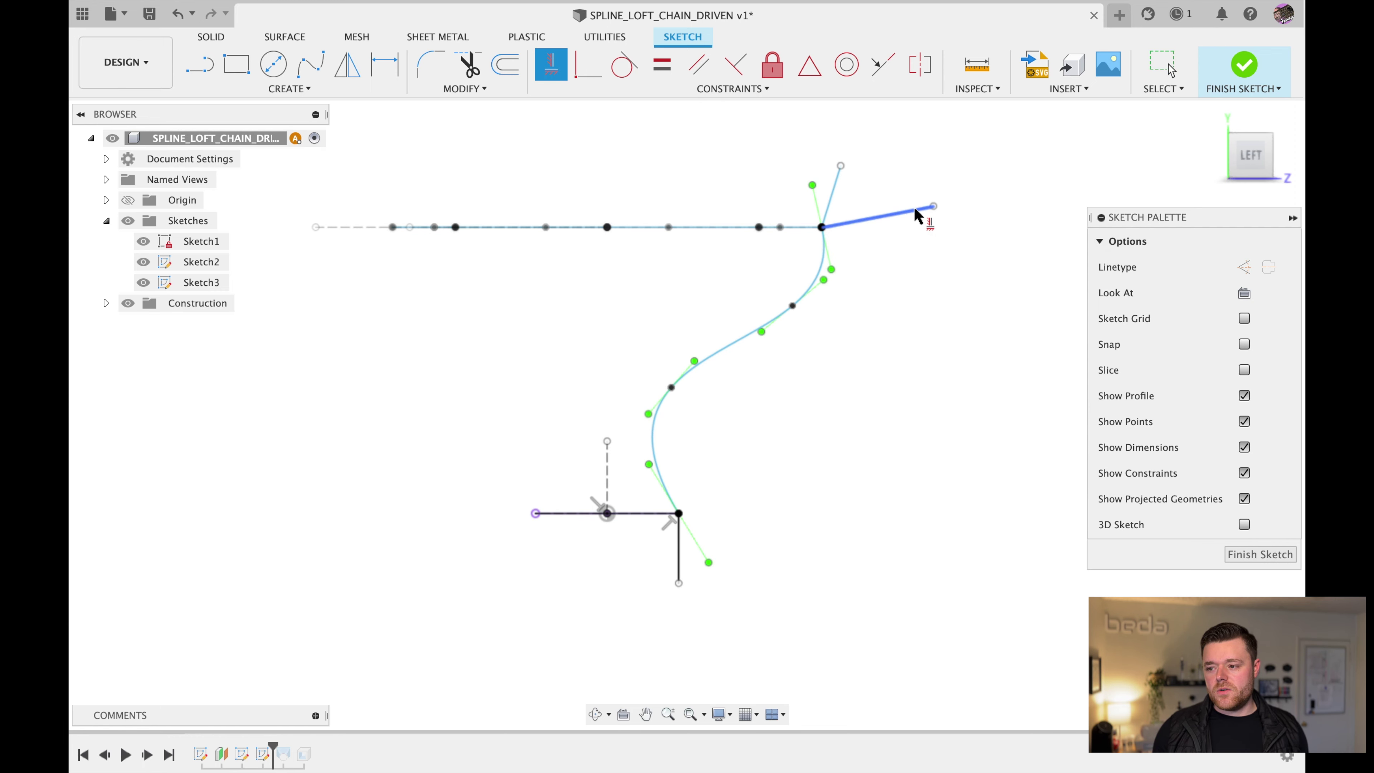
left_click(918, 215)
key("Escape")
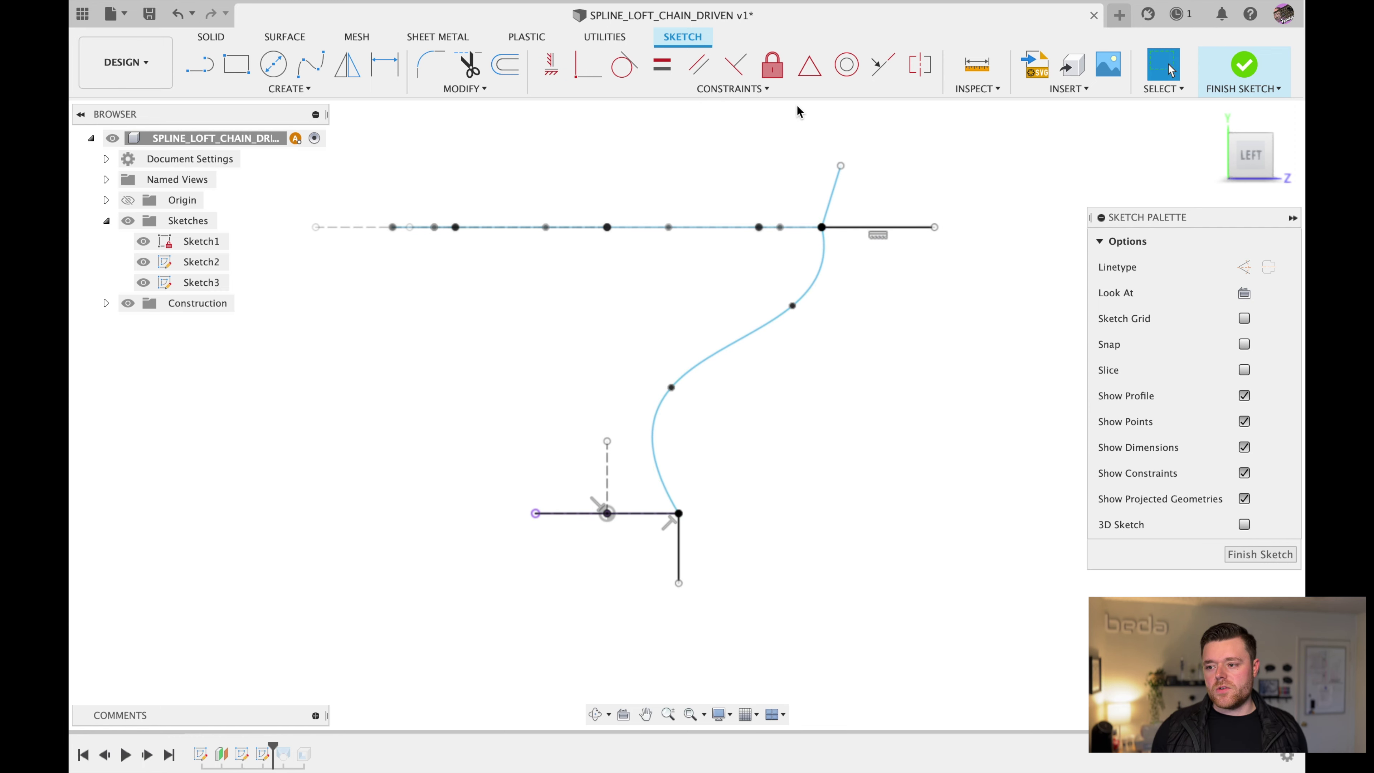
- Constrain the short slanted line at the spline's top endpoint perpendicular to the outward horizontal line
left_click(735, 65)
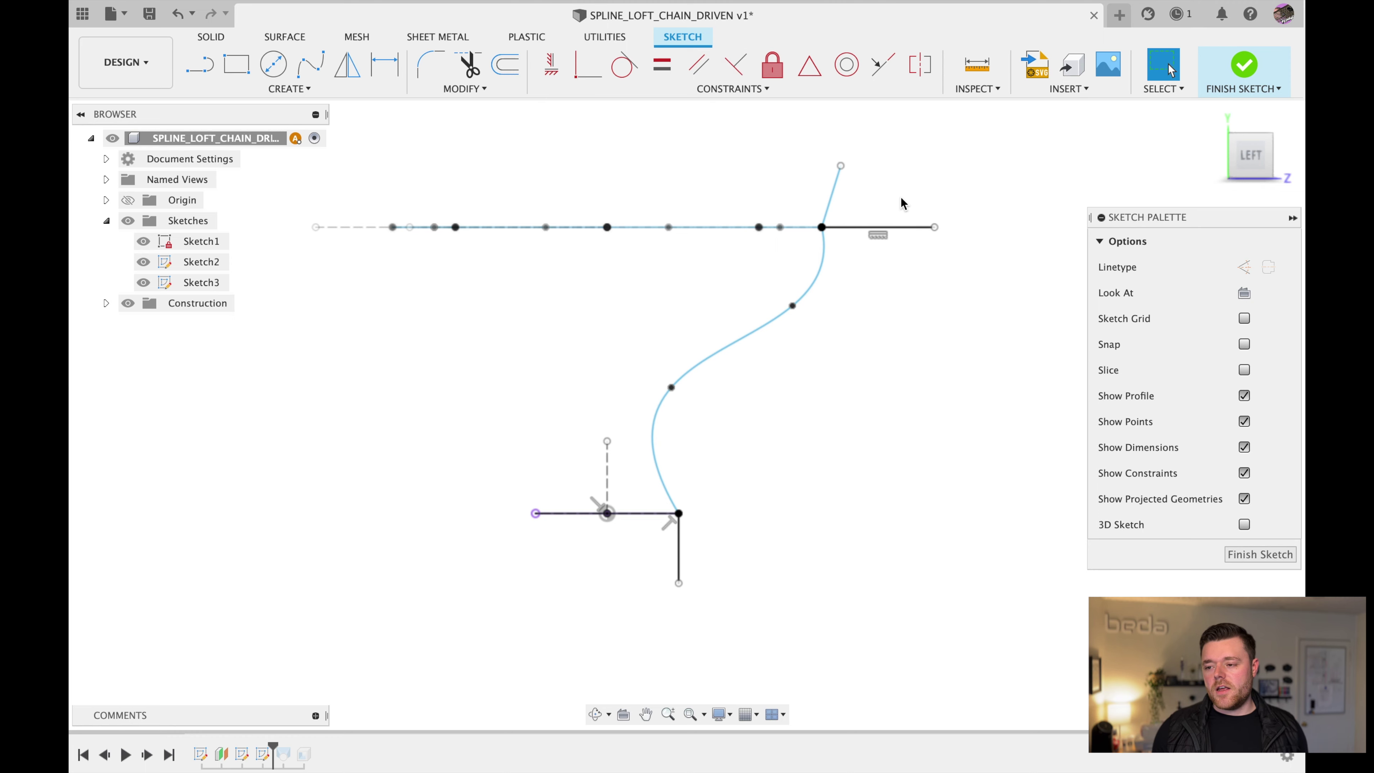
left_click(838, 184)
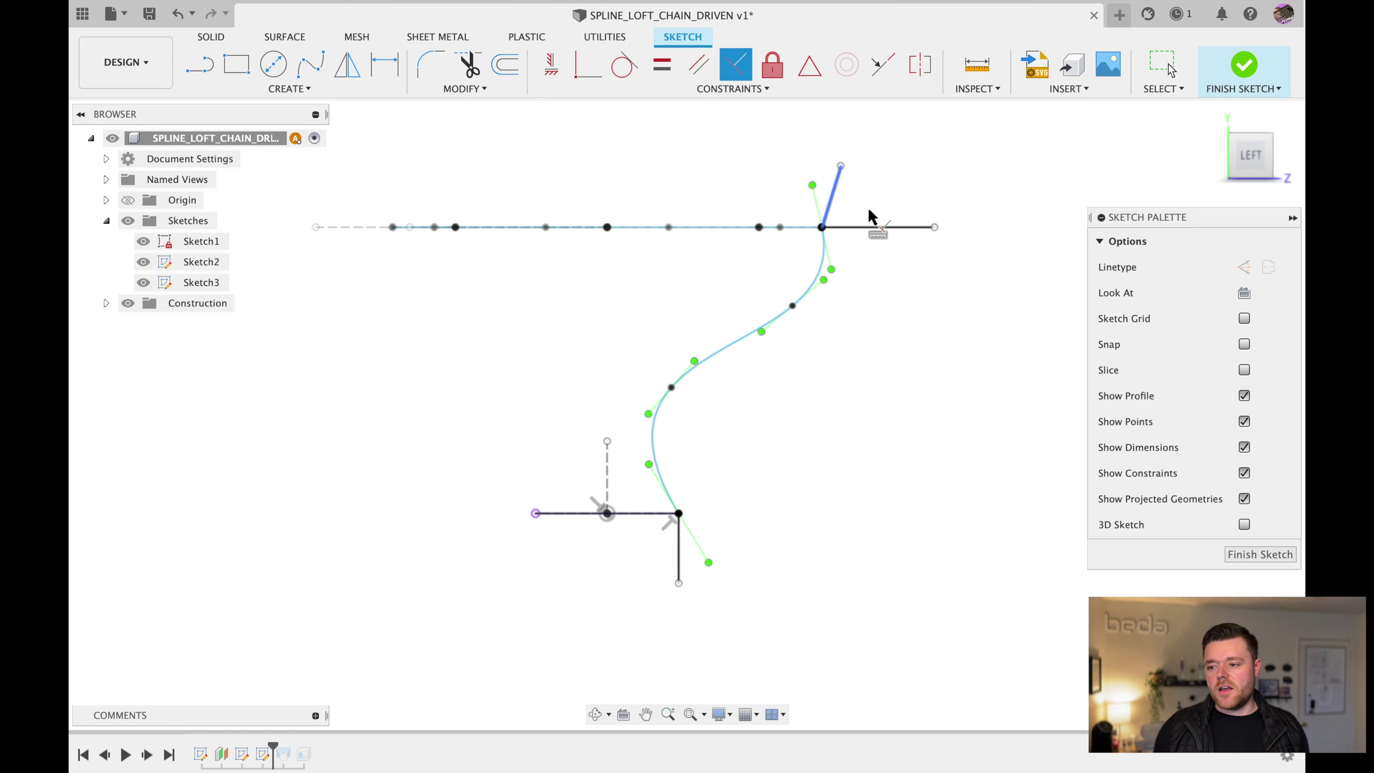
left_click(864, 229)
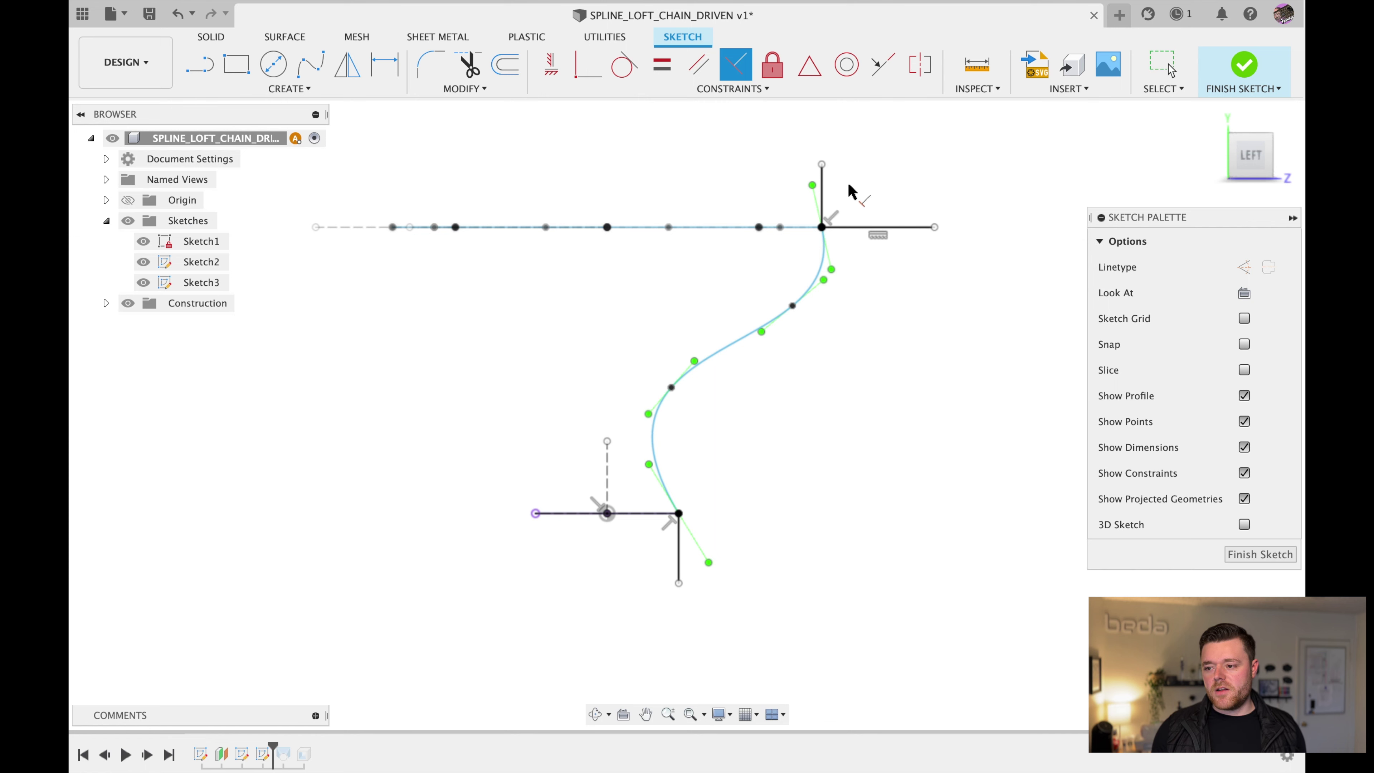
key("Escape")
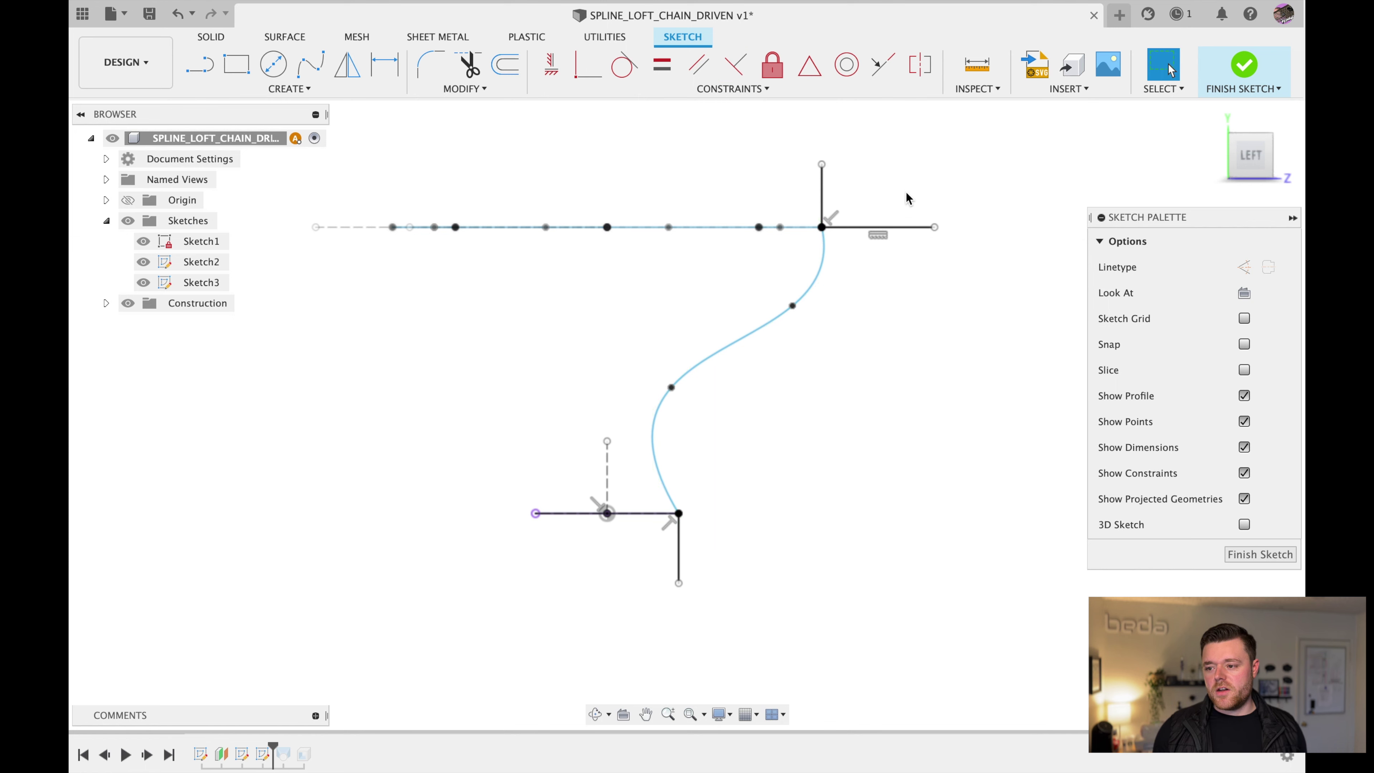
- Convert the horizontal and vertical lines at the spline's top endpoint and the vertical line below its lower endpoint to construction geometry
left_click(914, 229)
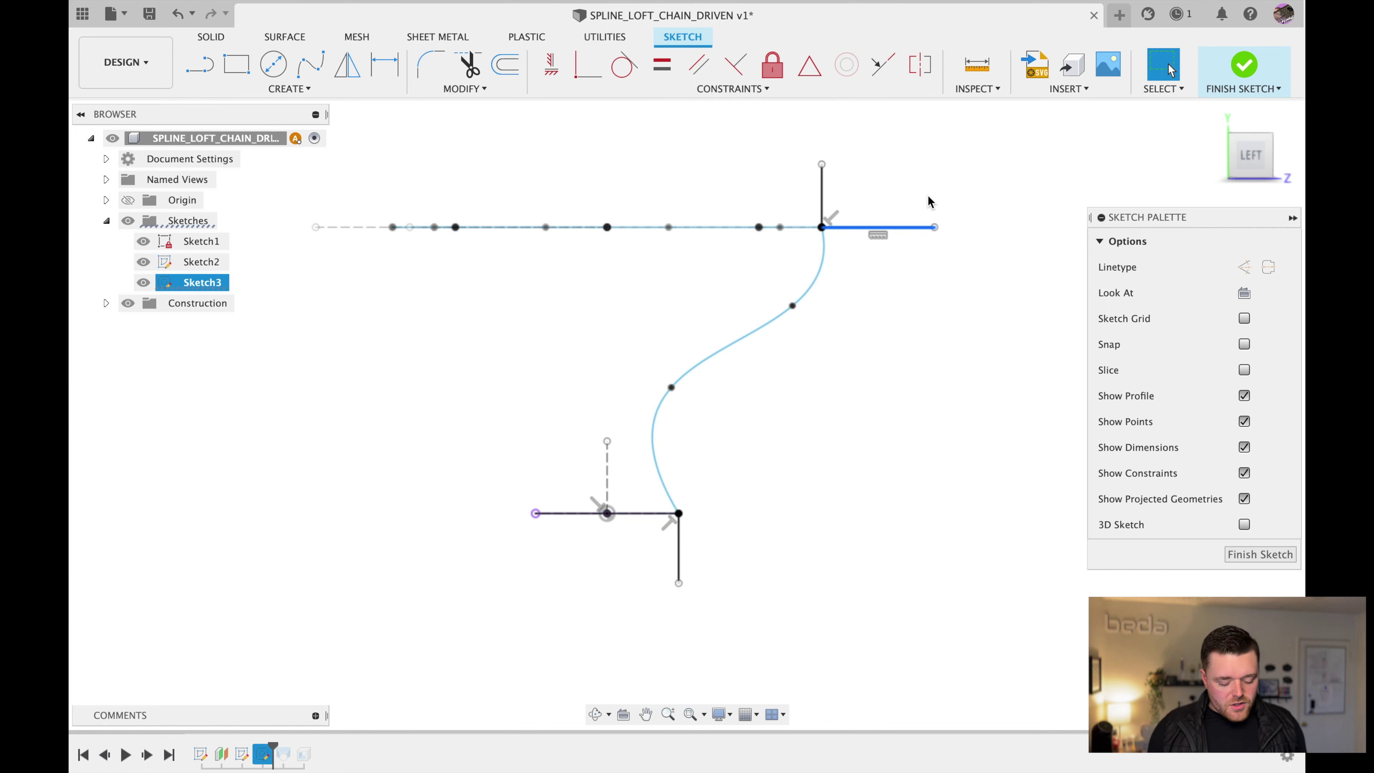
key("x")
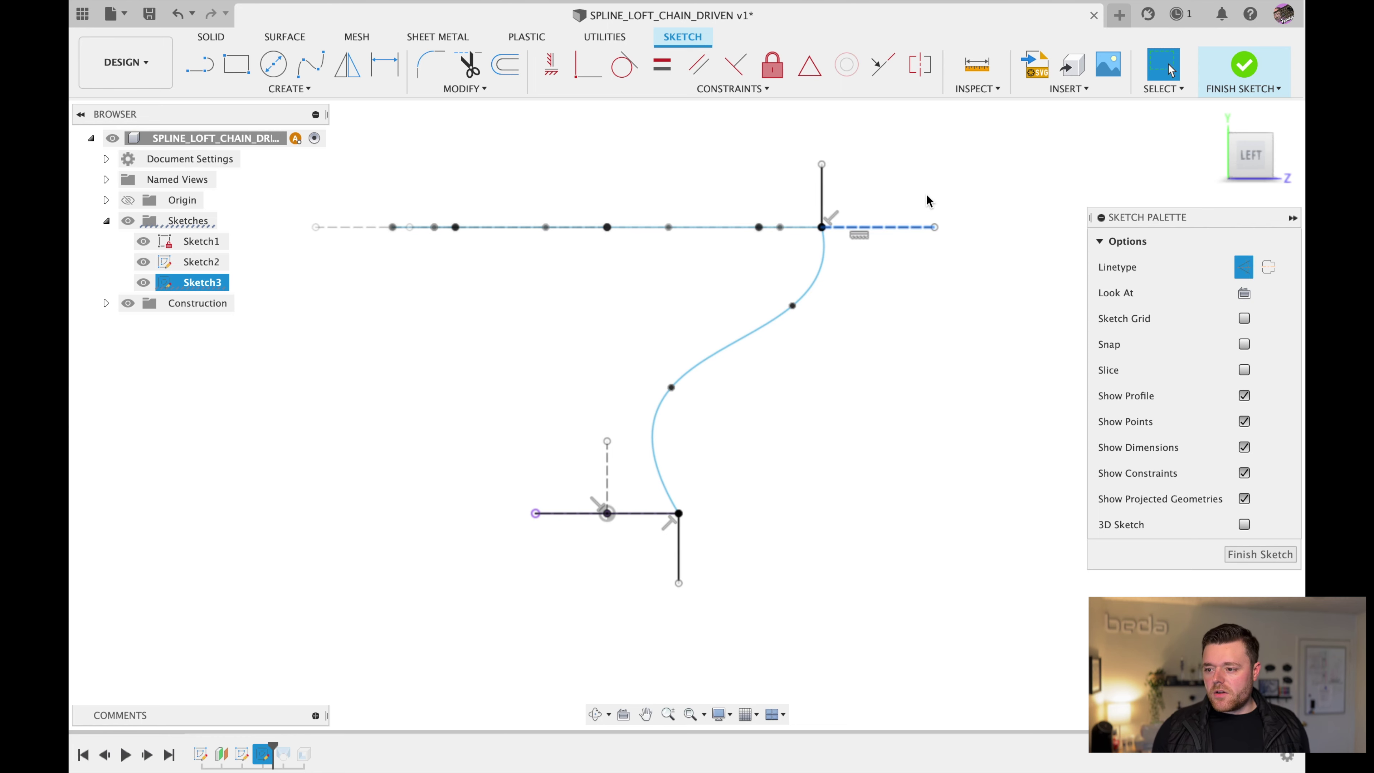
left_click(821, 188)
key("x")
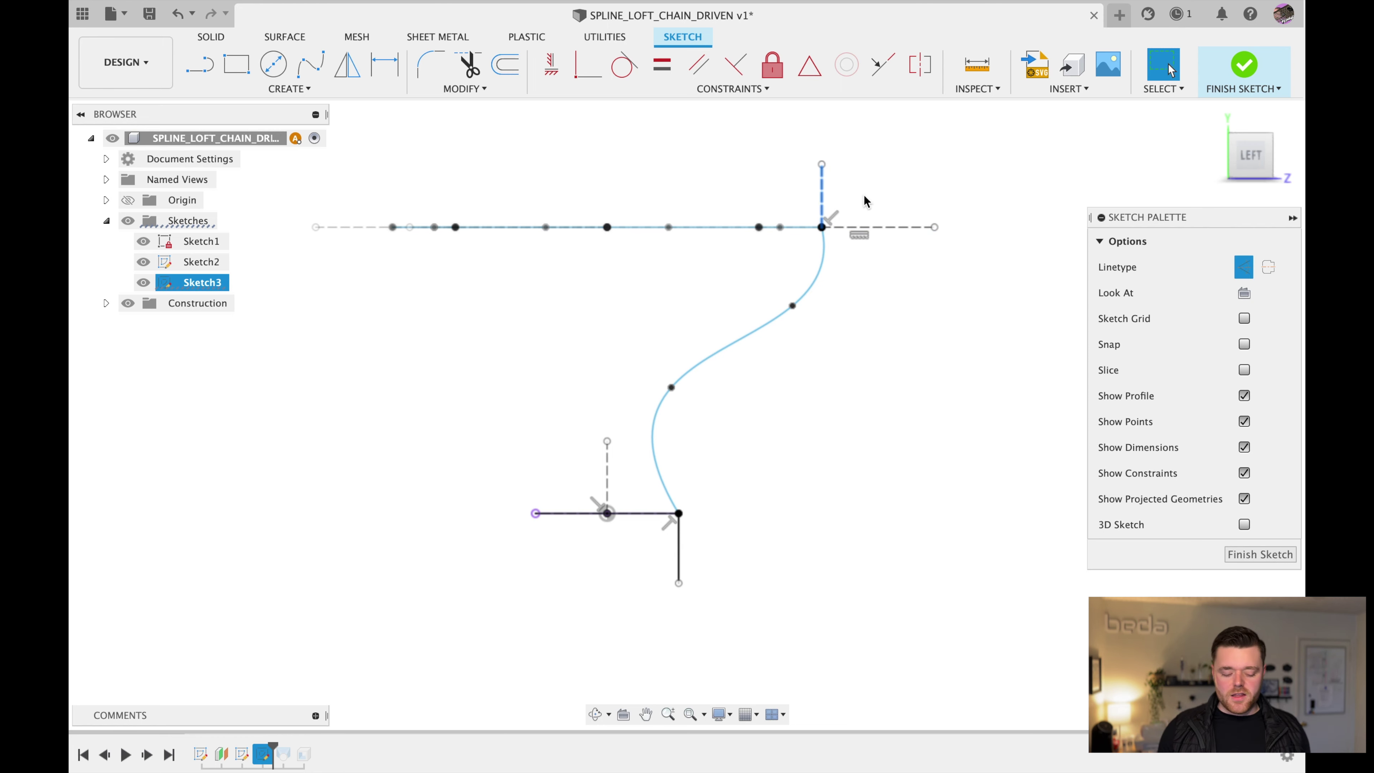
left_click(768, 480)
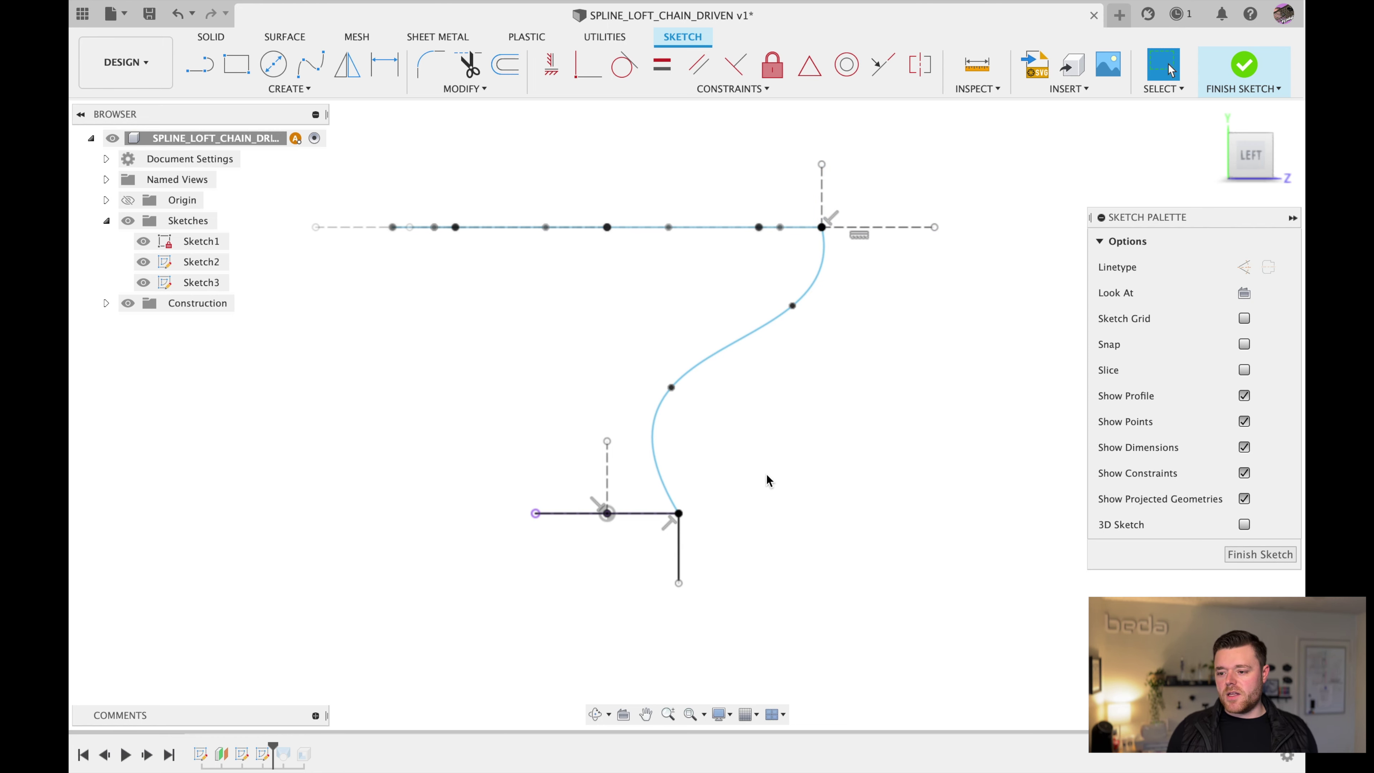
left_click(680, 558)
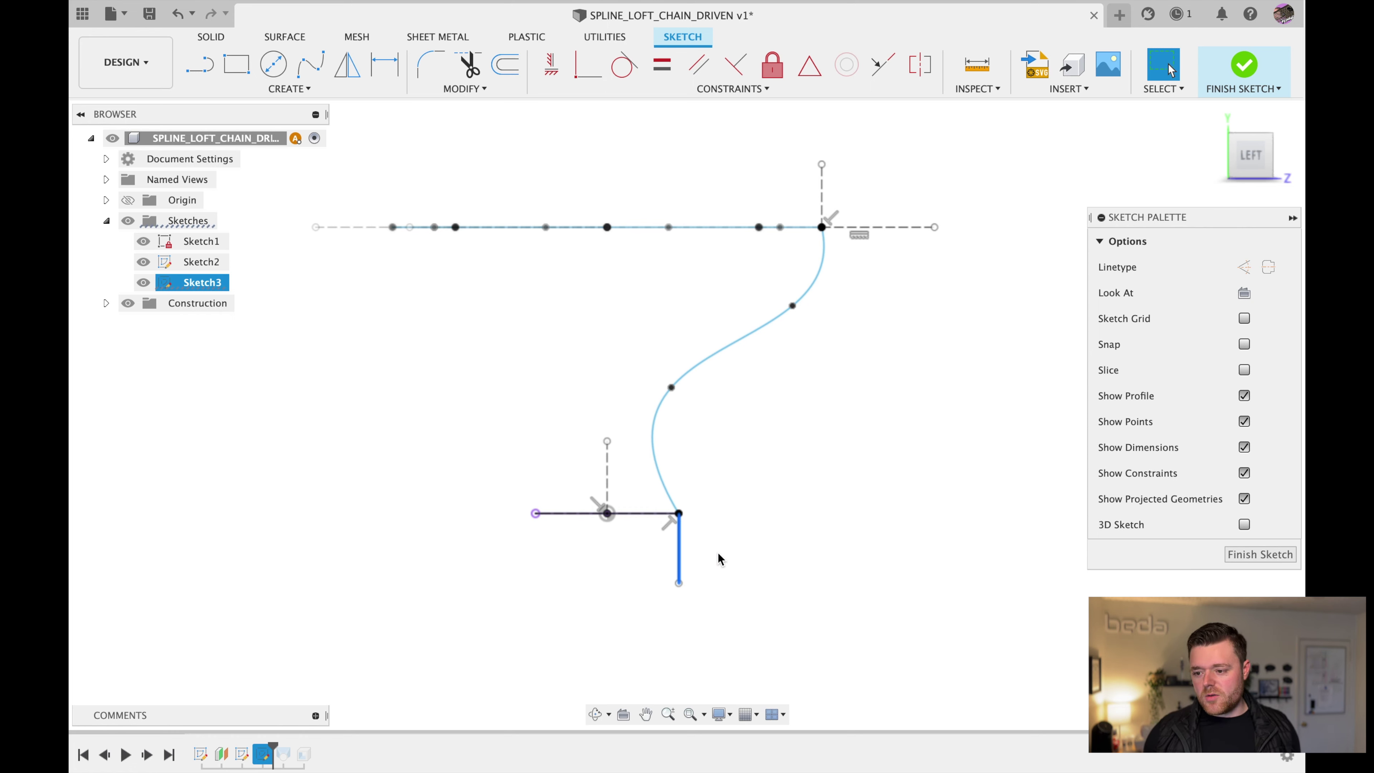
key("x")
left_click(740, 409)
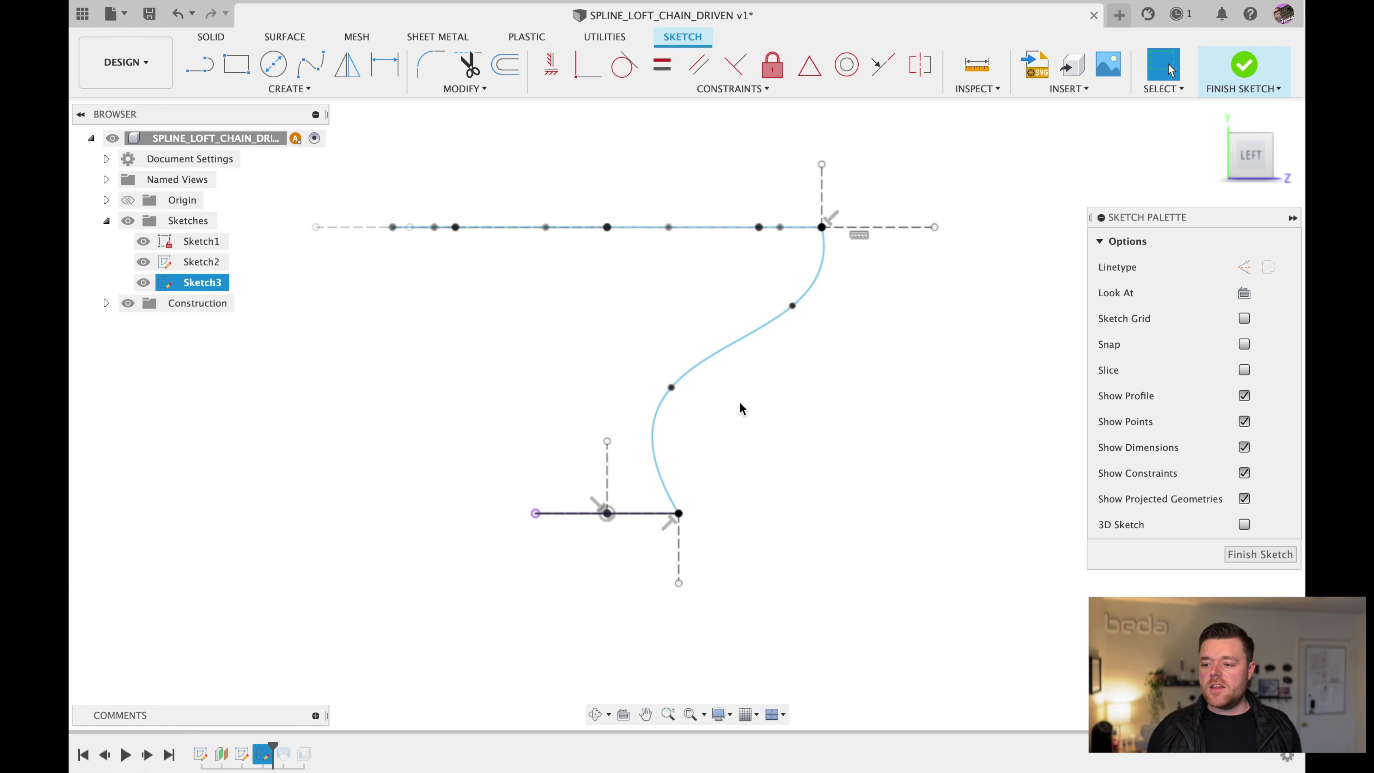
- Make the spline tangent to the vertical construction lines at both its top and lower endpoints
left_click(621, 68)
left_click(824, 268)
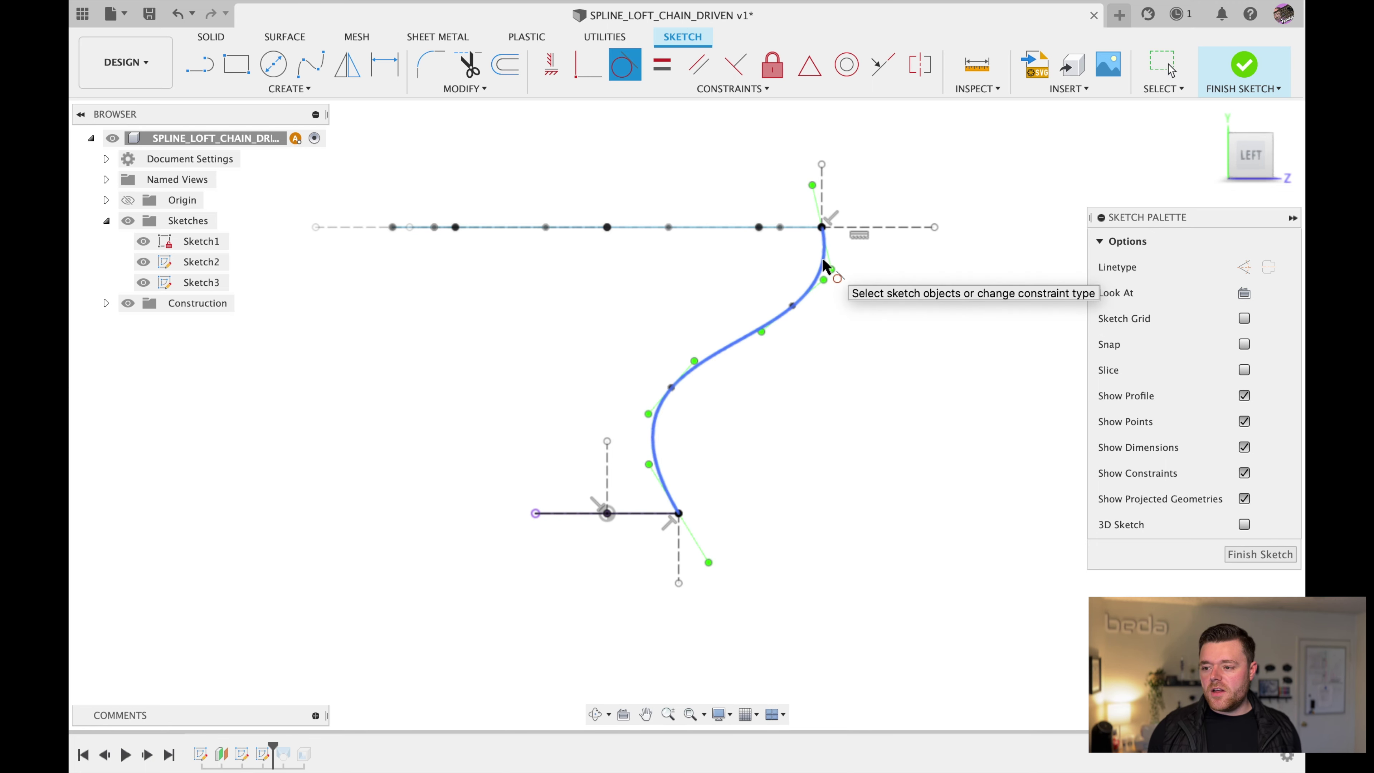
left_click(823, 190)
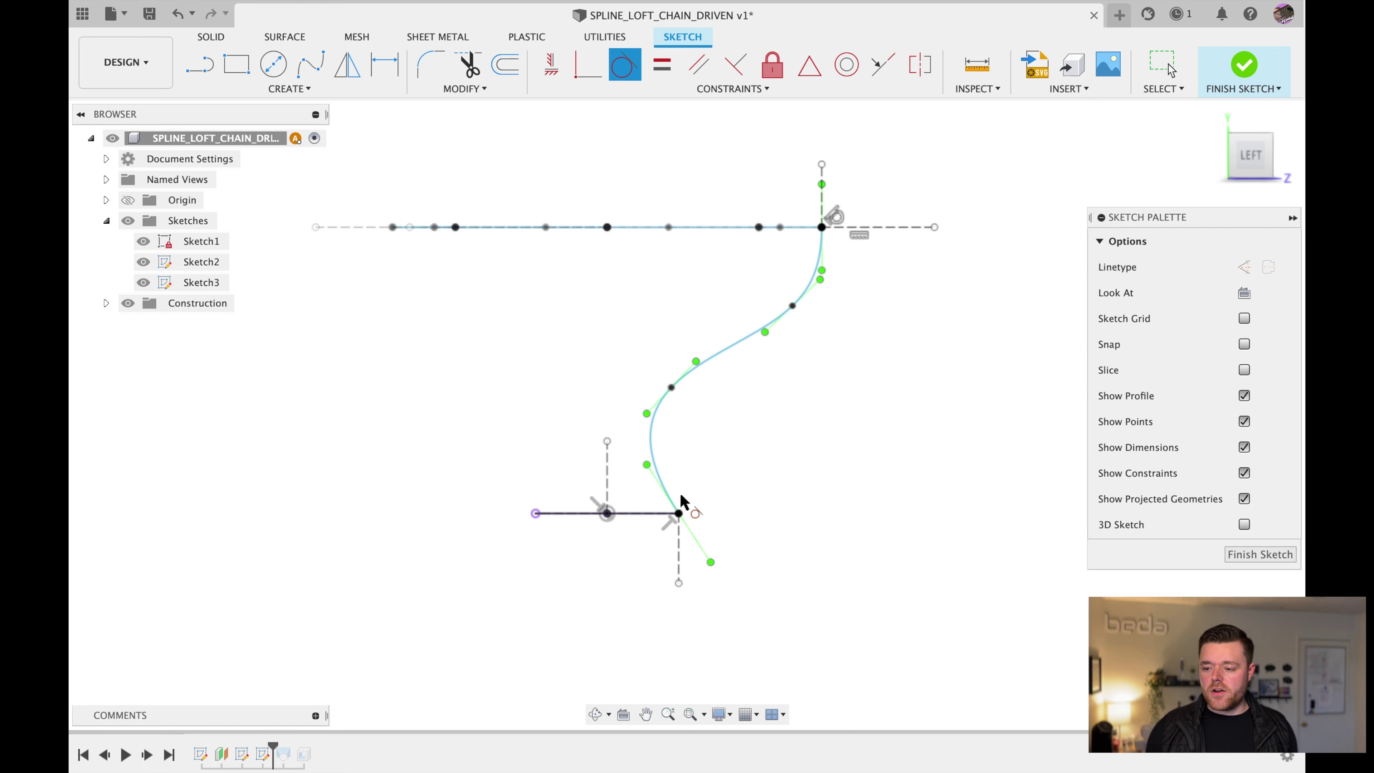
left_click(659, 468)
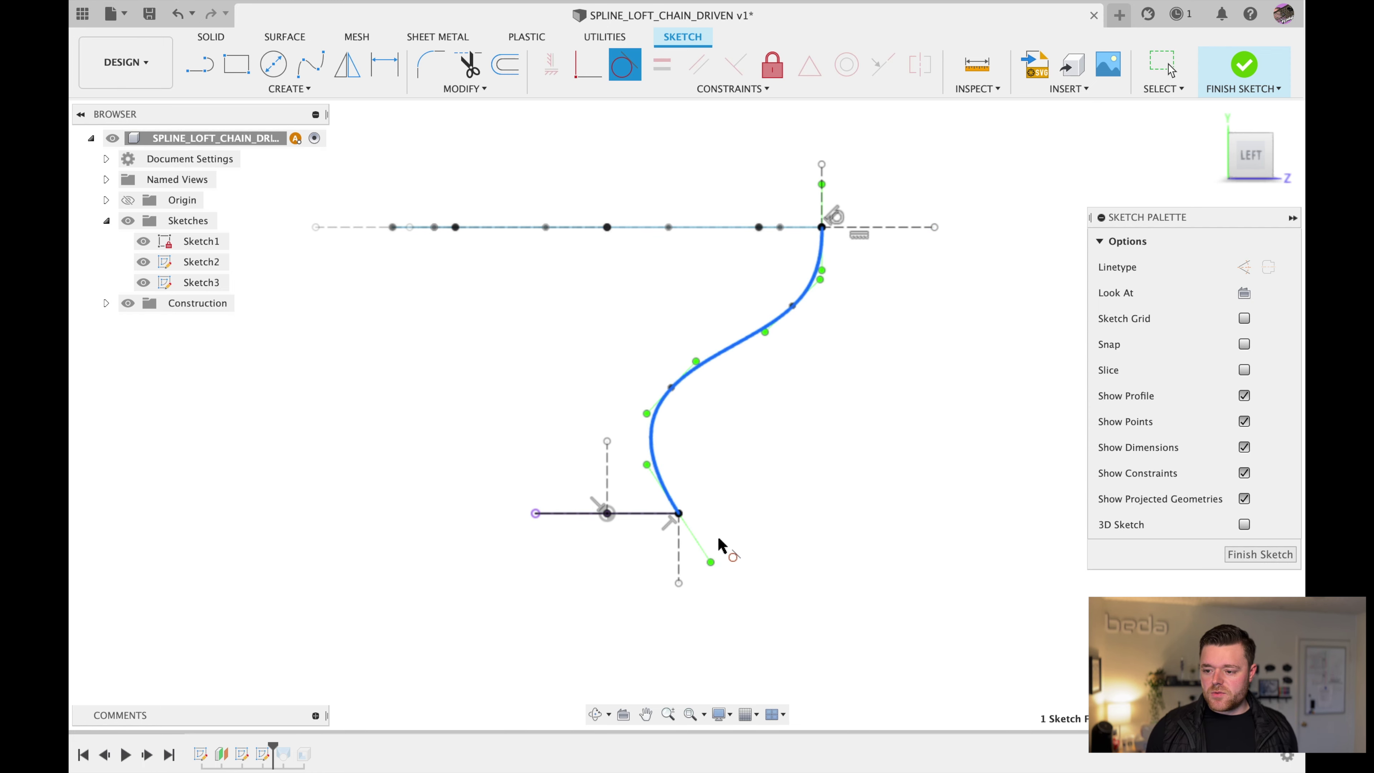
left_click(680, 558)
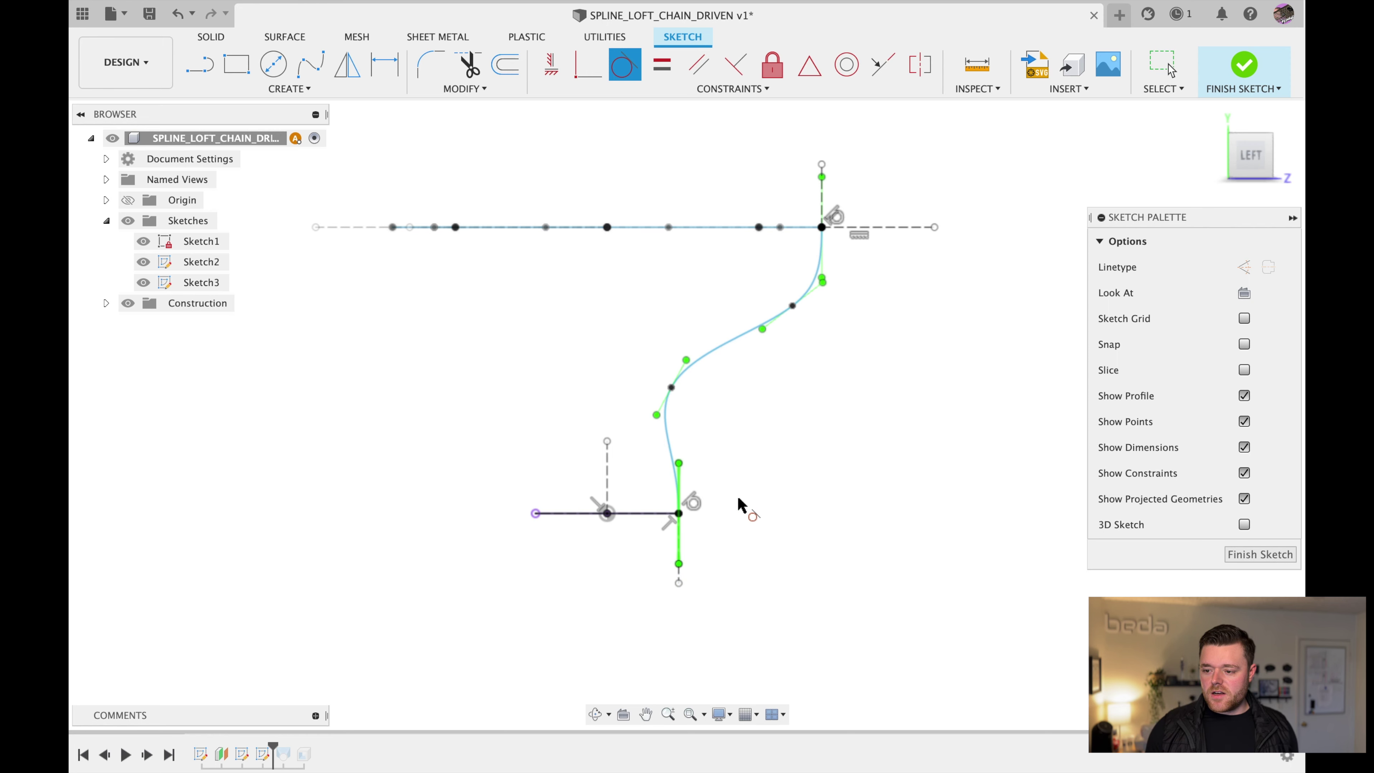
key("Escape")
- Reshape the spline by moving its lower intermediate fit point down and inward and its upper one slightly inward
left_click(675, 388)
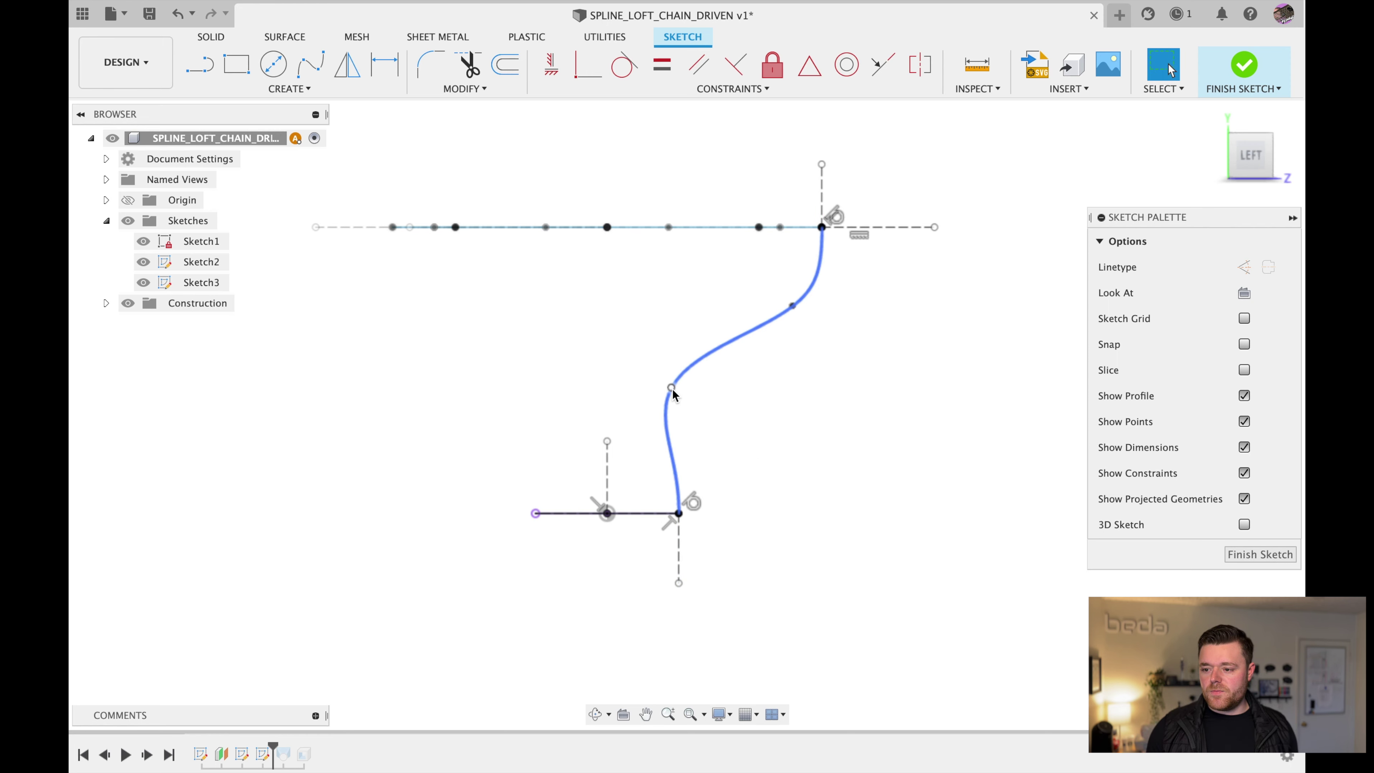
scroll(603, 355, "up", 3)
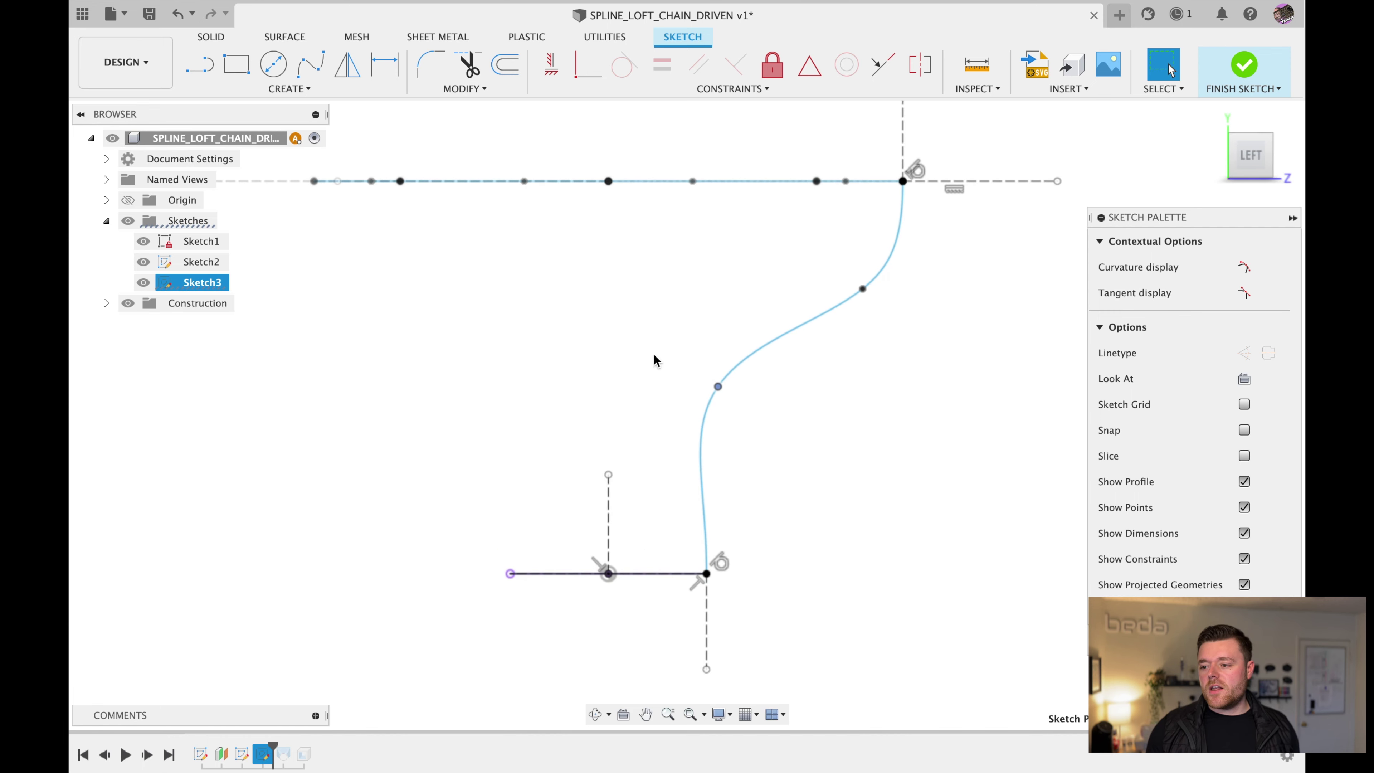
left_click_drag(863, 291, 853, 283)
mouse_move(718, 387)
left_mouse_down()
mouse_move(707, 432)
mouse_move(686, 437)
left_mouse_up()
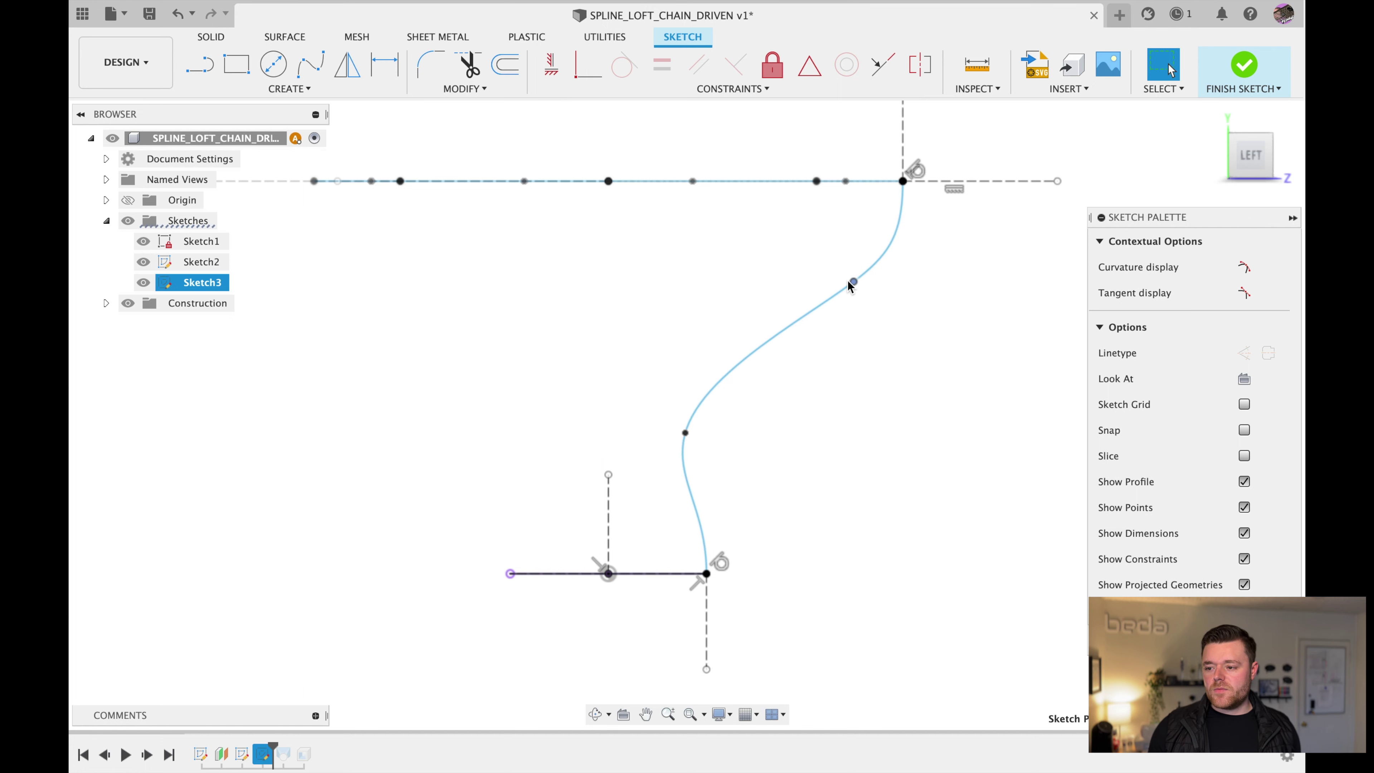
left_click_drag(853, 284, 850, 289)
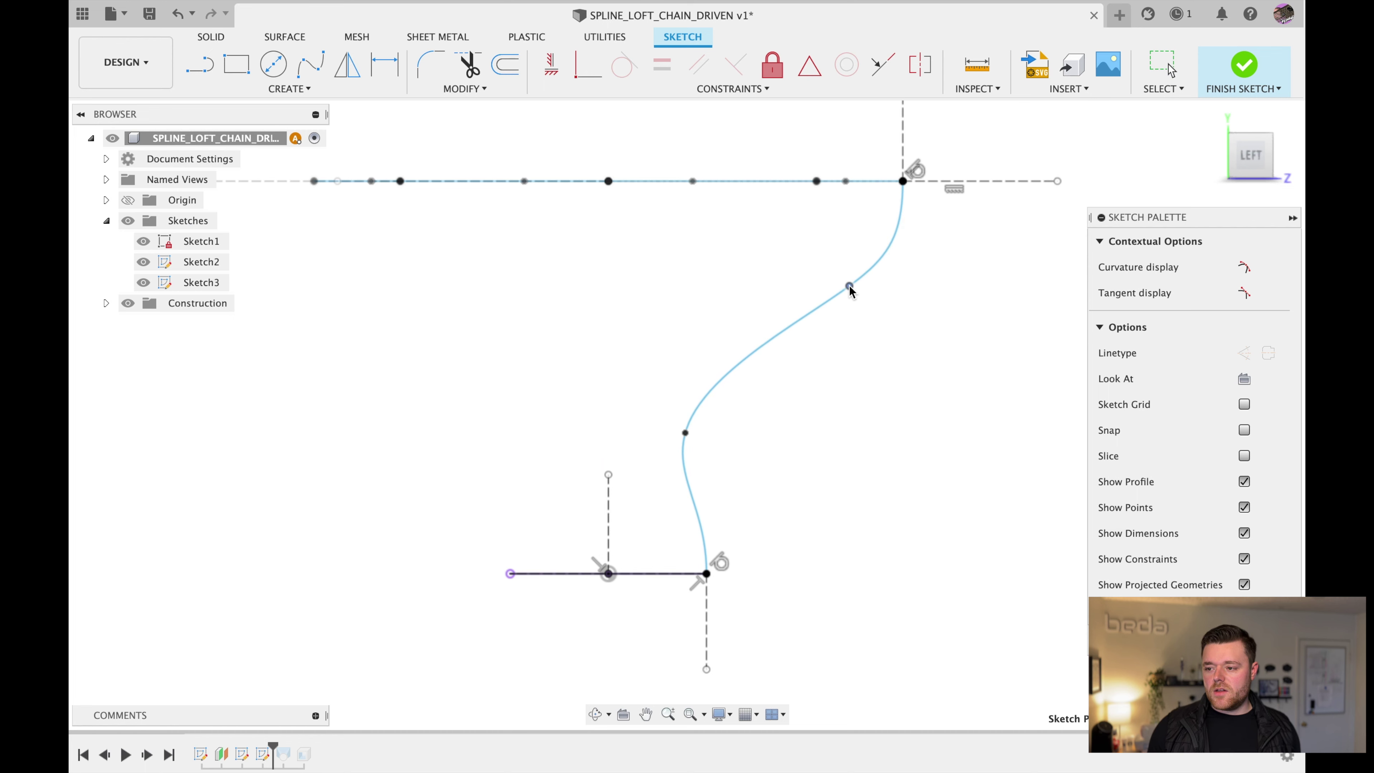
left_click_drag(692, 430, 692, 436)
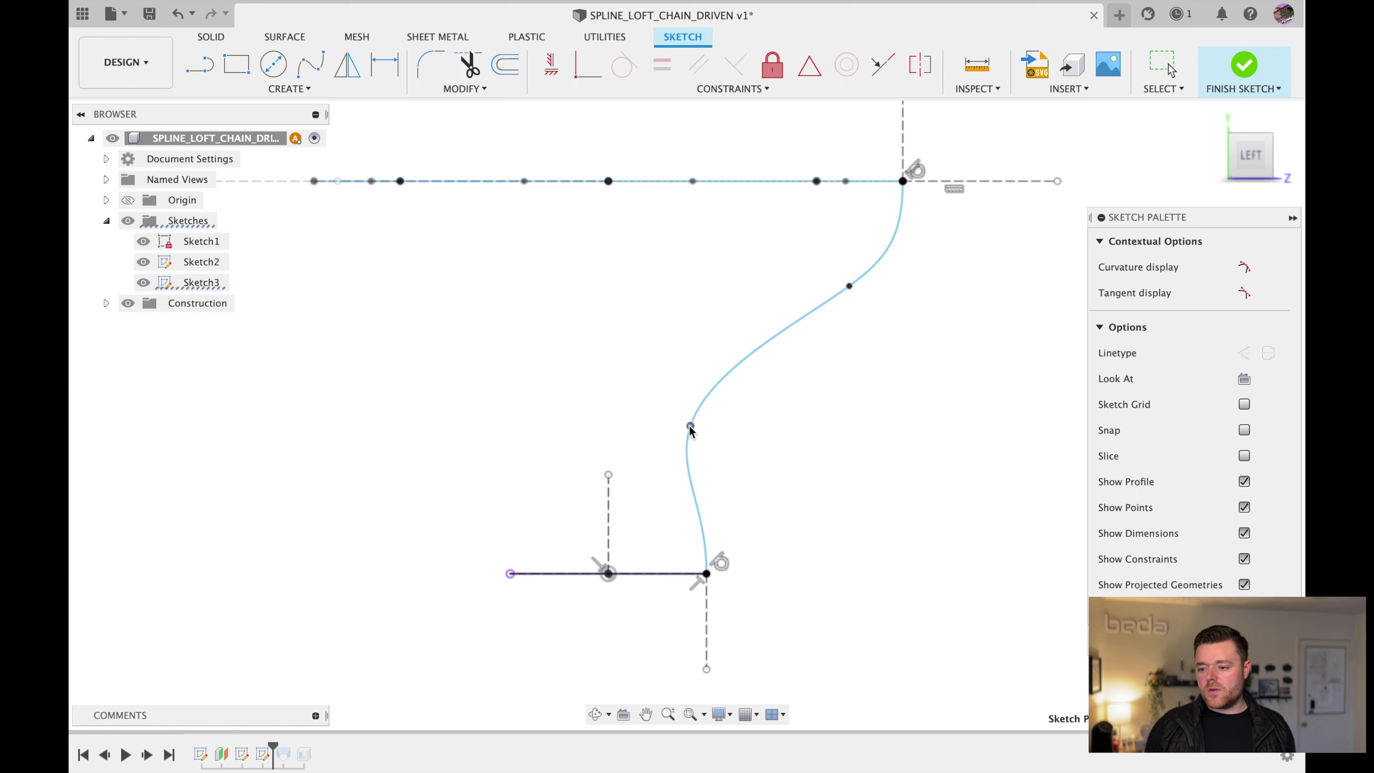
- Finish the side-profile spline sketch and reopen it for editing
scroll(818, 523, "down", 2)
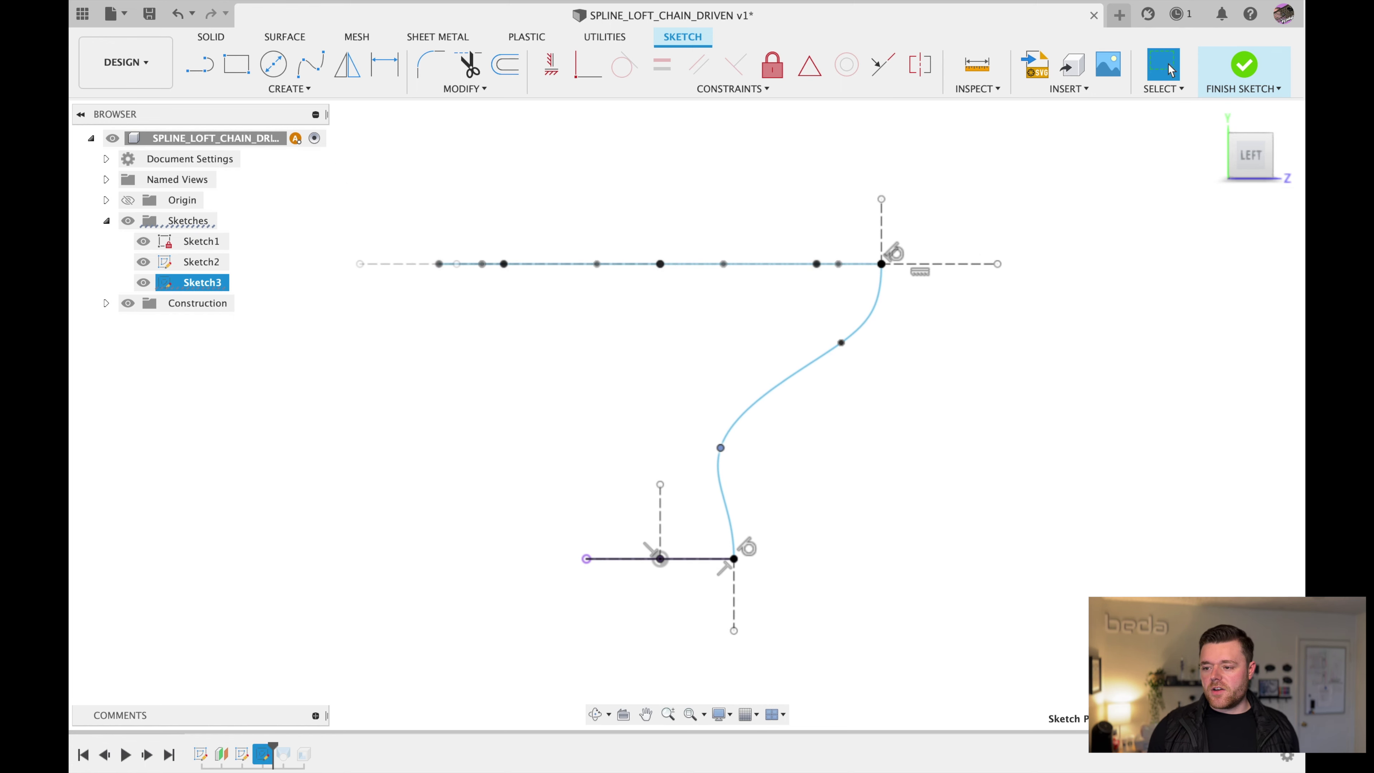
left_click(1028, 569)
key("Return")
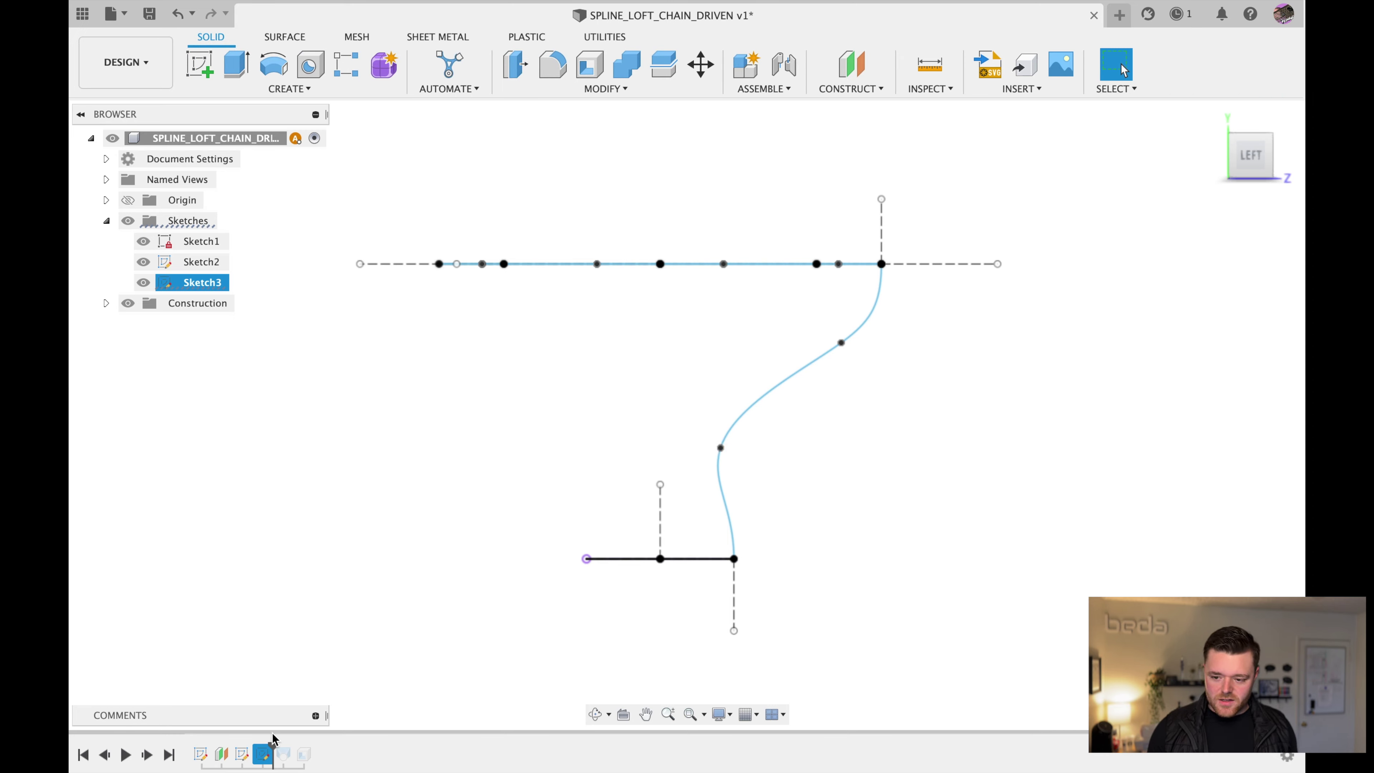
right_click(262, 755)
left_click(262, 755)
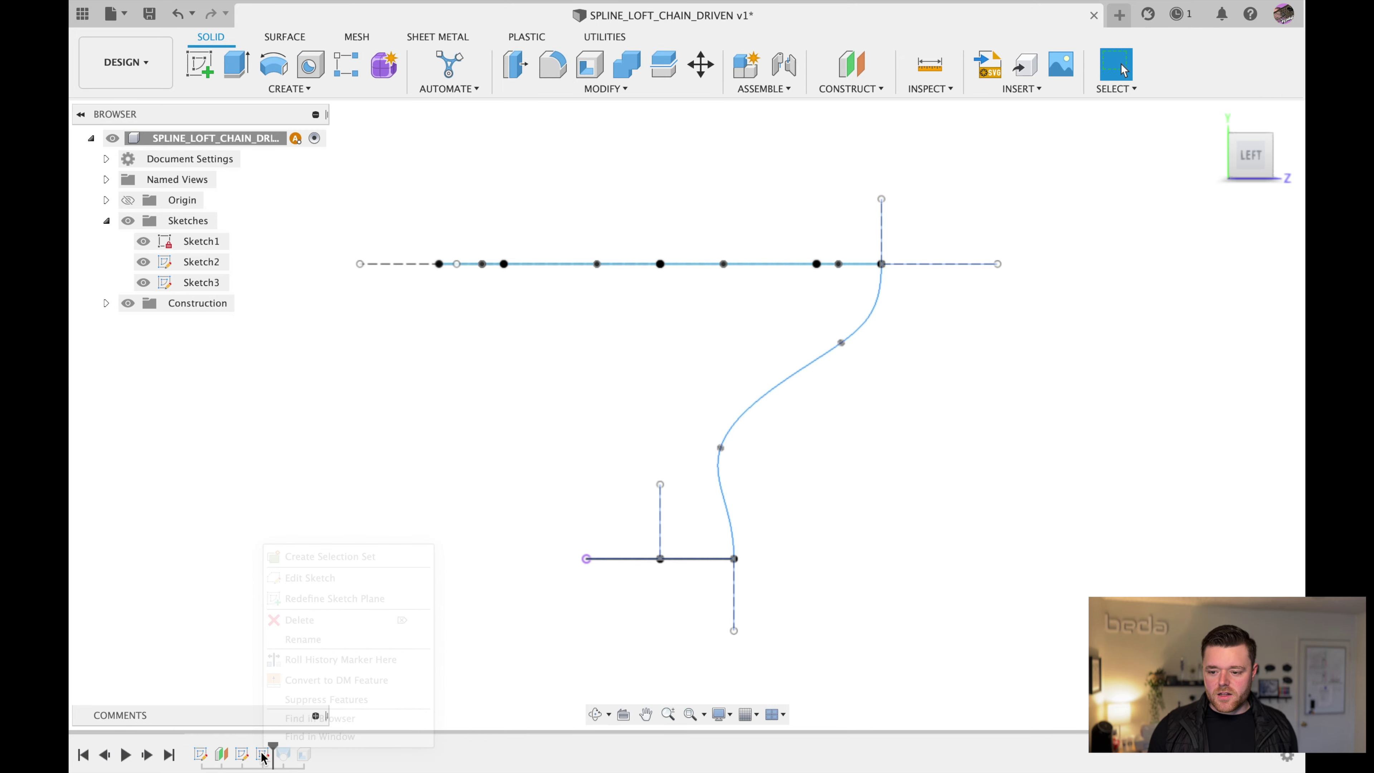
right_click(263, 755)
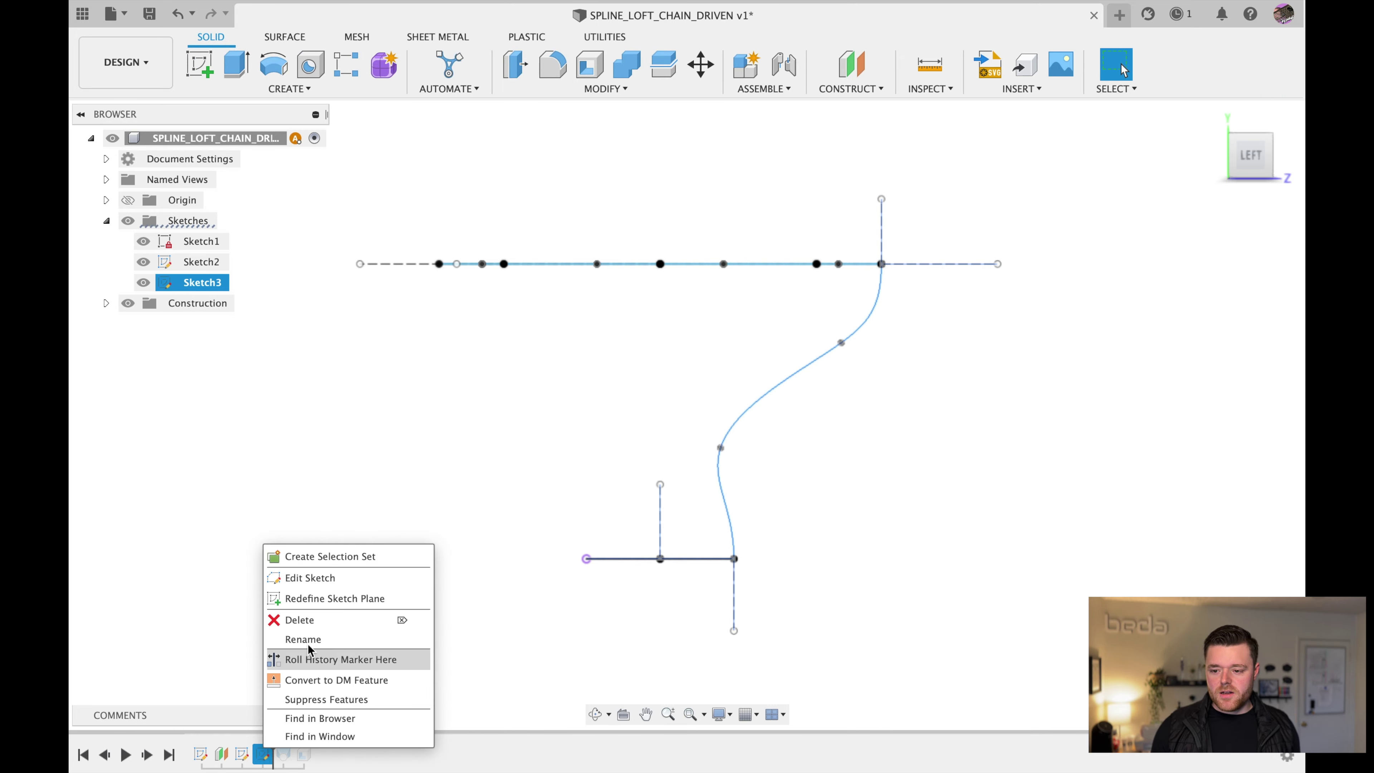
left_click(310, 577)
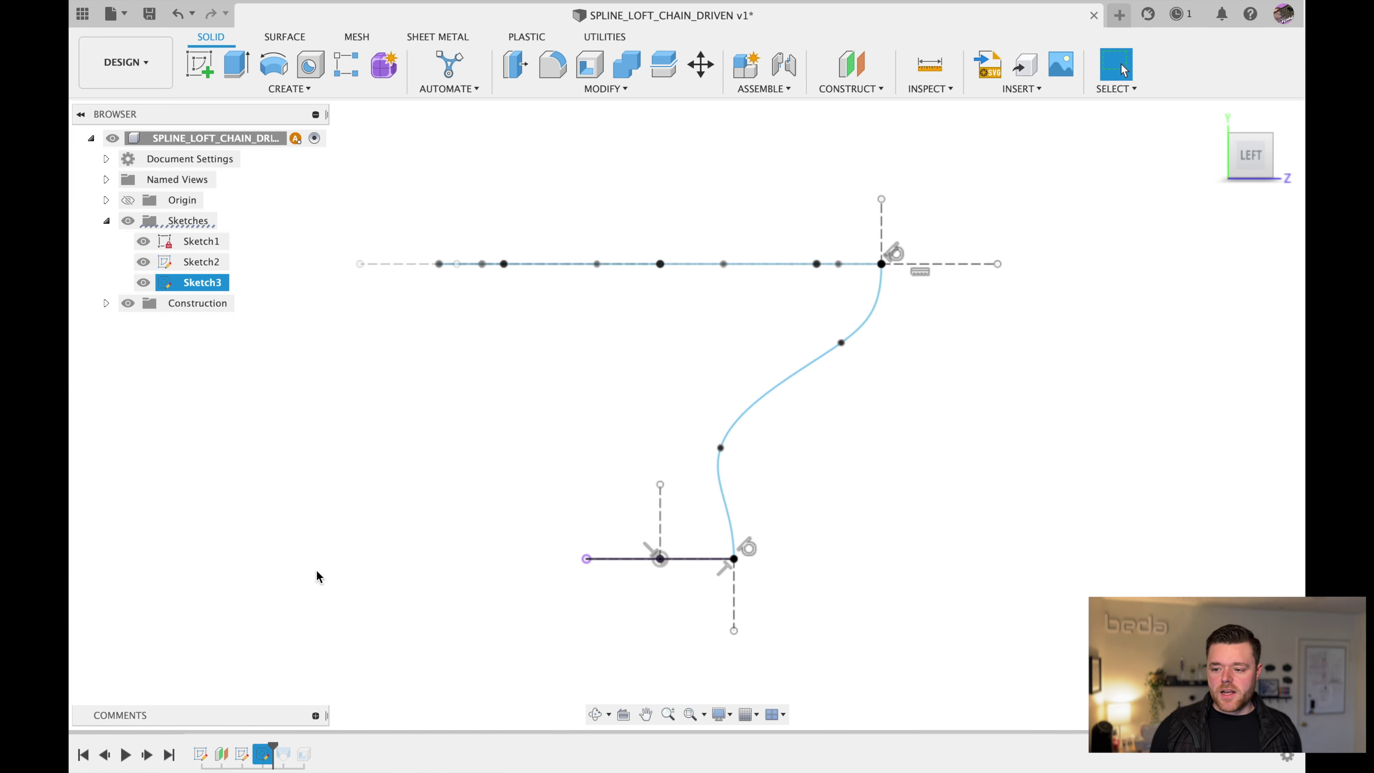
- Mirror the side-profile spline about the vertical construction line rising from the centre of the base
left_click(815, 362)
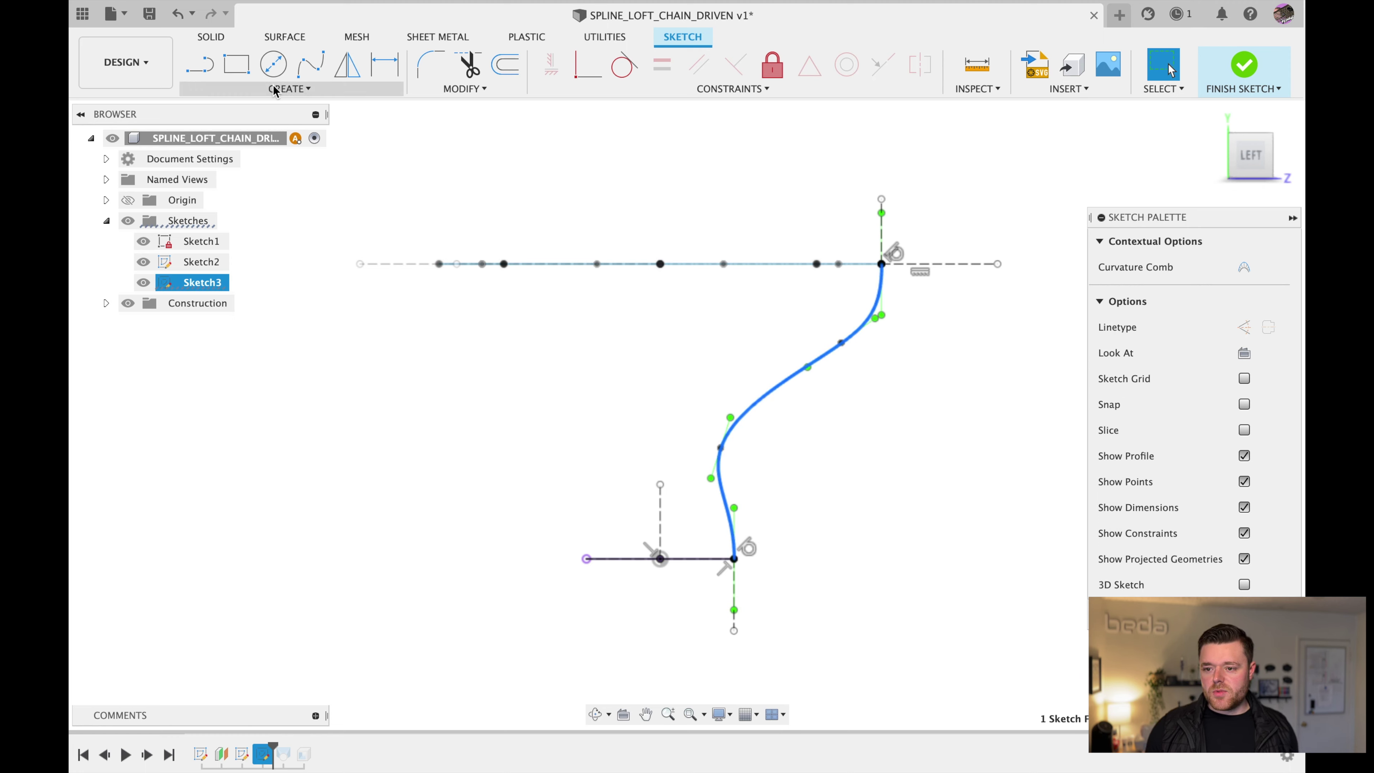
left_click(297, 89)
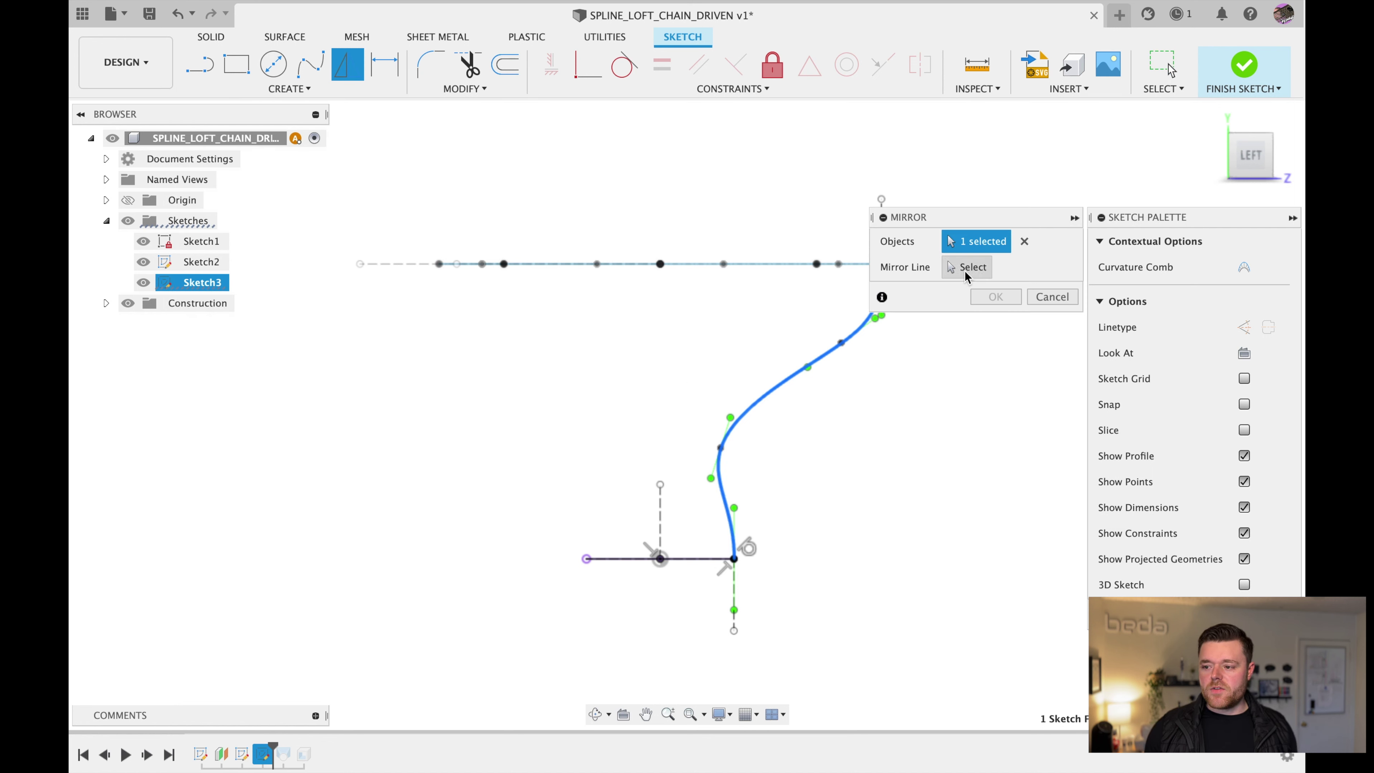
left_click(966, 273)
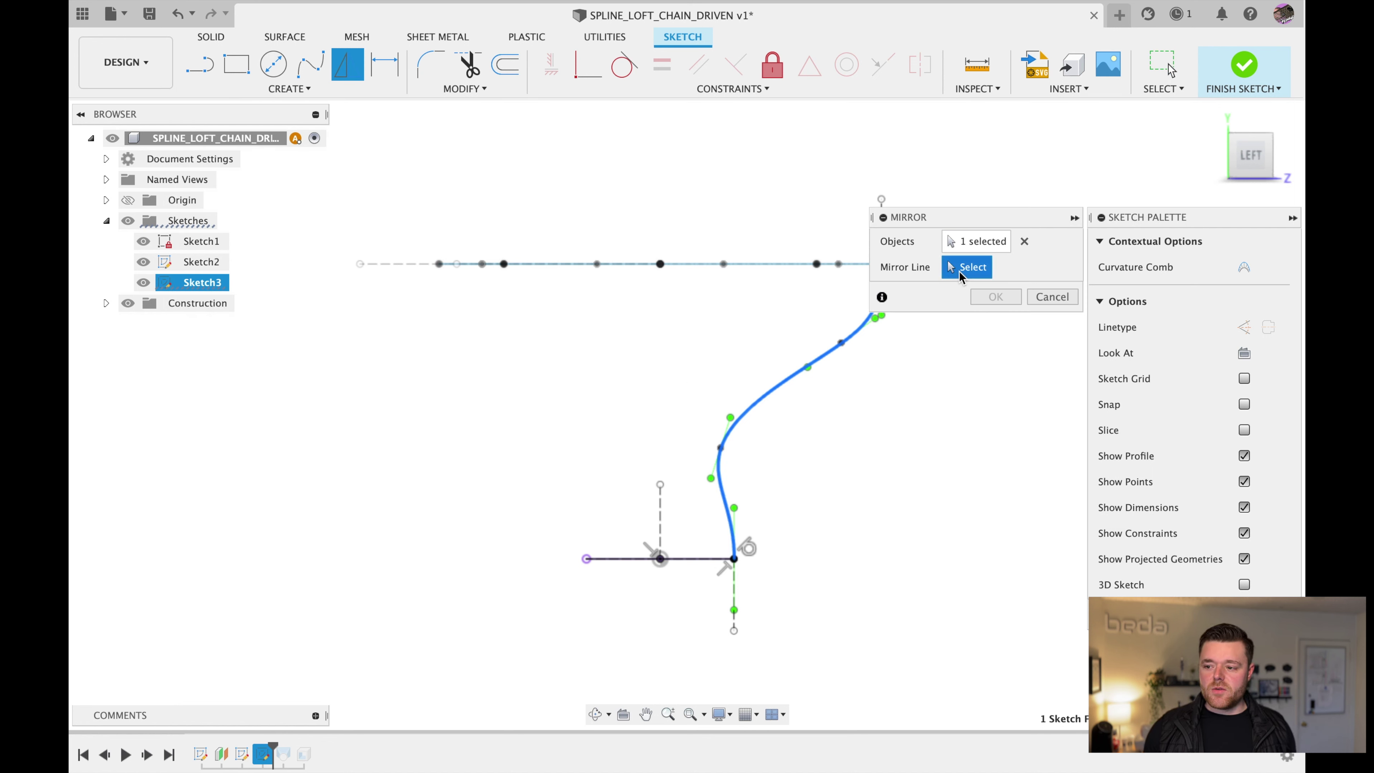
left_click(660, 514)
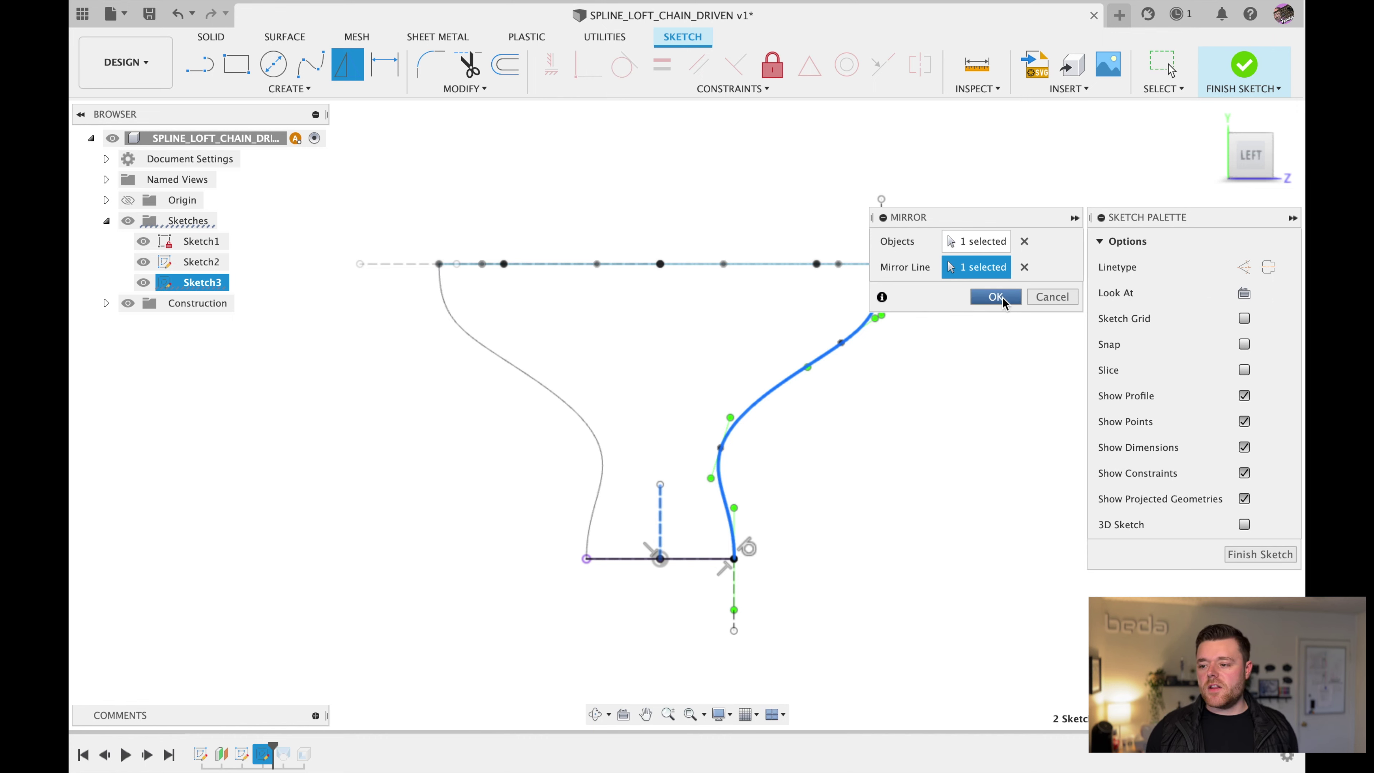
left_click(1002, 302)
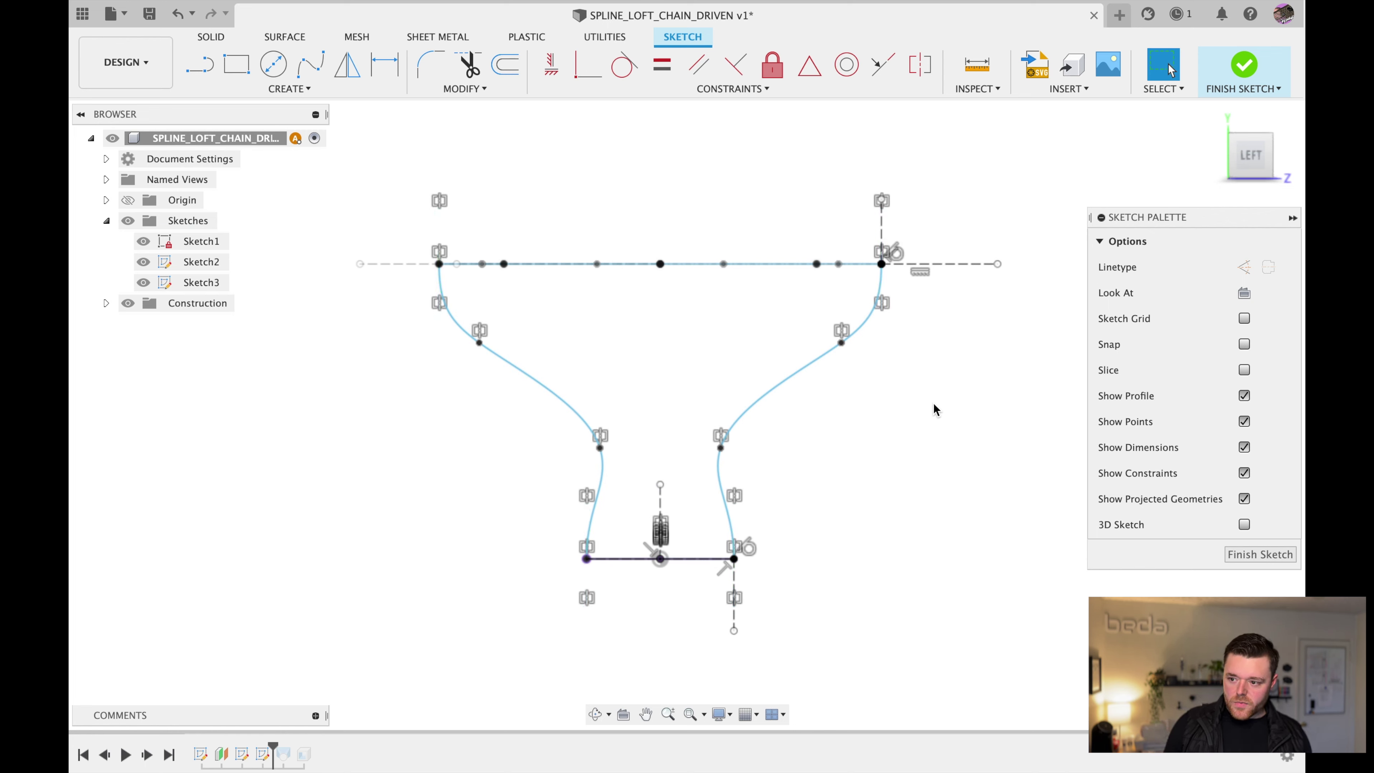
- Copy the original and mirrored side splines, and finish the sketch
left_click(877, 303)
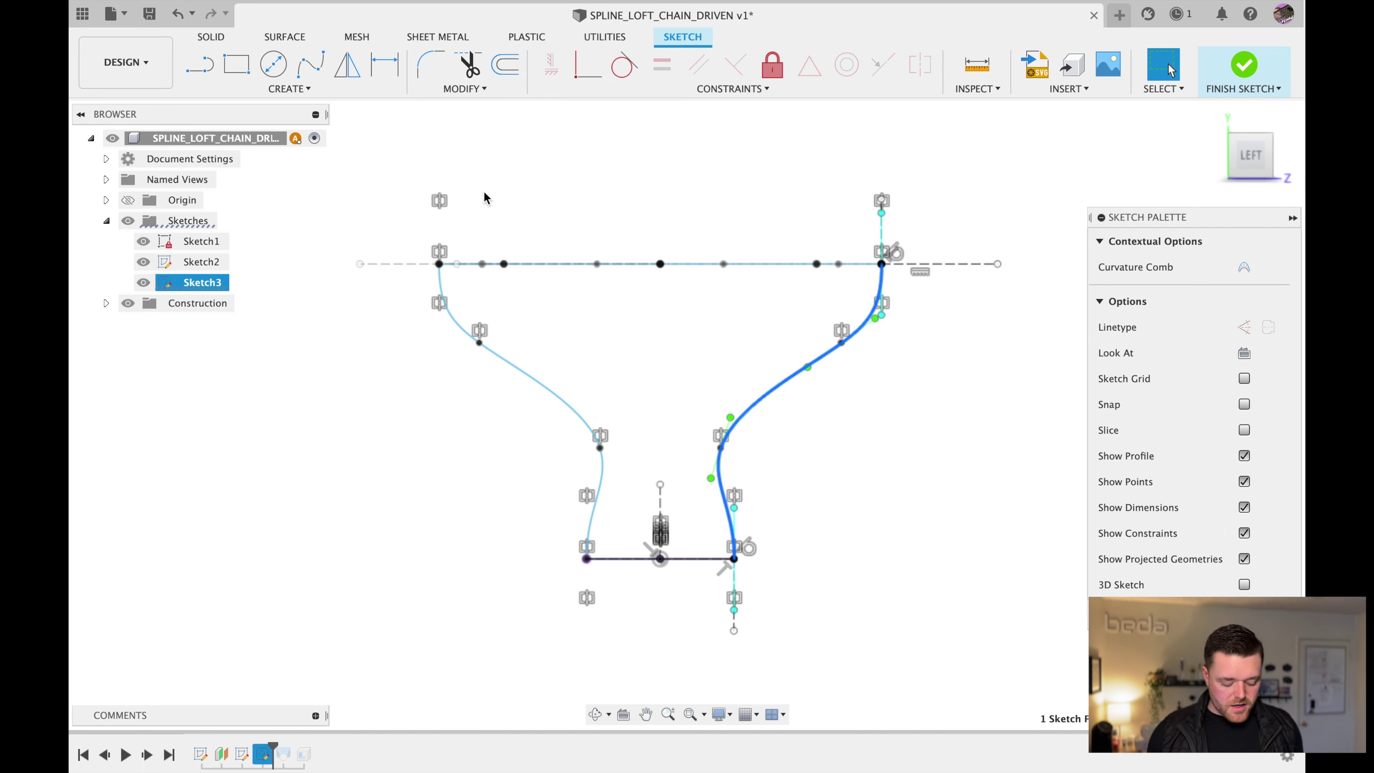
left_click(460, 326, "shift")
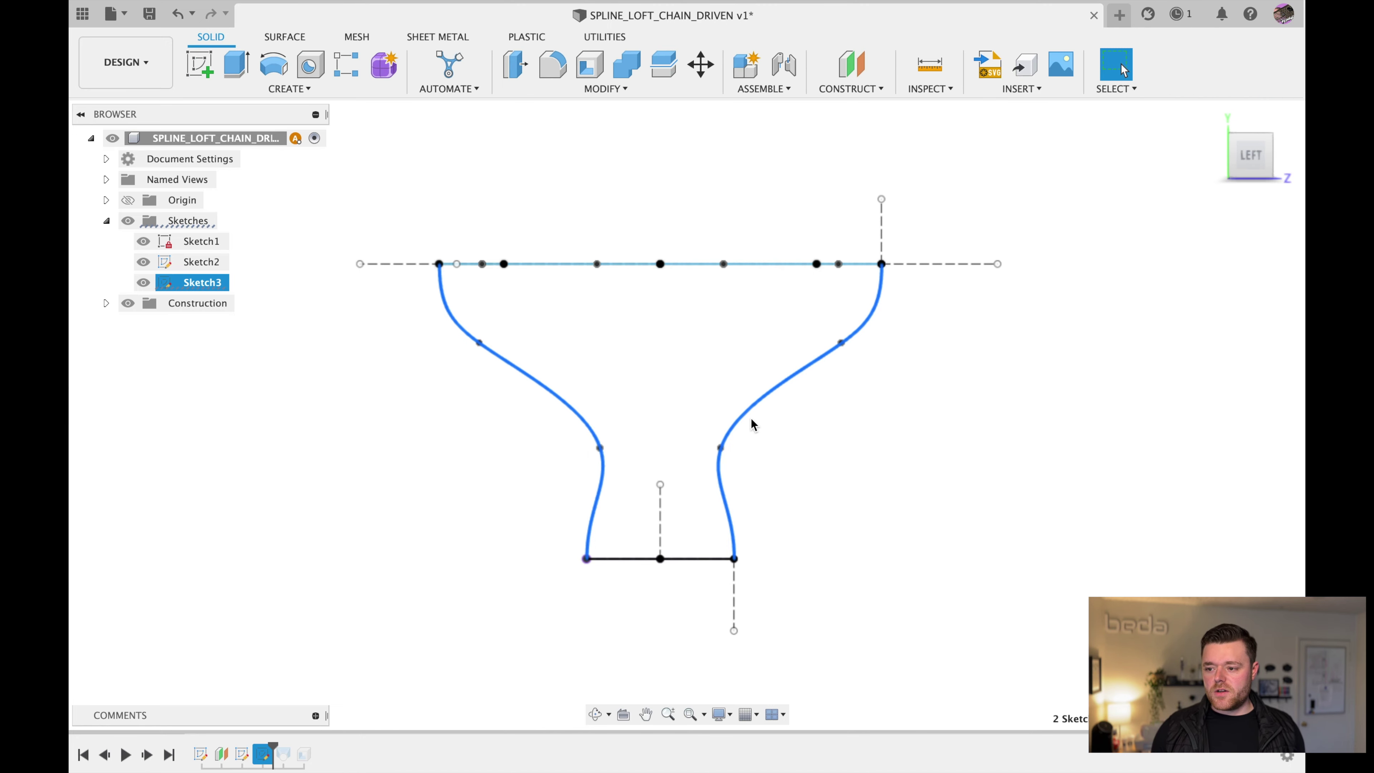
left_click(777, 200)
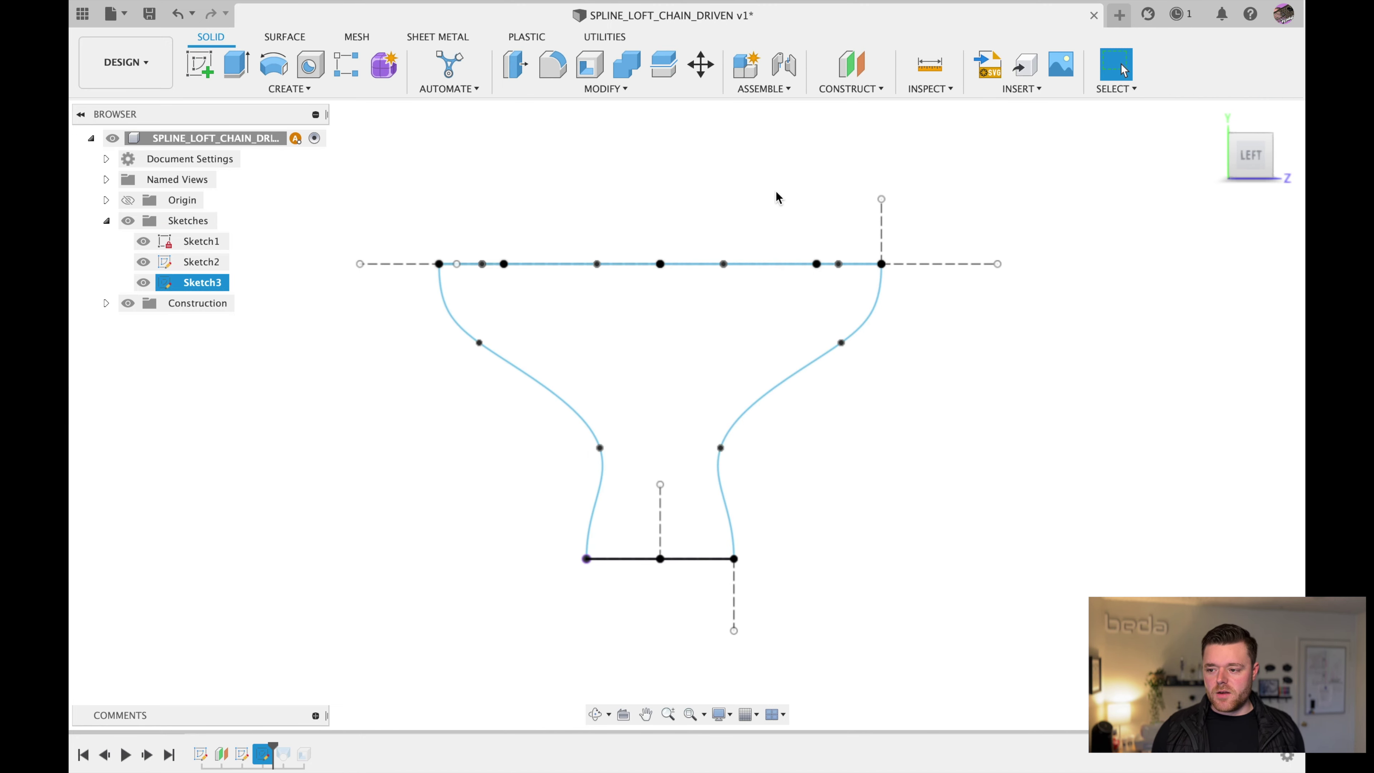
- Sketch on the vertical origin plane perpendicular to the first profile, paste both copied splines in place, and finish the sketch
scroll(764, 334, "down", 3)
mouse_move(764, 334)
middle_mouse_down("shift")
mouse_move(737, 332)
mouse_move(709, 360)
mouse_move(710, 330)
mouse_move(721, 323)
mouse_move(717, 341)
mouse_move(755, 257)
mouse_move(842, 280)
mouse_move(798, 285)
mouse_move(789, 314)
middle_mouse_up("shift")
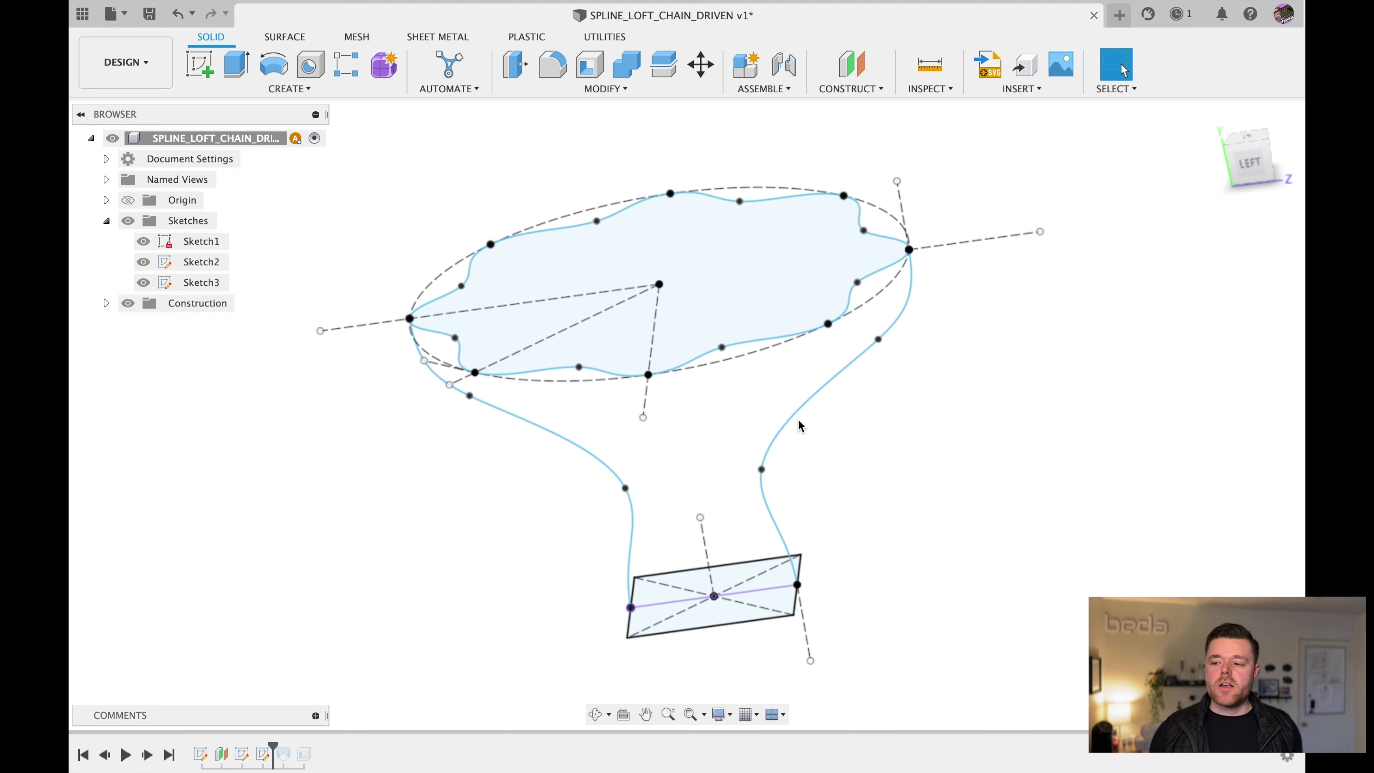
middle_click_drag(761, 330, 779, 390, "shift")
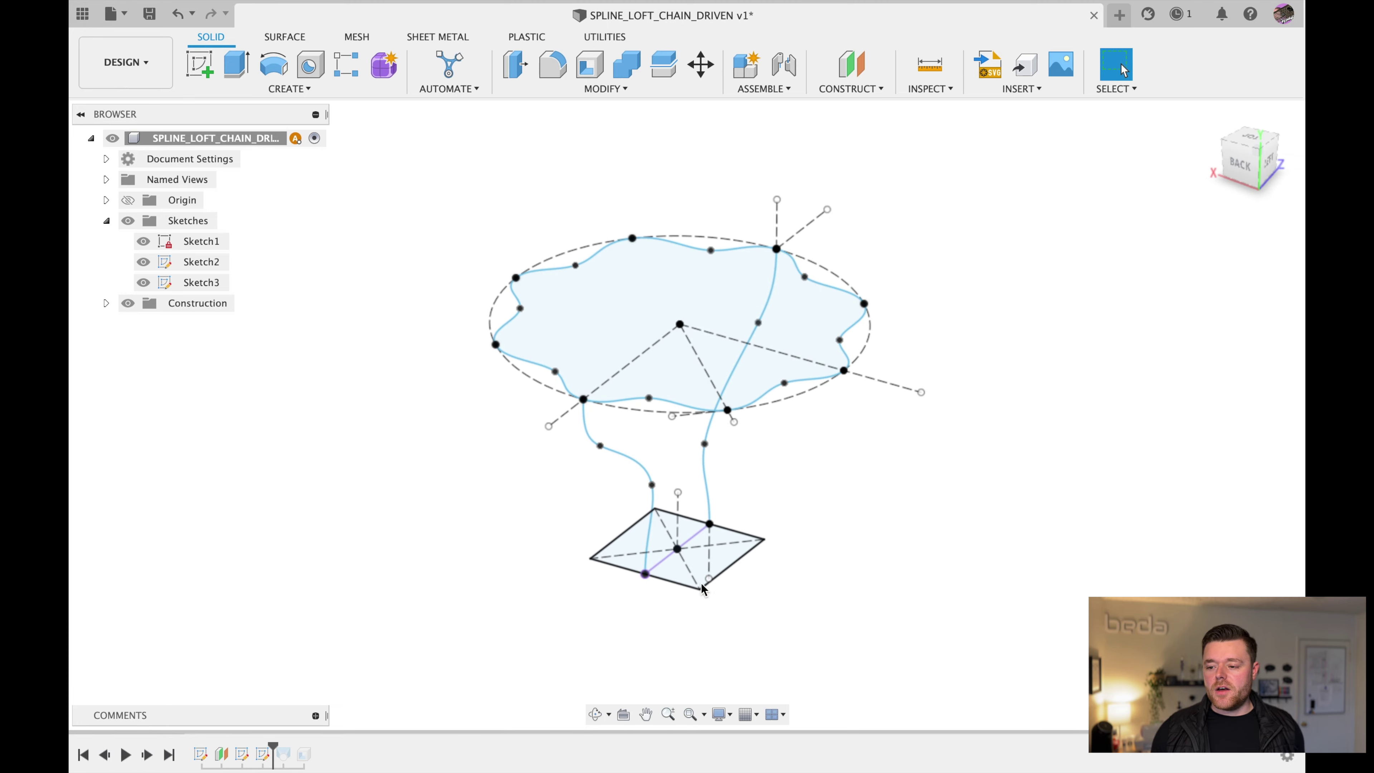
middle_click_drag(814, 639, 840, 508, "shift")
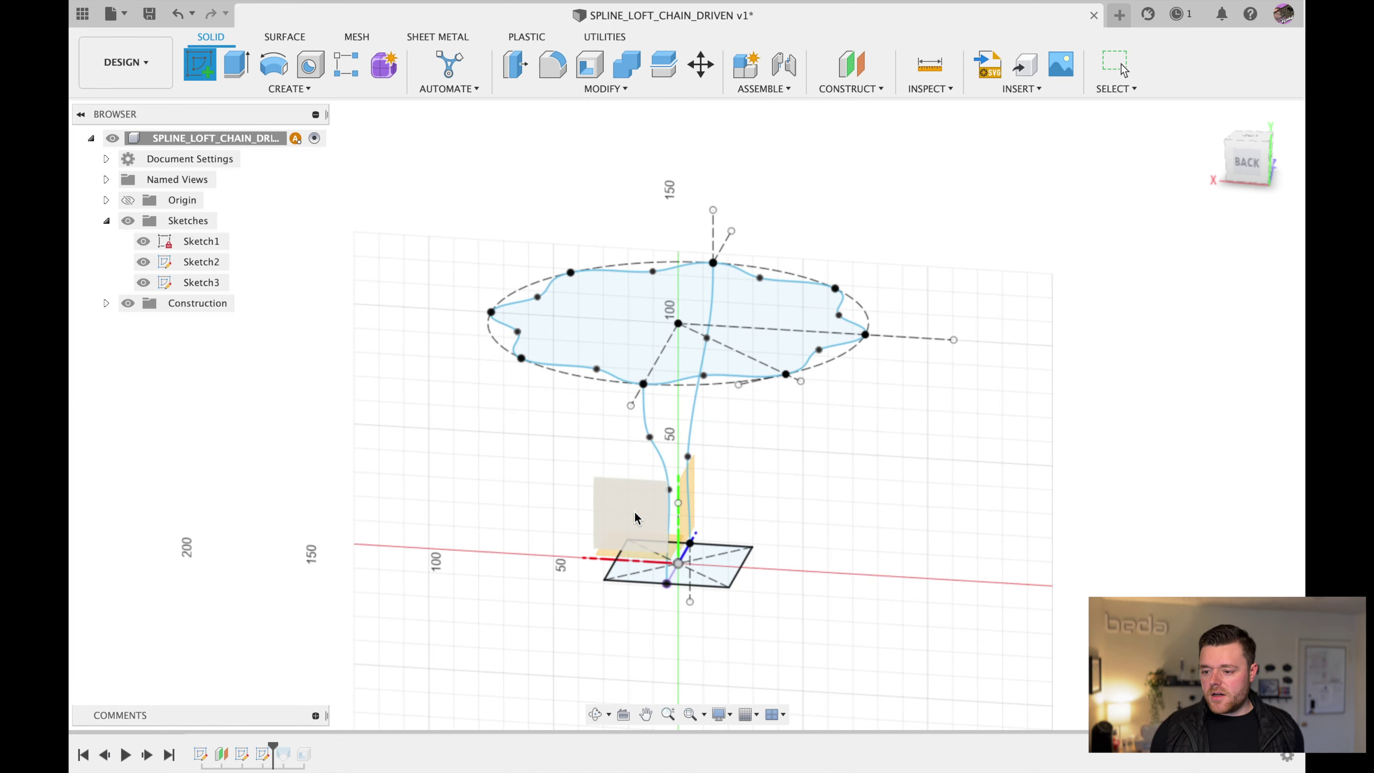
left_click(635, 517)
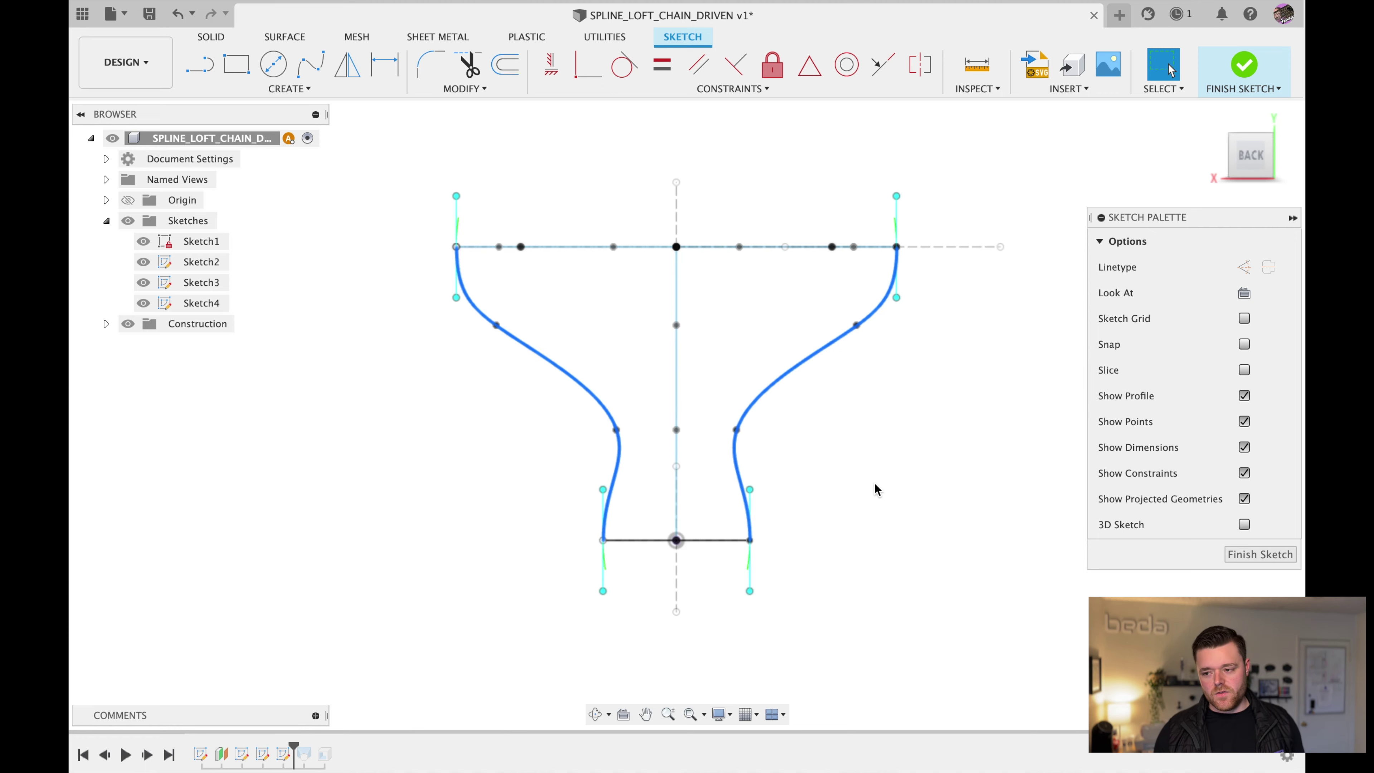
key("m")
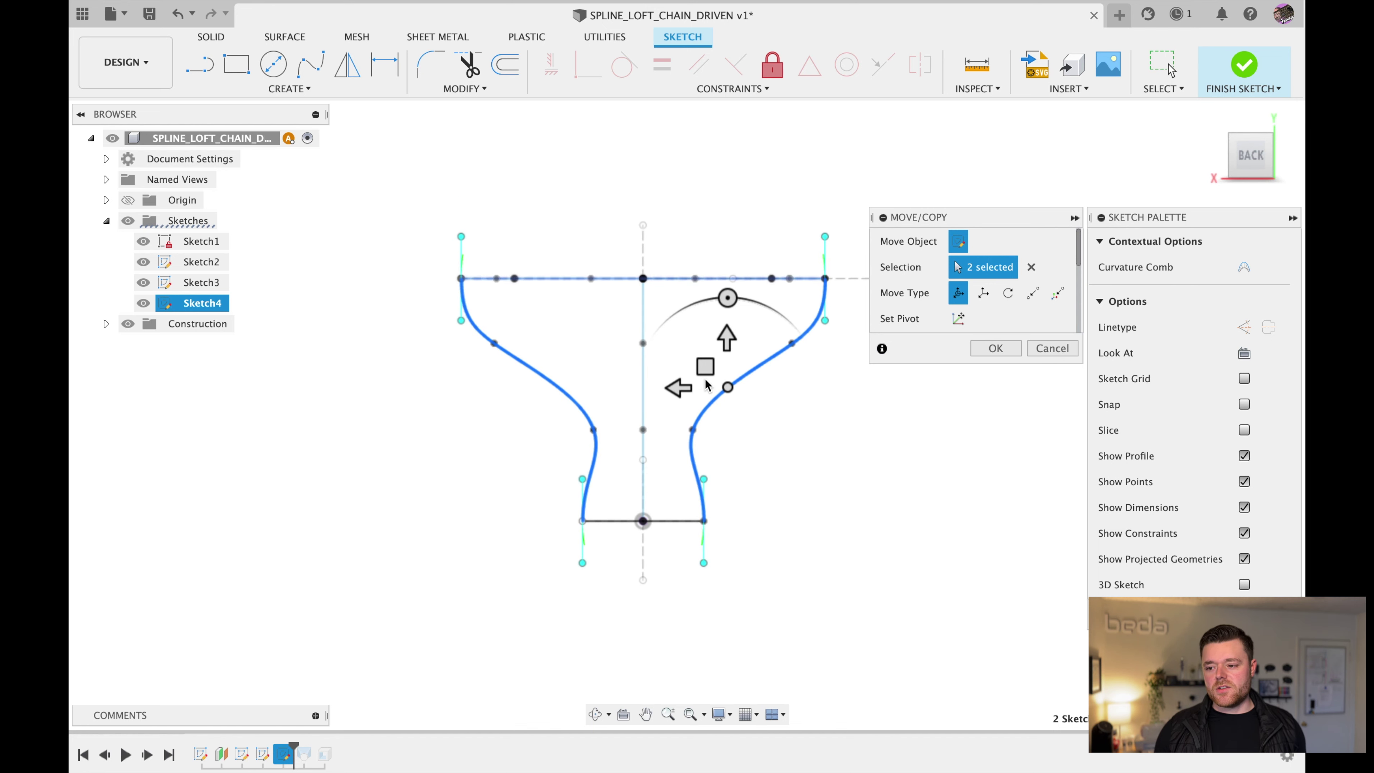
left_click(997, 350)
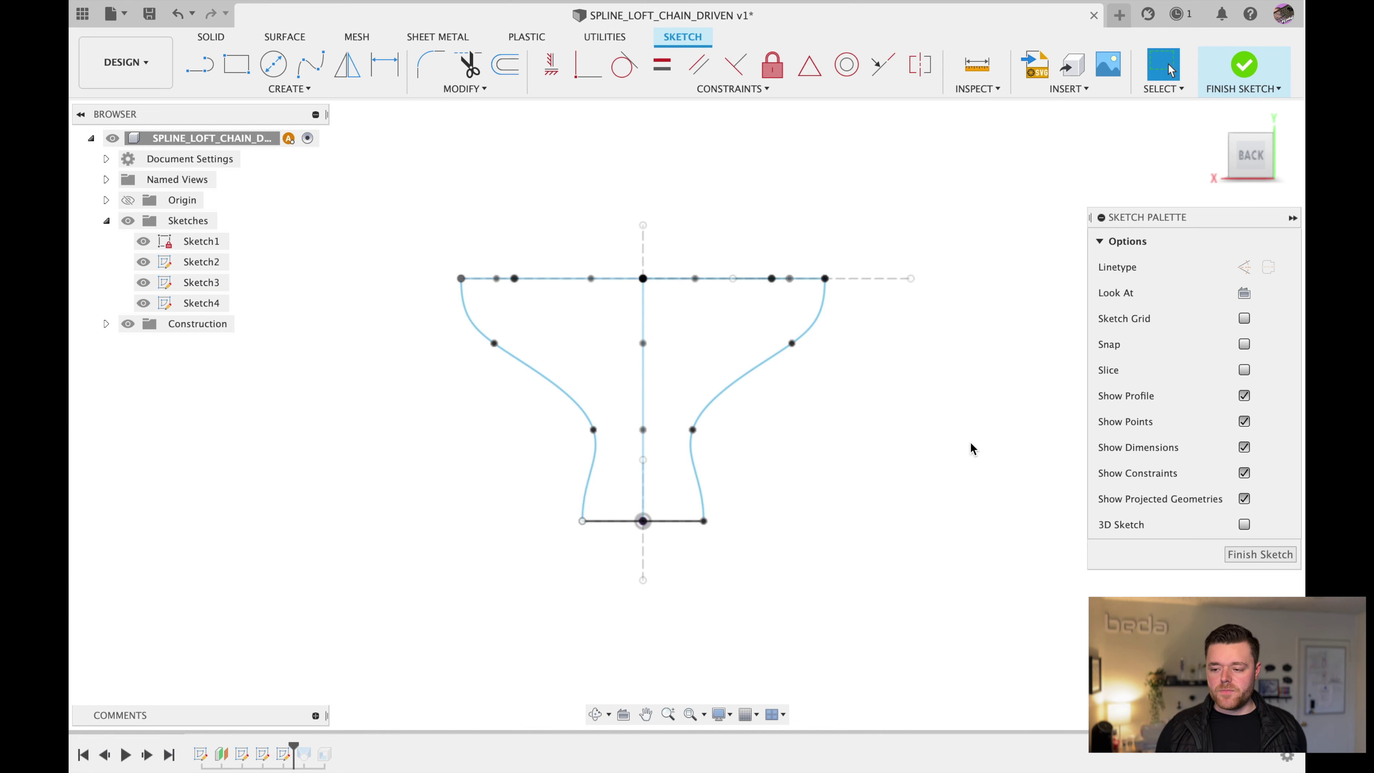
left_click(1232, 556)
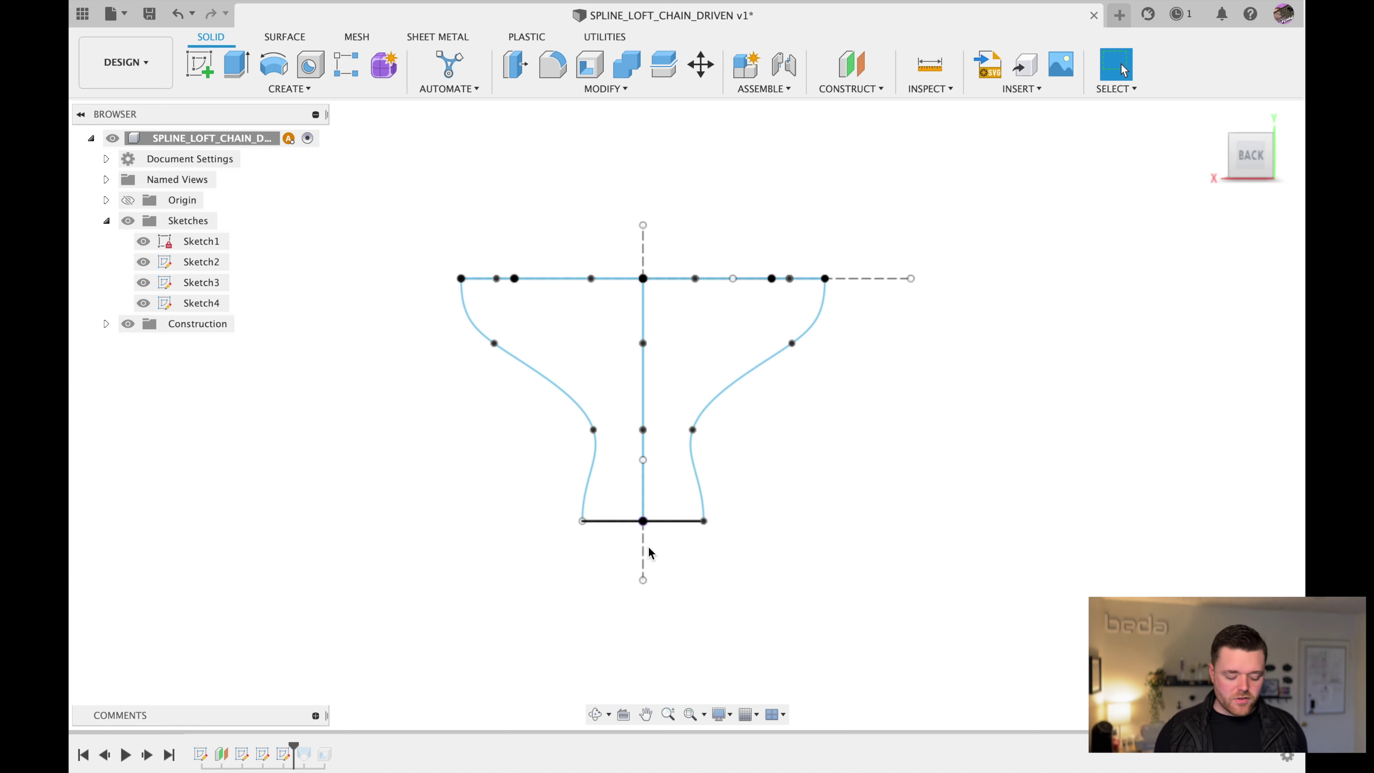
- Start a new-body loft from the square base profile to the wavy upper profile
left_click_drag(657, 503, 740, 541)
key("Escape")
scroll(541, 420, "up", 2)
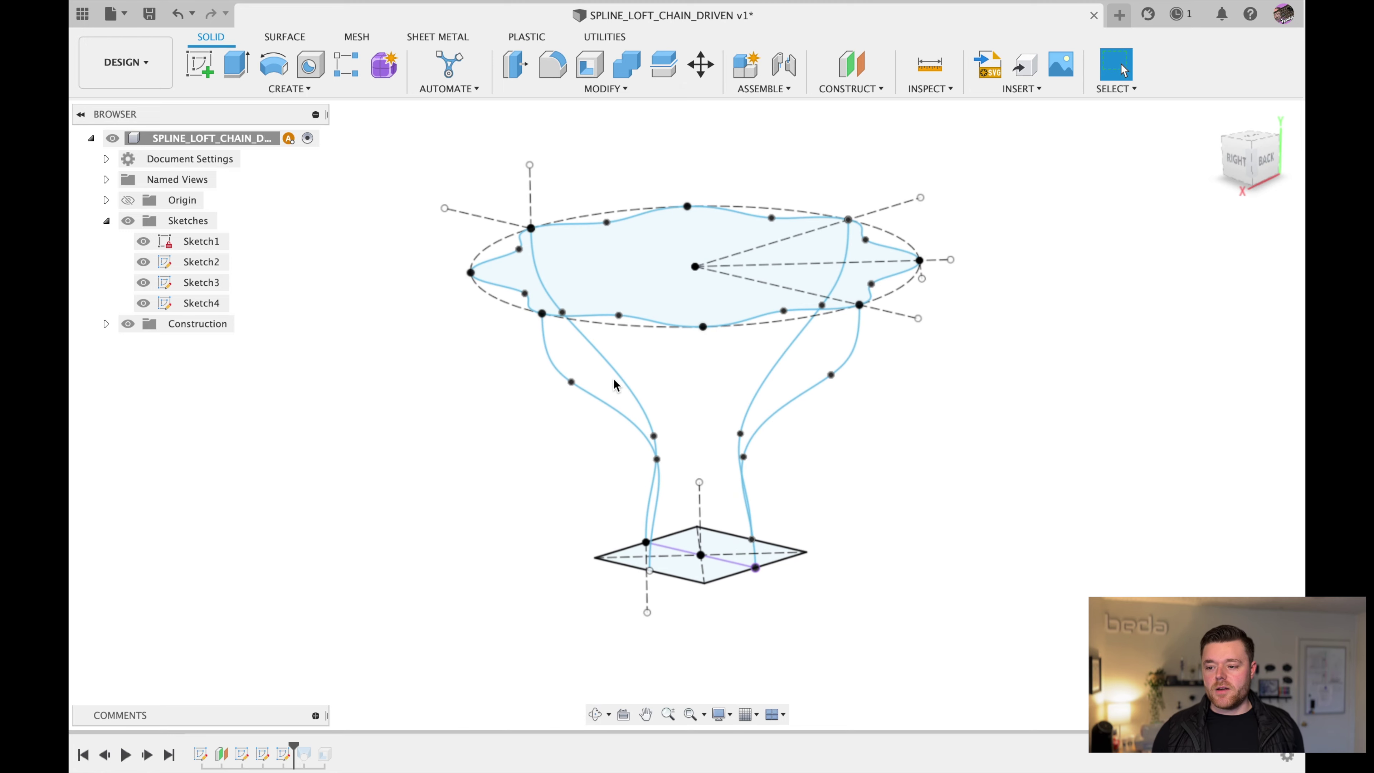
middle_click_drag(614, 384, 648, 372, "shift")
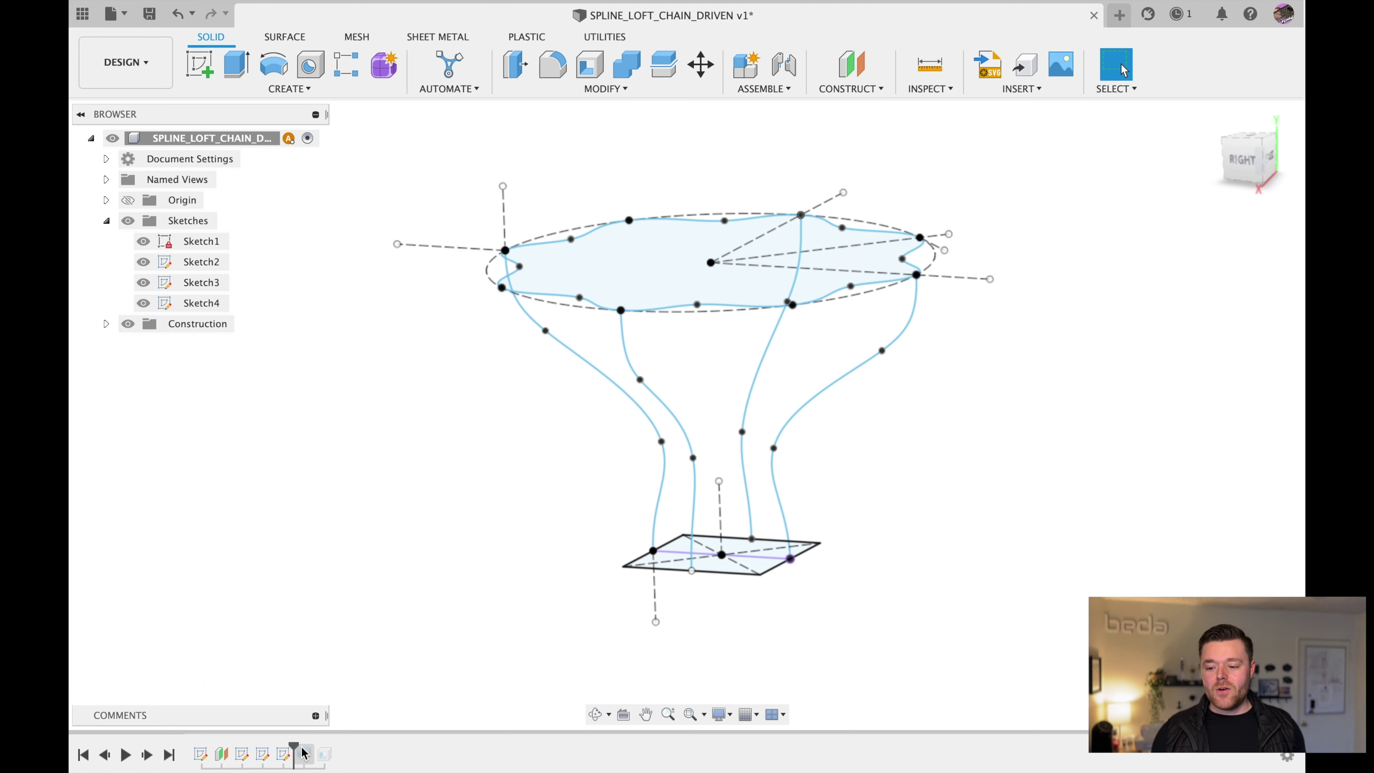
middle_click_drag(581, 440, 589, 428, "shift")
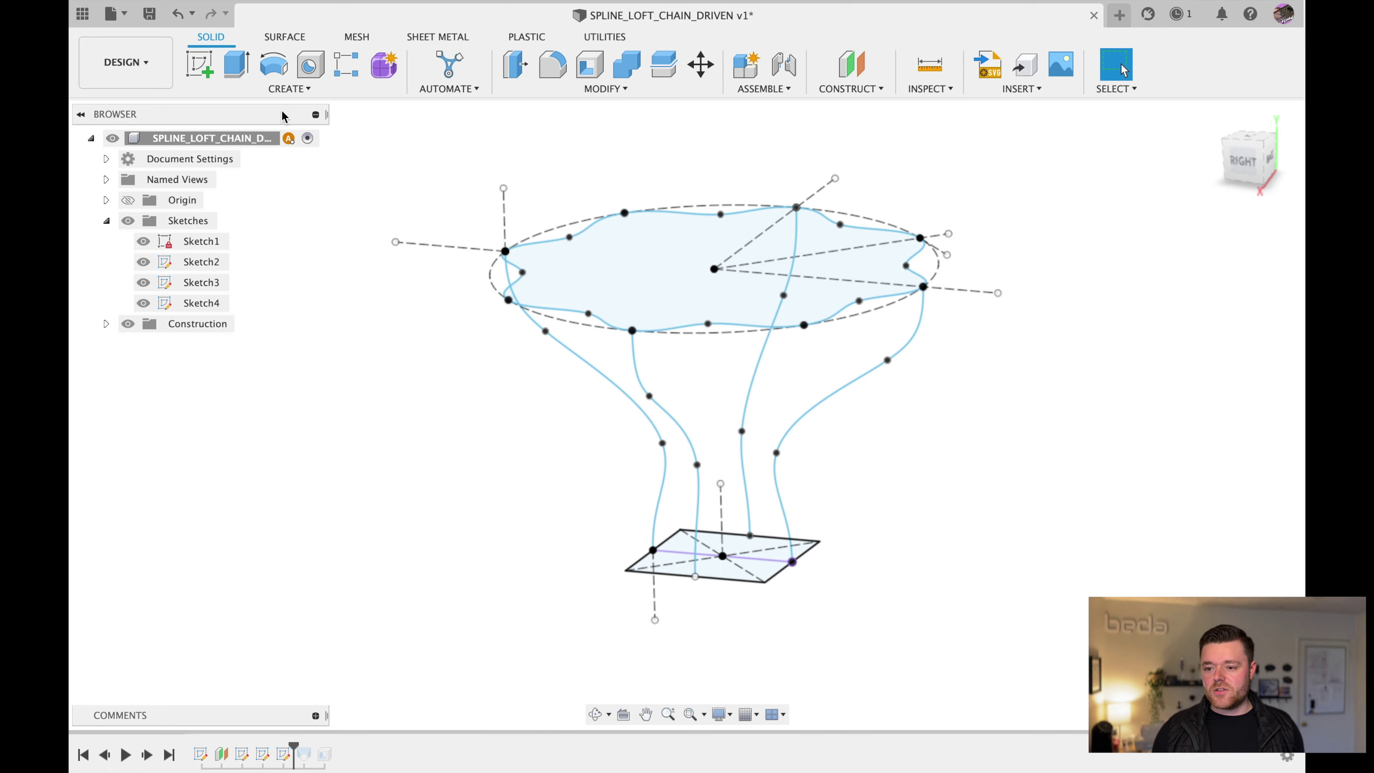
left_click(287, 89)
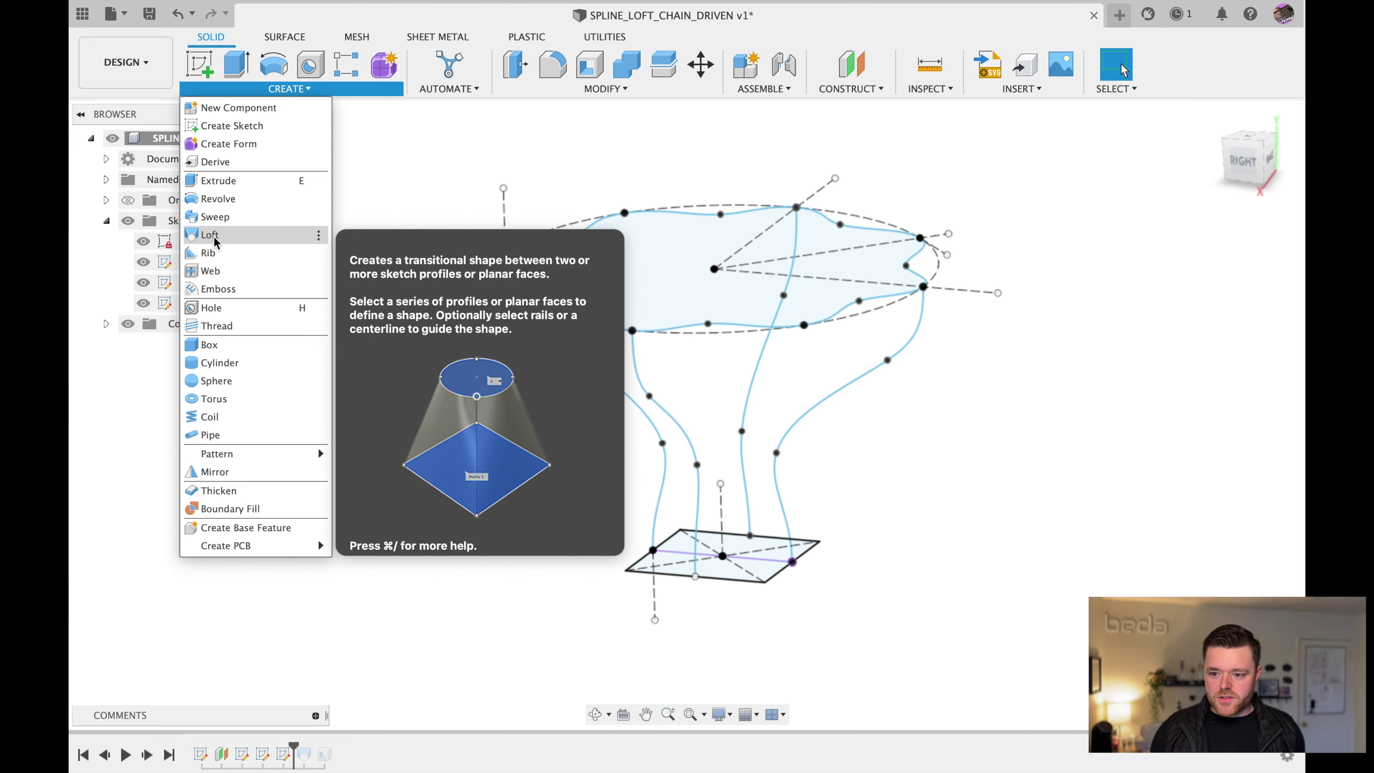
key("Escape")
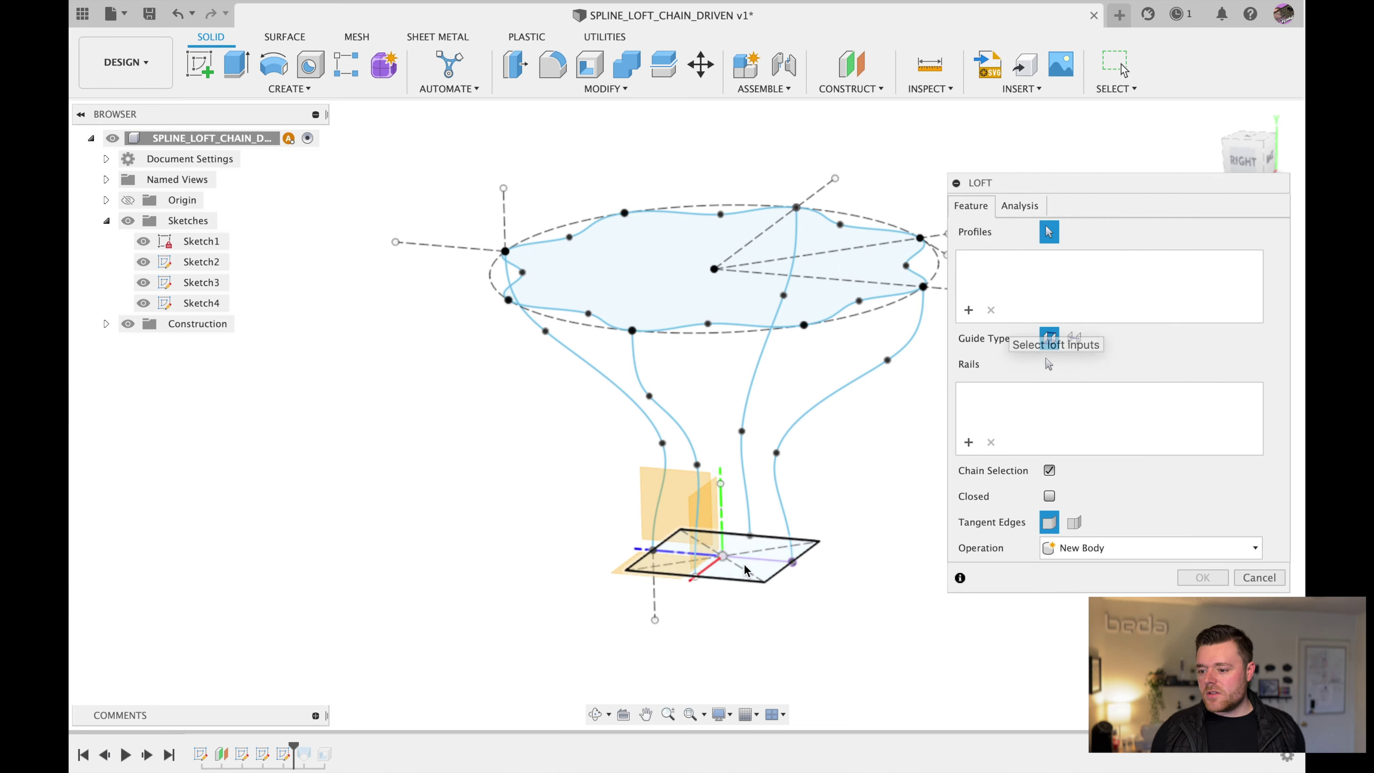
left_click(773, 558)
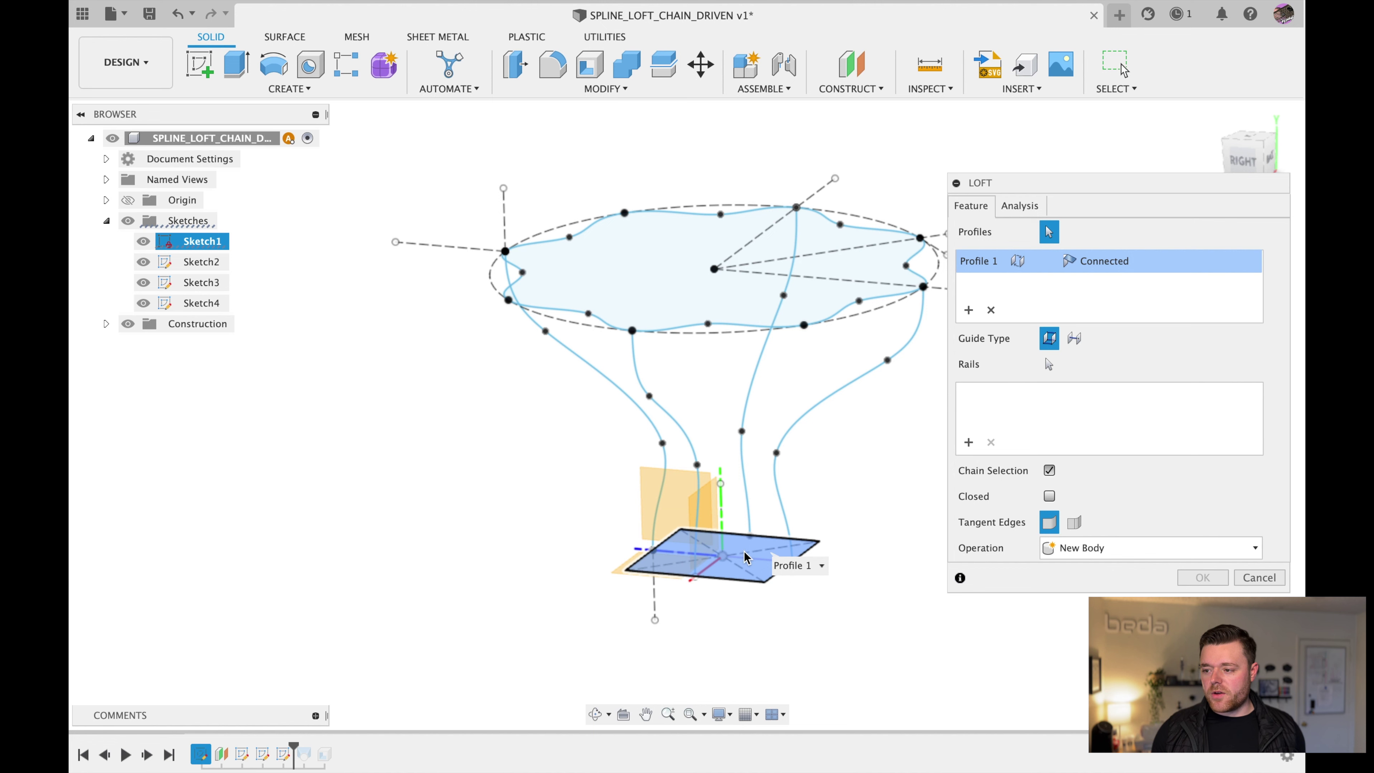
left_click(692, 256)
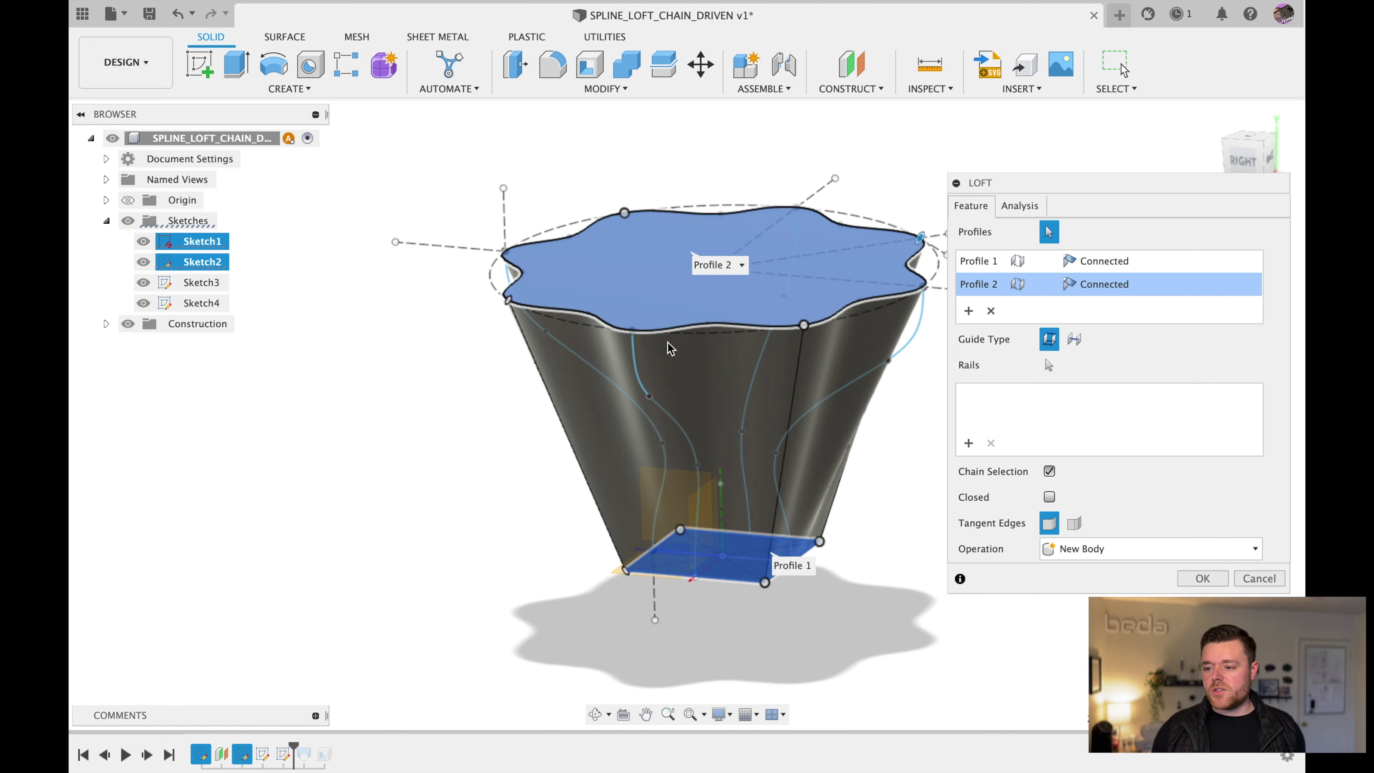
- Add the two opposite side splines of Sketch3 as guide rails for the loft
middle_click_drag(424, 487, 760, 385, "shift")
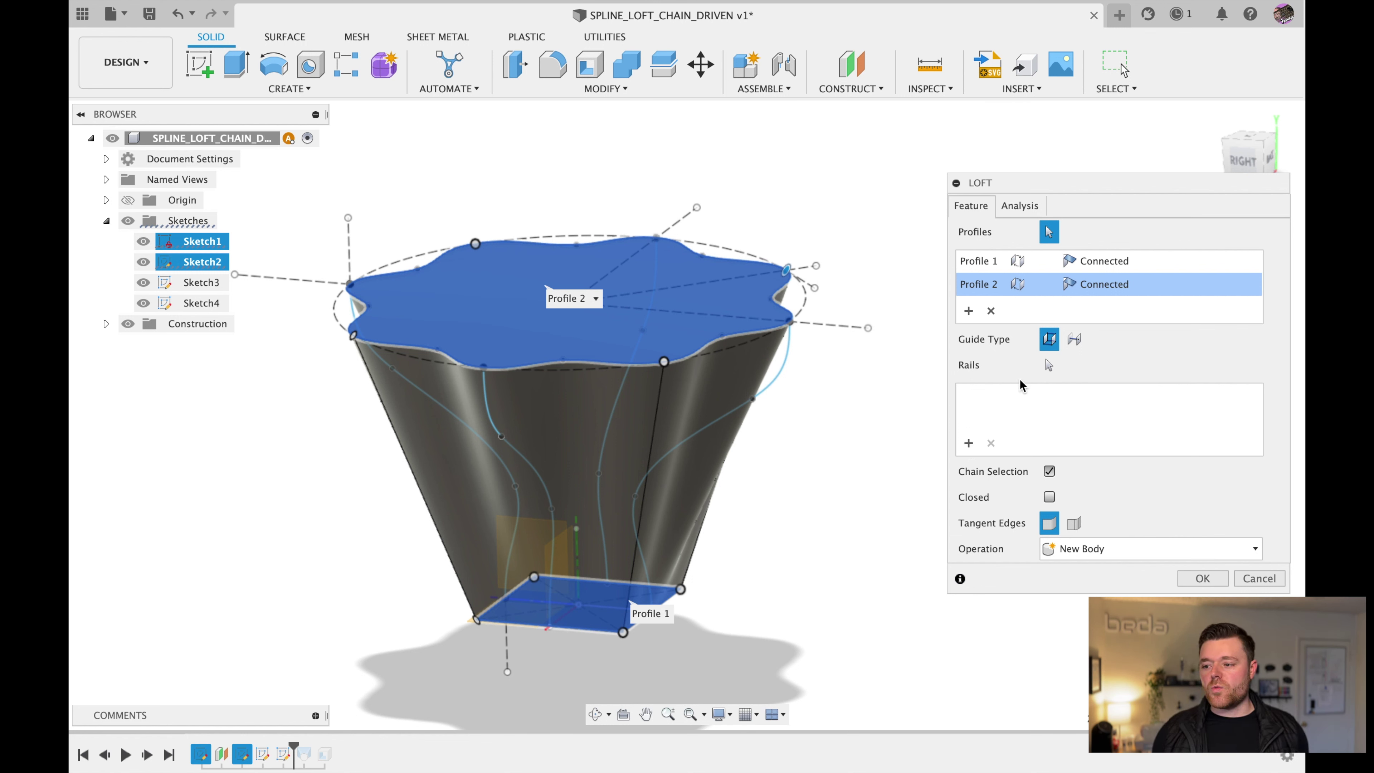
left_click(970, 444)
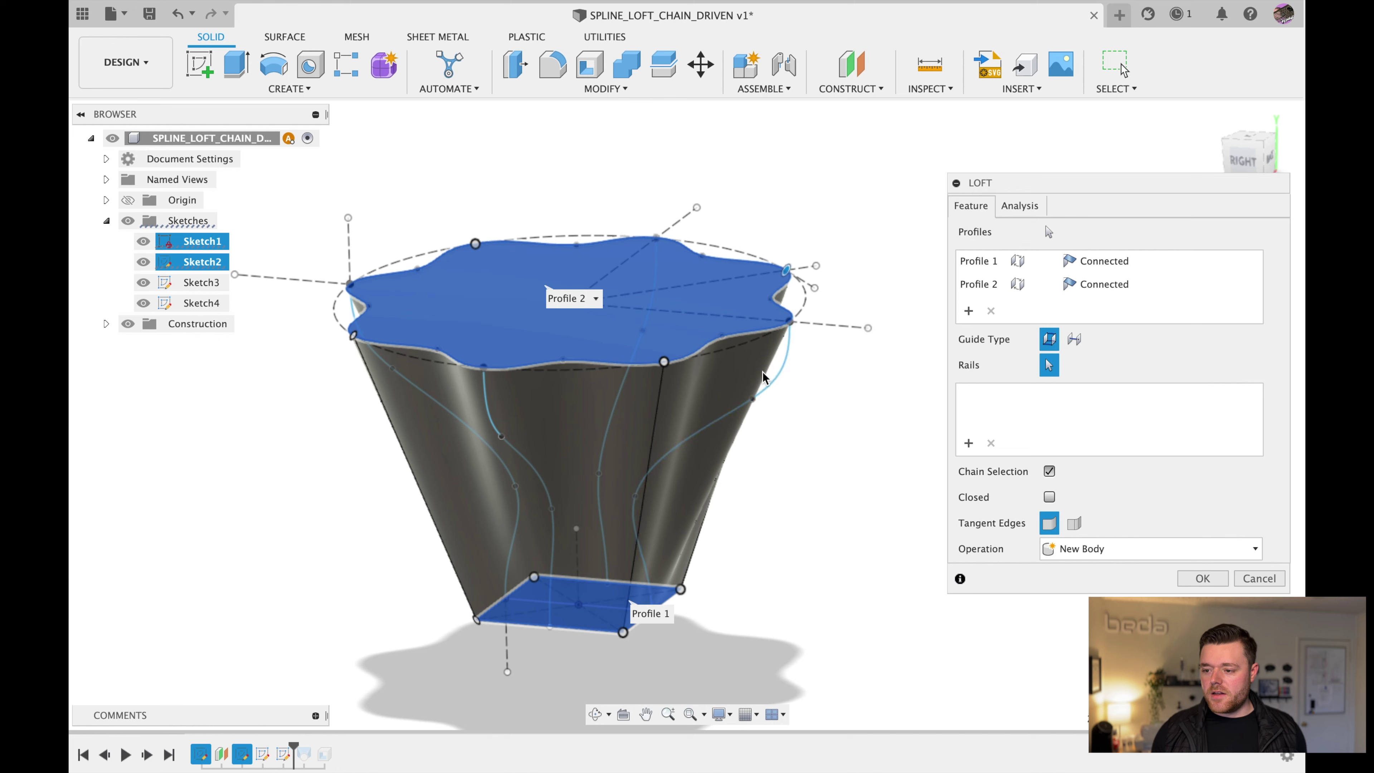
left_click(776, 381)
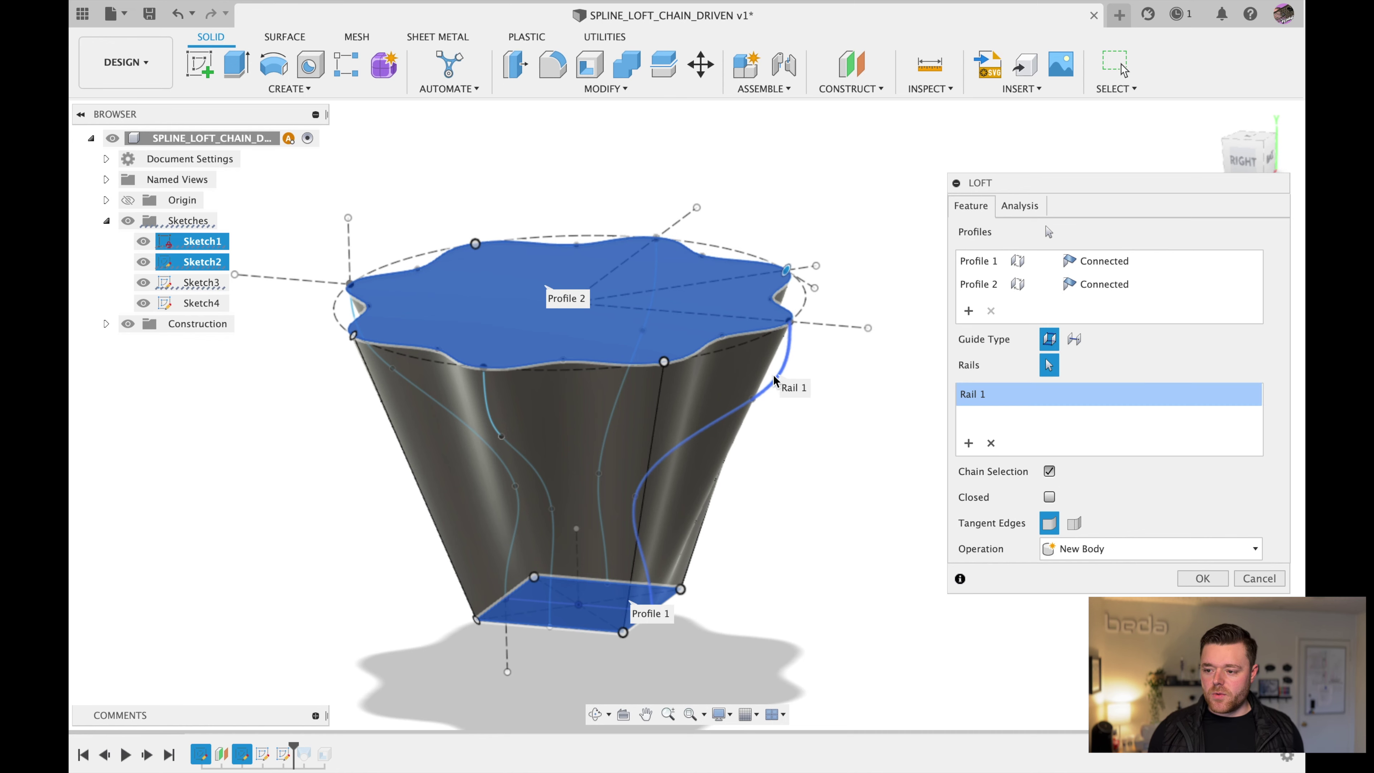
middle_click_drag(730, 490, 812, 496, "shift")
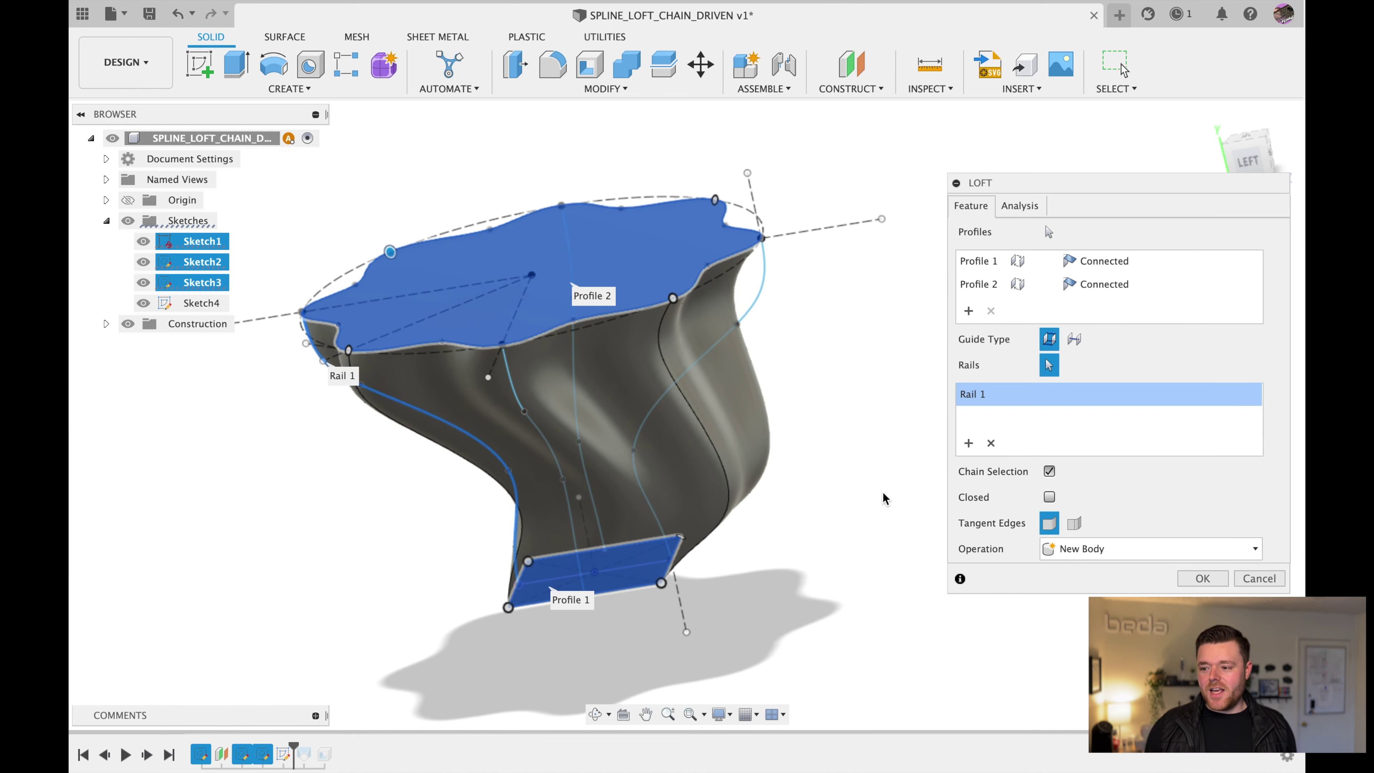
left_click(968, 449)
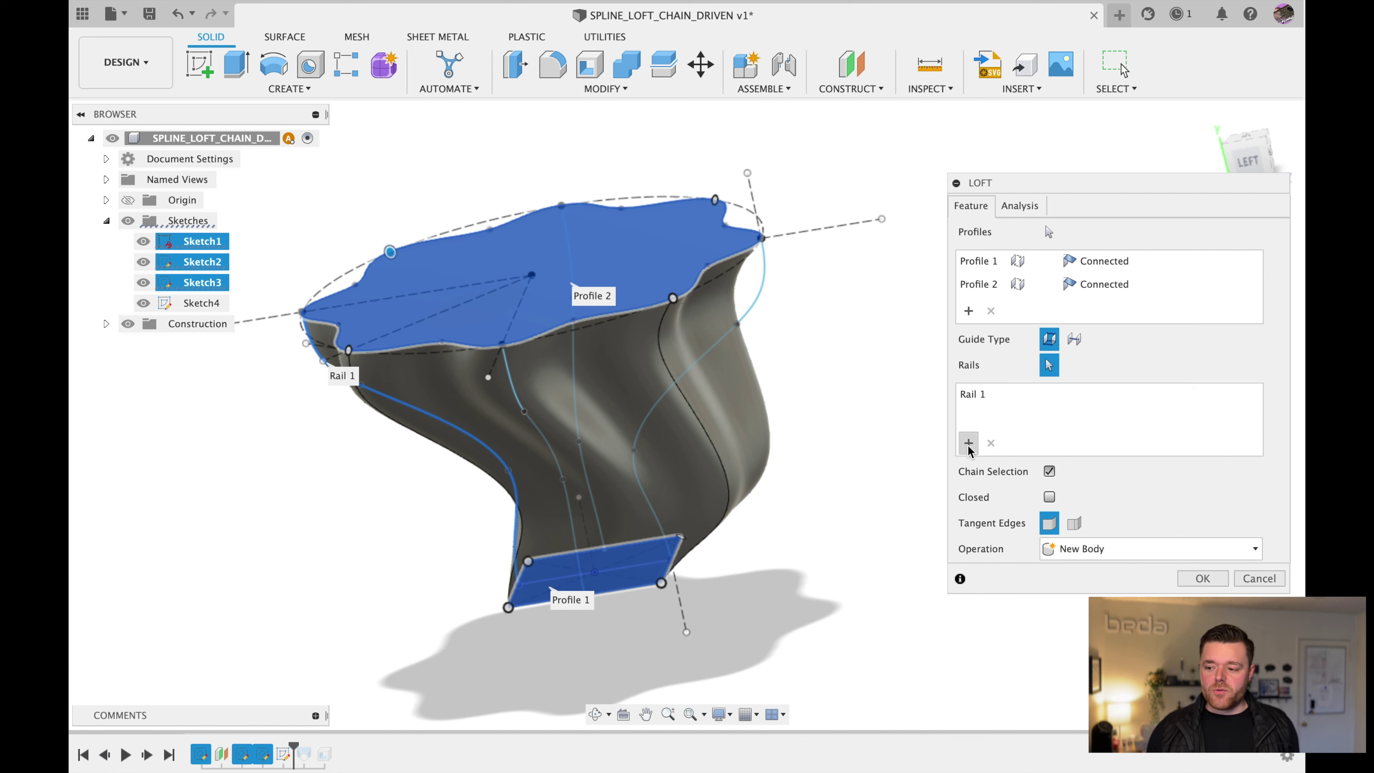
left_click(761, 281)
middle_click_drag(775, 429, 834, 393, "shift")
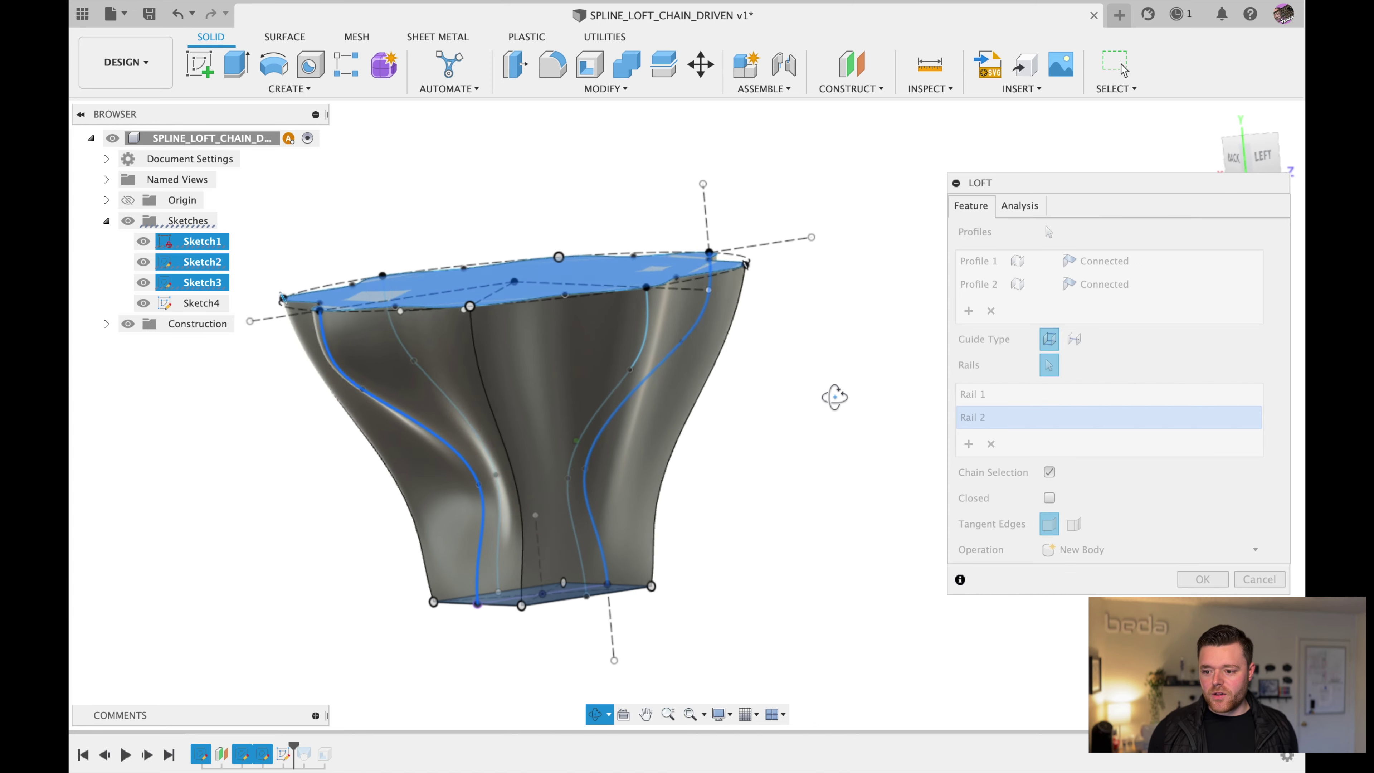
middle_click_drag(757, 417, 696, 454, "shift")
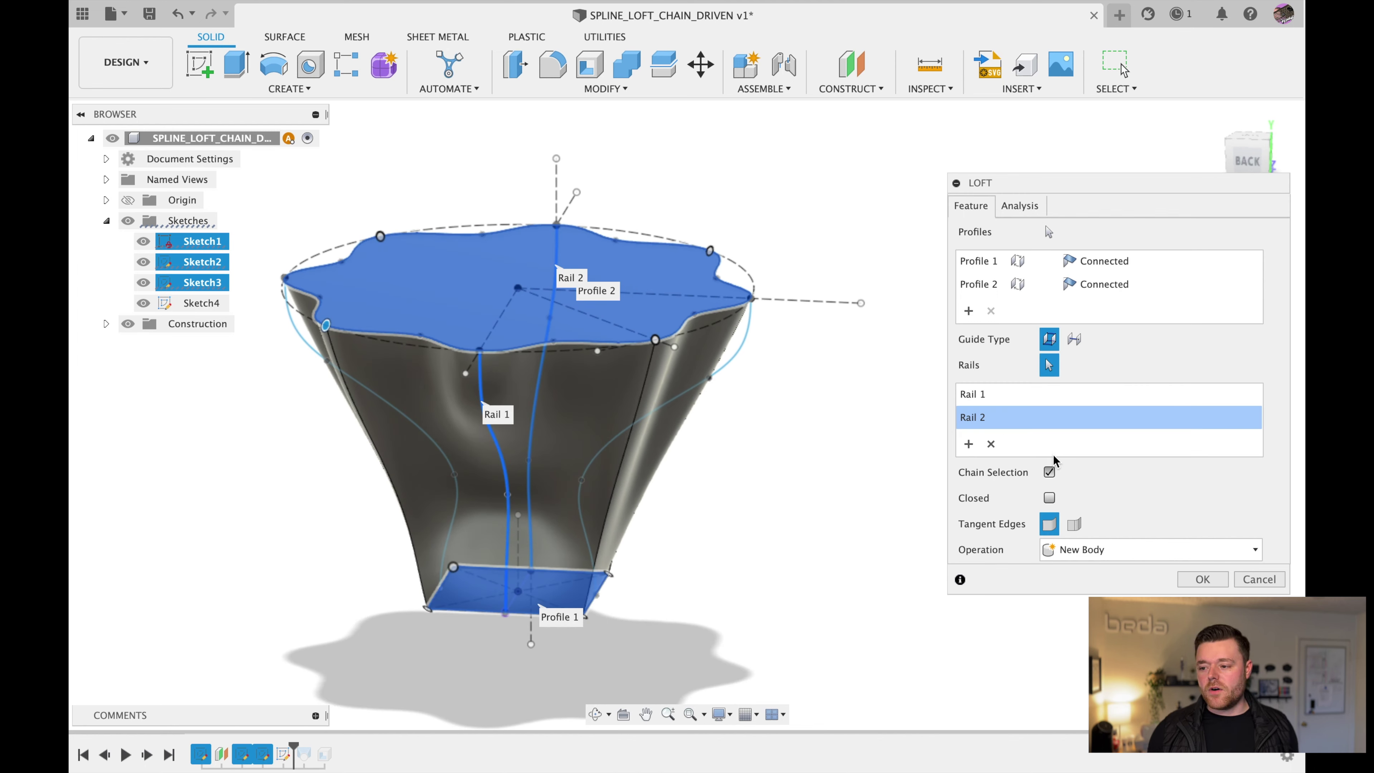
- Add the two remaining side splines of Sketch4 as the third and fourth guide rails and complete the loft
left_click(901, 452)
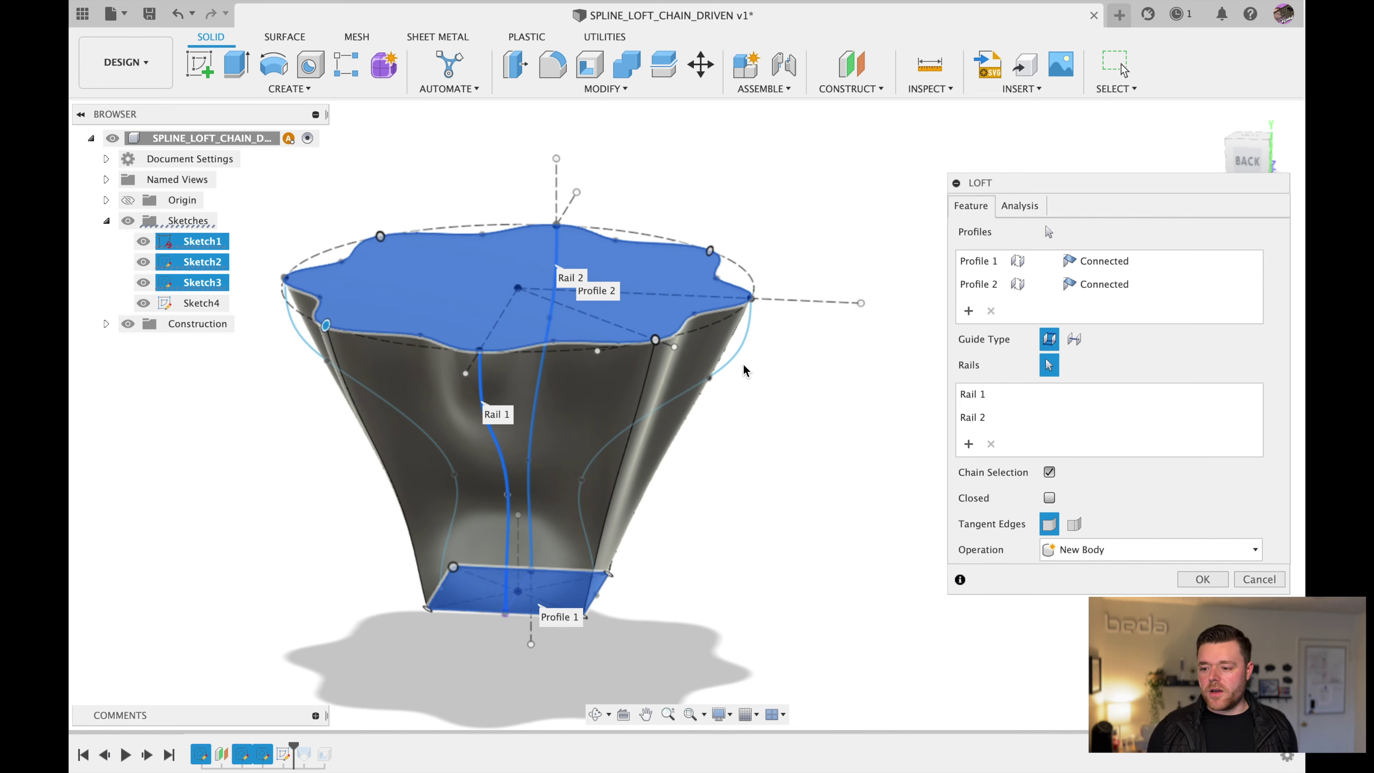
left_click(744, 357)
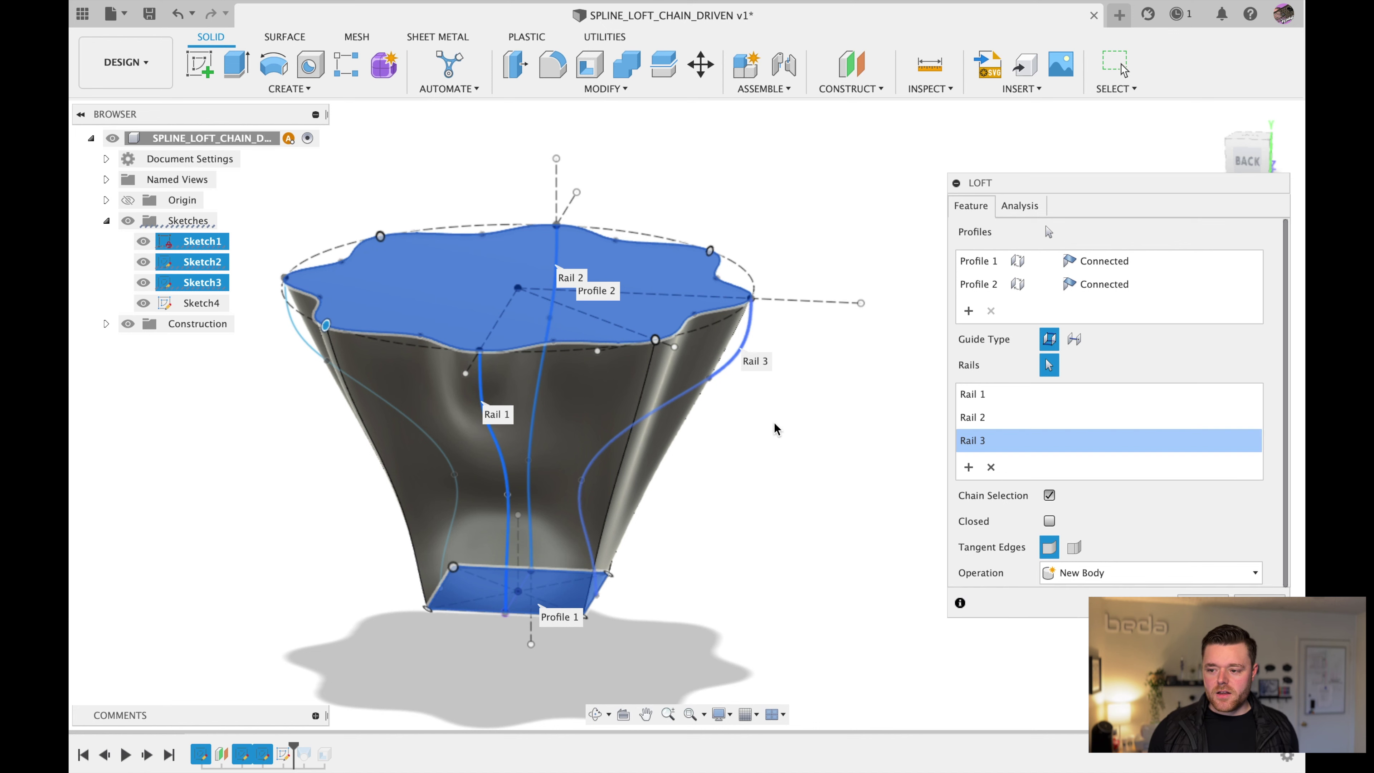
middle_click_drag(737, 509, 775, 497, "shift")
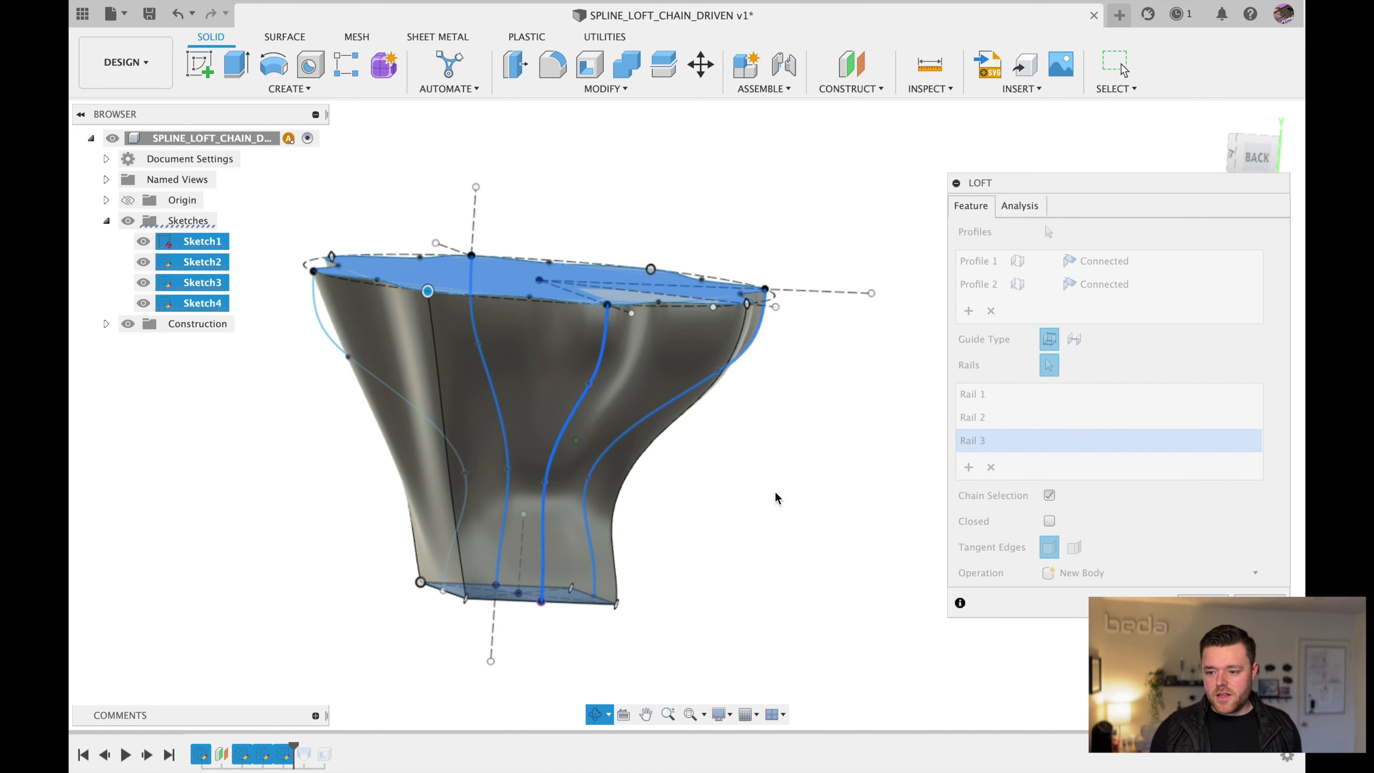
left_click(298, 325)
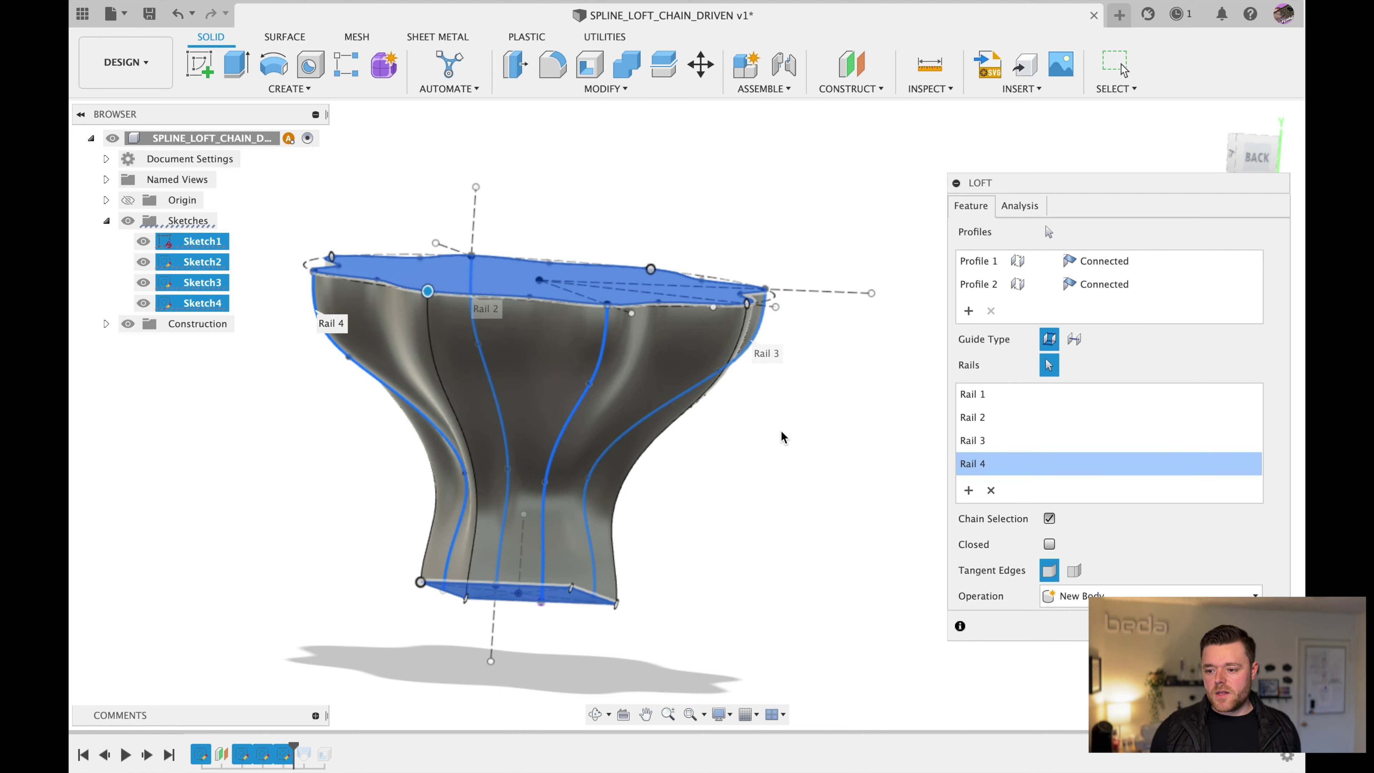
middle_click_drag(779, 436, 816, 438, "shift")
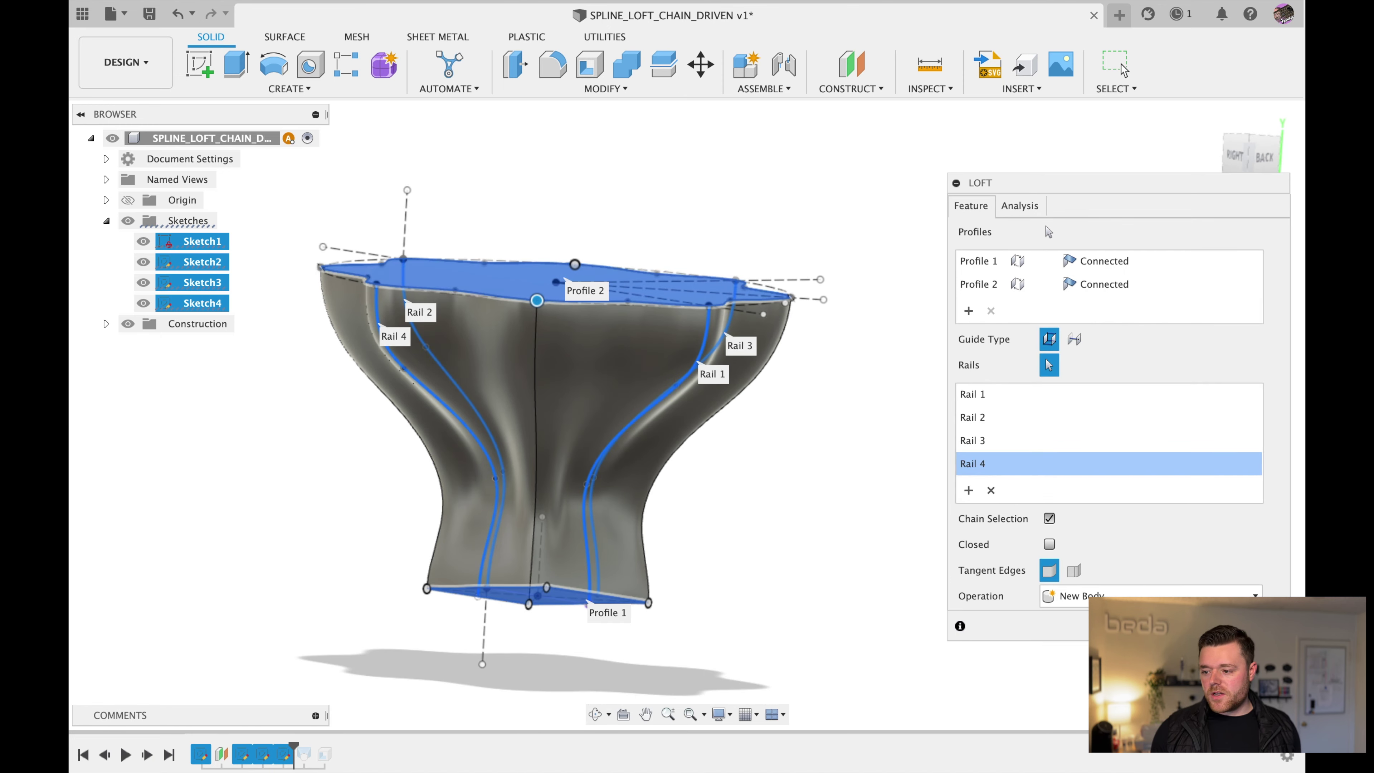
key("Return")
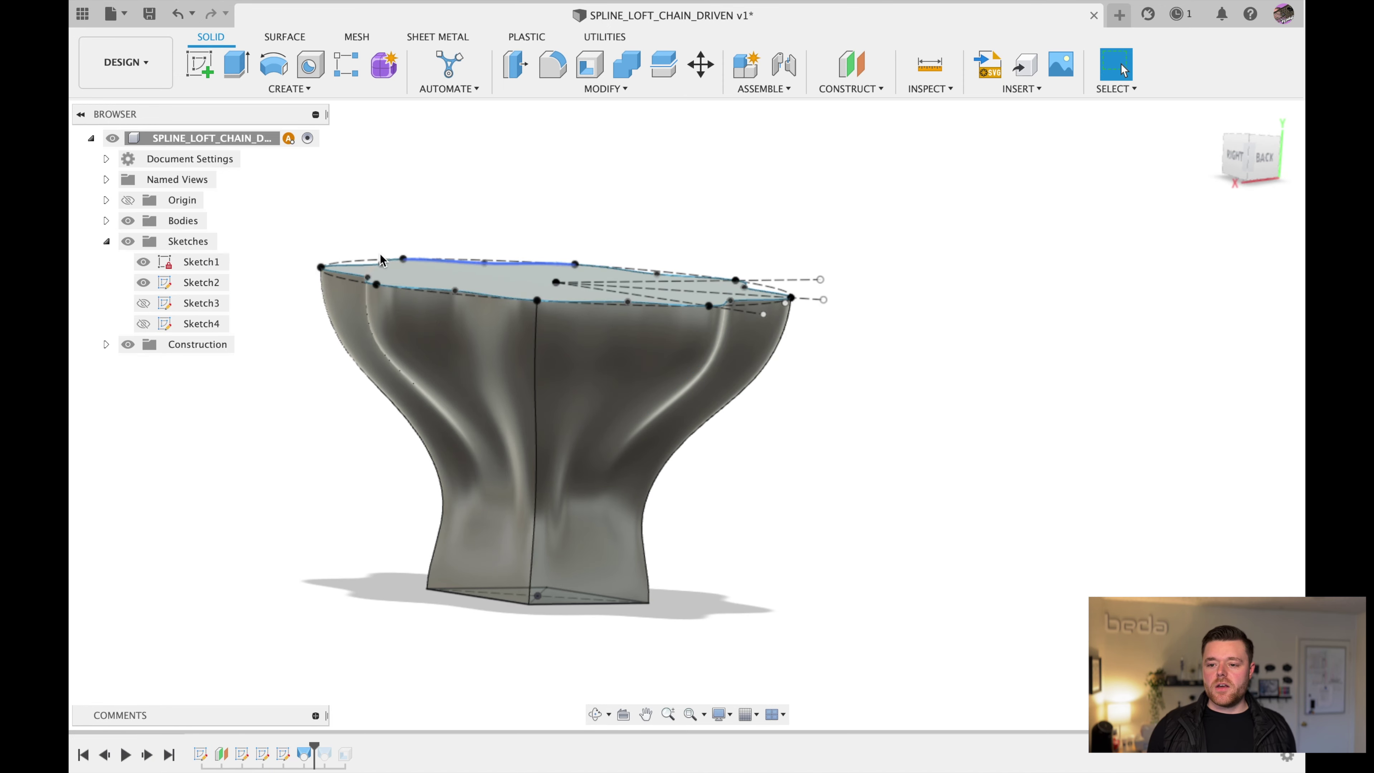
- Hide all sketches and collapse their folder in the browser
left_click(133, 243)
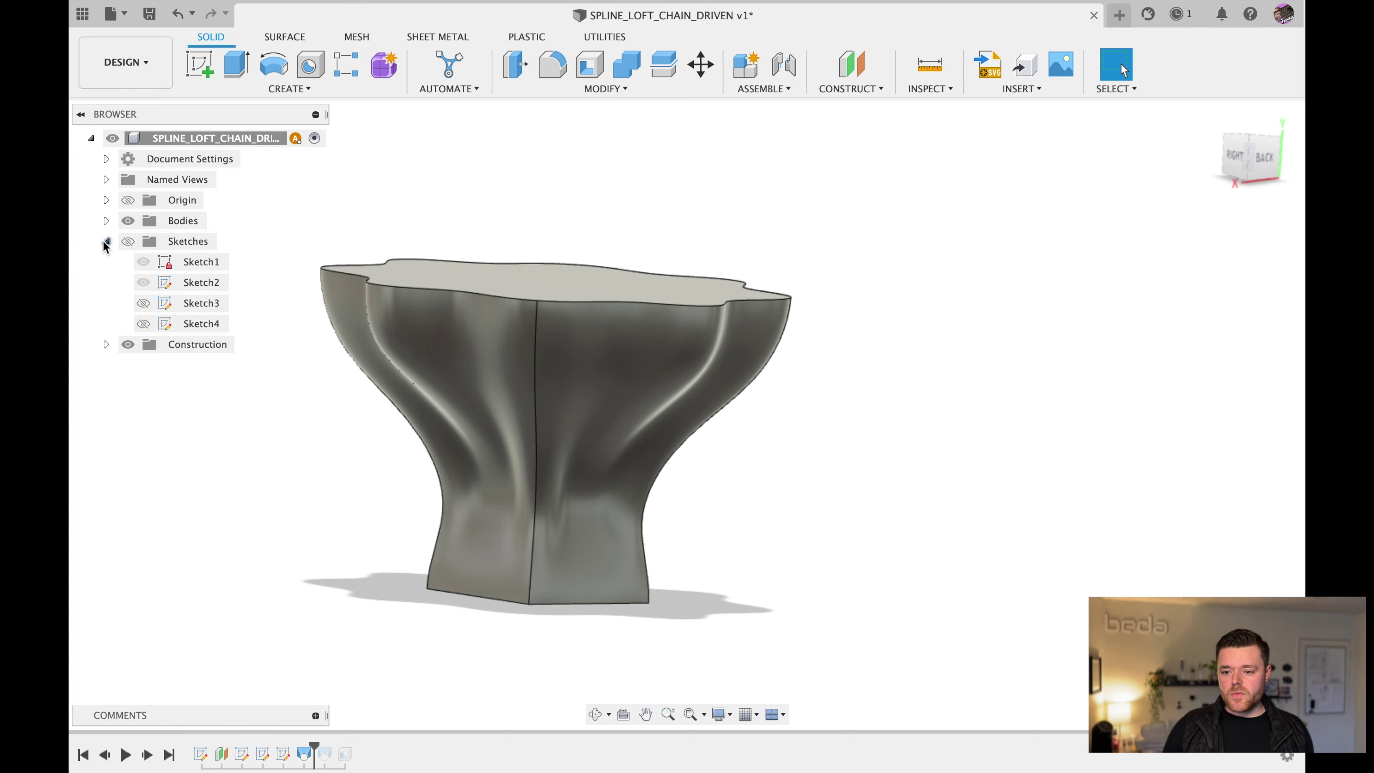
left_click(106, 241)
mouse_move(760, 252)
middle_mouse_down("shift")
mouse_move(649, 249)
mouse_move(629, 304)
mouse_move(635, 276)
mouse_move(678, 240)
mouse_move(513, 454)
mouse_move(500, 350)
mouse_move(574, 368)
mouse_move(758, 325)
mouse_move(755, 379)
mouse_move(745, 420)
mouse_move(573, 132)
middle_mouse_up("shift")
key("Escape")
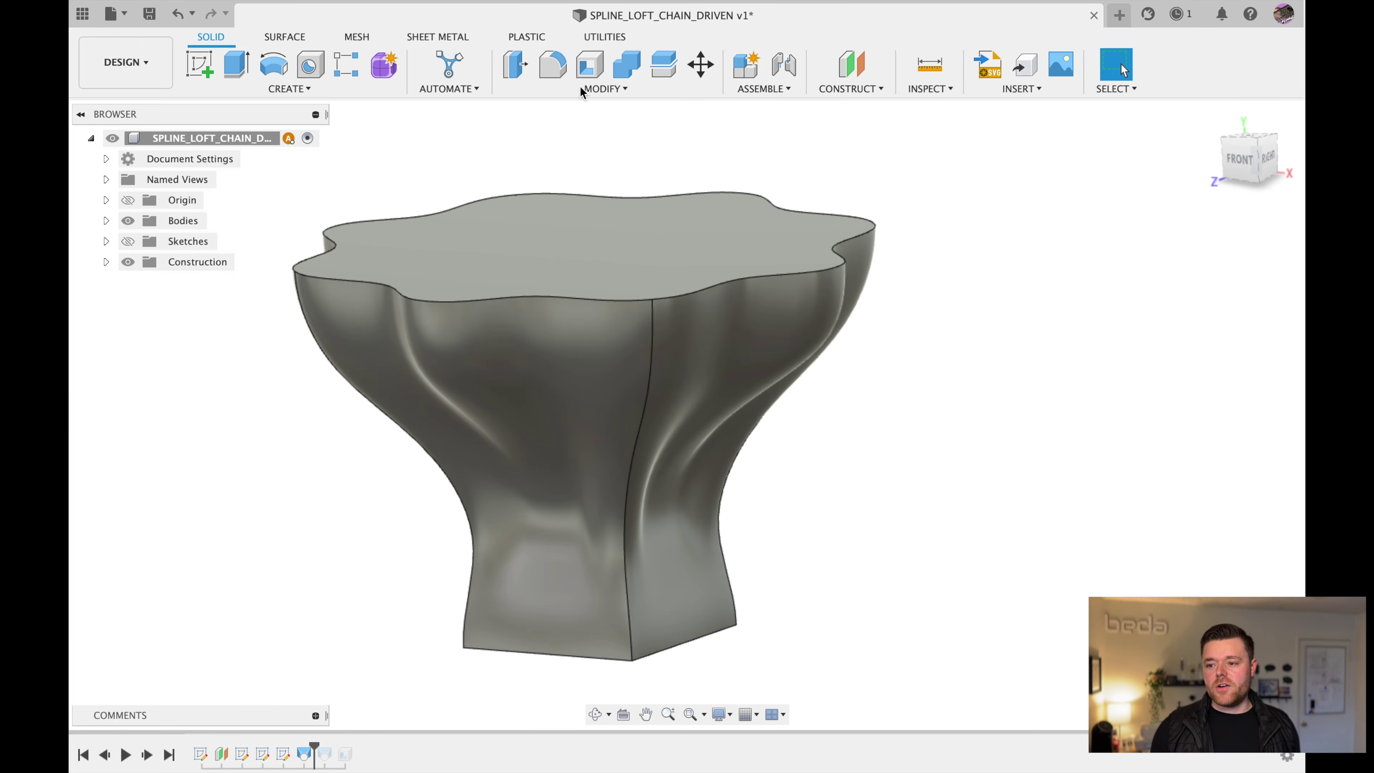
- Shell the lofted vase from its wavy upper face with an inside thickness of 2 mm
left_click(590, 65)
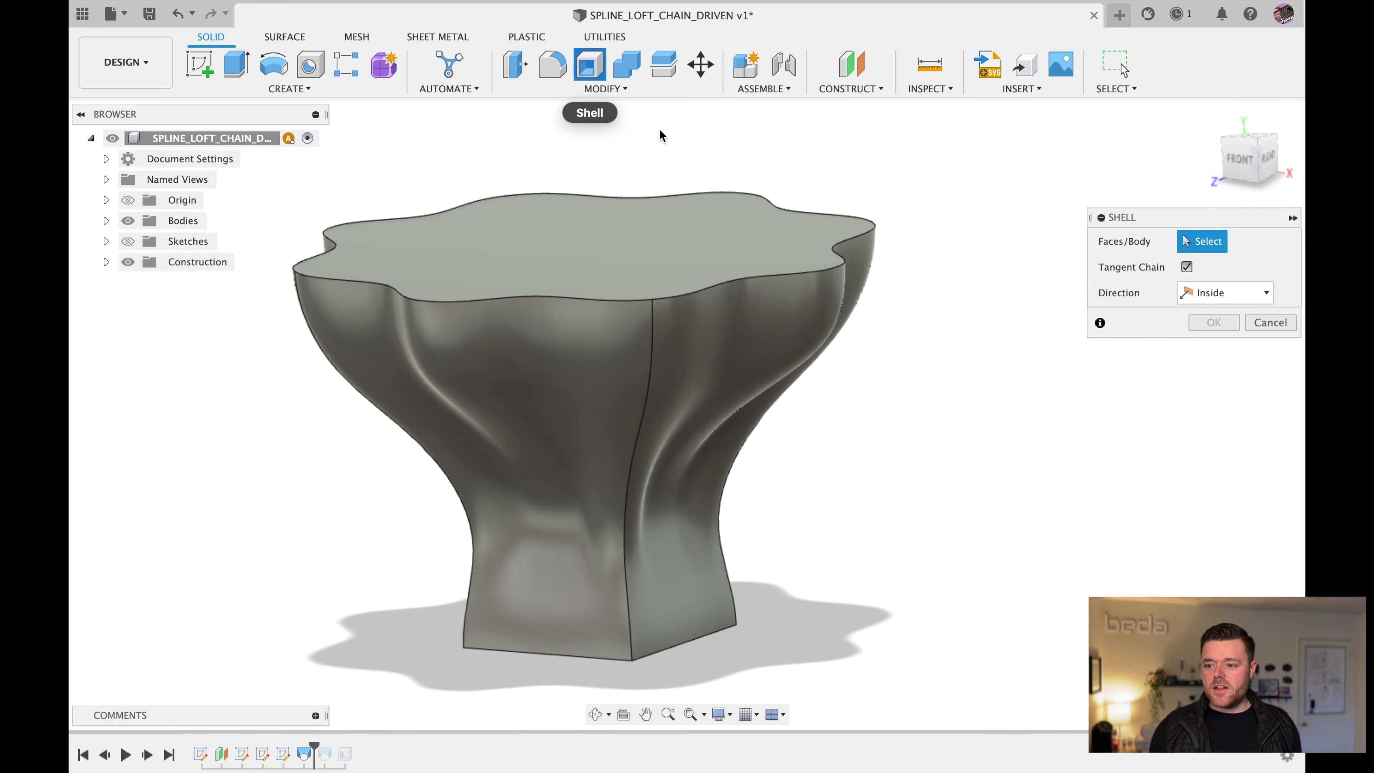
left_click(644, 237)
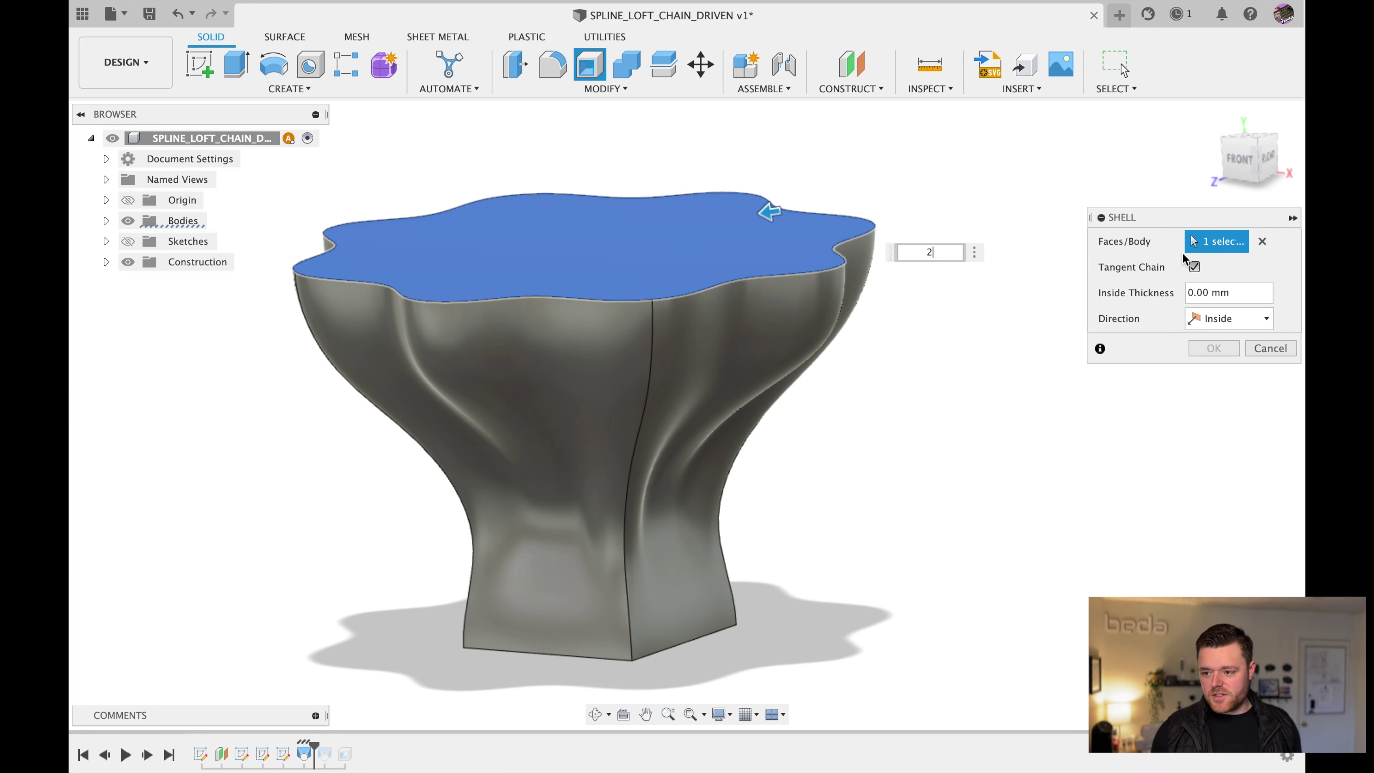
type("2")
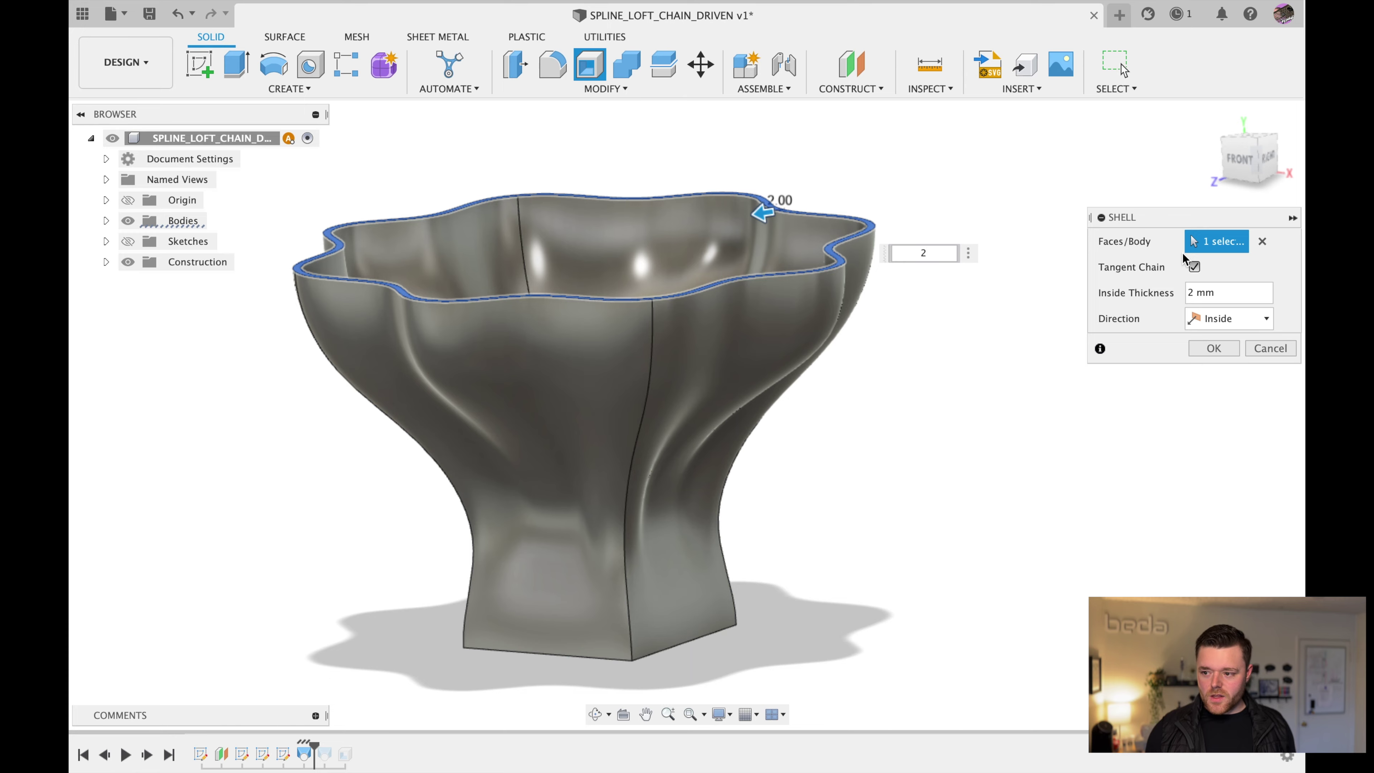
key("Return")
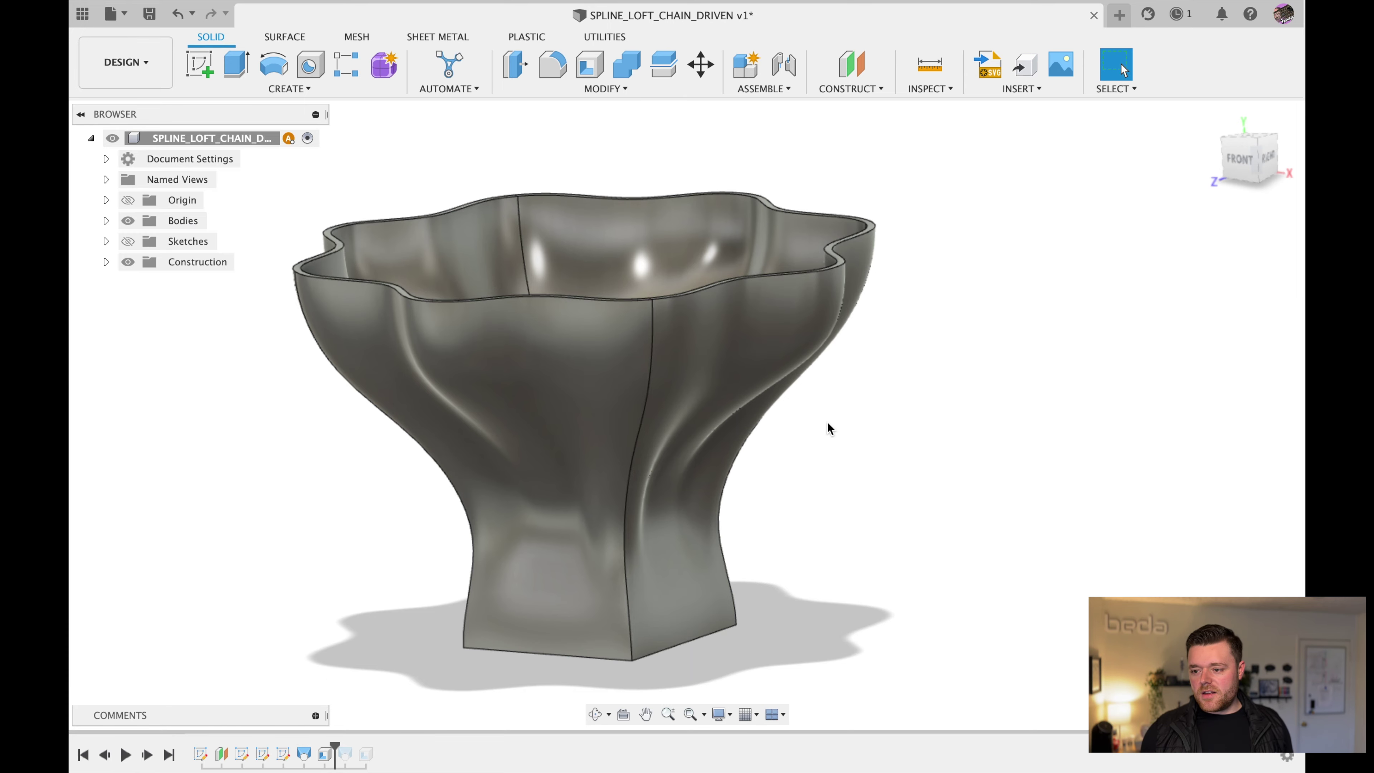
middle_click_drag(829, 429, 764, 506, "shift")
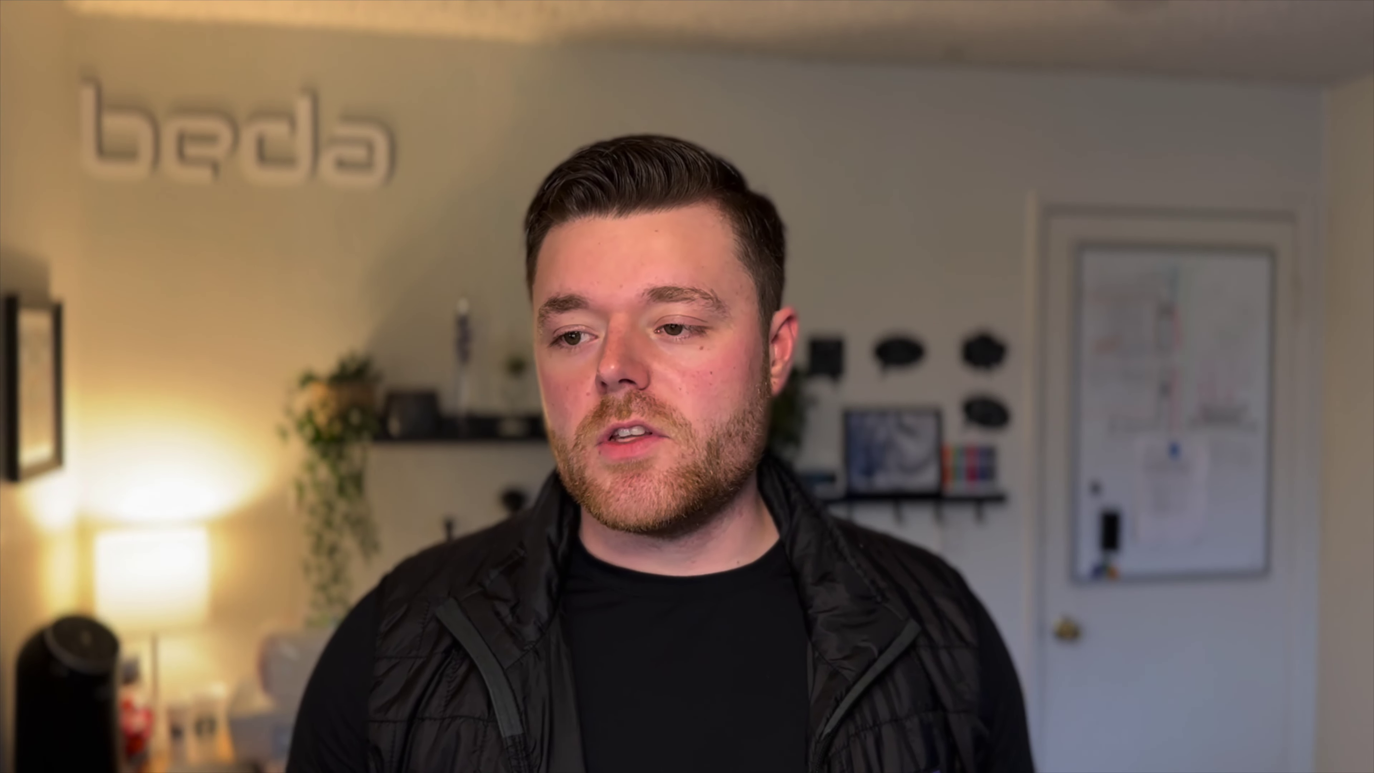